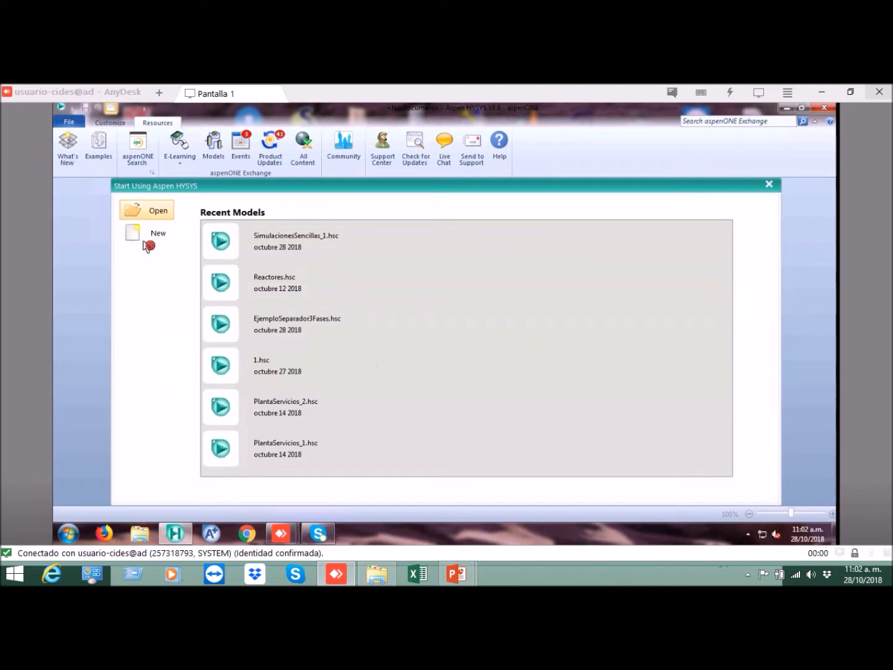
# Step: Create a new simulation case and add a component list to it
pyautogui.click(158, 236)
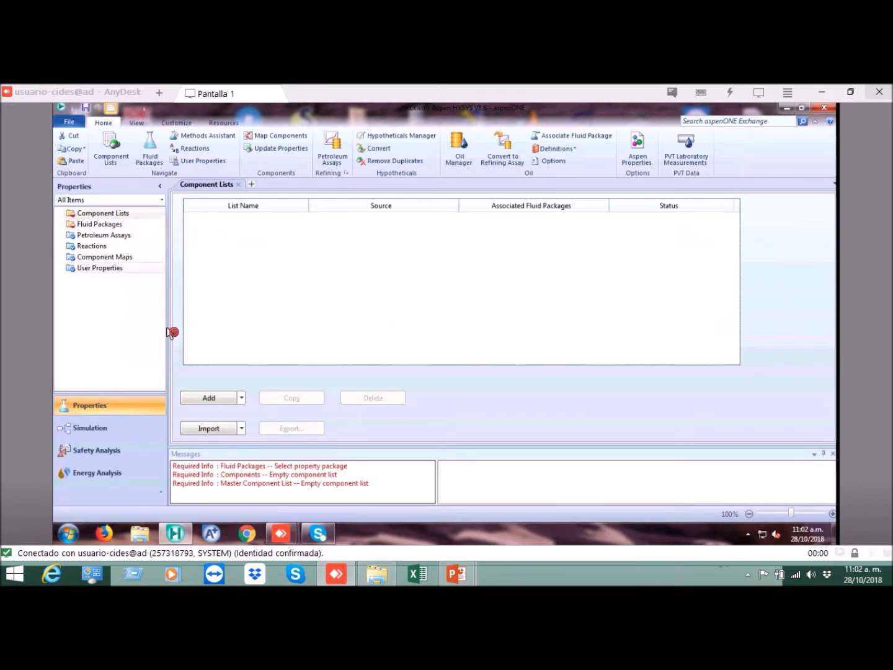
pyautogui.click(113, 214)
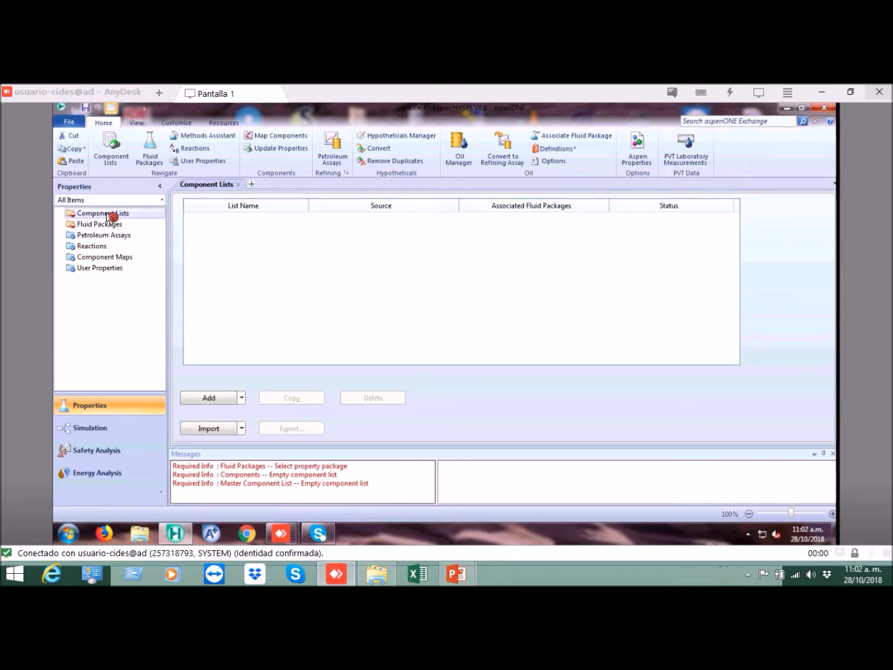
pyautogui.click(209, 399)
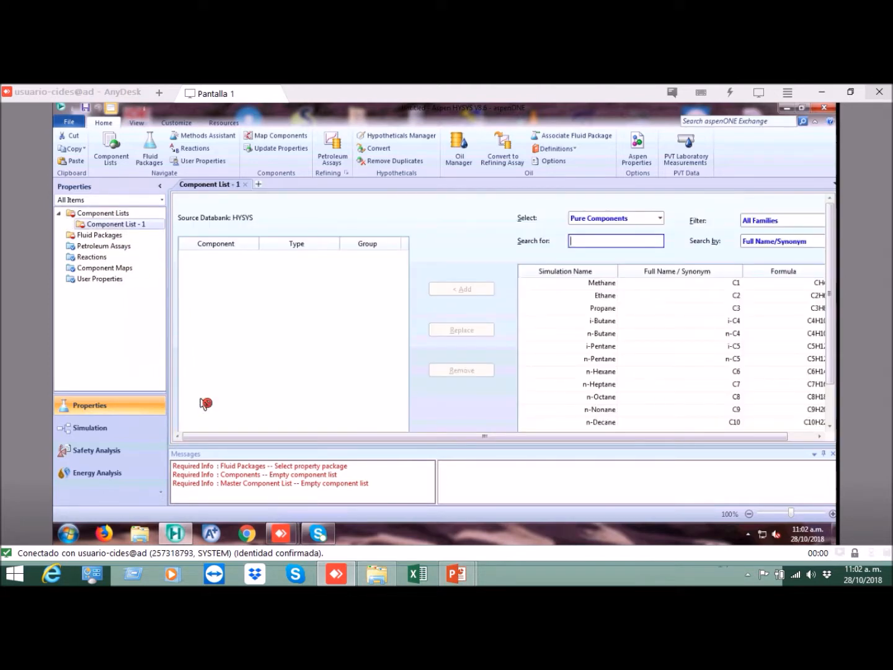
# Step: Search the pure components for water and add H2O to the component list
pyautogui.click(588, 244)
pyautogui.write('watte')
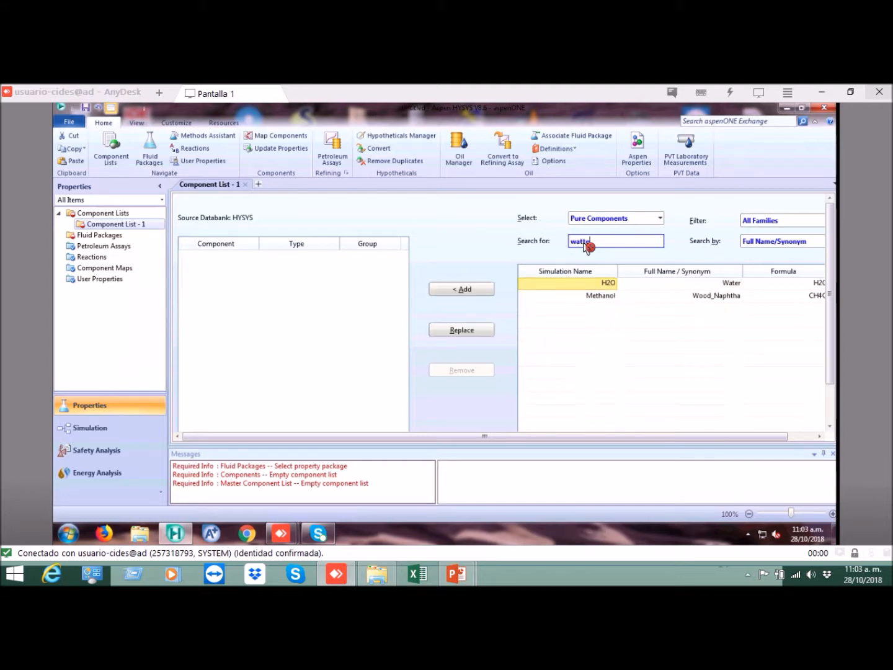
pyautogui.press('BackSpace')
pyautogui.write('er')
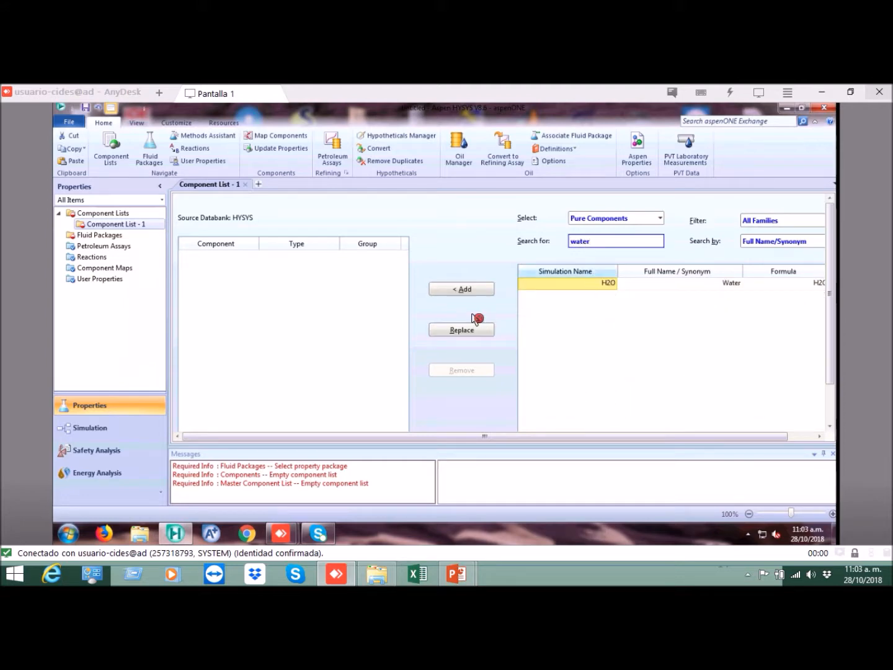
pyautogui.click(478, 289)
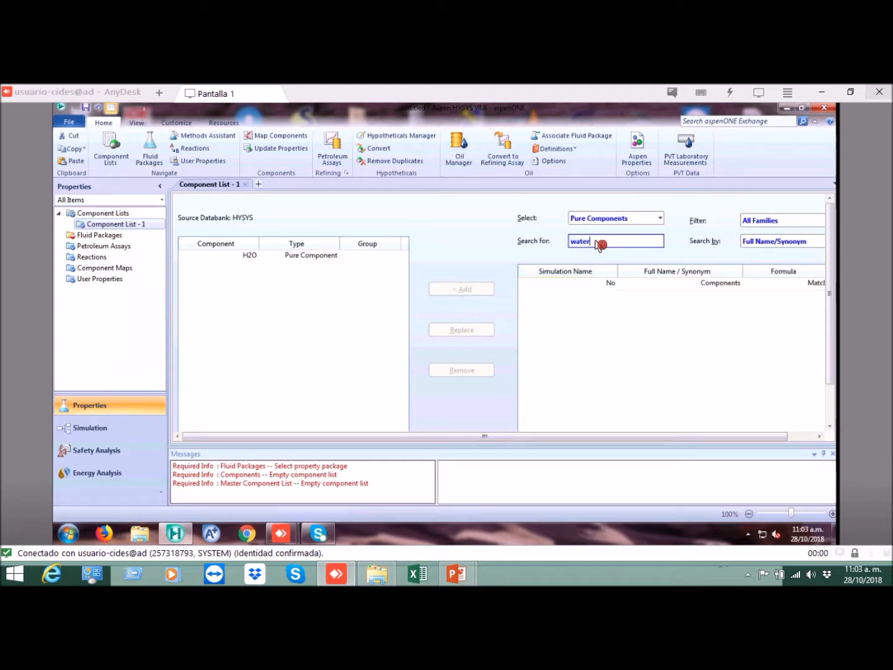
# Step: Search the pure components for ethanol and add Ethanol (C2H6O) to the component list
pyautogui.write('ethanol')
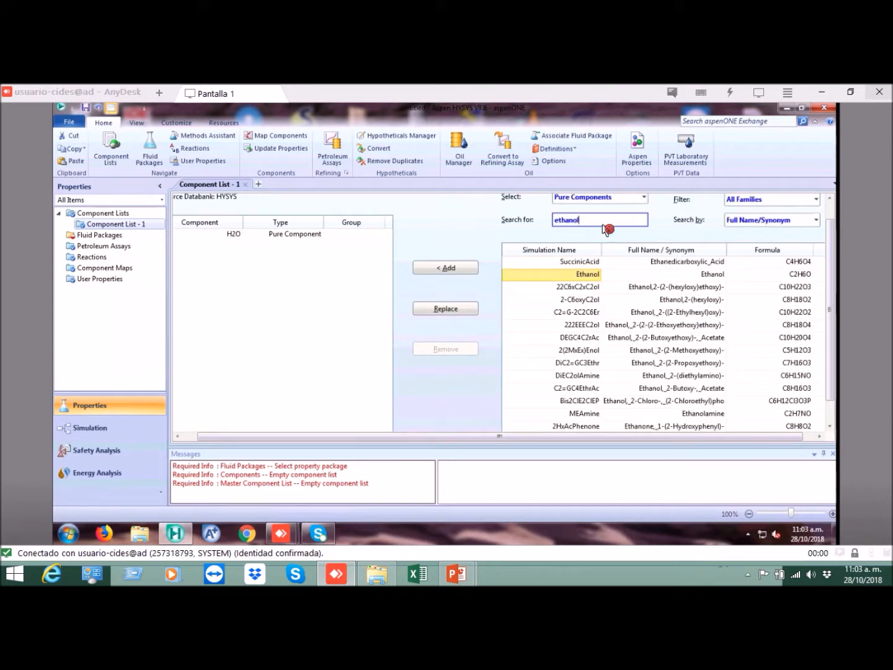
pyautogui.click(580, 273)
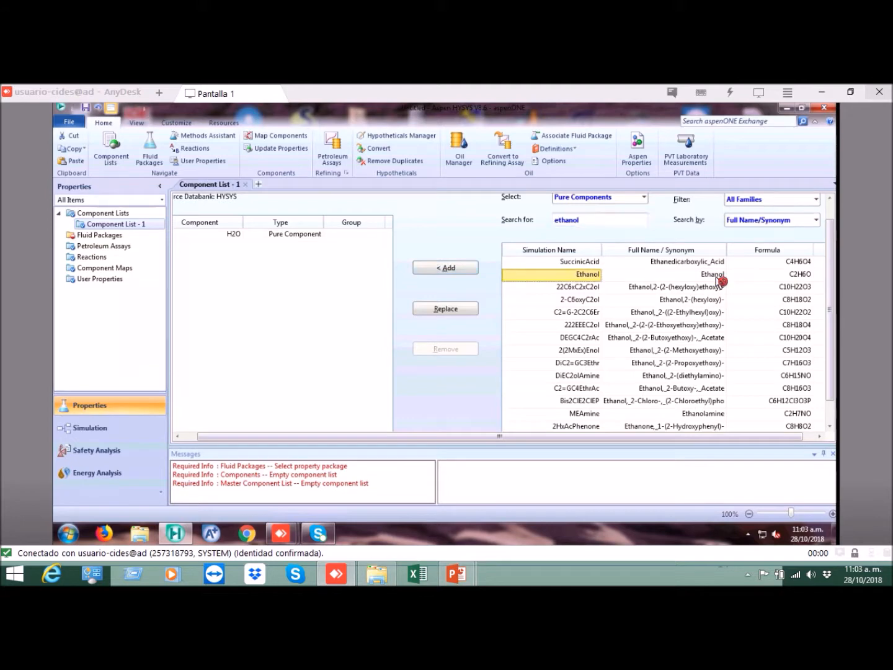
pyautogui.click(769, 276)
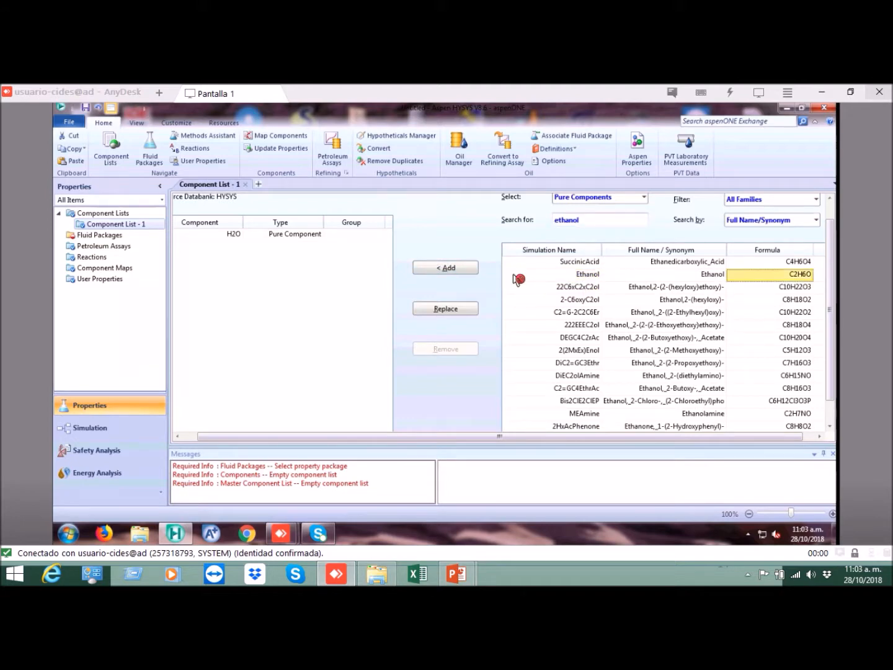
pyautogui.click(445, 267)
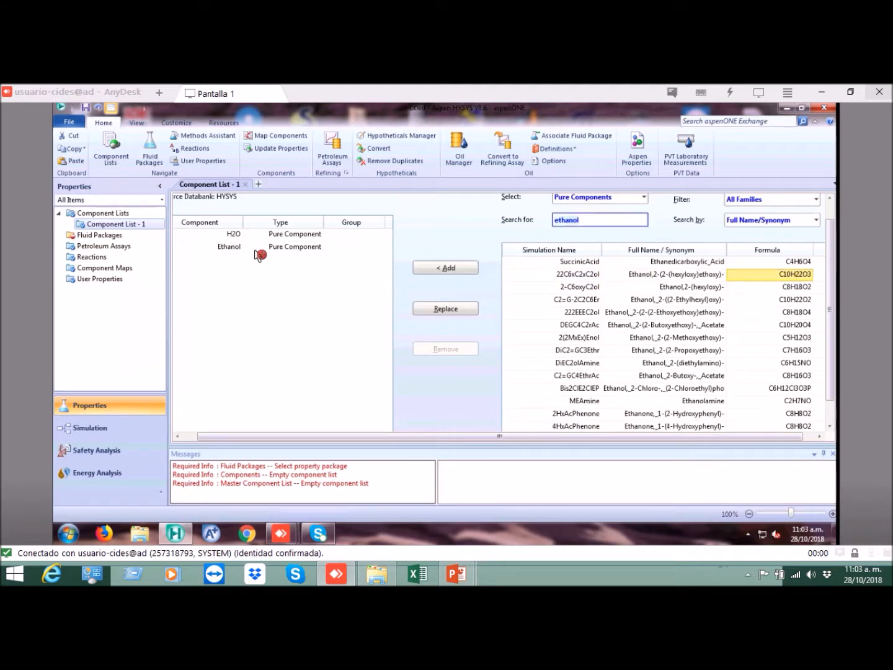
pyautogui.click(237, 249)
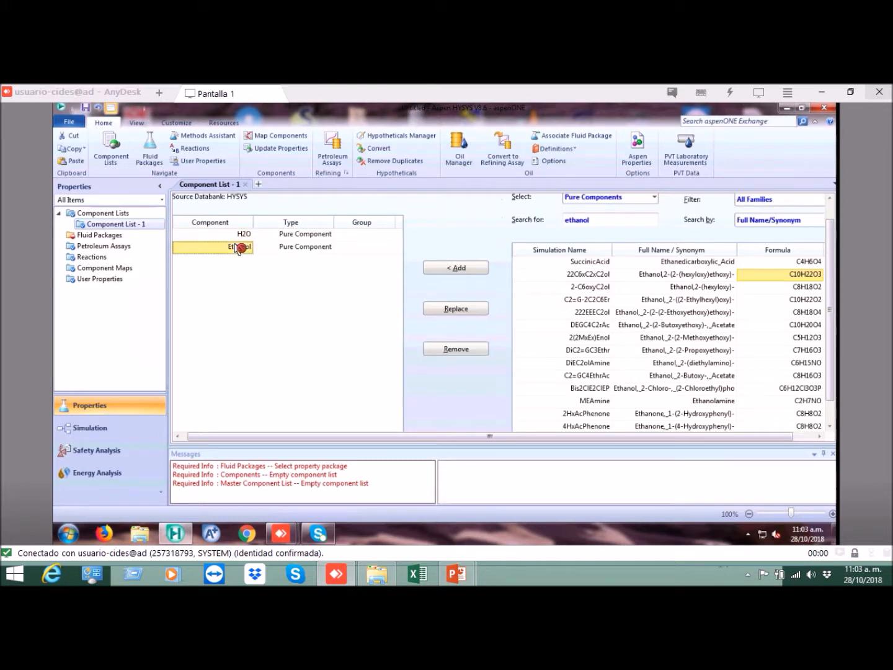
pyautogui.click(238, 237)
pyautogui.click(239, 247)
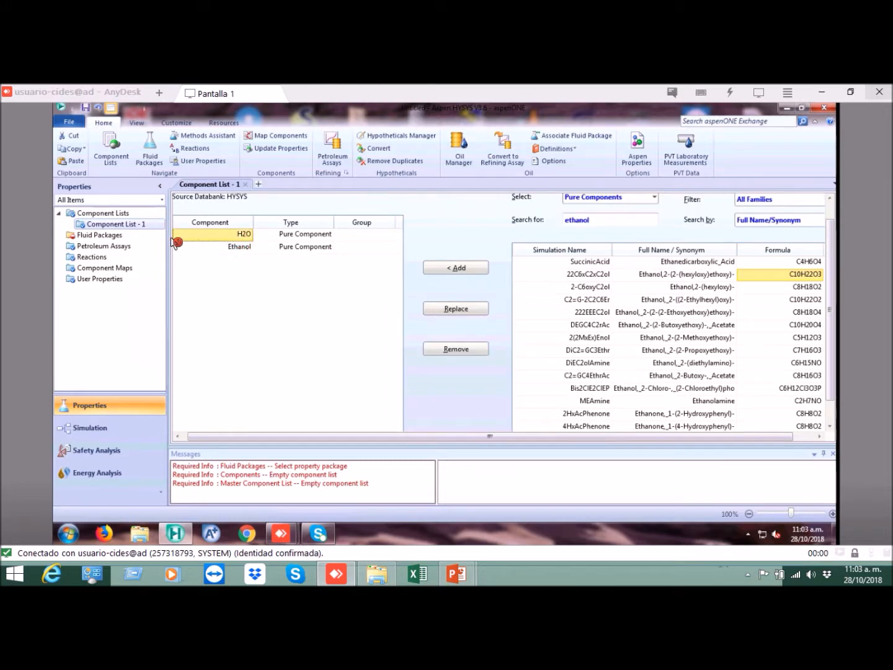
# Step: Rename the component list as ListaEtanol
pyautogui.click(114, 214)
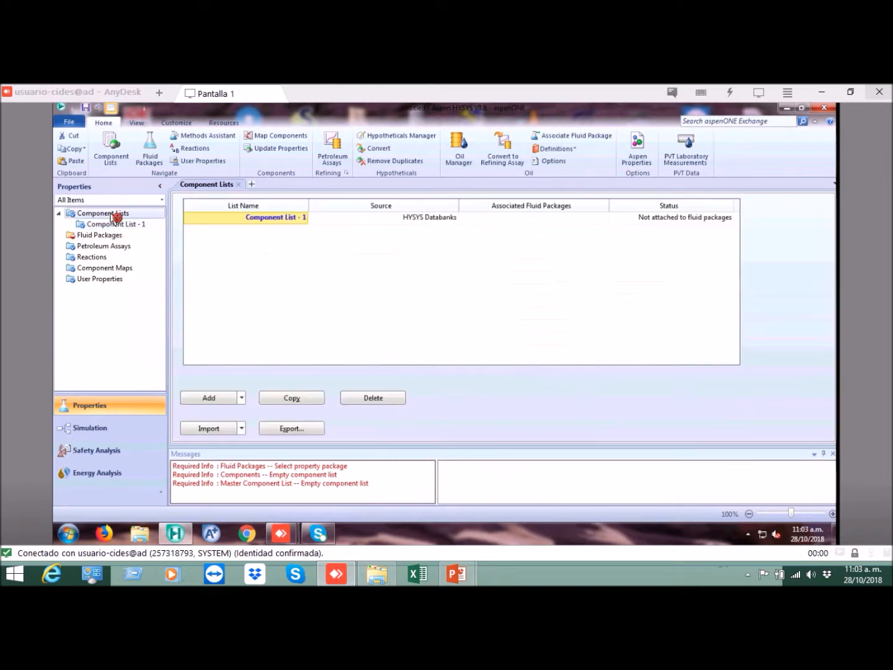
pyautogui.click(293, 222)
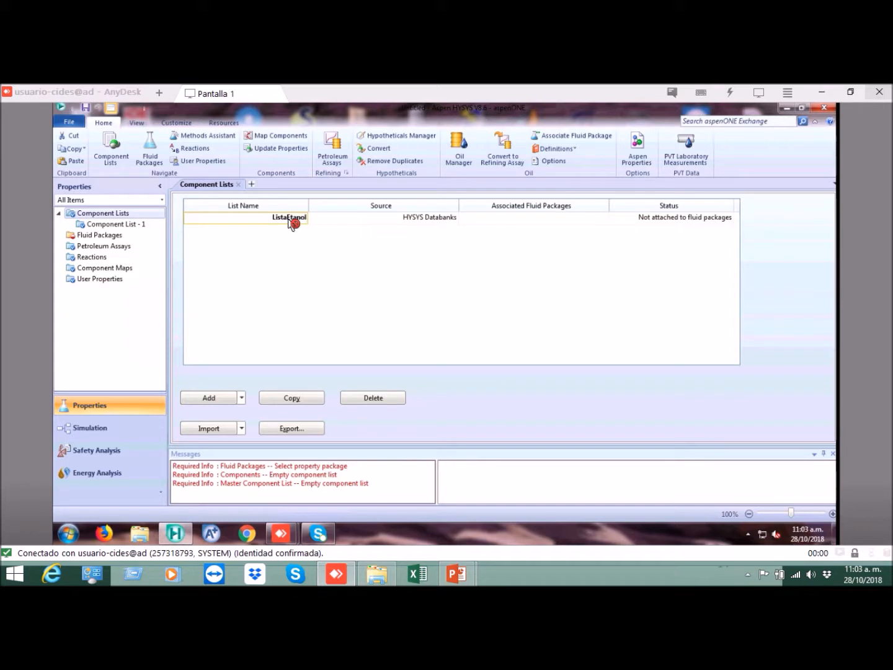
pyautogui.press('Return')
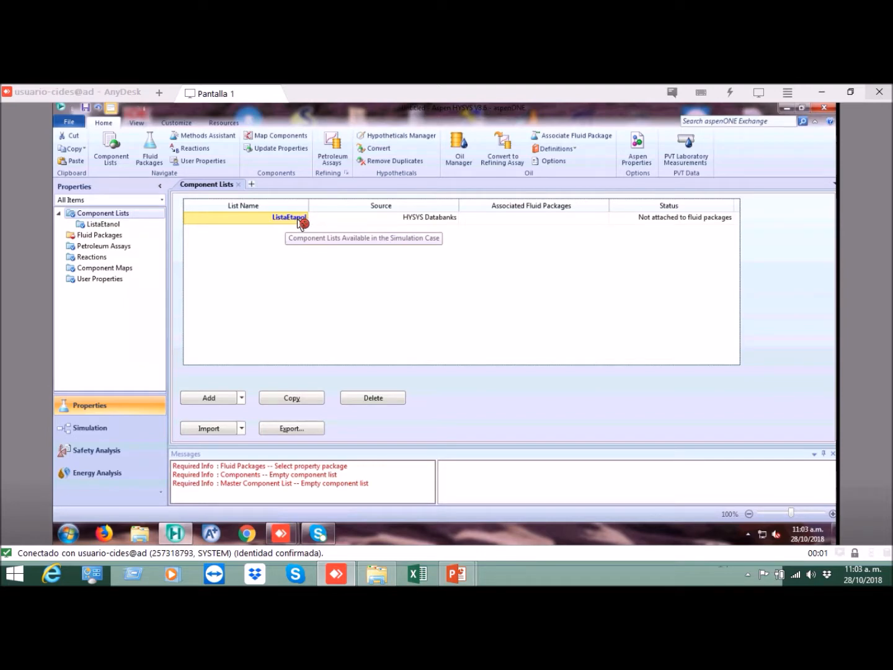
# Step: Examine the components of ListaEtanol in its own view, and close that view
pyautogui.doubleClick(301, 218)
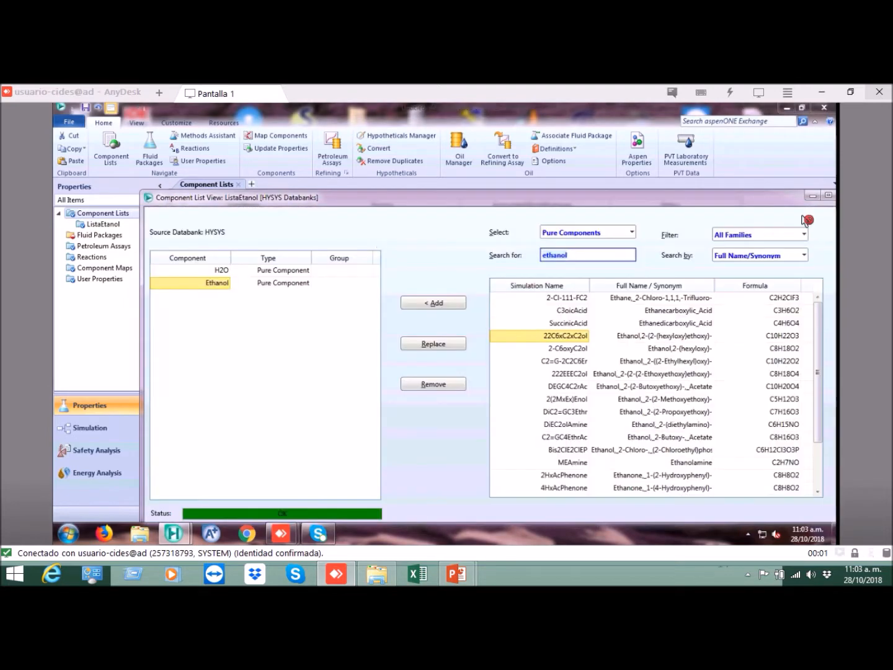
pyautogui.moveTo(757, 199); pyautogui.dragTo(689, 209)
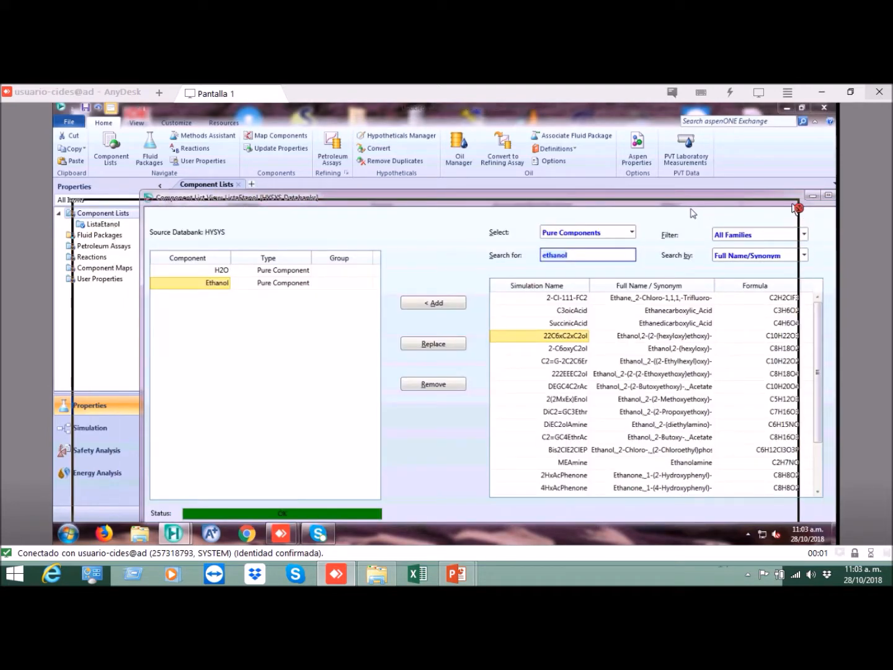
pyautogui.click(795, 207)
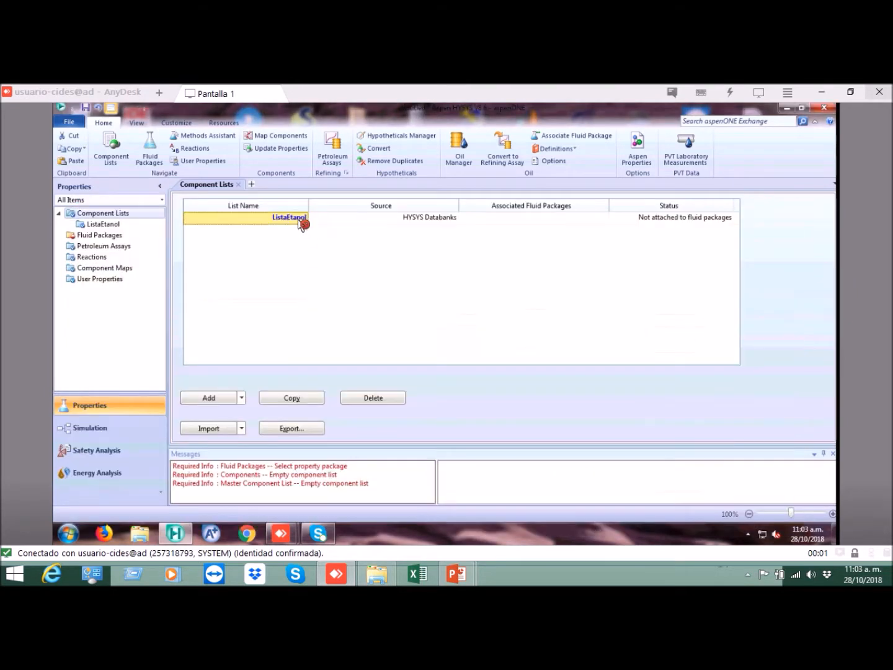
pyautogui.click(301, 217)
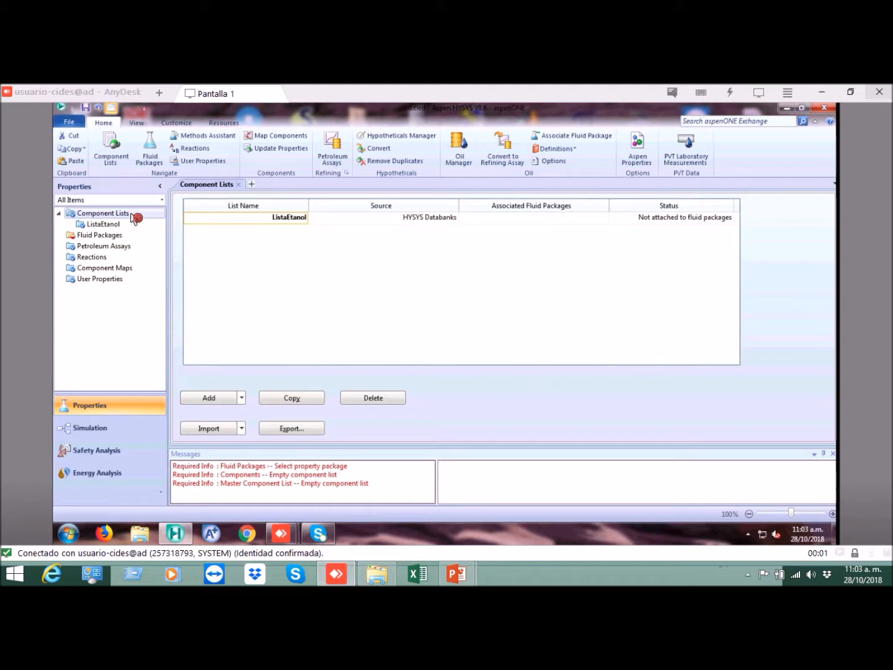
# Step: Add a fluid package and choose UNIQUAC as its property package
pyautogui.click(104, 237)
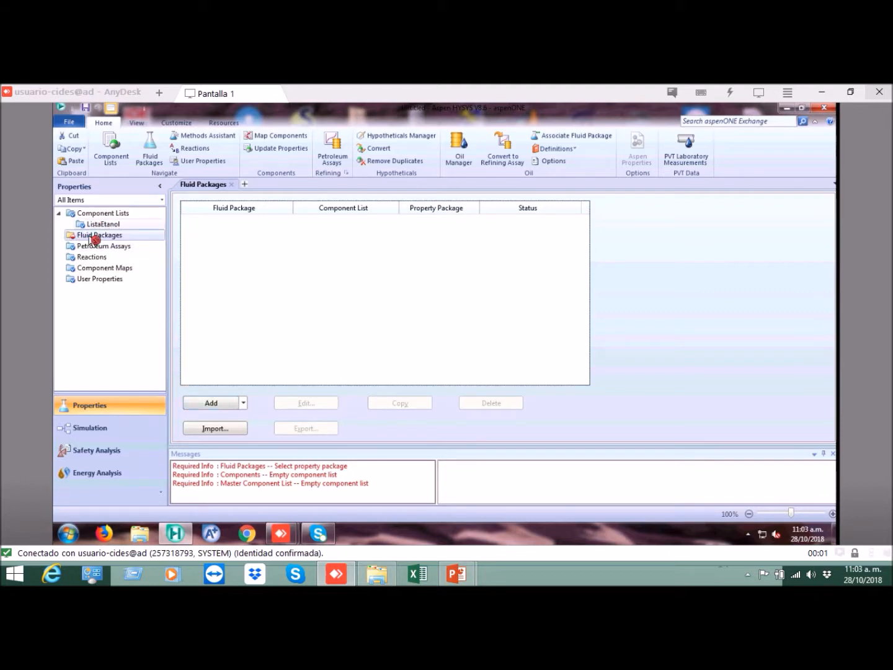
pyautogui.click(213, 404)
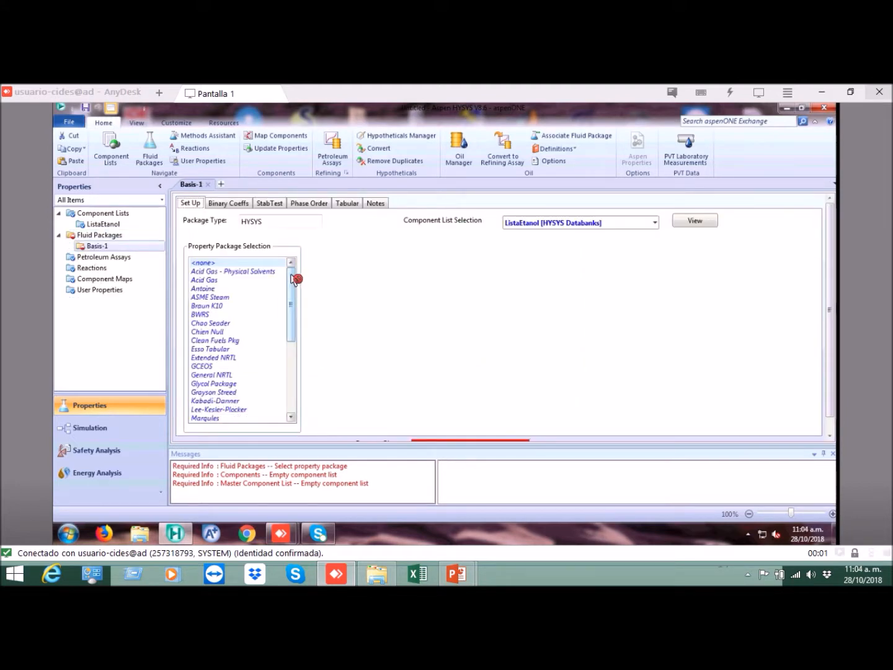
pyautogui.moveTo(294, 279); pyautogui.dragTo(294, 353)
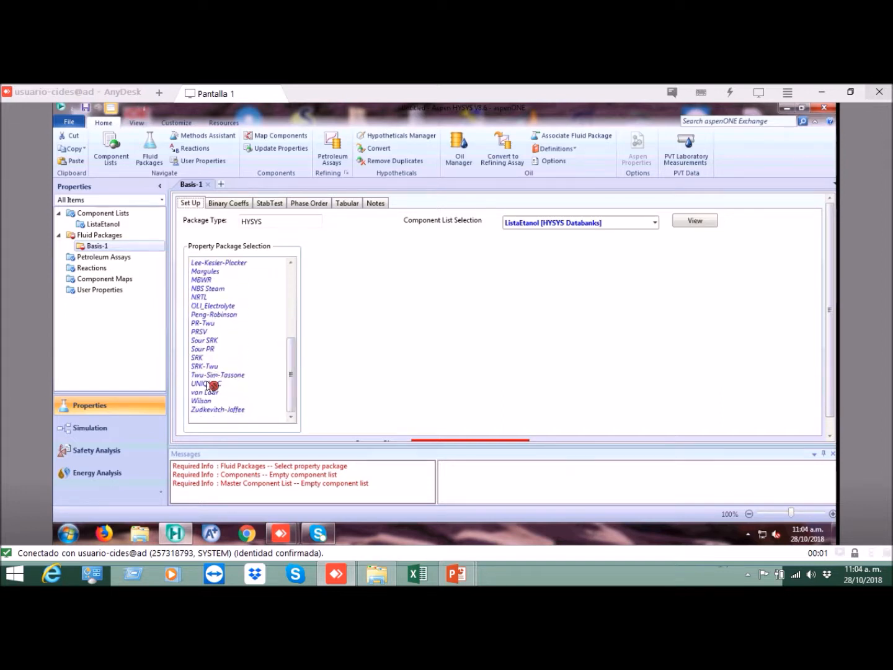
pyautogui.click(210, 384)
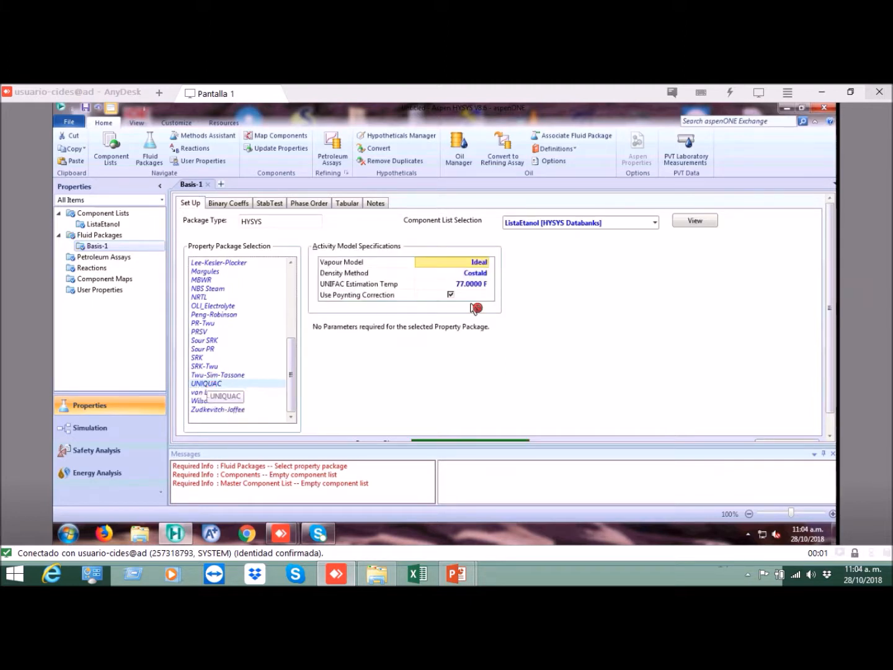
# Step: Set the UNIQUAC vapour model to SRK and select ListaEtanol as the fluid package's component list
pyautogui.click(487, 264)
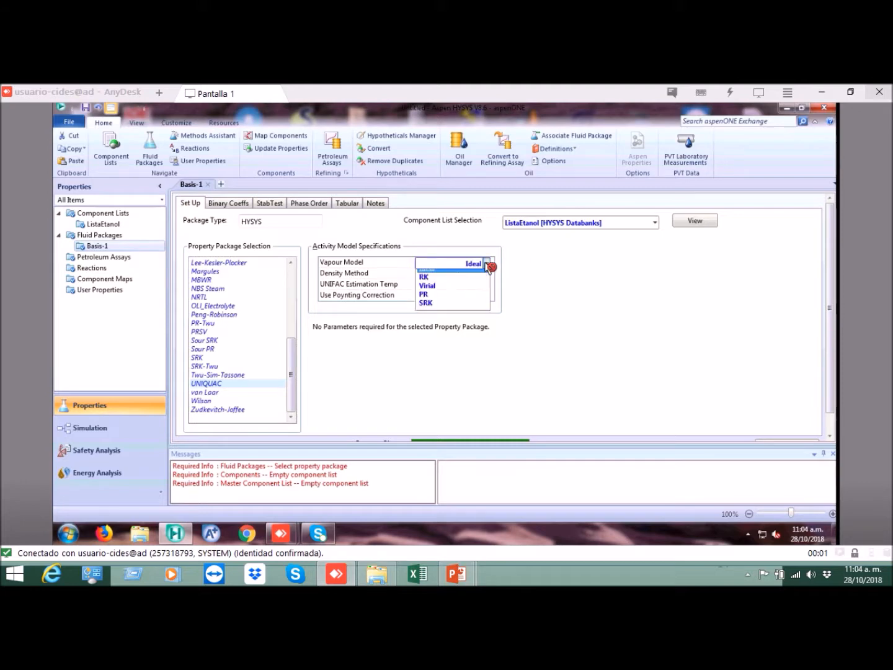
pyautogui.click(432, 312)
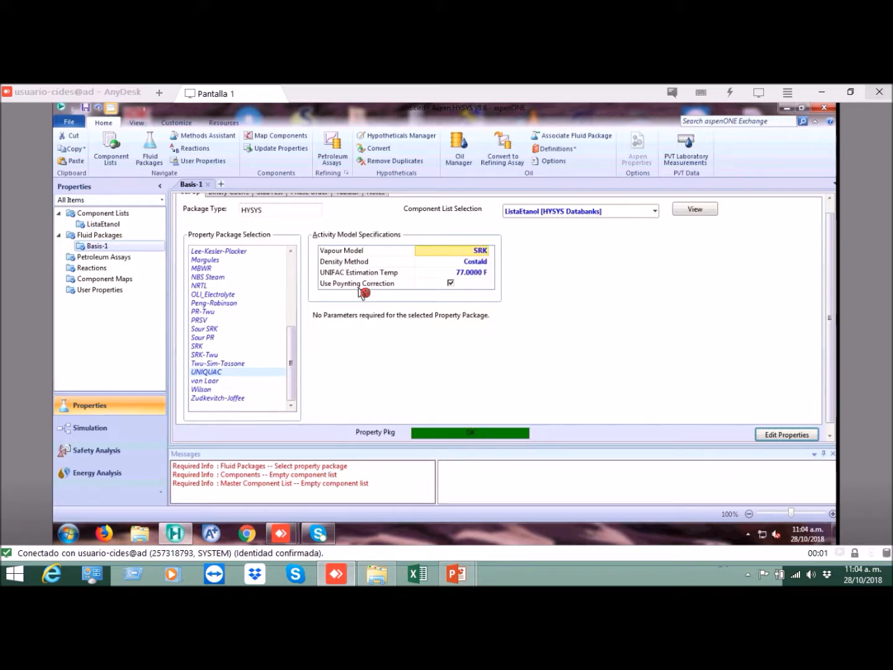
pyautogui.click(555, 209)
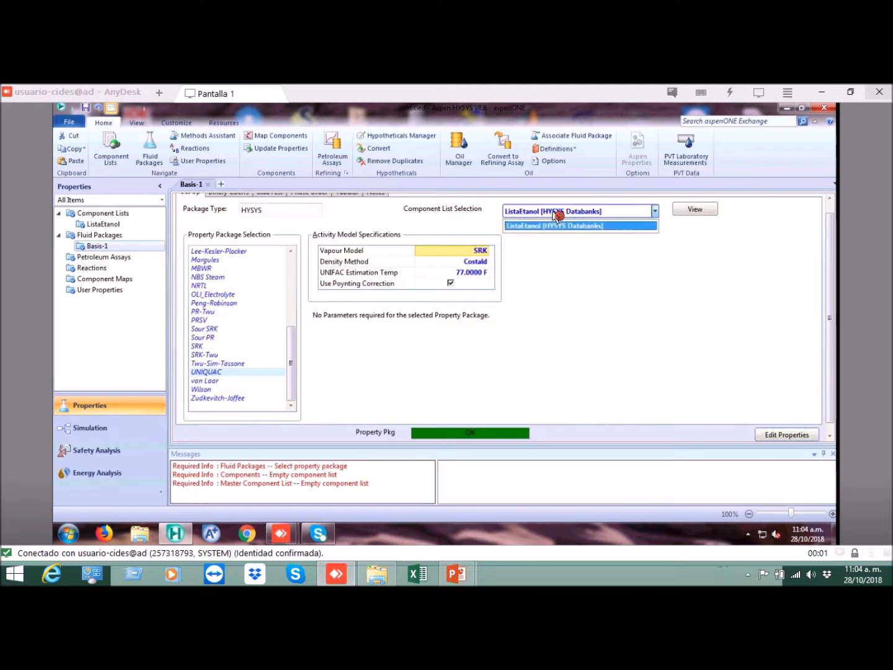
pyautogui.click(556, 224)
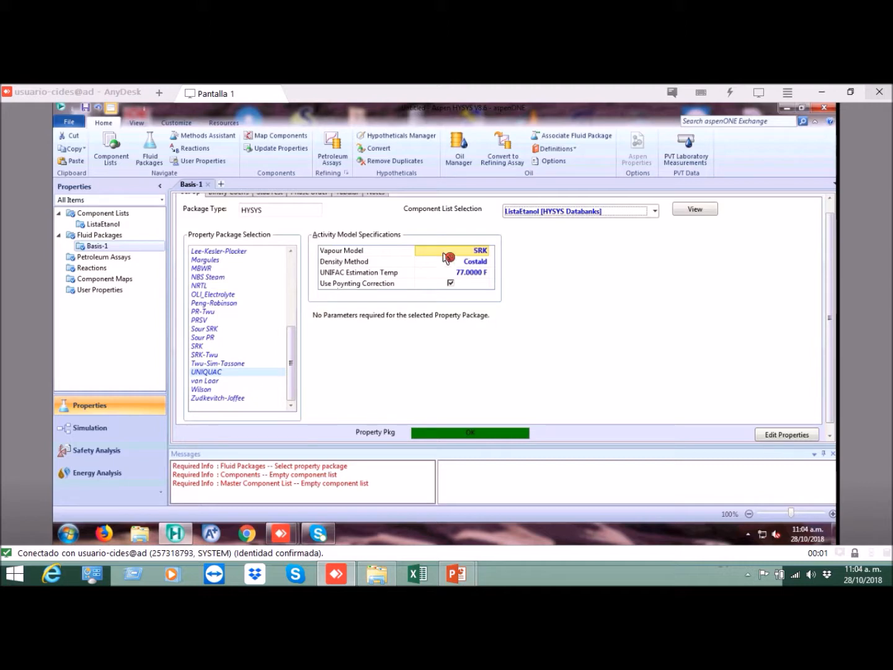
# Step: Rename the new fluid package as FPEtanol
pyautogui.click(110, 237)
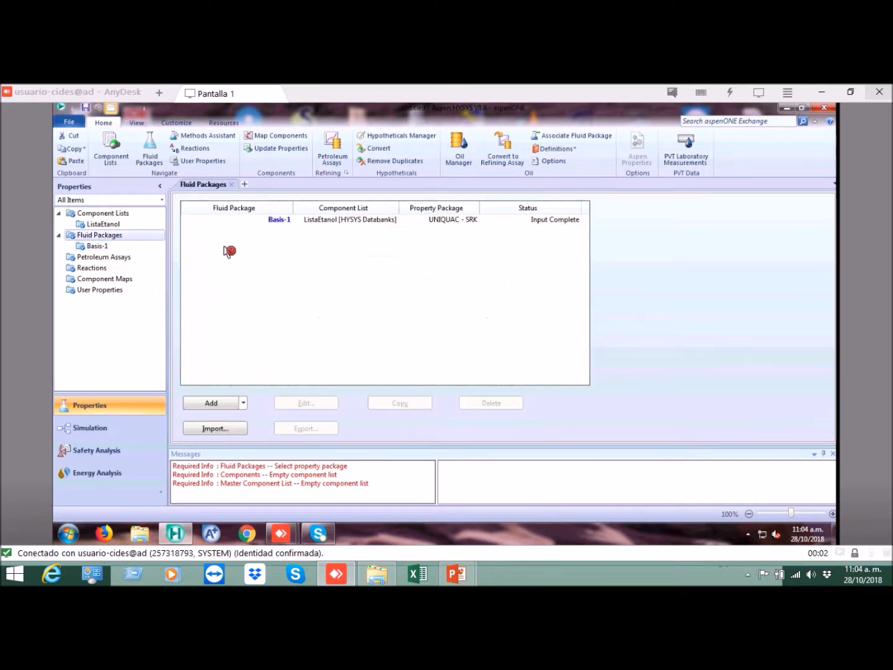
pyautogui.click(273, 221)
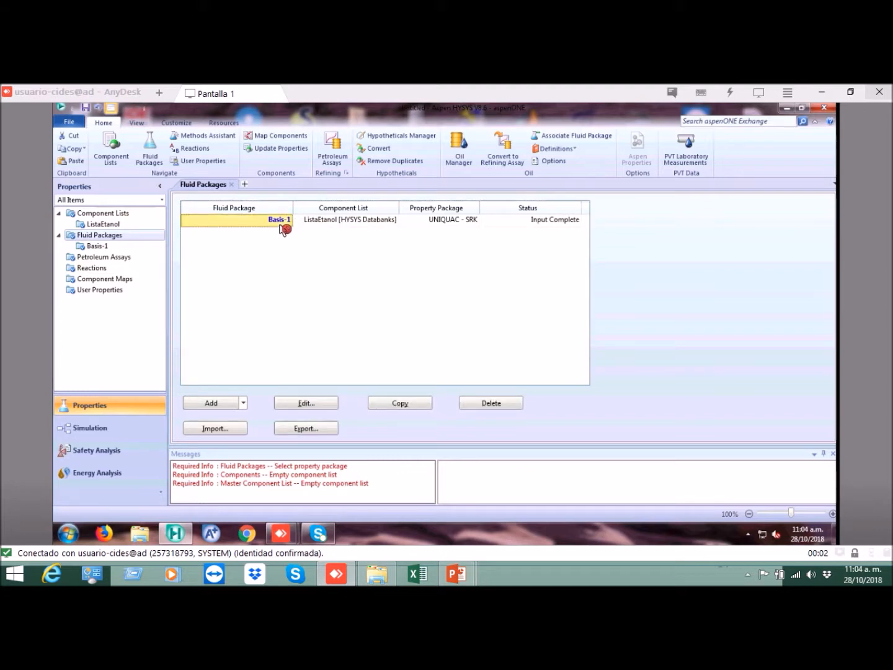
pyautogui.click(279, 225)
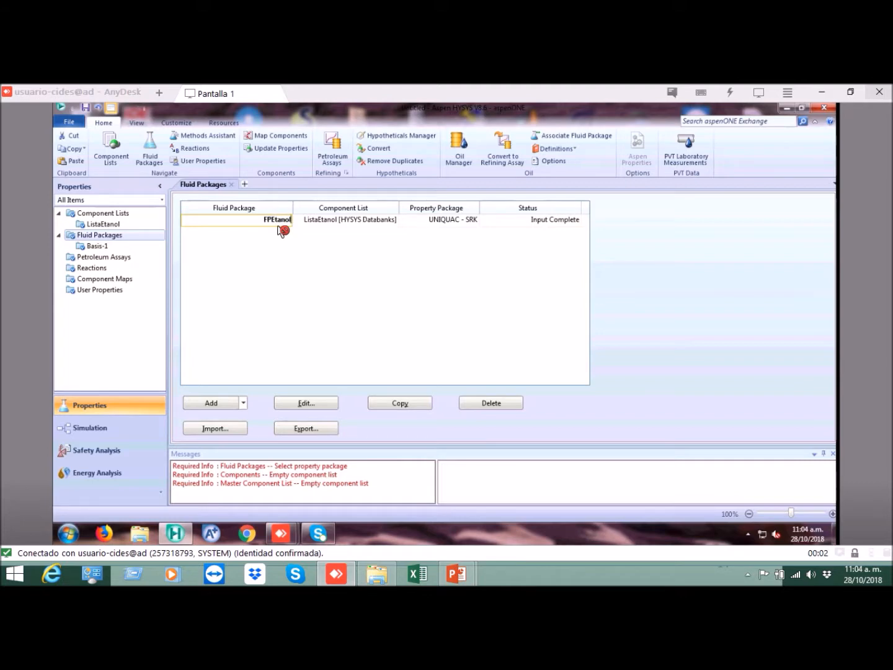
pyautogui.press('Return')
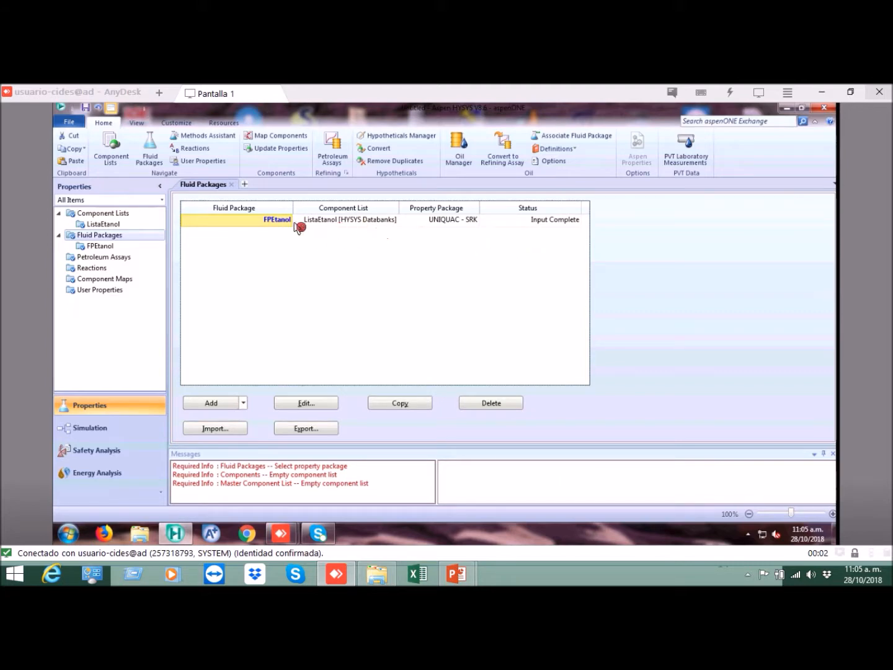
# Step: Review the ListaEtanol component list and the FPEtanol fluid package setup, and enter the Simulation environment
pyautogui.click(340, 224)
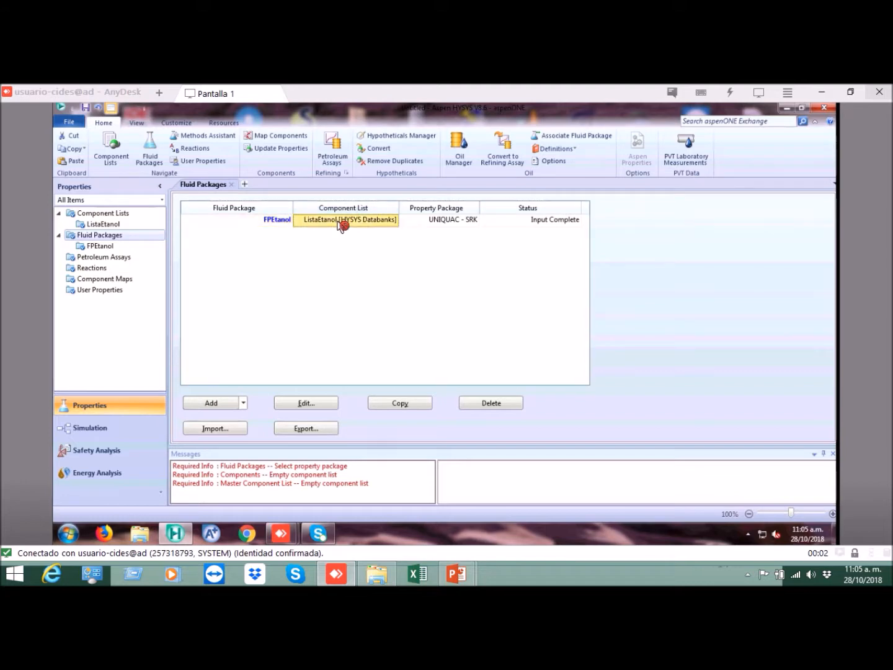
pyautogui.click(450, 224)
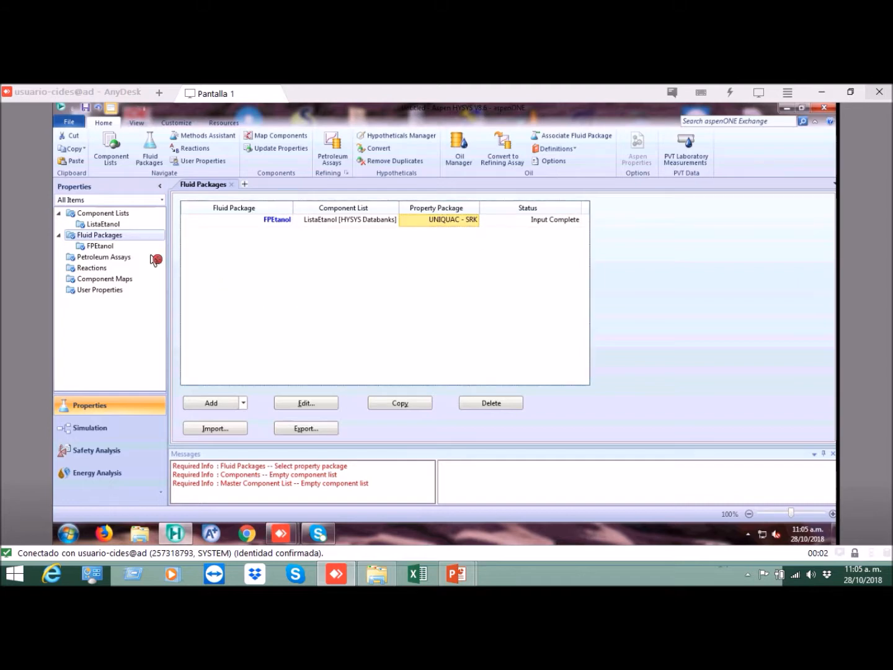
pyautogui.doubleClick(111, 227)
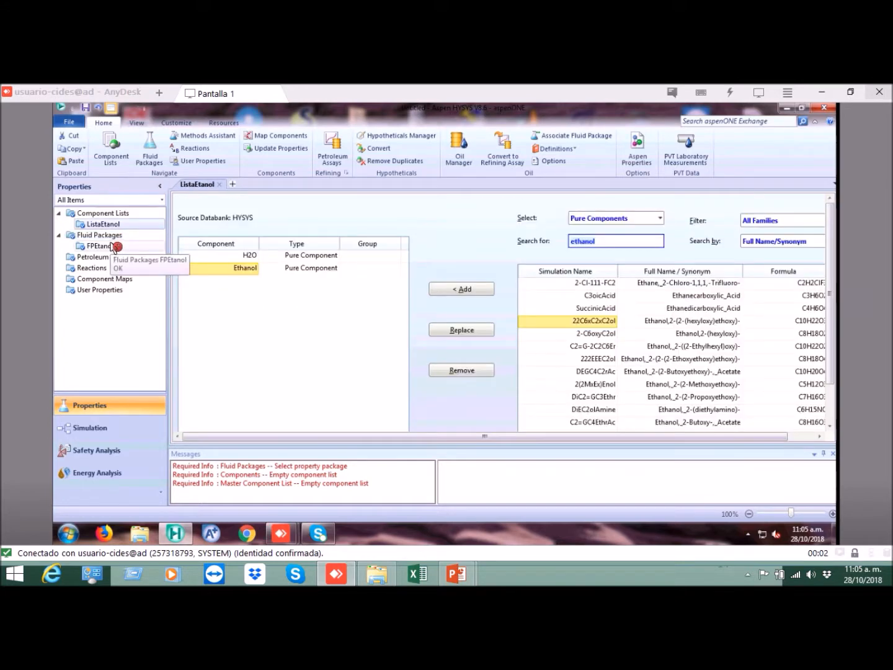
pyautogui.doubleClick(113, 248)
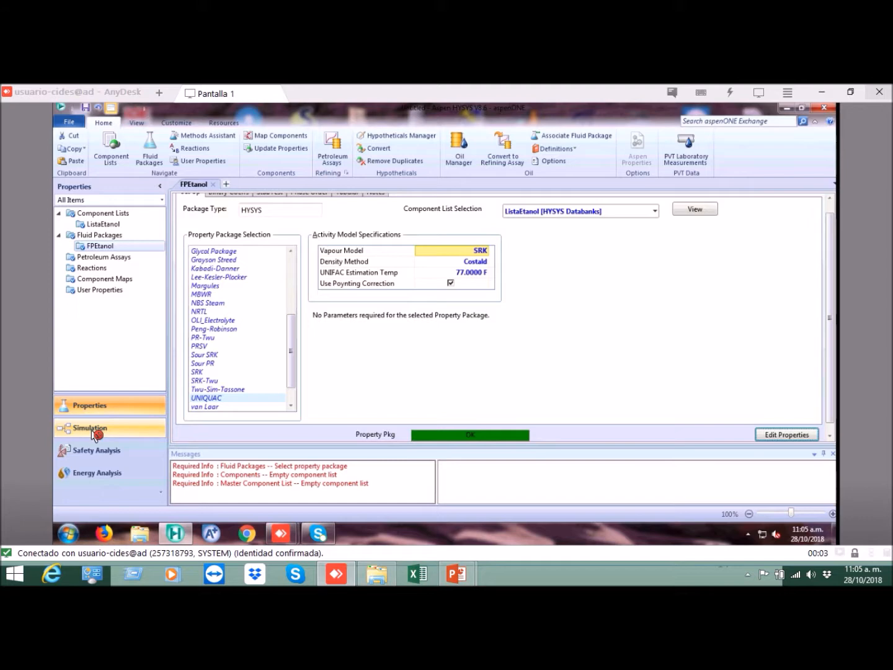
pyautogui.click(93, 432)
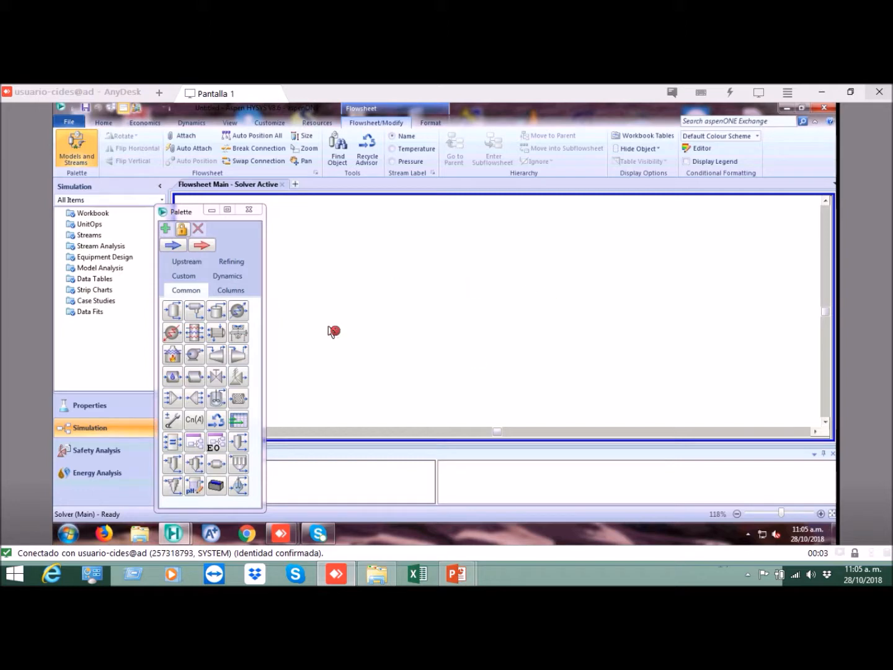
# Step: Switch to the PowerPoint slide show, consult the flash separator example diagram, and return to the HYSYS flowsheet
pyautogui.moveTo(192, 214); pyautogui.dragTo(183, 180)
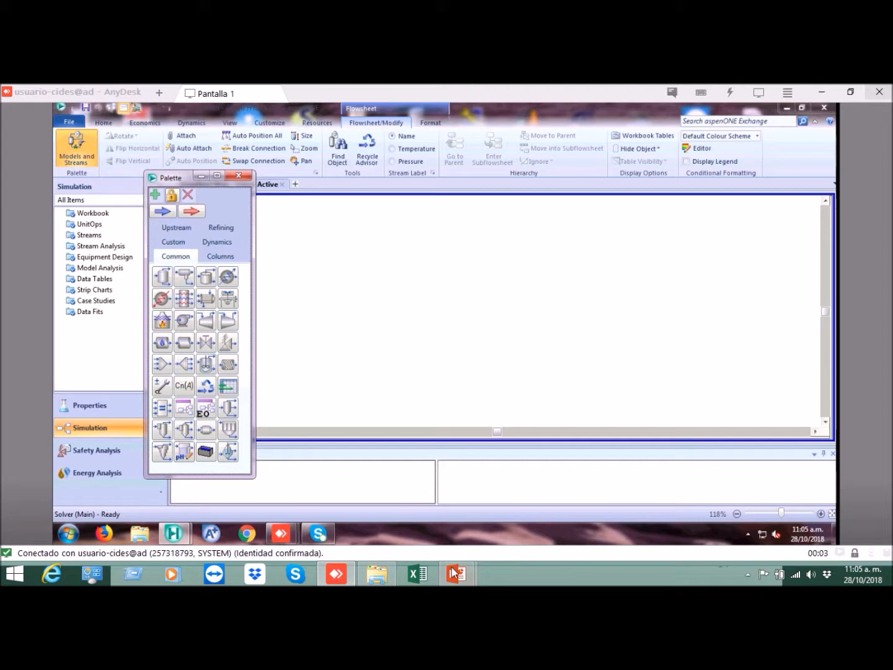
pyautogui.moveTo(454, 572)
pyautogui.click(520, 507)
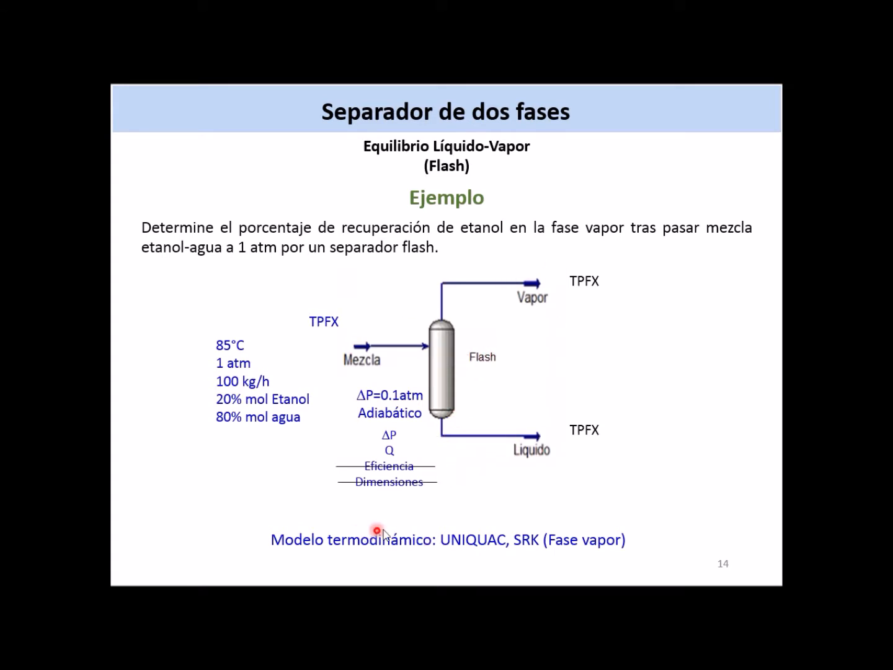
pyautogui.hotkey('alt', 'Tab')
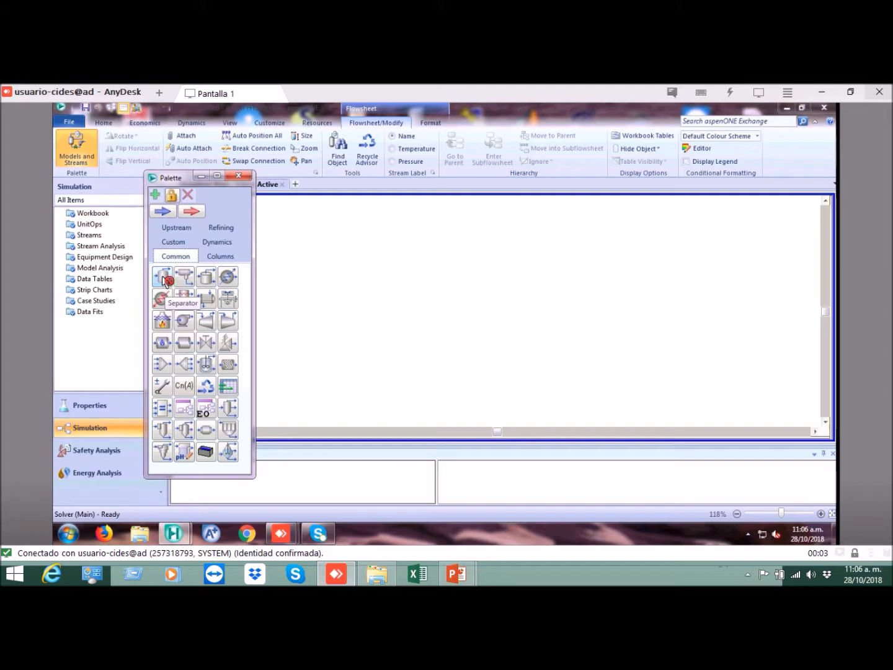
# Step: Place a Separator unit in the middle of the flowsheet
pyautogui.moveTo(163, 279); pyautogui.dragTo(505, 361)
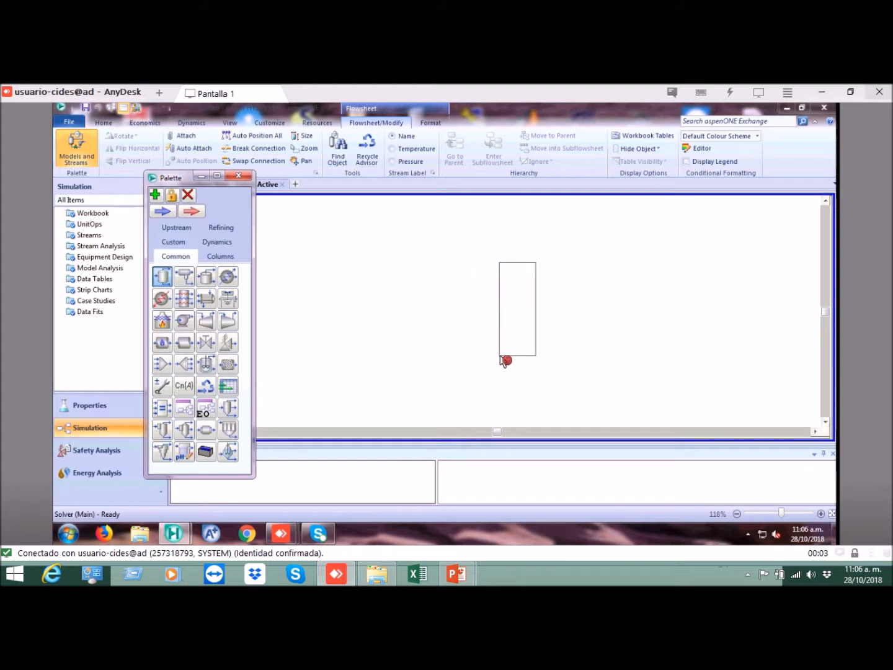
pyautogui.moveTo(503, 360); pyautogui.dragTo(504, 361)
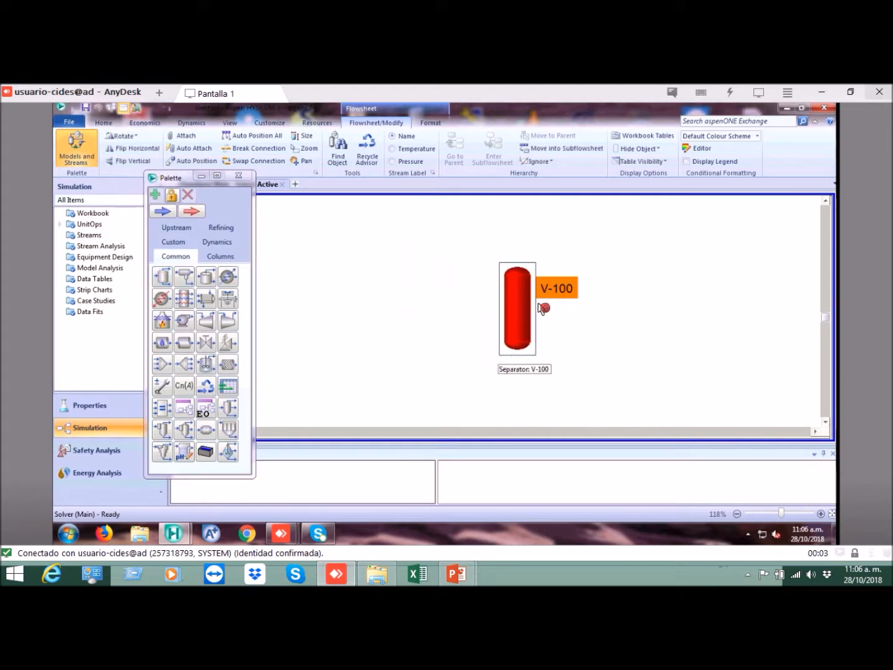
pyautogui.click(522, 314)
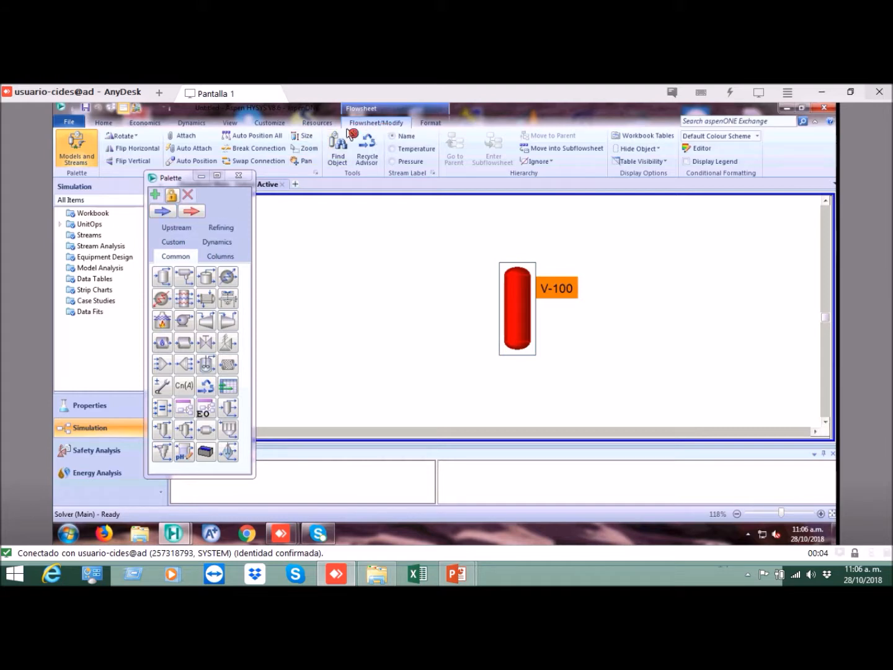
# Step: Attach new material streams to the separator's feed, vapour product and liquid product ports
pyautogui.click(187, 137)
pyautogui.moveTo(505, 299)
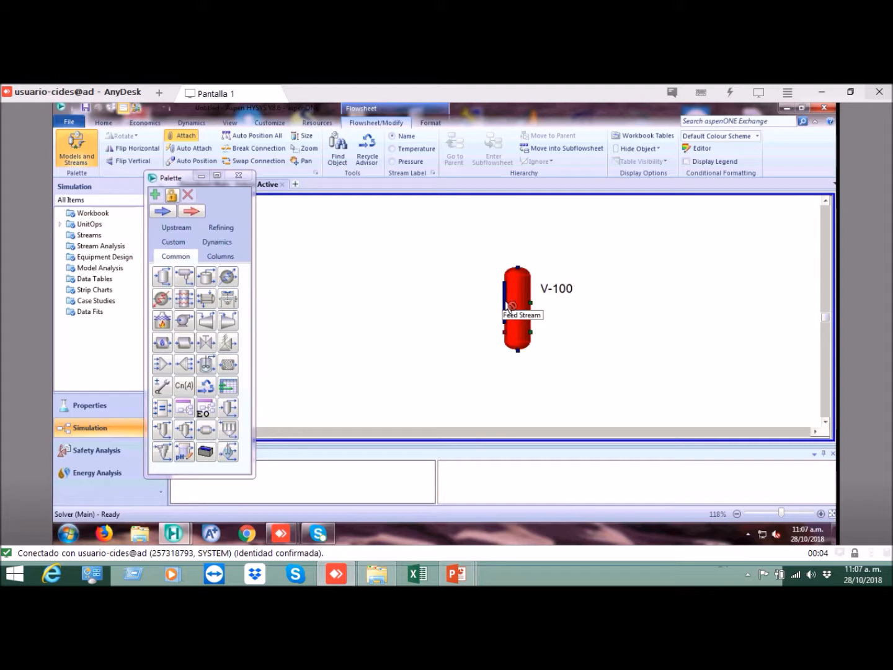
pyautogui.moveTo(509, 305); pyautogui.dragTo(417, 305)
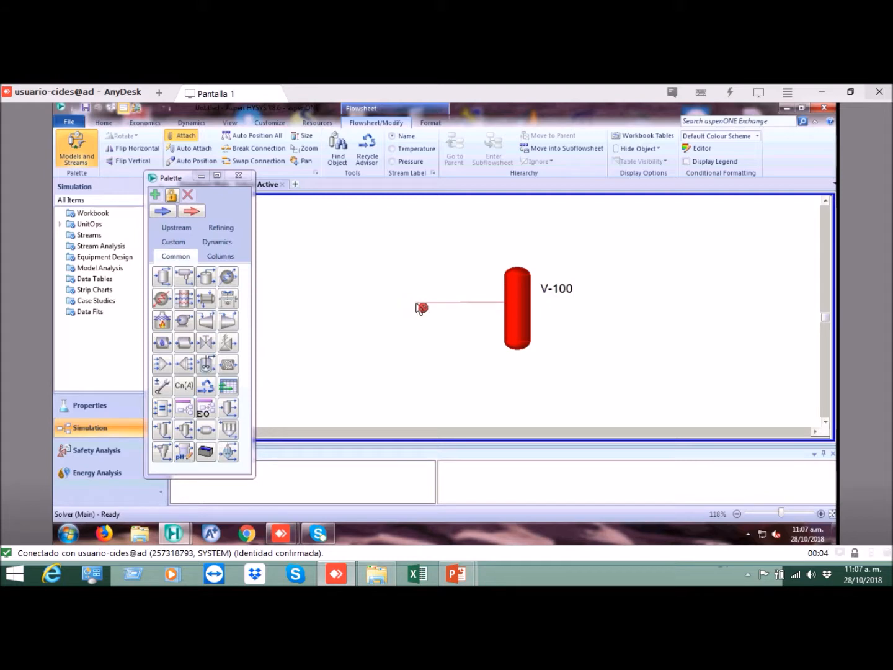
pyautogui.moveTo(416, 305); pyautogui.dragTo(424, 305)
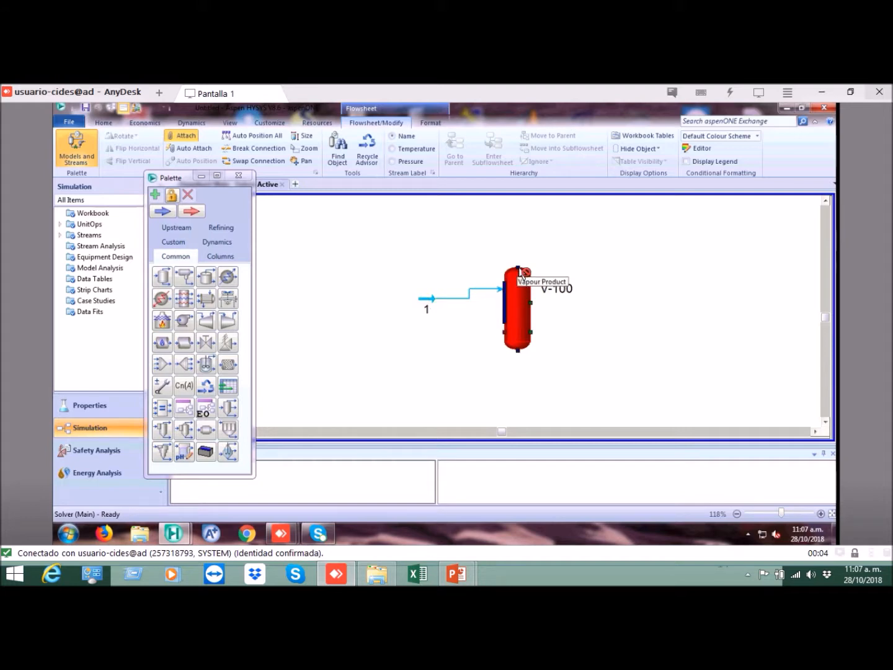
pyautogui.moveTo(518, 270); pyautogui.dragTo(621, 230)
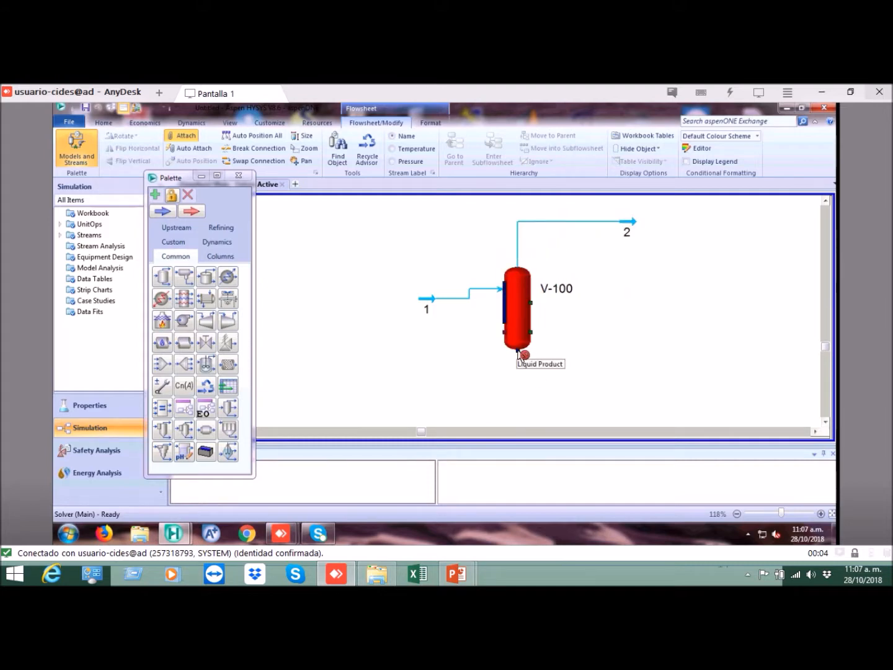
pyautogui.moveTo(519, 354); pyautogui.dragTo(636, 380)
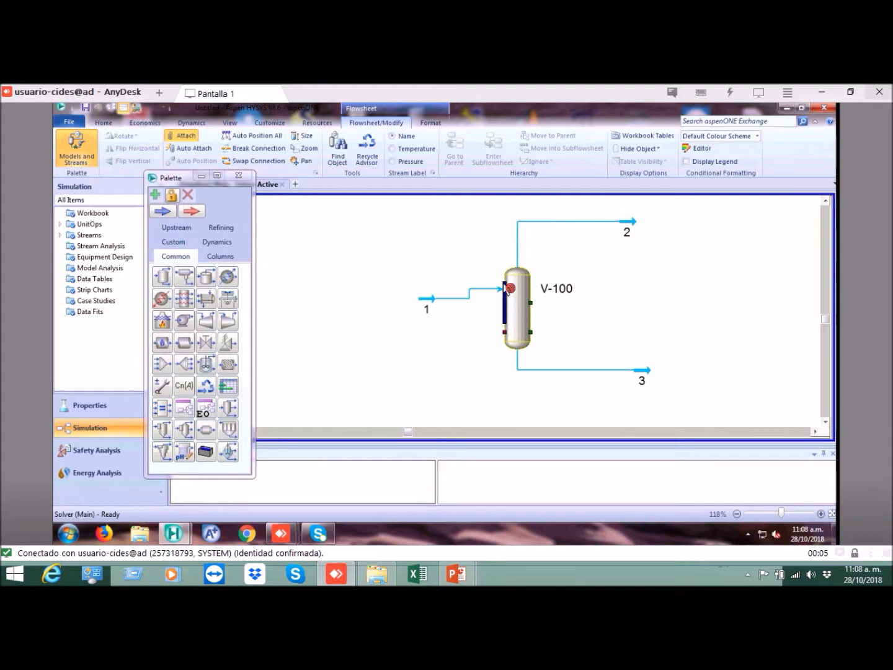
# Step: Attach two additional feed streams to the separator's feed port and leave attach mode
pyautogui.moveTo(511, 300); pyautogui.dragTo(429, 341)
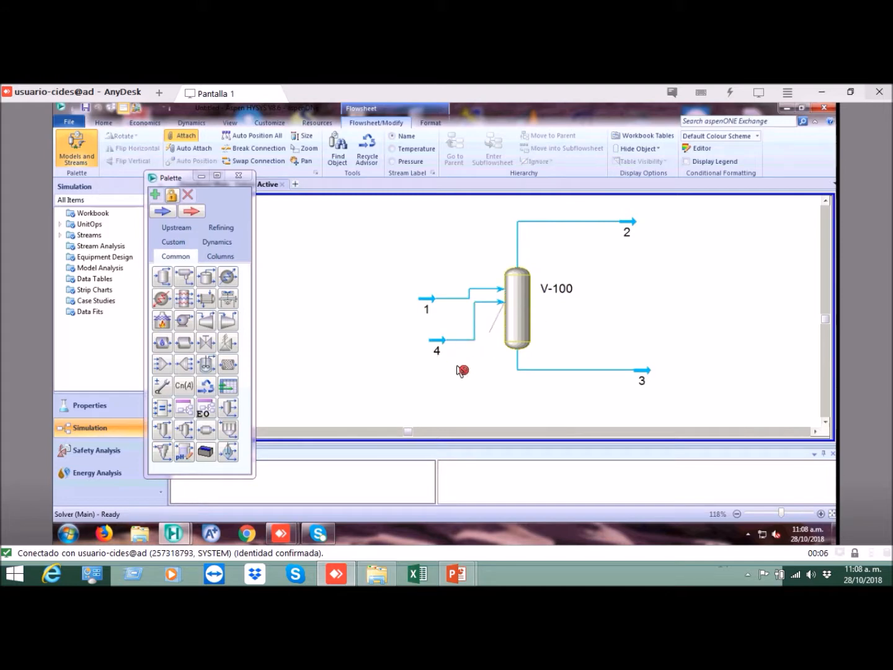
pyautogui.moveTo(434, 377); pyautogui.dragTo(489, 316)
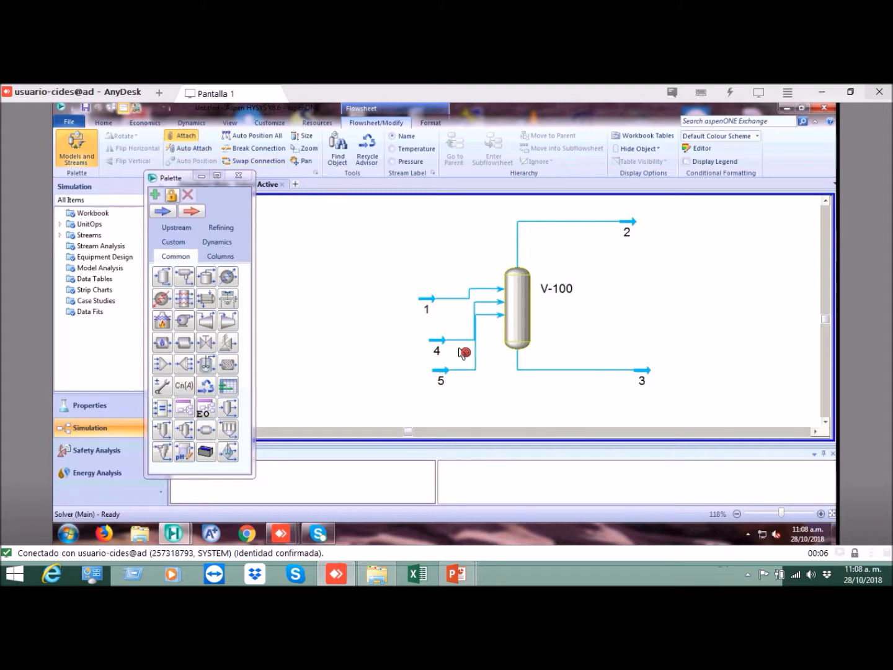
pyautogui.click(183, 136)
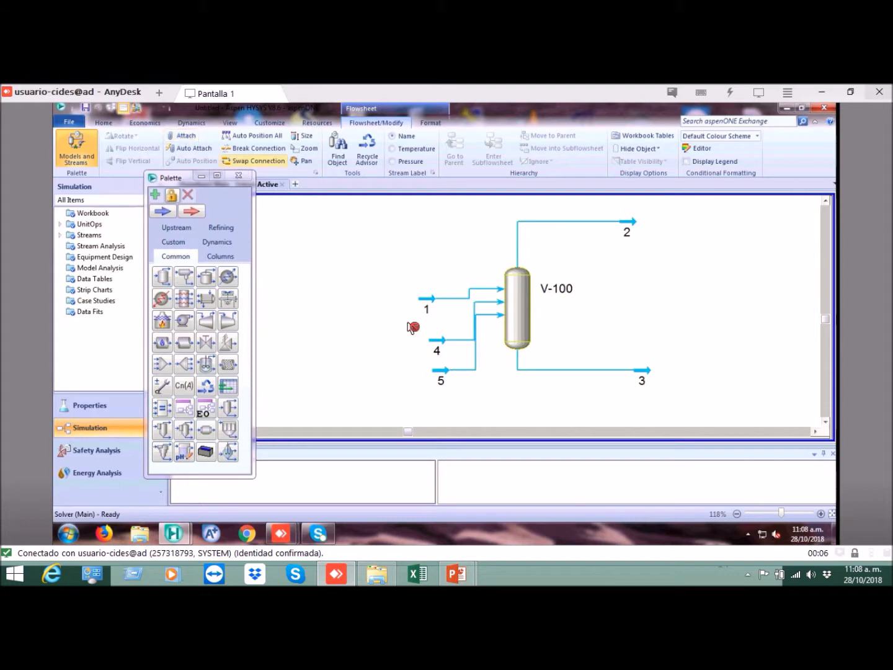
# Step: Delete the extra feed streams 4 and 5 from the flowsheet
pyautogui.click(439, 342)
pyautogui.press('Delete')
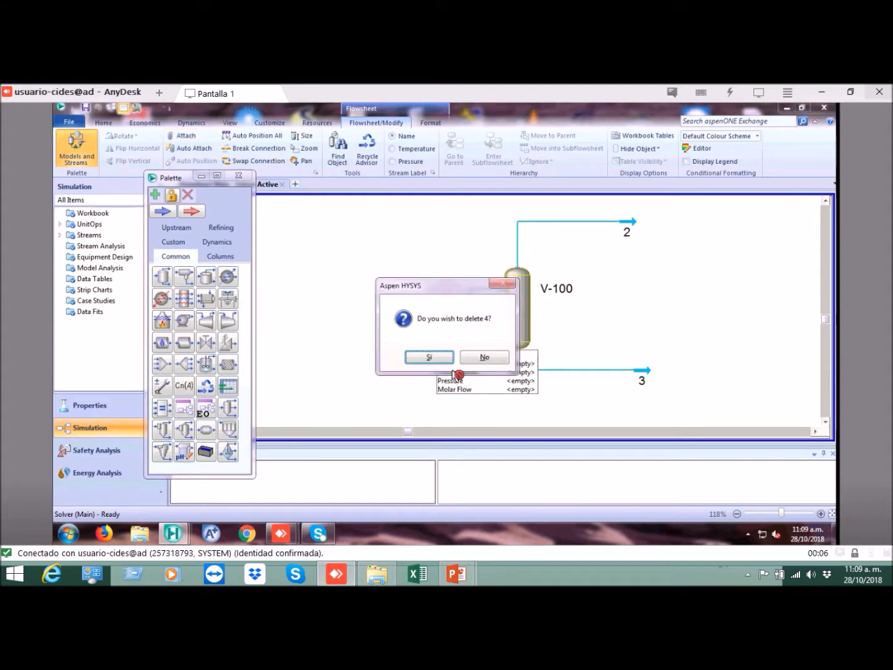
pyautogui.press('Return')
pyautogui.click(442, 372)
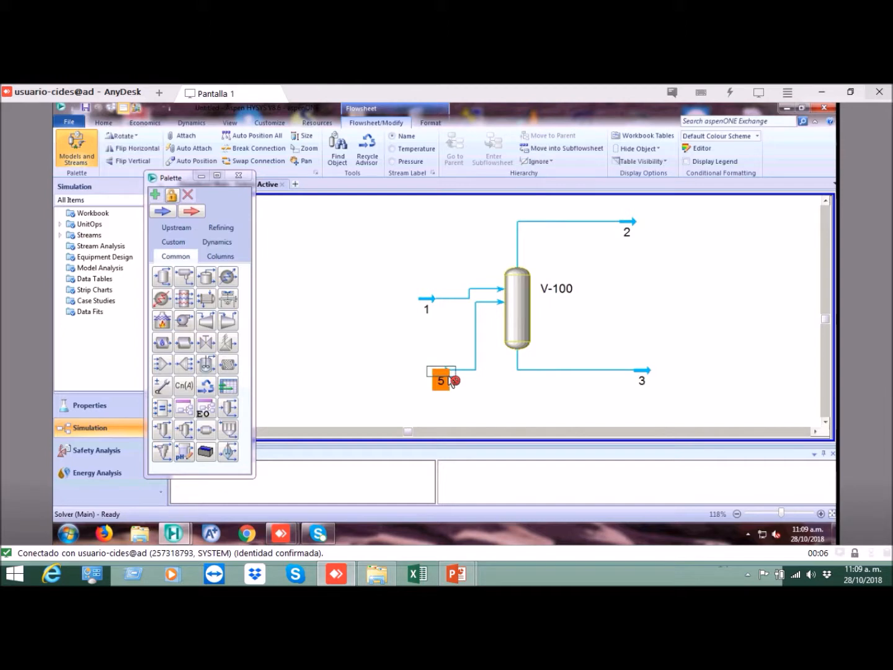
pyautogui.press('Delete')
pyautogui.click(432, 358)
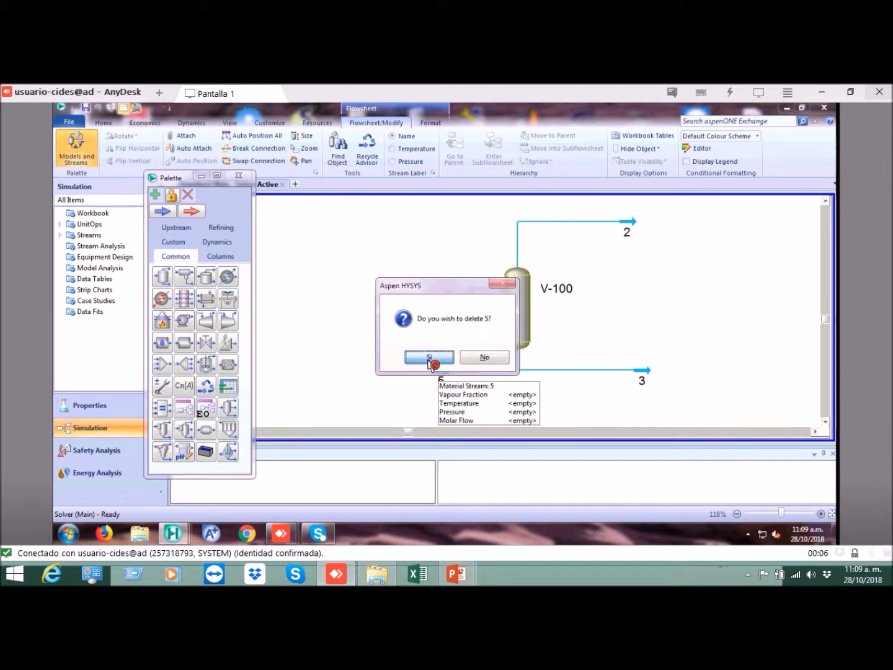
# Step: Move feed stream 1 up slightly so its line runs straight into the separator's inlet
pyautogui.moveTo(427, 304); pyautogui.dragTo(427, 293)
pyautogui.click(483, 309)
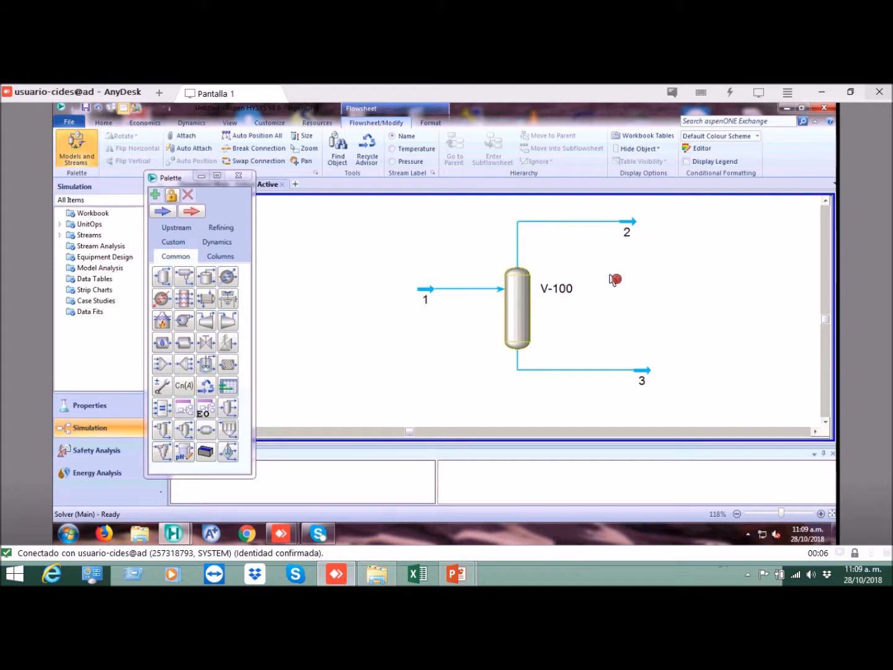
pyautogui.click(522, 294)
pyautogui.click(588, 256)
# Step: In the separator's worksheet, rename the feed stream Mezcla, the liquid outlet Liquido and the vapour outlet Vapor
pyautogui.doubleClick(518, 289)
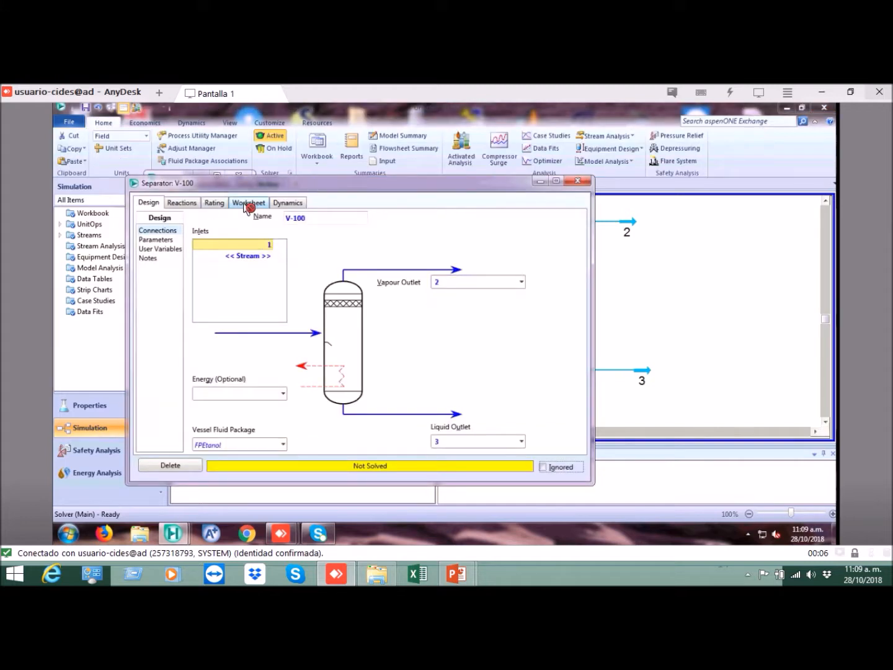
pyautogui.click(248, 204)
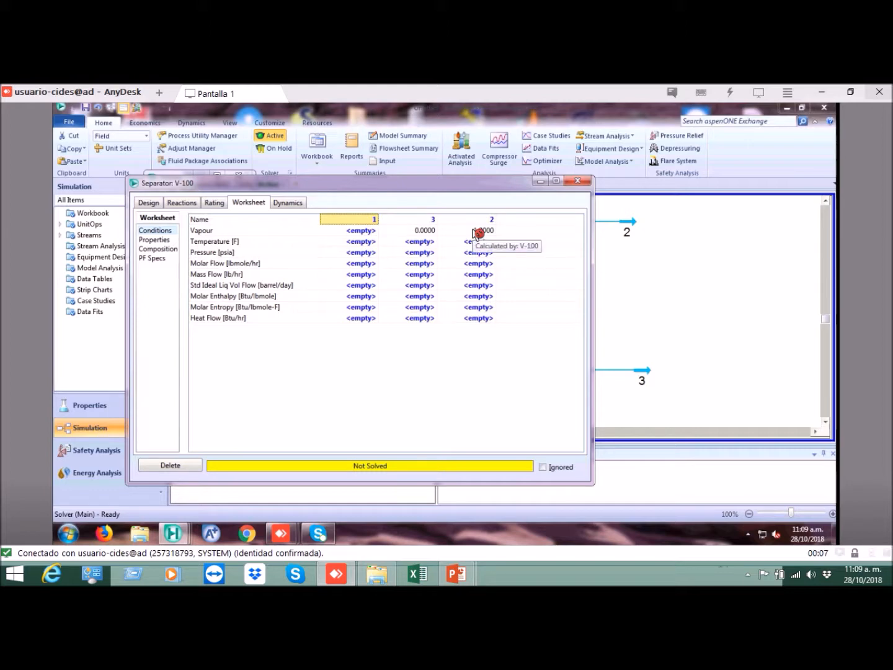
pyautogui.write('Mezcla')
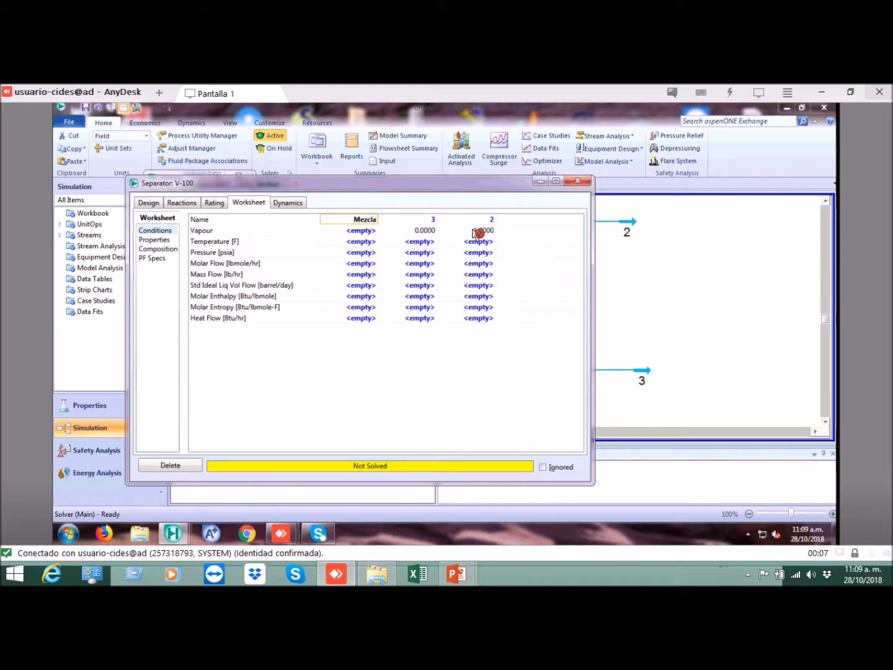
pyautogui.press('Return')
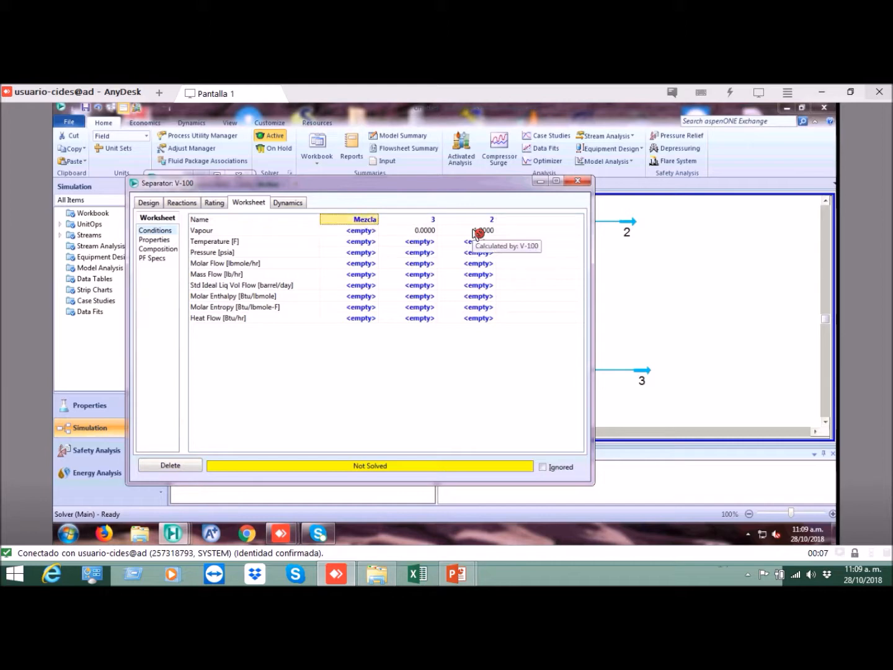
pyautogui.press('Right')
pyautogui.write('Liq')
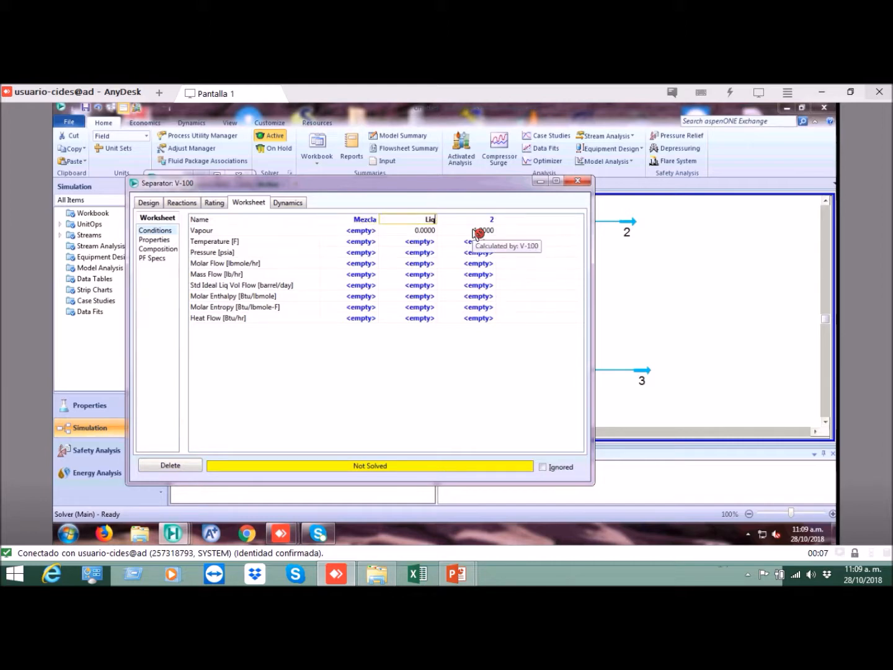
pyautogui.press('Return')
pyautogui.press('Right')
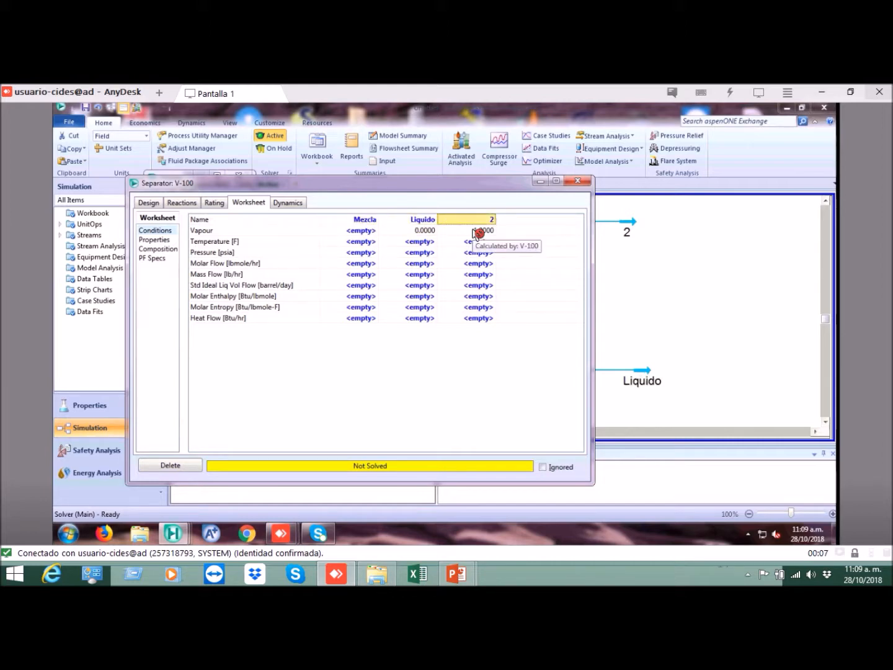
pyautogui.write('Vapor')
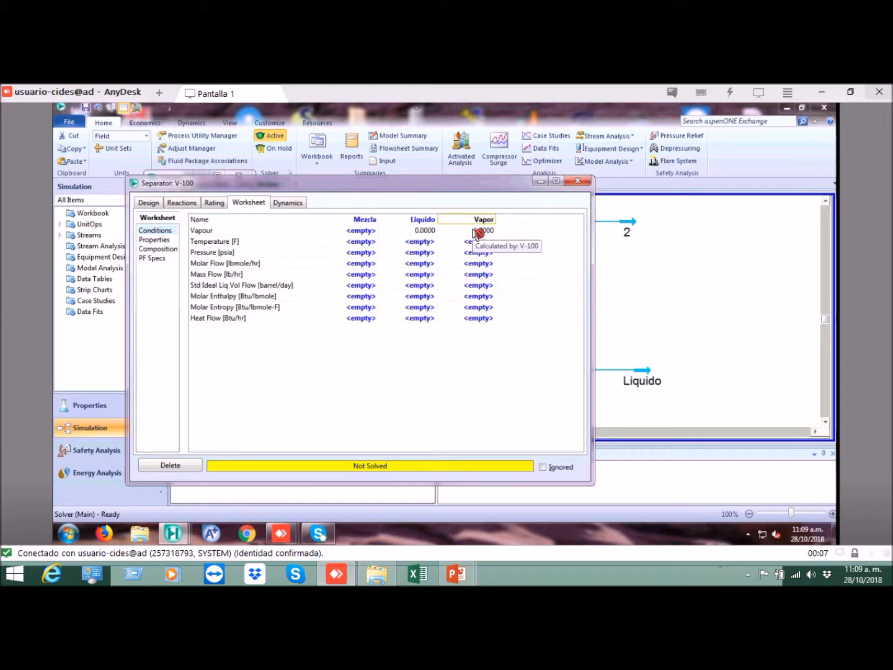
pyautogui.press('Return')
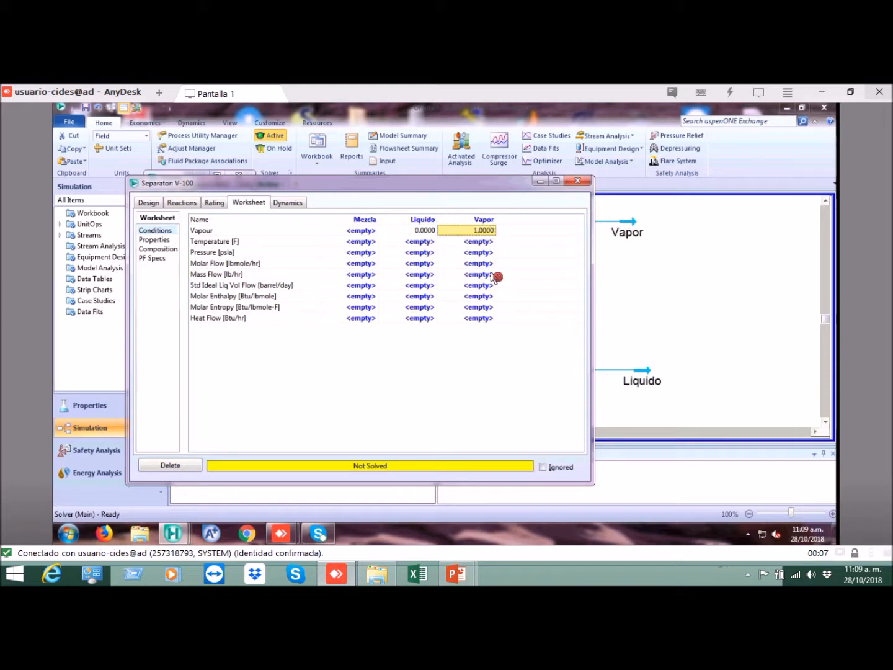
# Step: Rename separator V-100 as Flash in its design connections and close its property window
pyautogui.moveTo(509, 188); pyautogui.dragTo(637, 410)
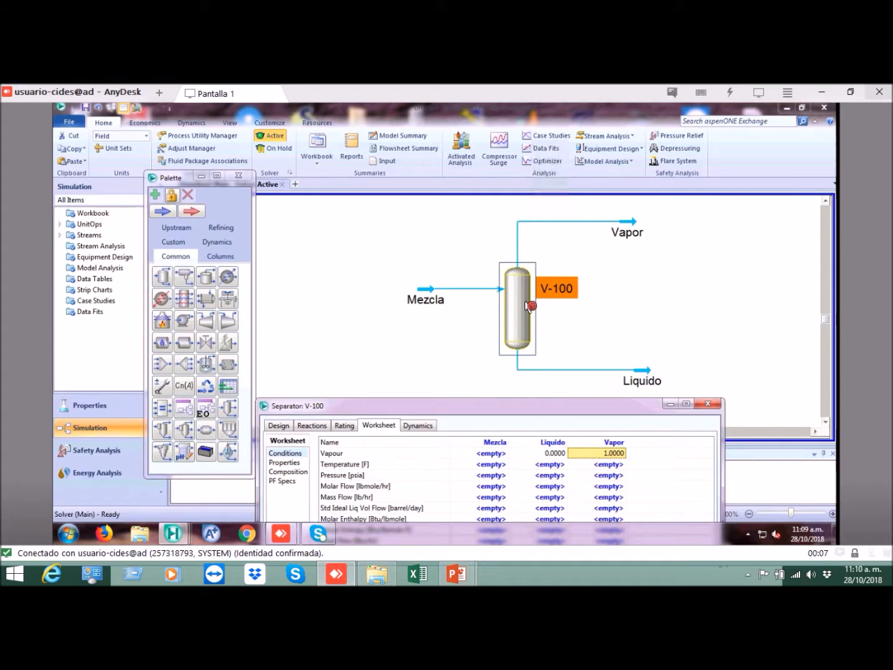
pyautogui.moveTo(516, 406); pyautogui.dragTo(551, 211)
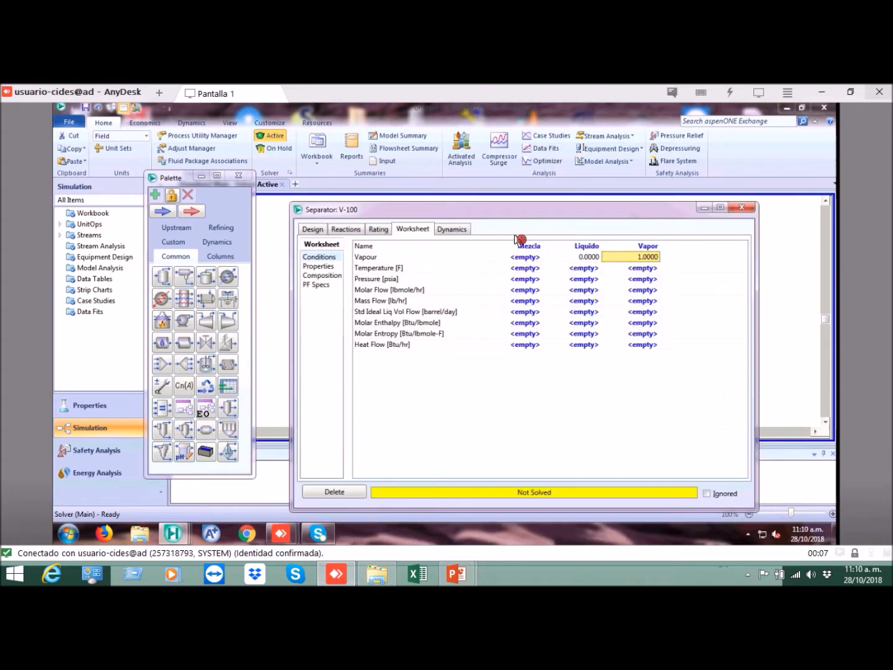
pyautogui.click(313, 229)
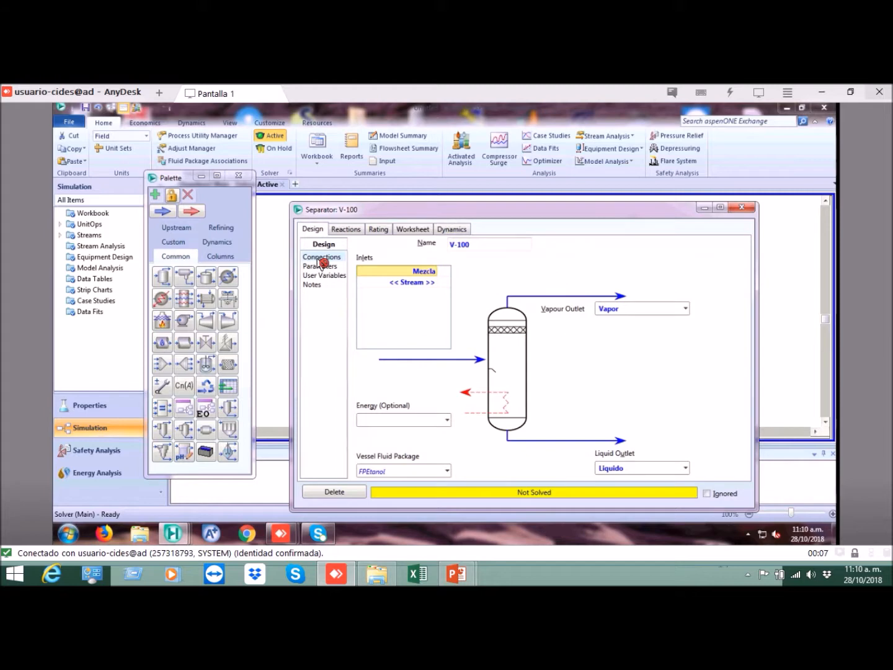
pyautogui.click(476, 245)
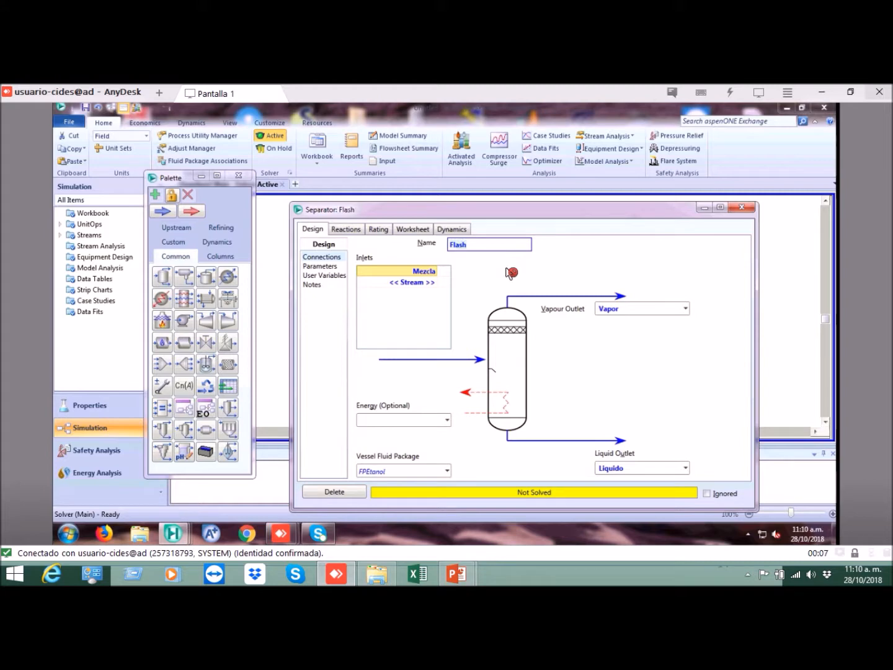
pyautogui.click(747, 209)
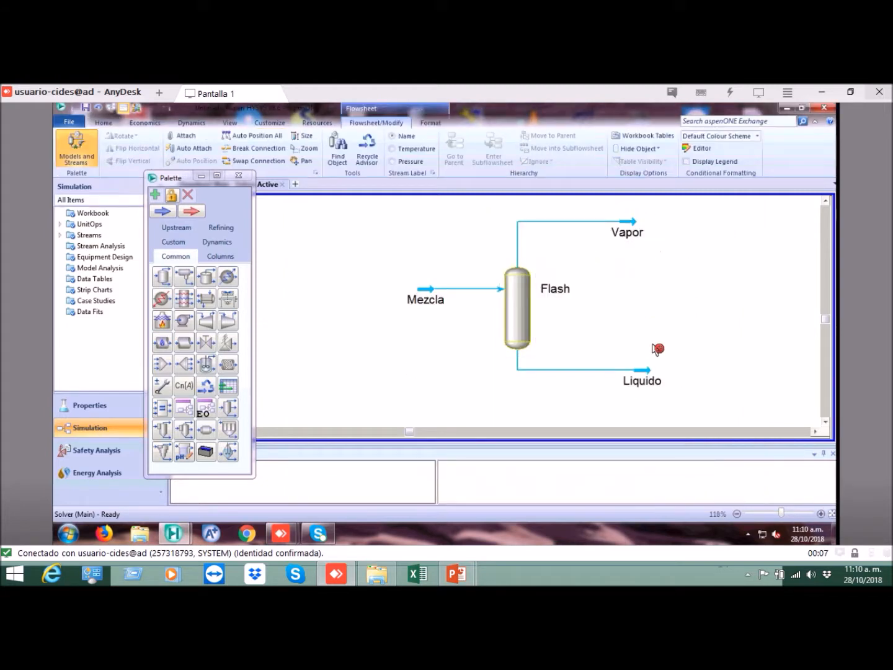
# Step: Shift the Liquido stream slightly so its arrow lines up beneath the Vapor stream
pyautogui.click(641, 370)
pyautogui.moveTo(642, 372); pyautogui.dragTo(643, 372)
pyautogui.click(659, 313)
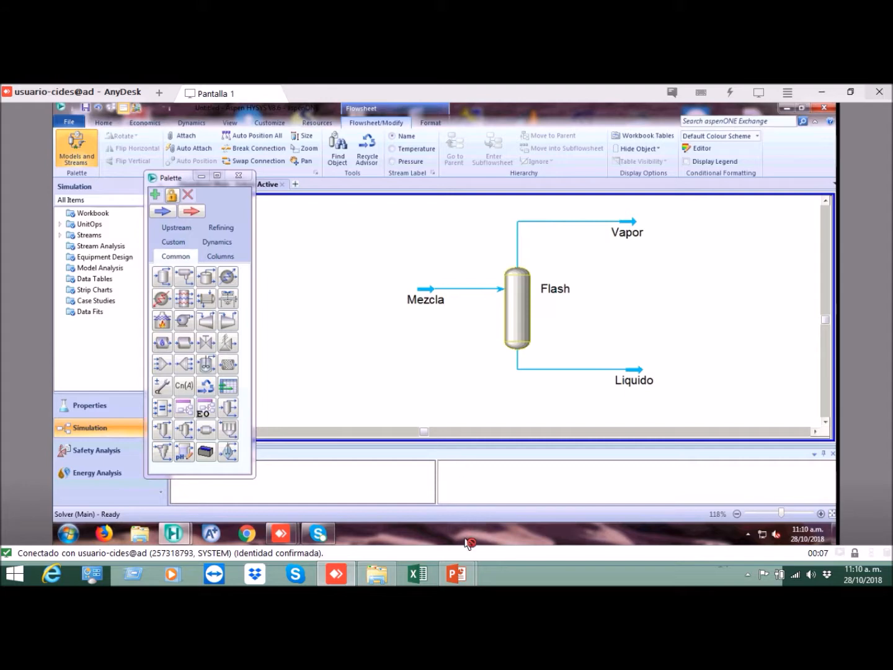
# Step: Switch to the PowerPoint slide show to read the Mezcla feed conditions and separator specifications
pyautogui.moveTo(462, 577)
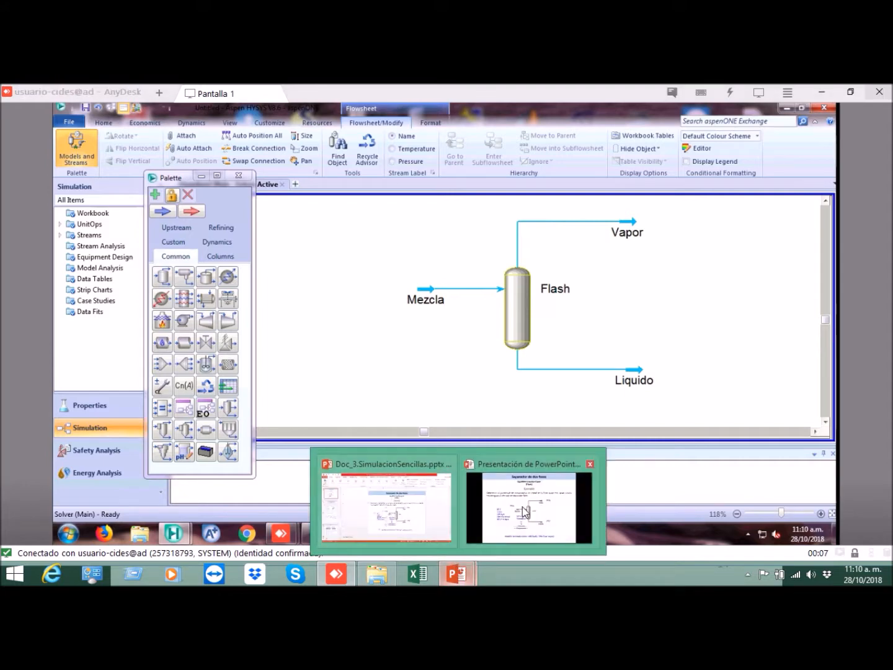
pyautogui.click(524, 502)
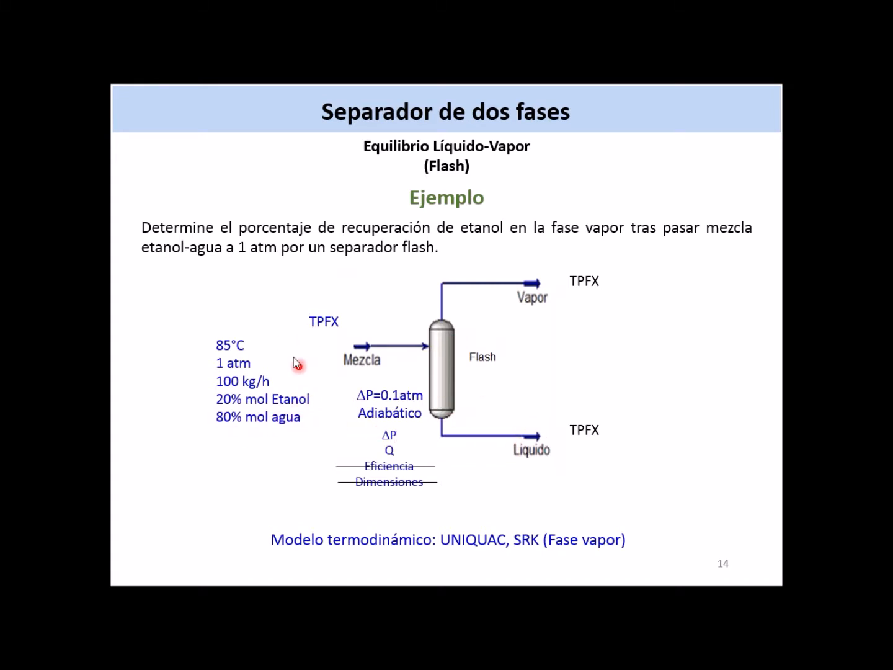
# Step: Switch back to Aspen HYSYS and open the Flash separator's worksheet conditions at the Mezcla temperature
pyautogui.hotkey('alt', 'Tab')
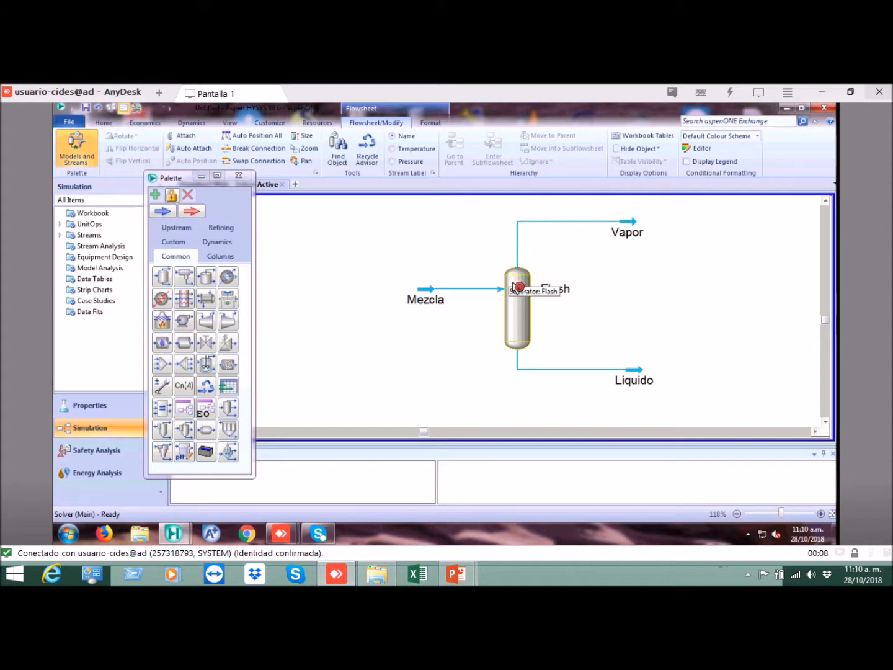
pyautogui.doubleClick(516, 288)
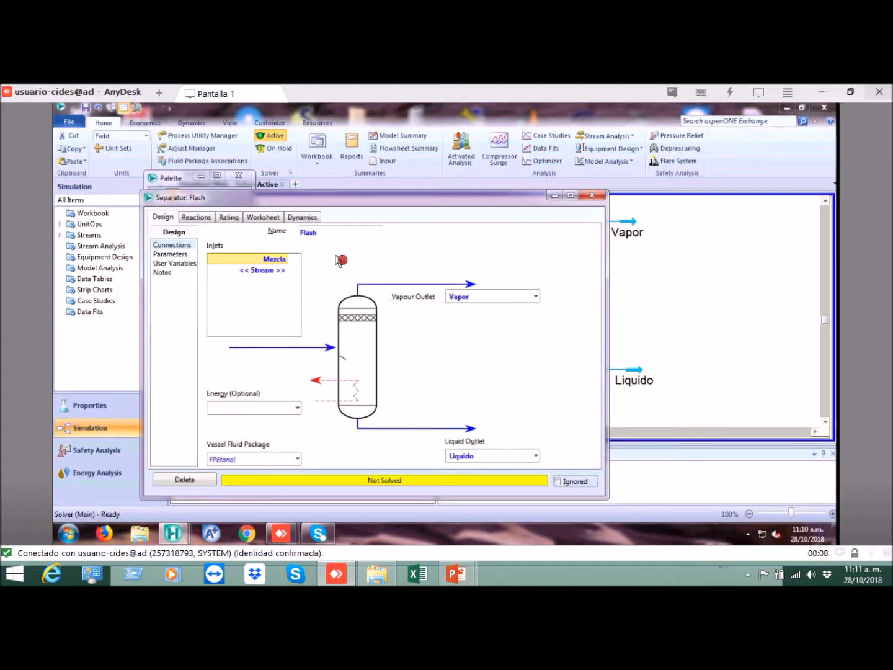
pyautogui.click(268, 218)
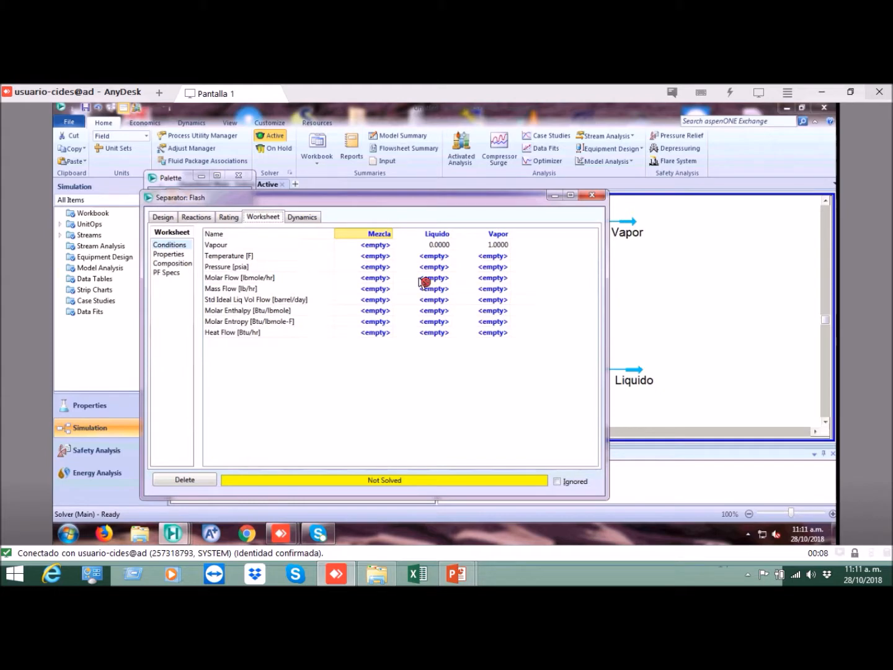
pyautogui.click(376, 256)
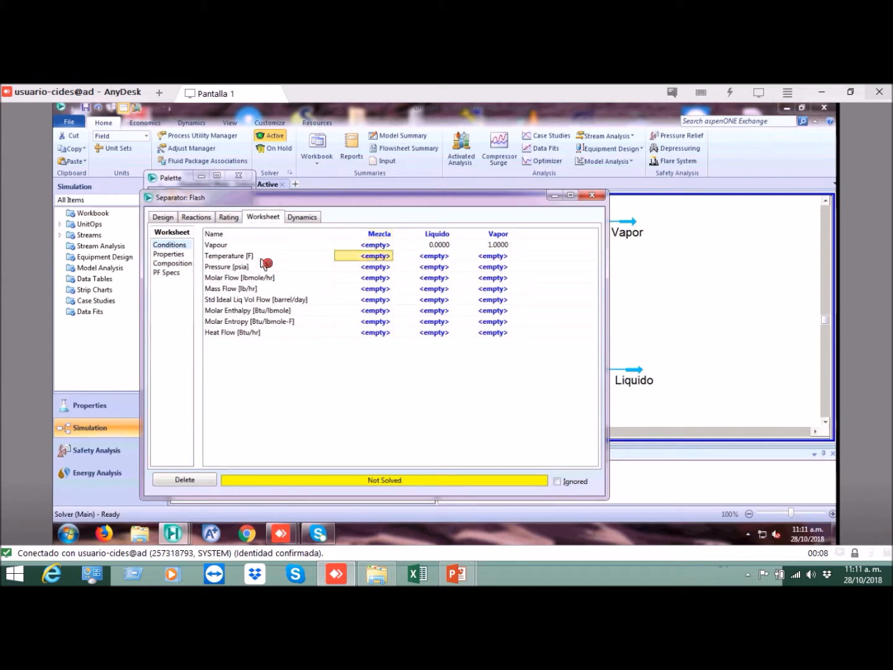
# Step: Examine the units used for temperature, pressure, molar flow, mass flow and liquid volume flow in the worksheet conditions
pyautogui.click(267, 256)
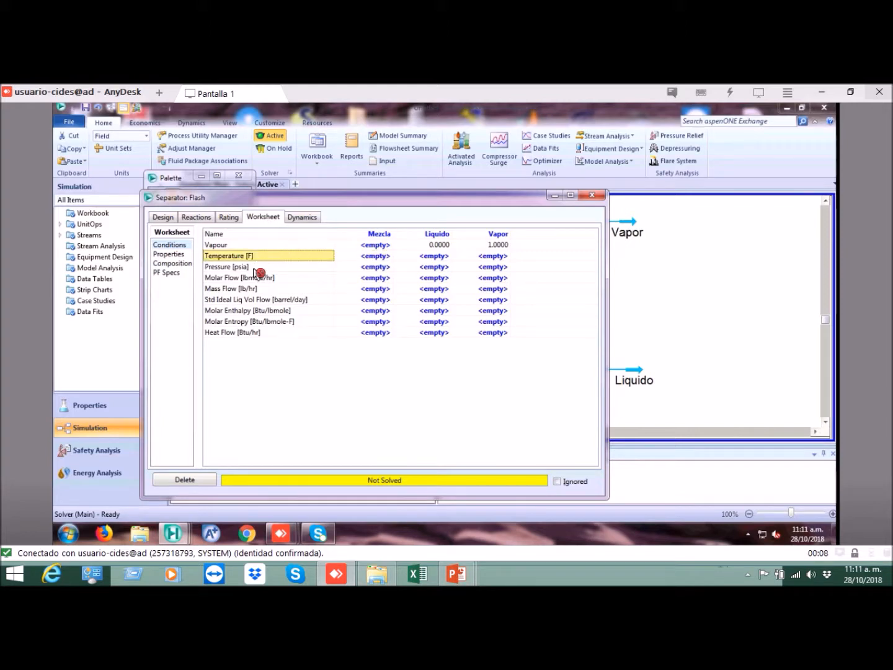
pyautogui.click(254, 267)
pyautogui.click(273, 288)
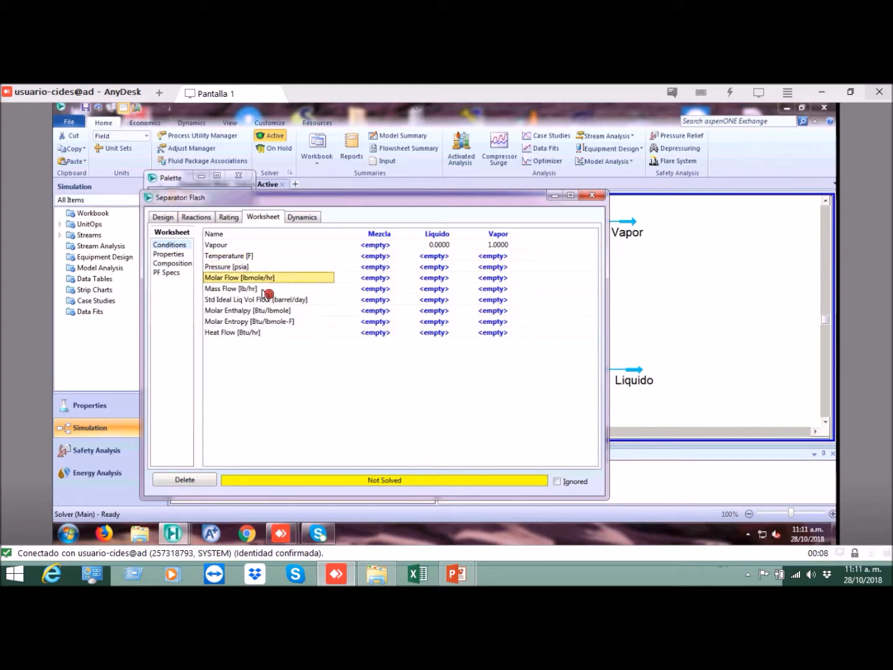
pyautogui.click(305, 300)
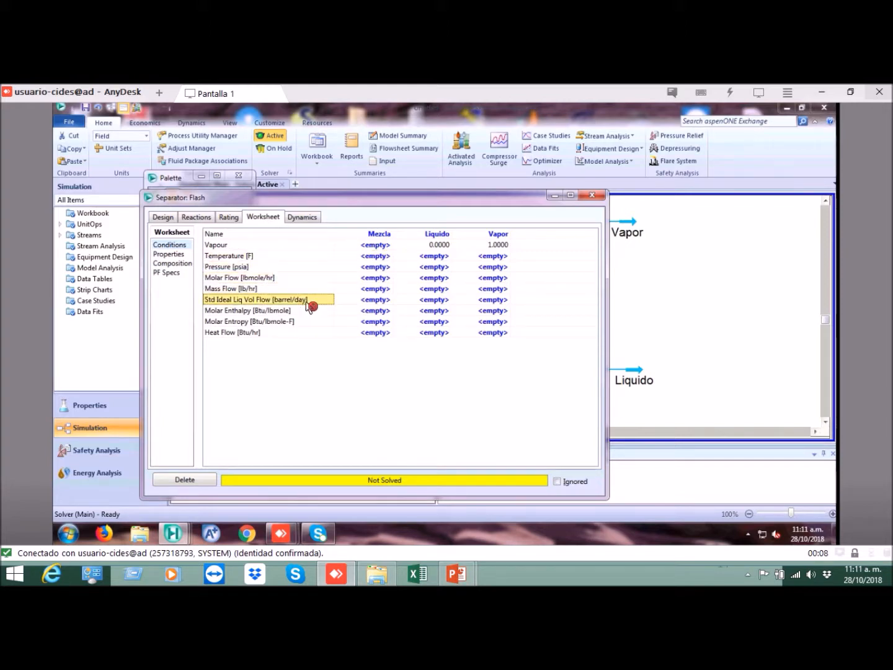
pyautogui.click(277, 260)
pyautogui.click(267, 267)
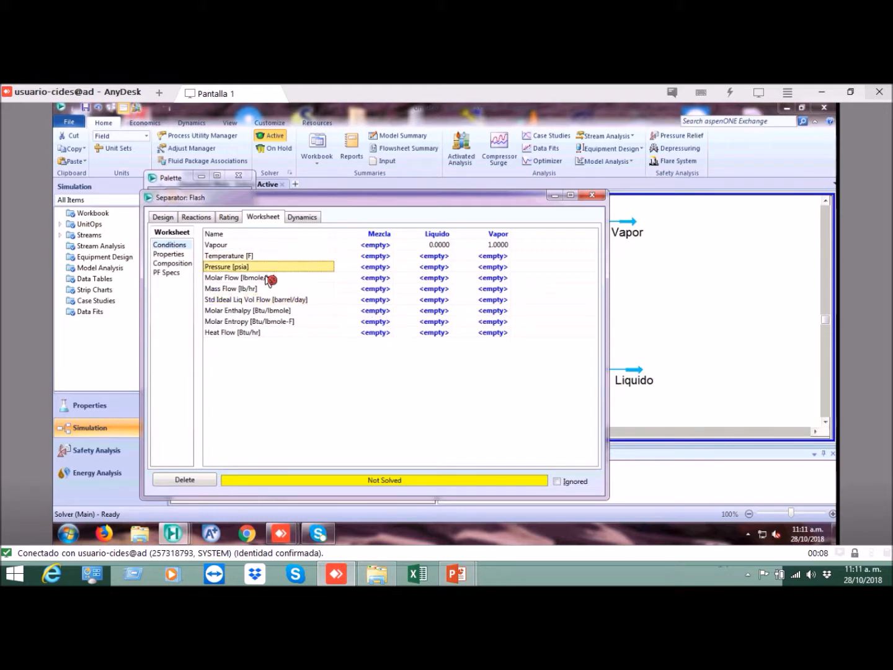
pyautogui.click(269, 279)
pyautogui.click(273, 289)
pyautogui.click(284, 302)
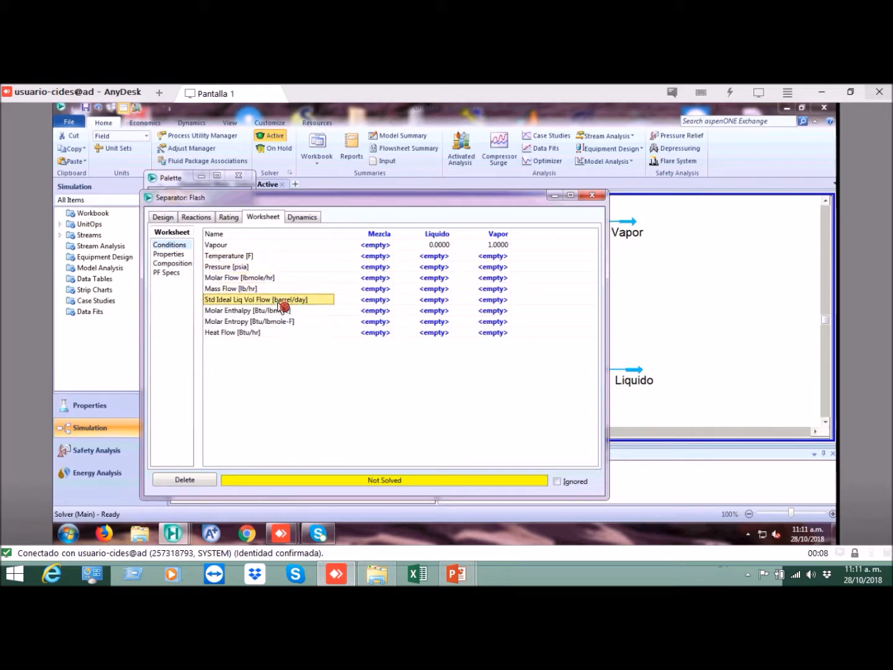
pyautogui.click(264, 256)
pyautogui.click(262, 270)
pyautogui.click(260, 278)
pyautogui.click(261, 290)
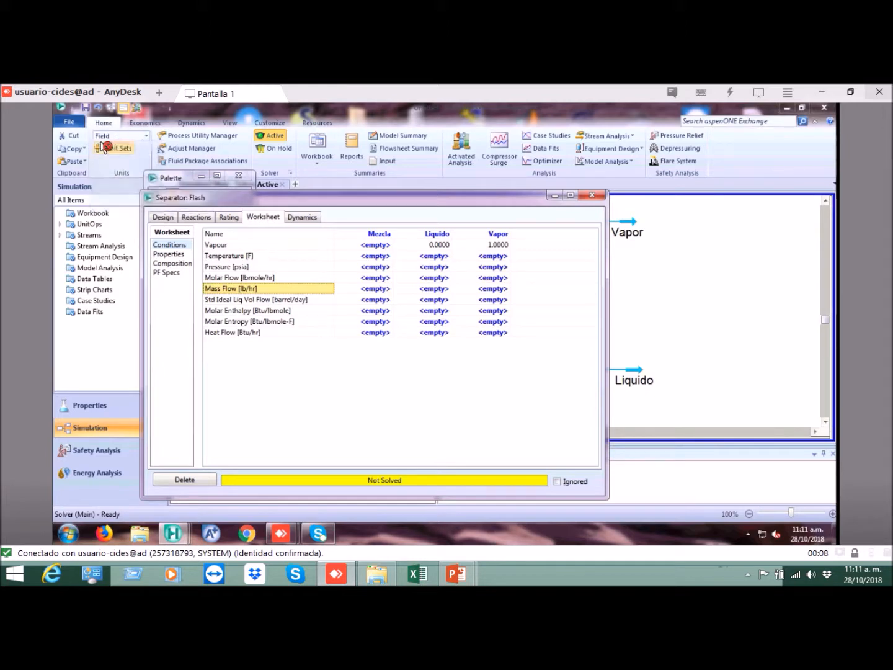
# Step: Change the simulation's unit set to EuroSI
pyautogui.click(148, 137)
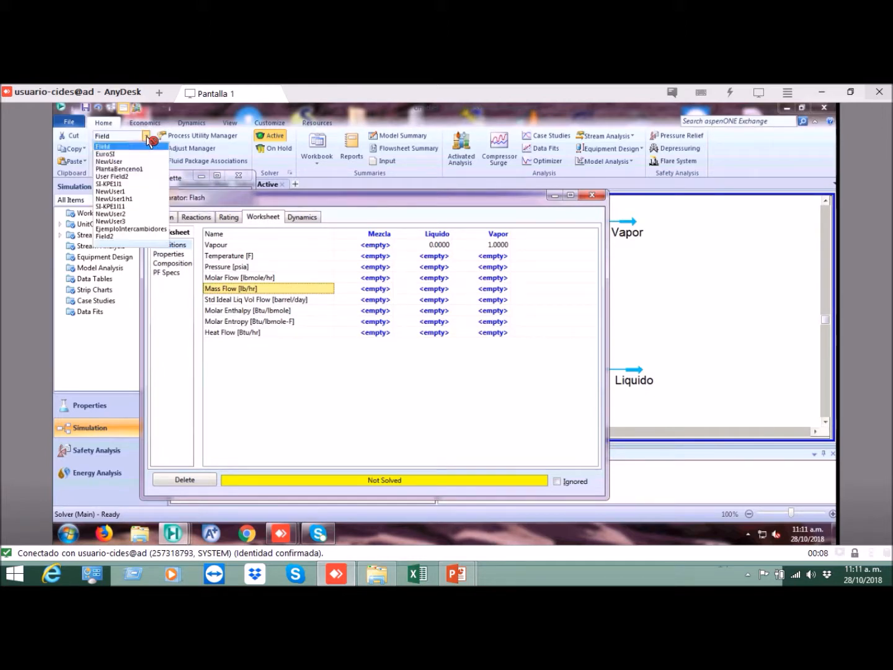
pyautogui.click(113, 155)
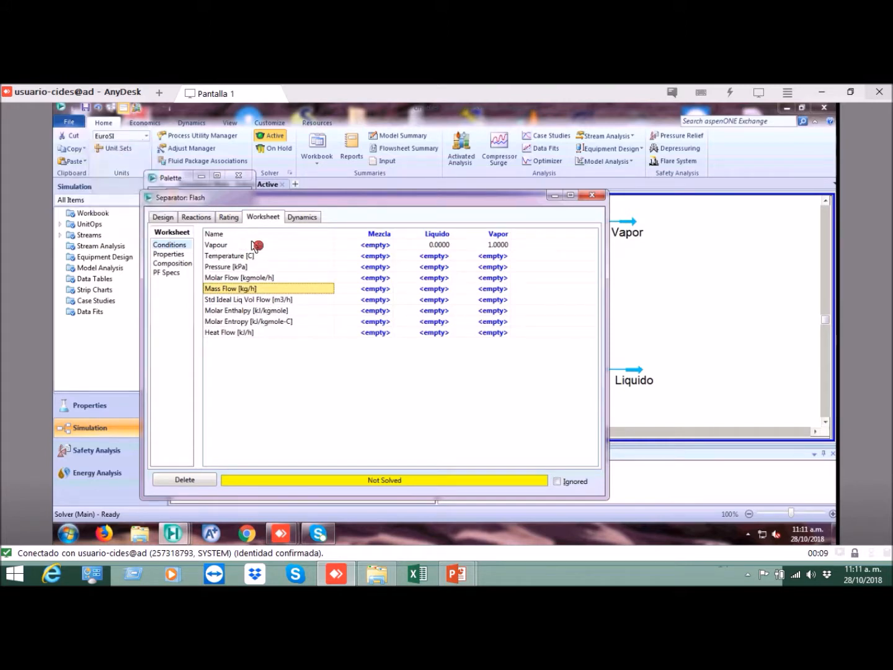
# Step: Check the temperature, pressure and mass flow units in the worksheet against the units of the feed data
pyautogui.click(268, 258)
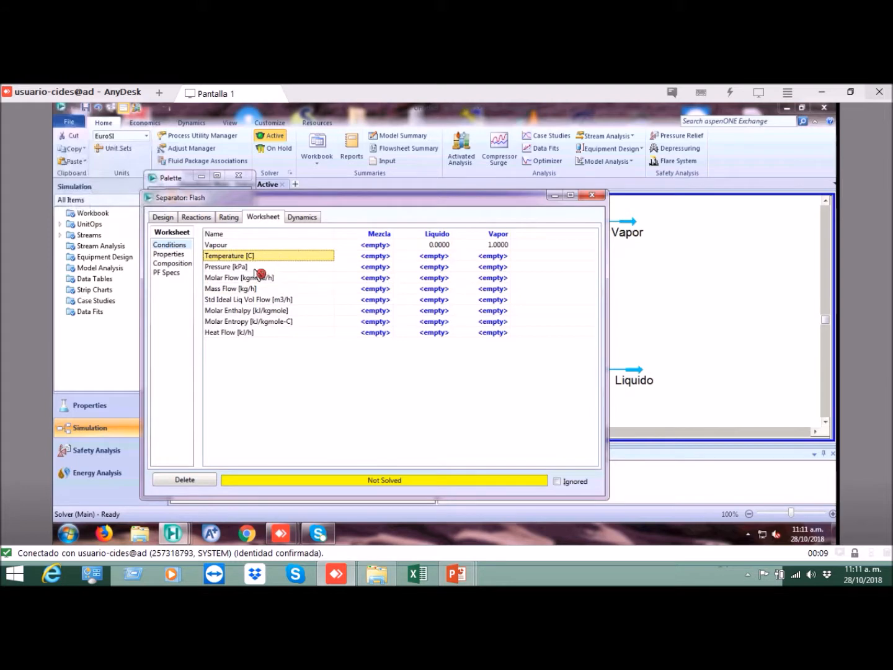
pyautogui.click(255, 268)
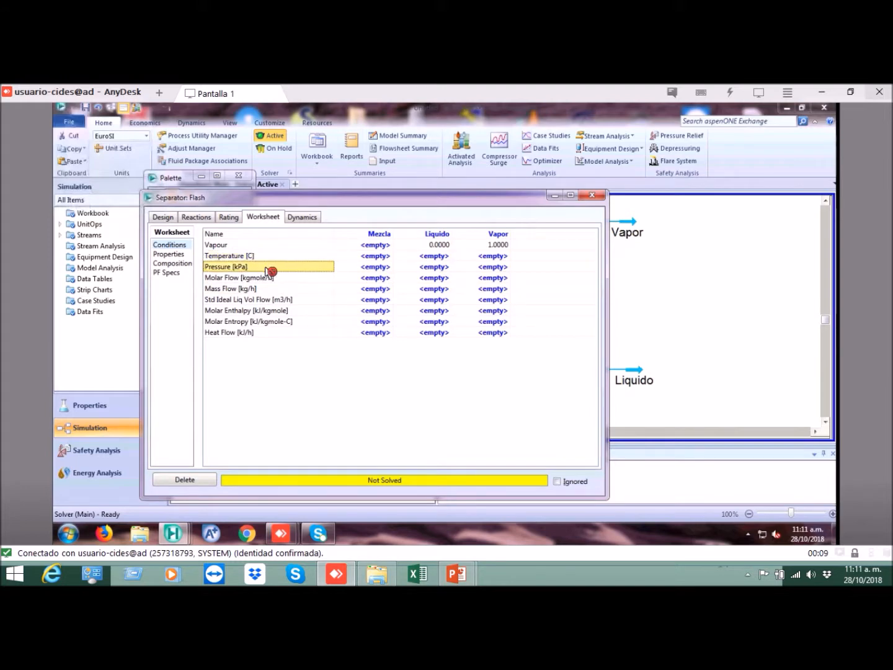
pyautogui.click(257, 290)
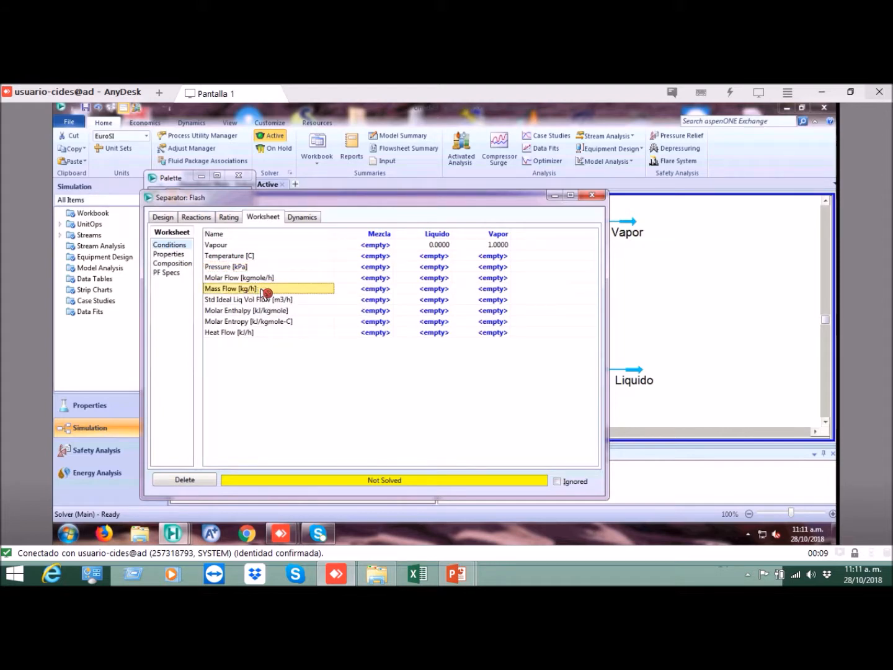
pyautogui.click(260, 257)
pyautogui.click(259, 289)
pyautogui.click(260, 256)
pyautogui.click(259, 288)
pyautogui.click(248, 266)
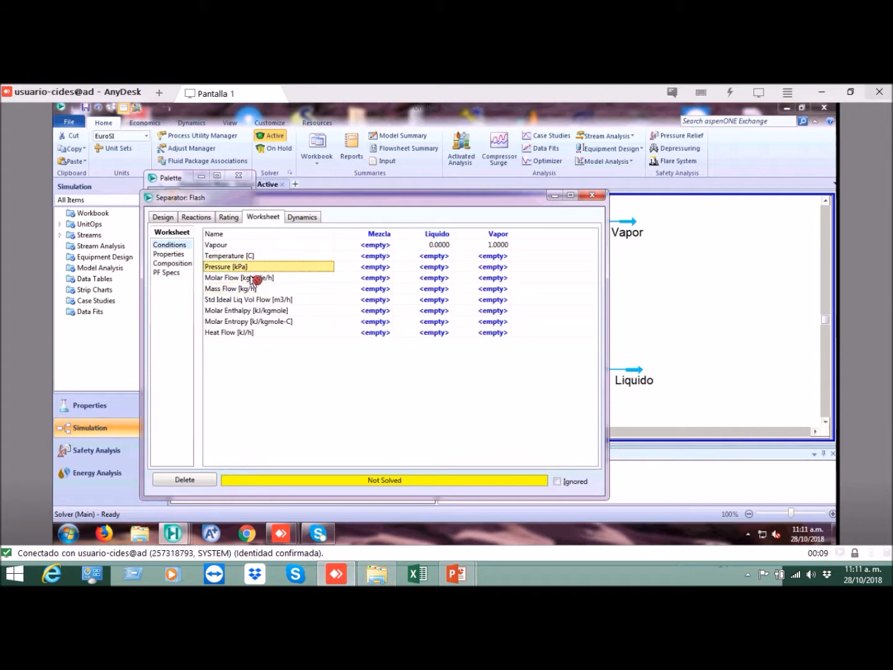
pyautogui.click(267, 255)
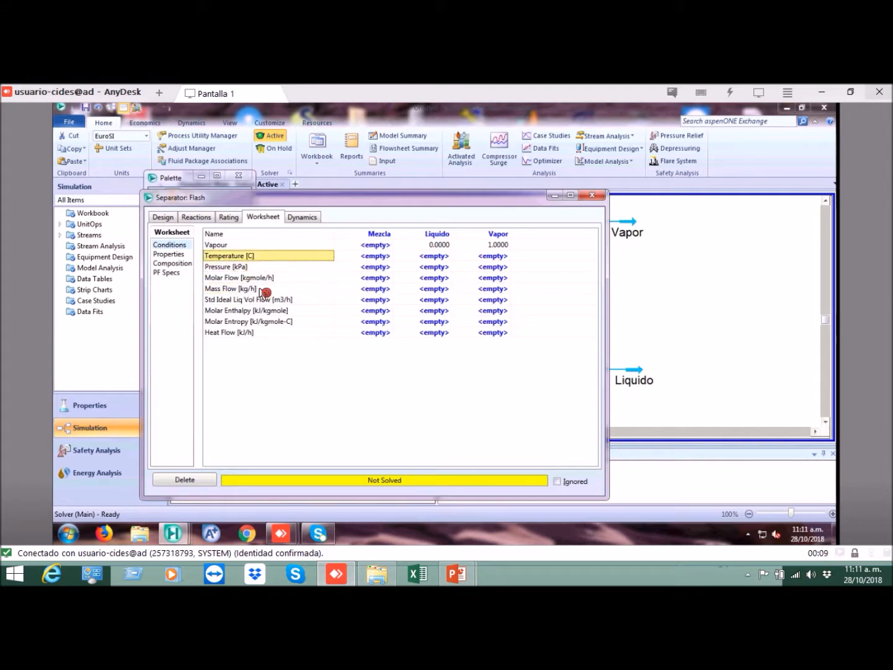
pyautogui.click(265, 289)
pyautogui.click(254, 257)
# Step: Set the Mezcla feed temperature to 85 °C in the worksheet conditions
pyautogui.click(379, 256)
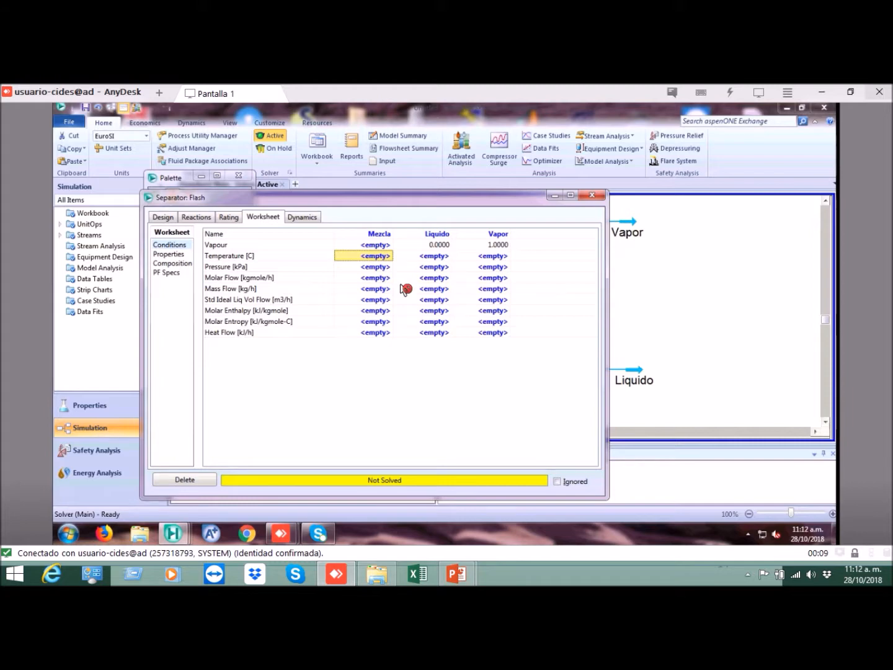
pyautogui.write('85')
pyautogui.press('Return')
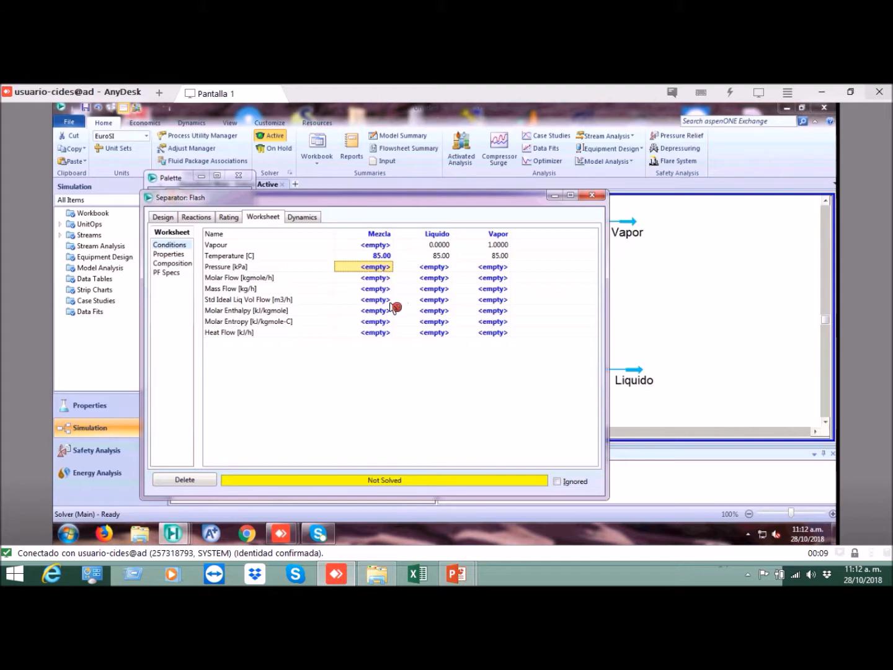
# Step: Set the Mezcla feed pressure to 1 atm, choosing atm as the input unit
pyautogui.write('1')
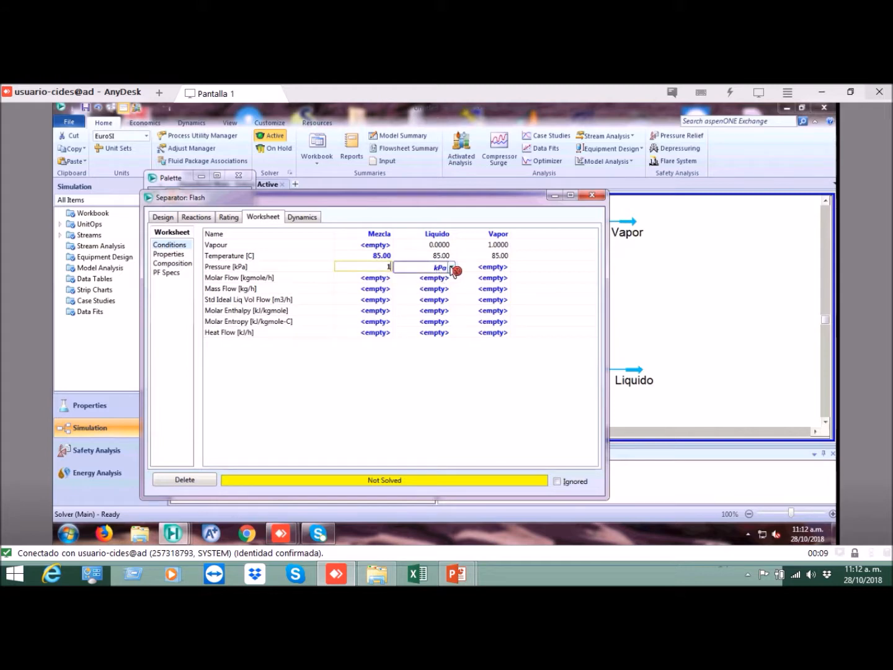
pyautogui.click(451, 267)
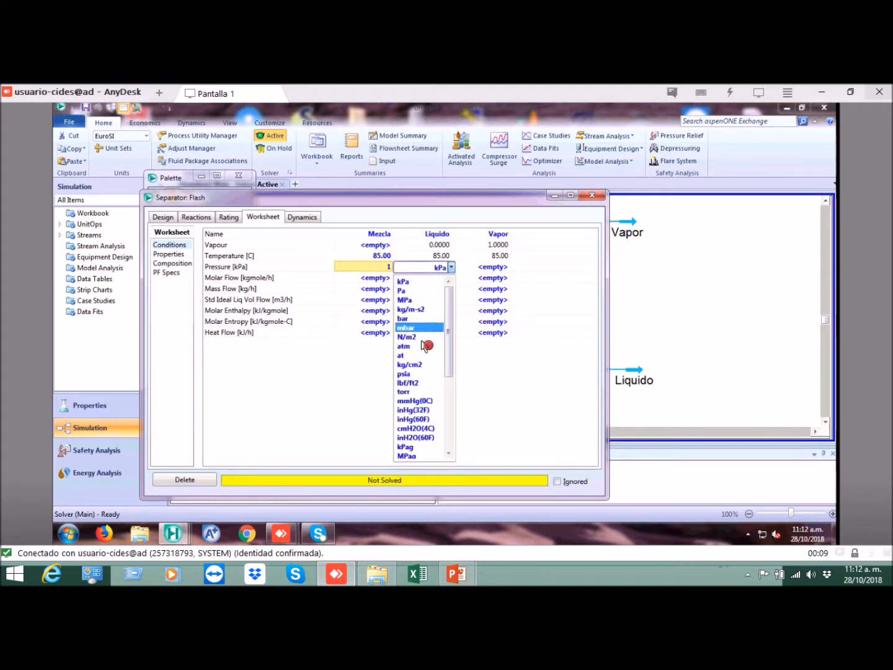
pyautogui.moveTo(450, 309)
pyautogui.mouseDown()
pyautogui.moveTo(453, 353)
pyautogui.moveTo(449, 323)
pyautogui.mouseUp()
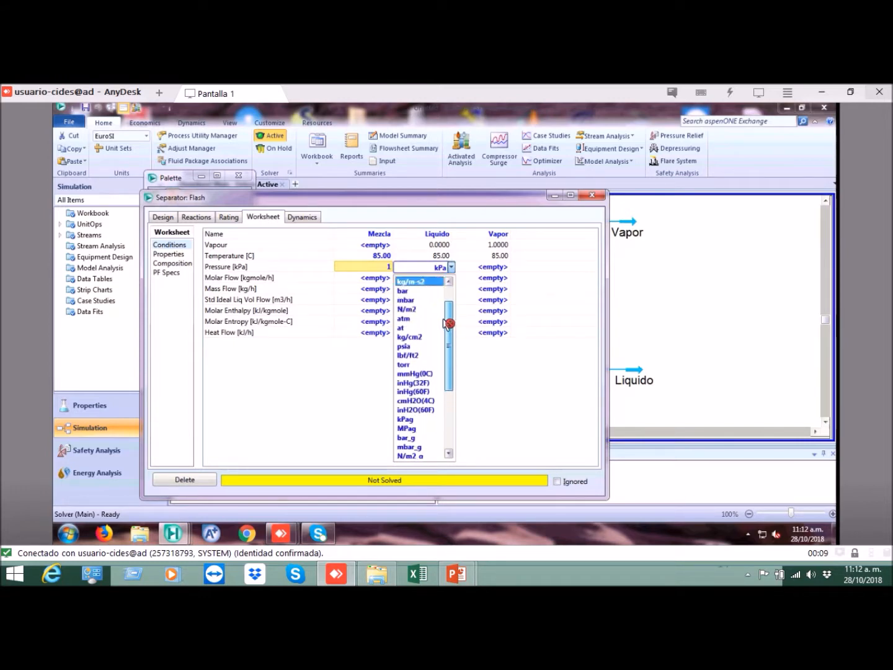
pyautogui.click(408, 319)
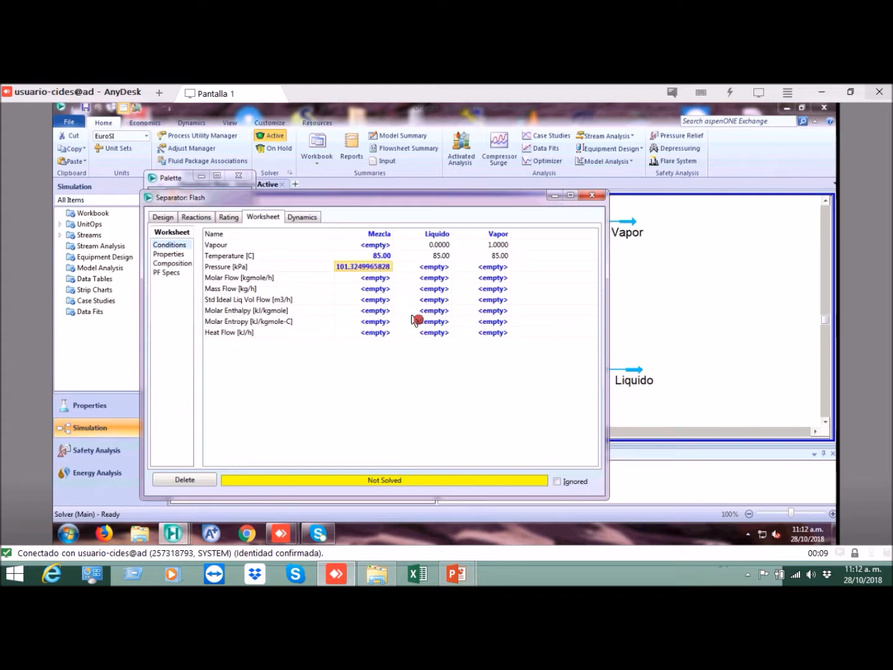
pyautogui.click(378, 279)
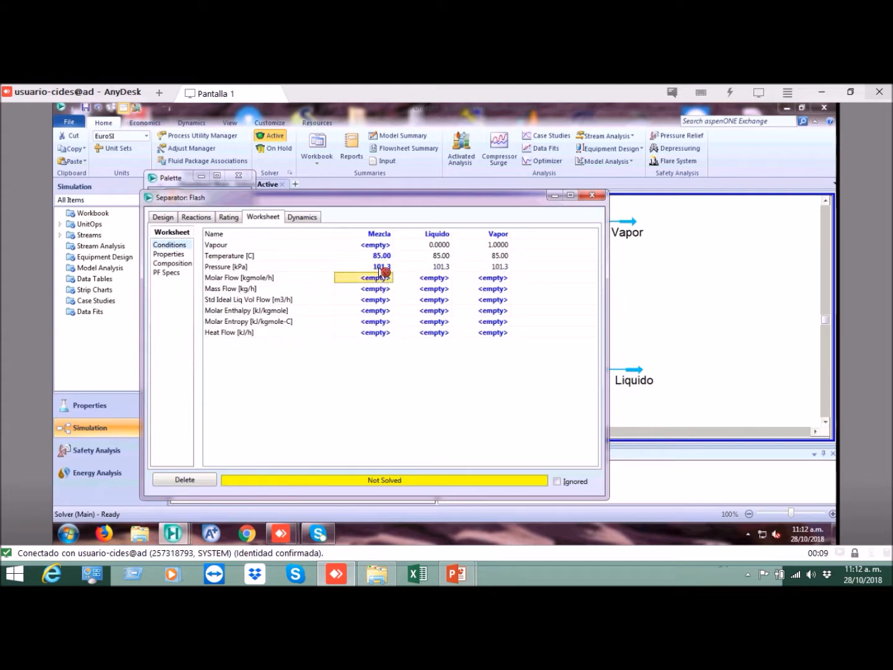
pyautogui.click(378, 267)
# Step: Set the Mezcla feed's mass flow to 100 kg/h
pyautogui.click(305, 279)
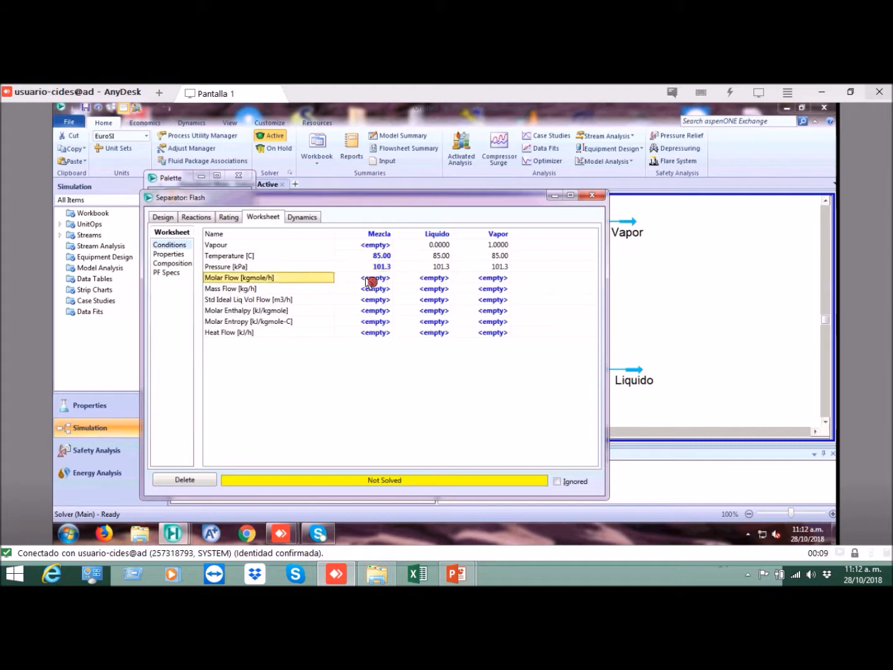
pyautogui.click(377, 280)
pyautogui.click(383, 290)
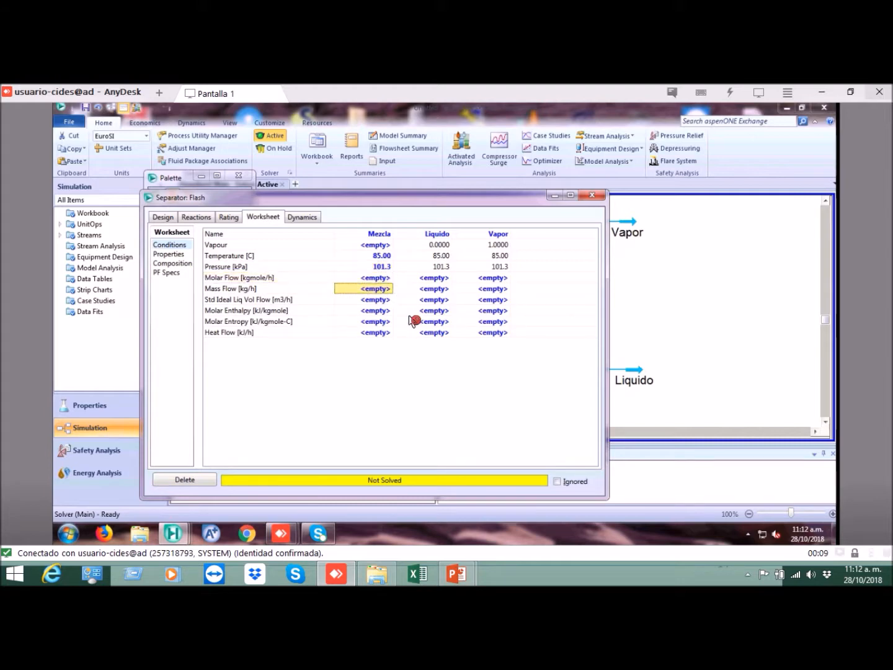
pyautogui.write('100')
pyautogui.press('Return')
pyautogui.click(383, 267)
pyautogui.click(383, 288)
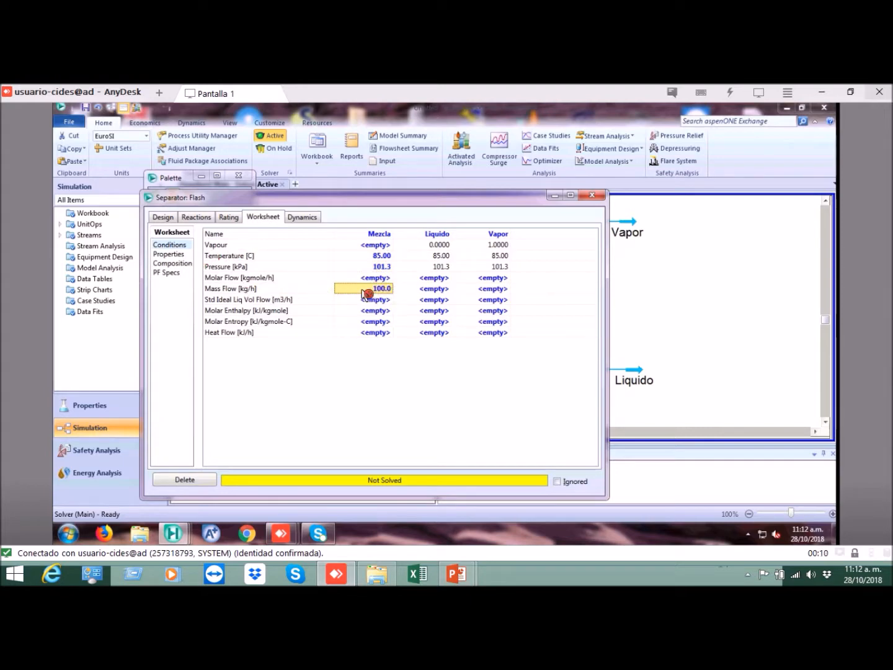
# Step: From the separator's composition page, open the Mezcla stream's own property window, move it aside and show its composition
pyautogui.click(179, 268)
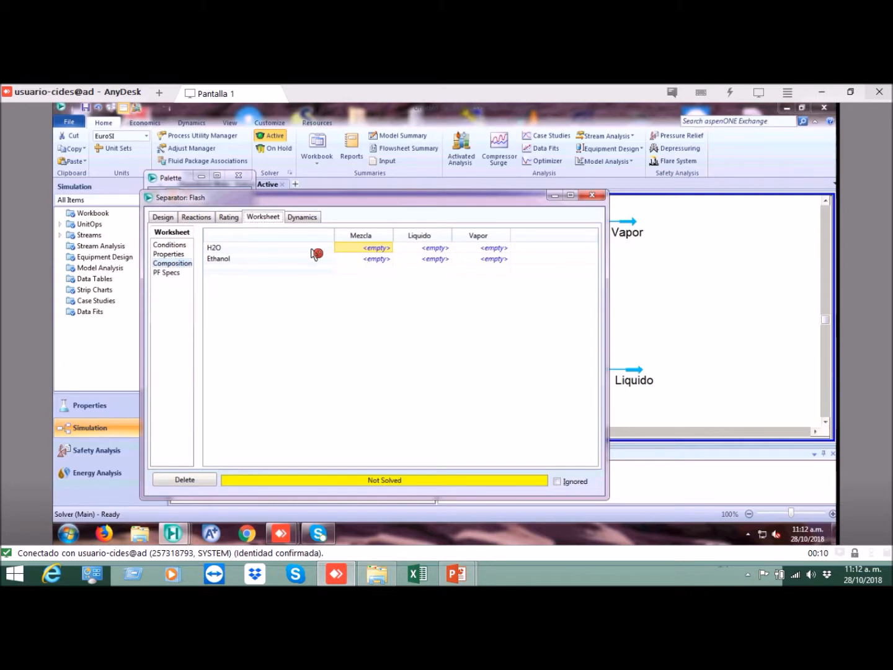
pyautogui.click(368, 259)
pyautogui.click(379, 250)
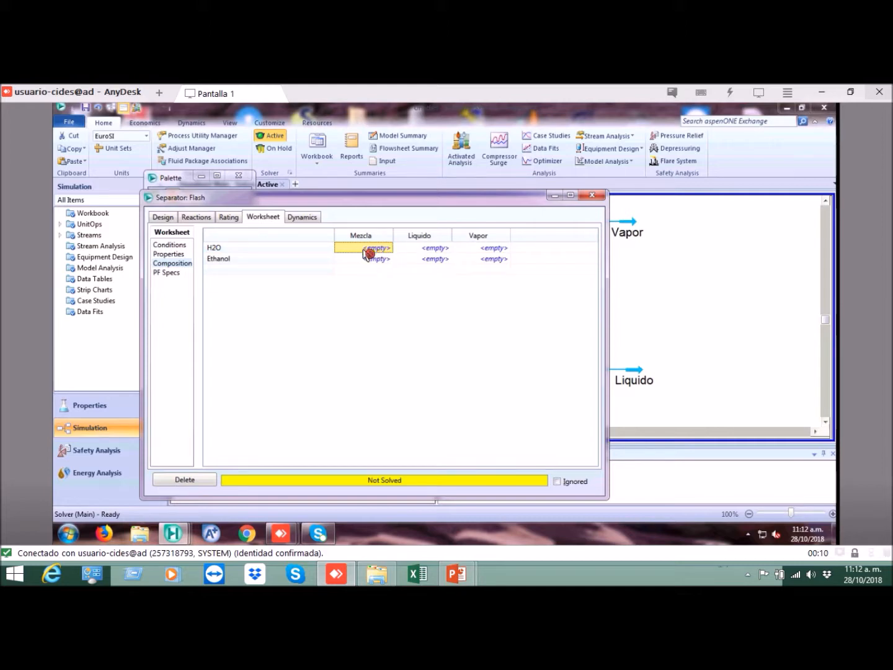
pyautogui.doubleClick(374, 250)
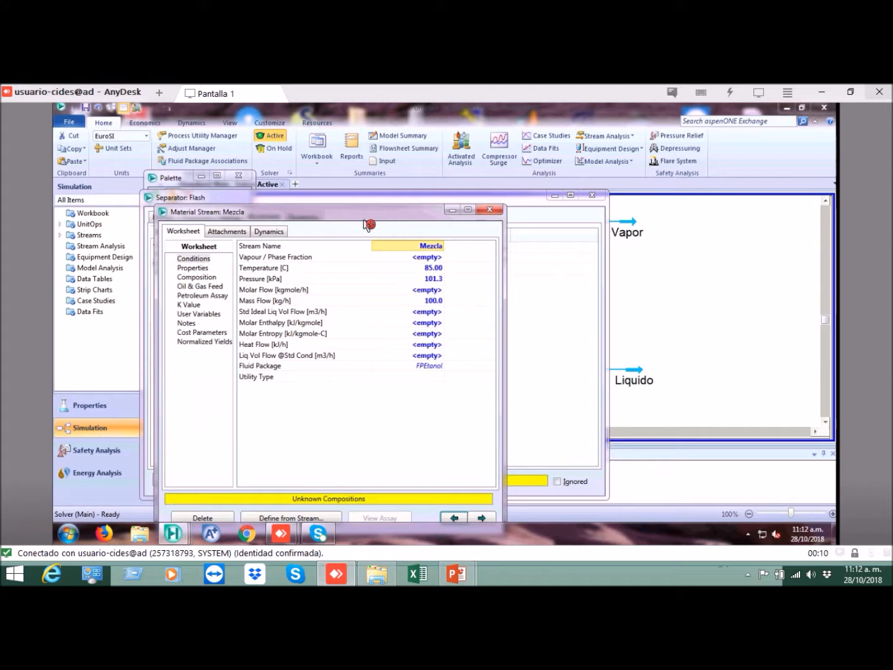
pyautogui.moveTo(361, 217); pyautogui.dragTo(531, 192)
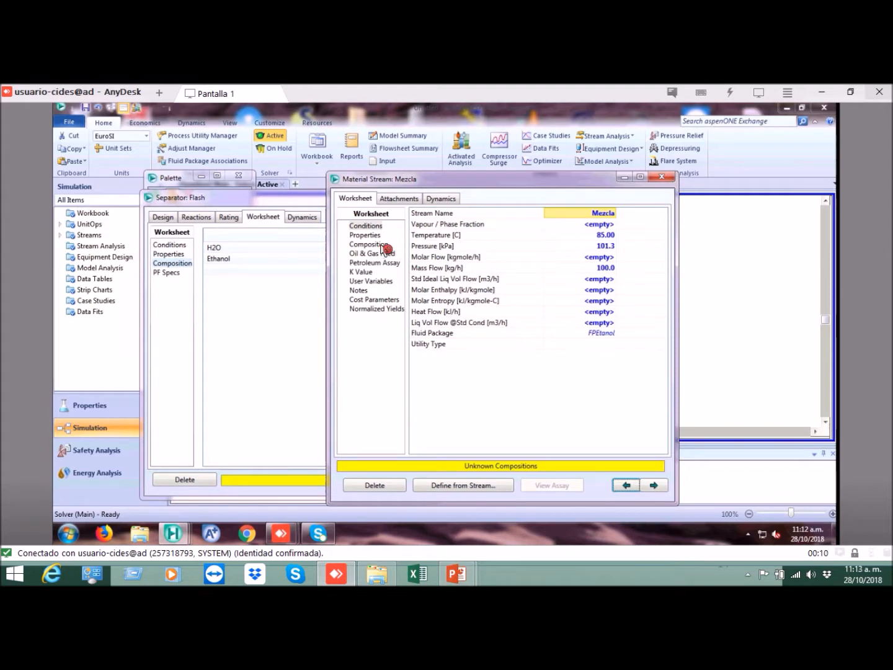
pyautogui.click(384, 245)
# Step: Enter mole fractions of 0.8 for H2O and 0.2 for ethanol in the Mezcla stream's composition
pyautogui.click(577, 233)
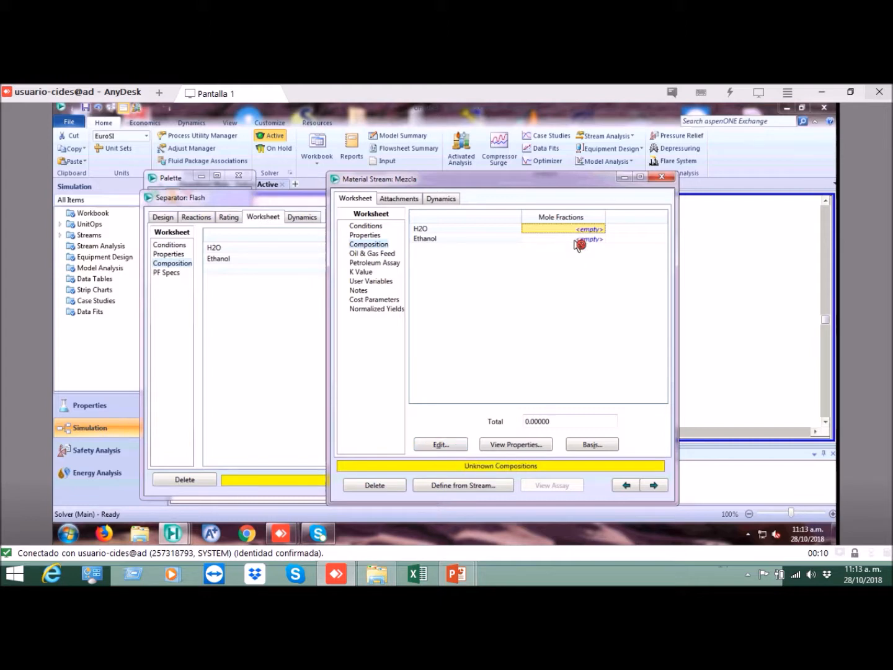
pyautogui.write('.')
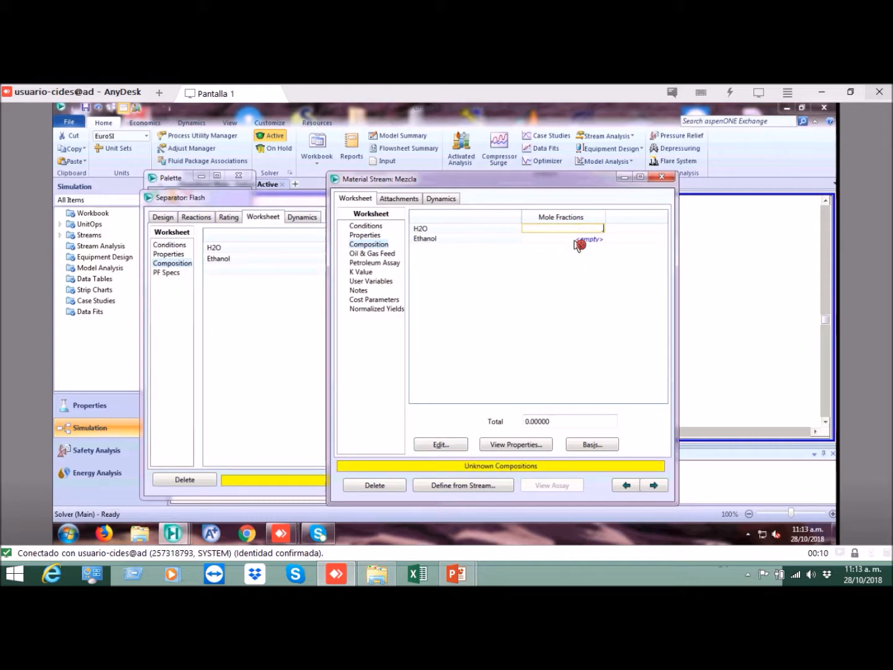
pyautogui.write('8')
pyautogui.press('Return')
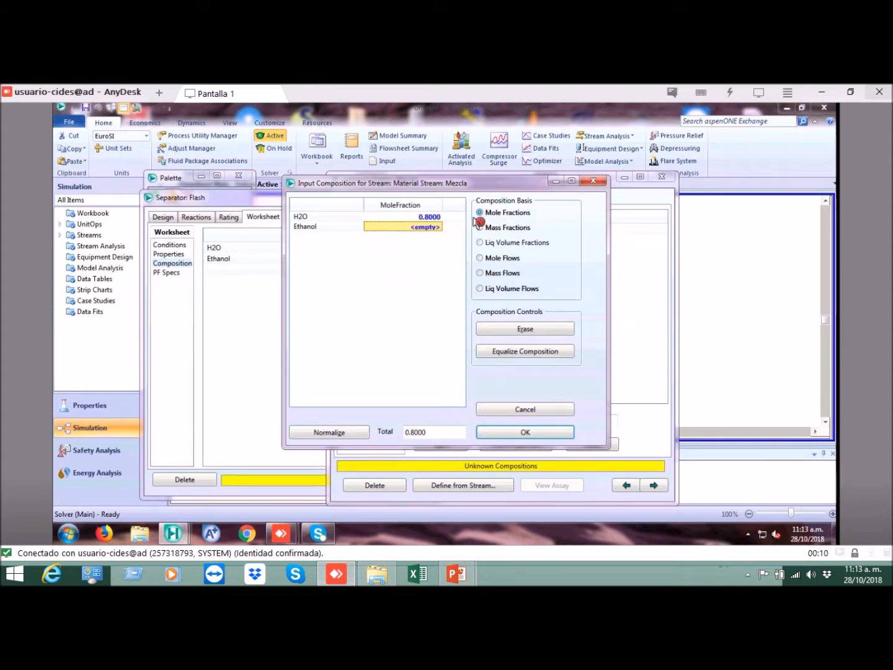
pyautogui.click(434, 230)
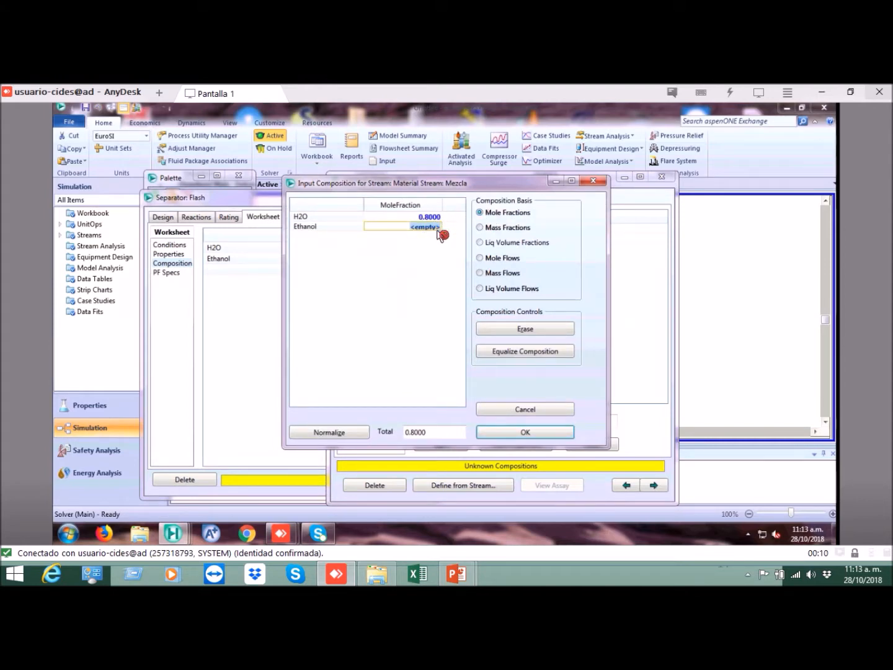
pyautogui.click(436, 227)
pyautogui.click(429, 245)
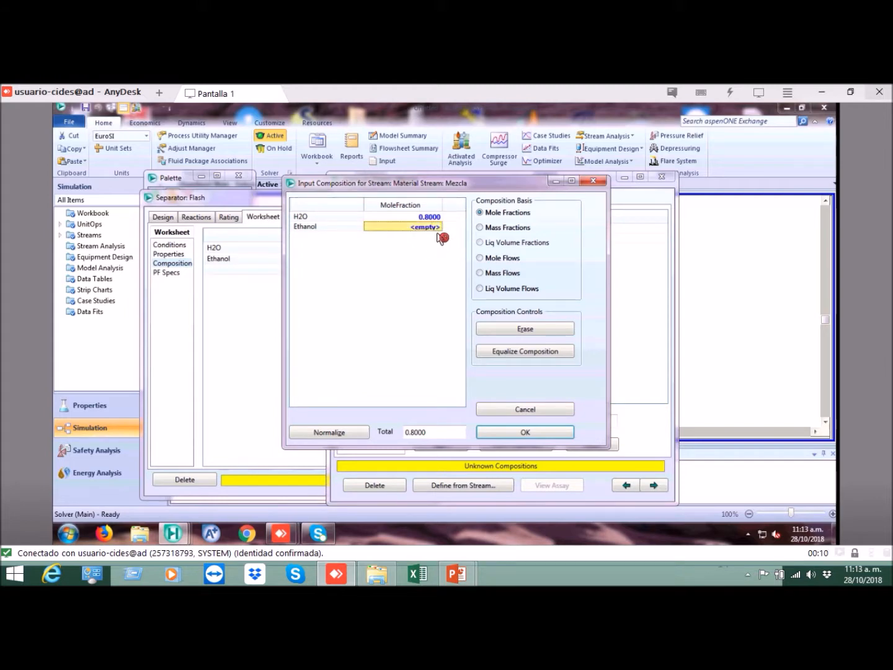
pyautogui.click(437, 231)
pyautogui.write('.2')
pyautogui.press('Return')
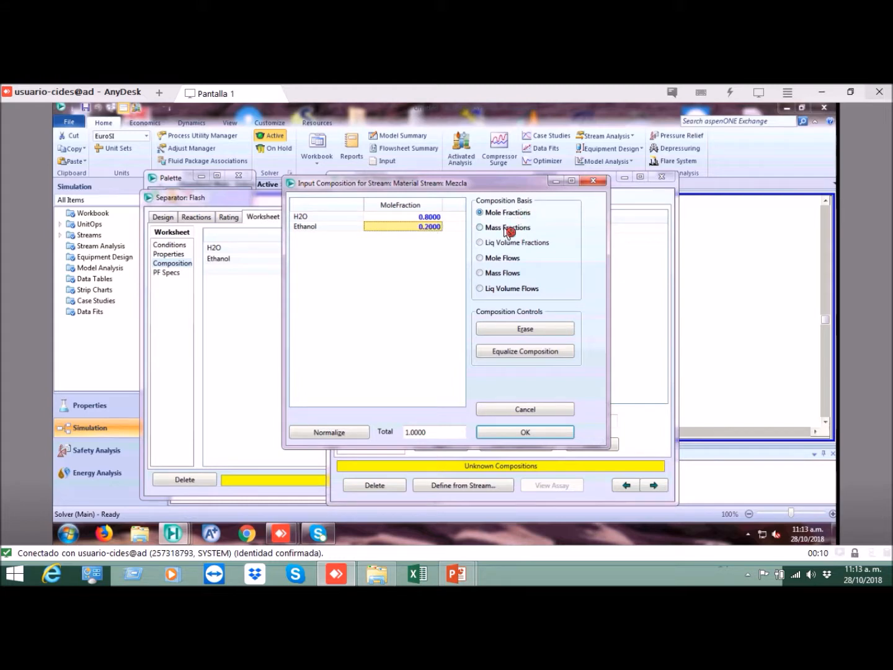
# Step: Try the mass-fraction and liquid-volume-fraction composition bases for Mezcla, and return the basis to mole fractions
pyautogui.click(481, 228)
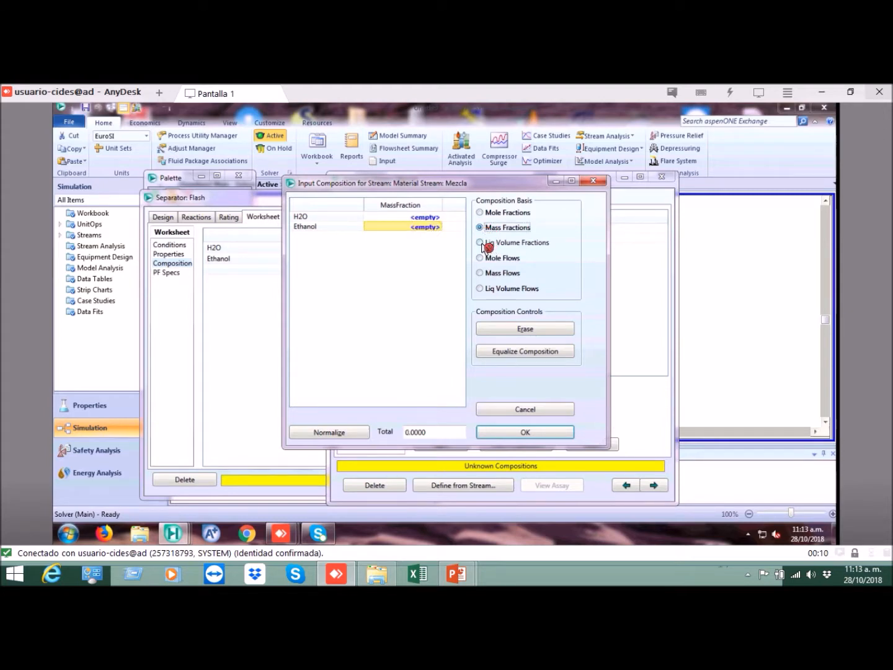
pyautogui.click(480, 242)
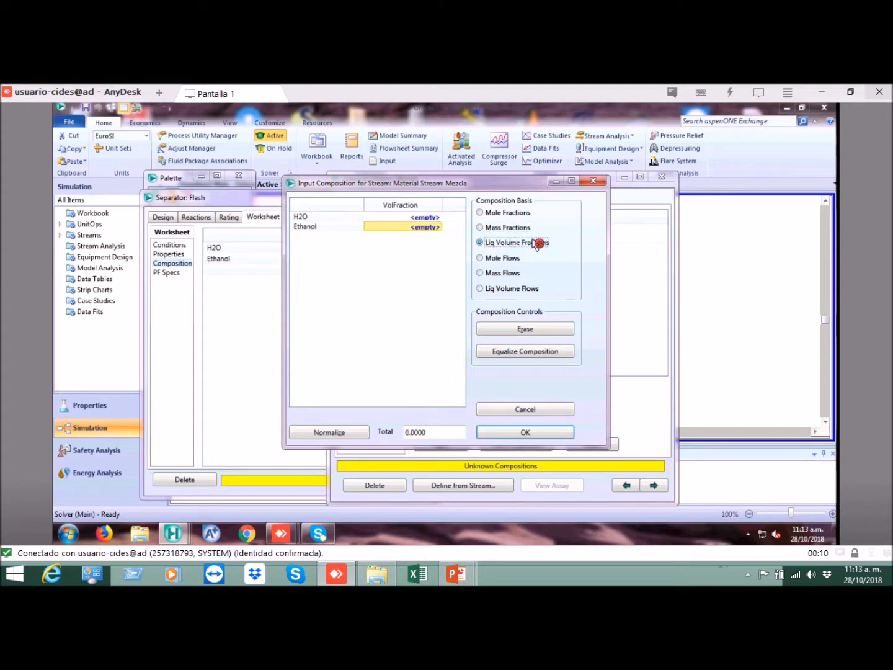
pyautogui.click(480, 212)
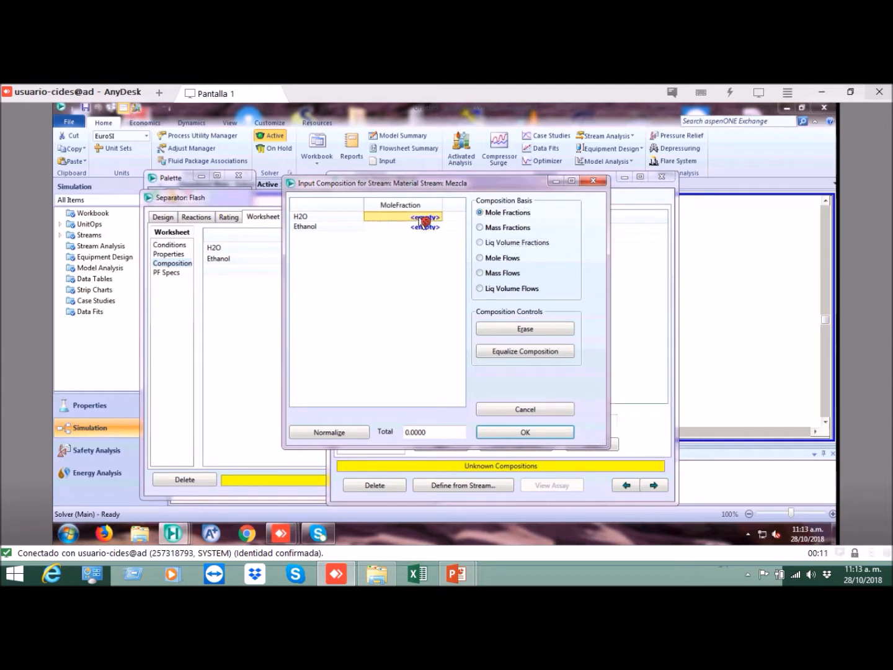
# Step: Set Mezcla's mole fractions to 0.8 H2O and 0.2 ethanol, normalize and accept them, and close the stream window
pyautogui.write('0.8')
pyautogui.press('Return')
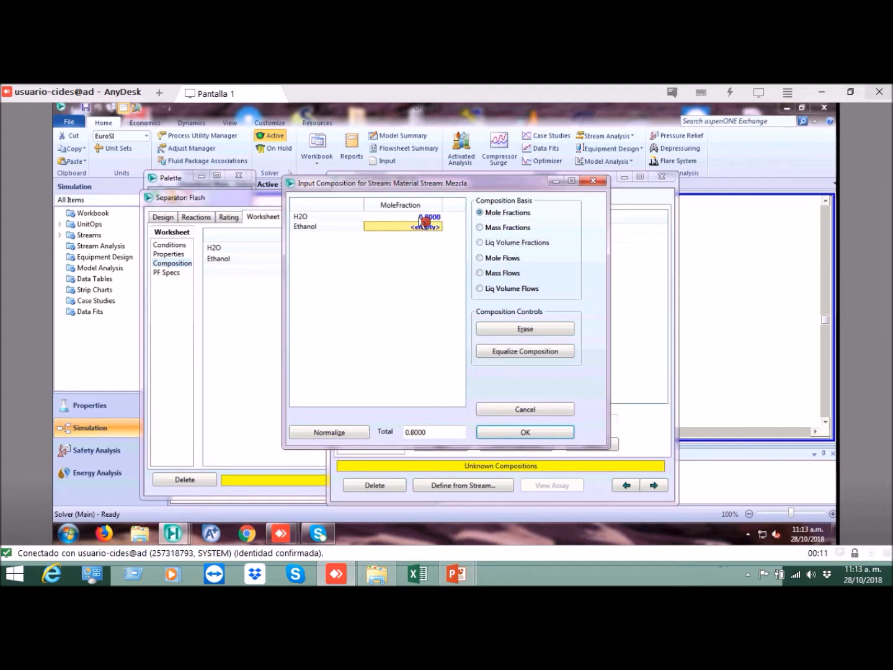
pyautogui.write('0.2')
pyautogui.press('Return')
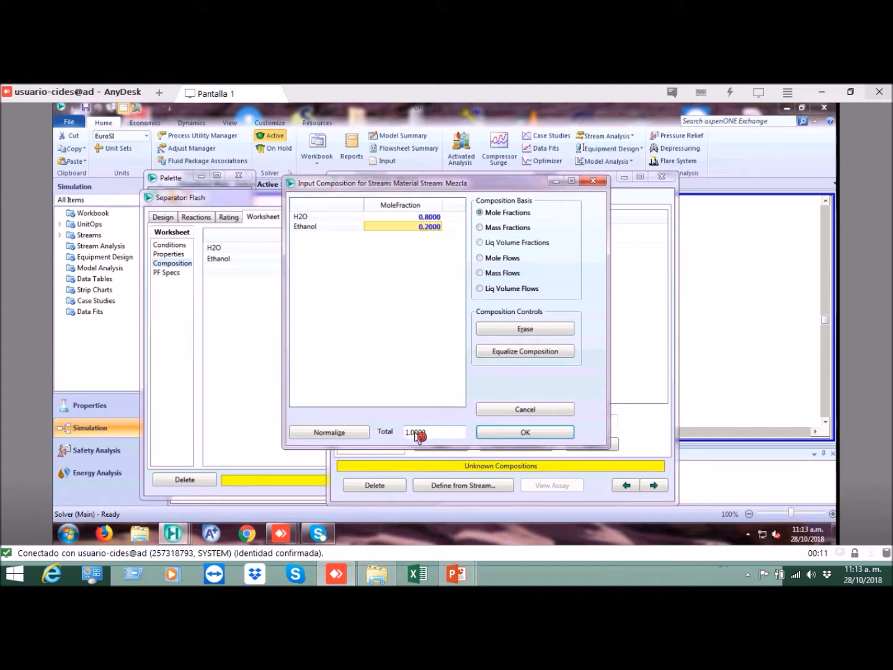
pyautogui.click(344, 434)
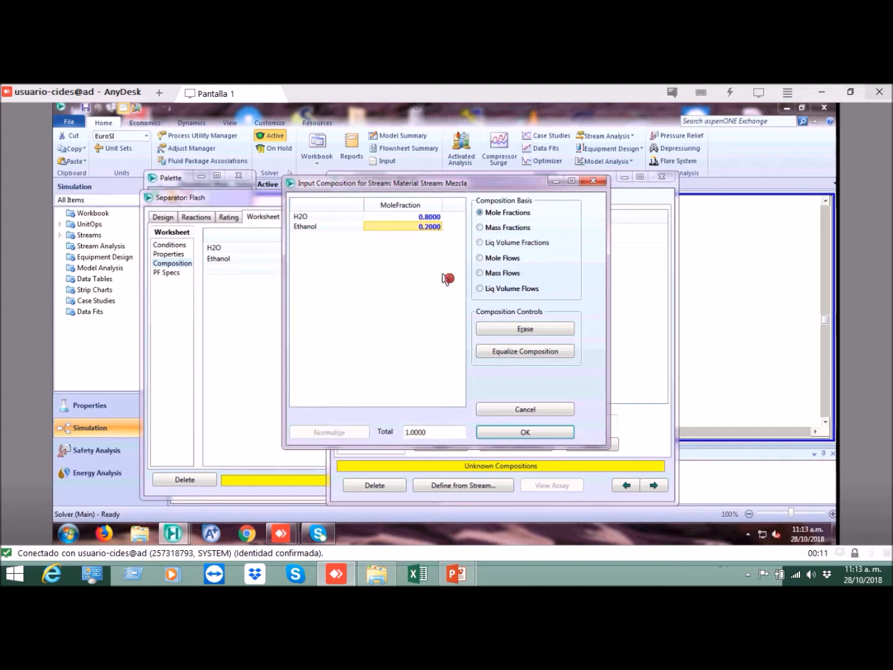
pyautogui.click(525, 432)
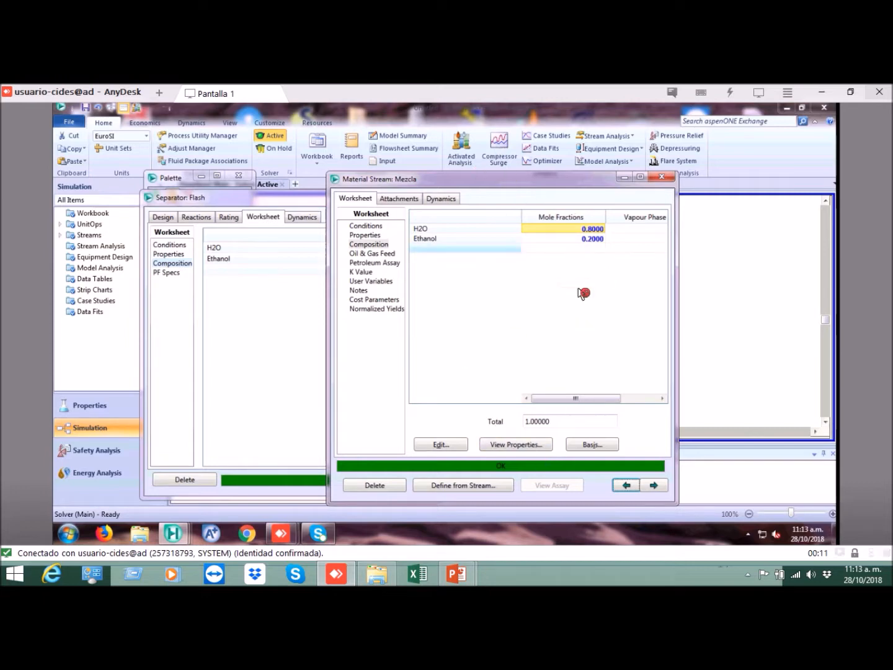
pyautogui.click(665, 180)
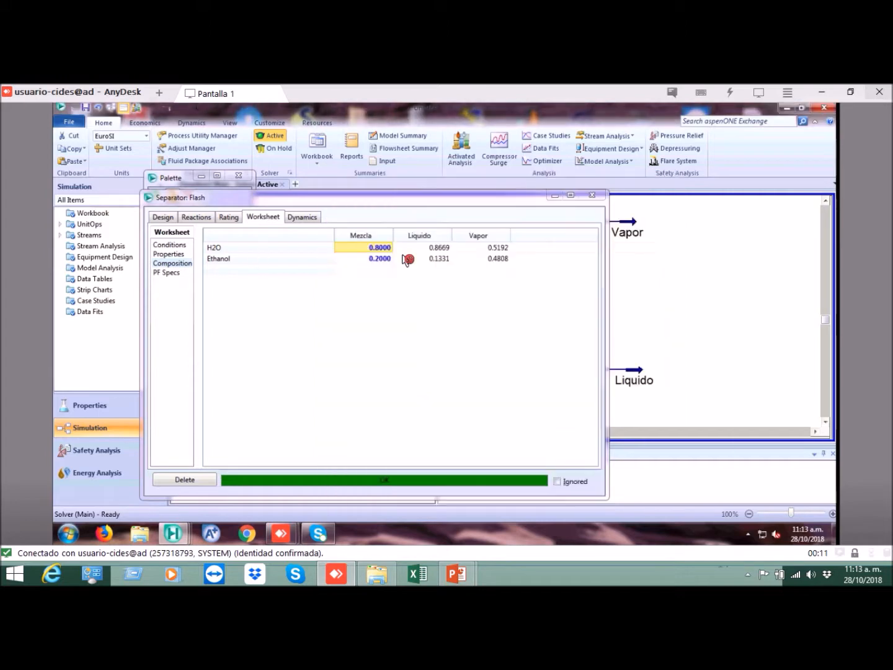
# Step: Review the composition and conditions of all streams in the Flash separator's worksheet, and close the separator window
pyautogui.click(382, 258)
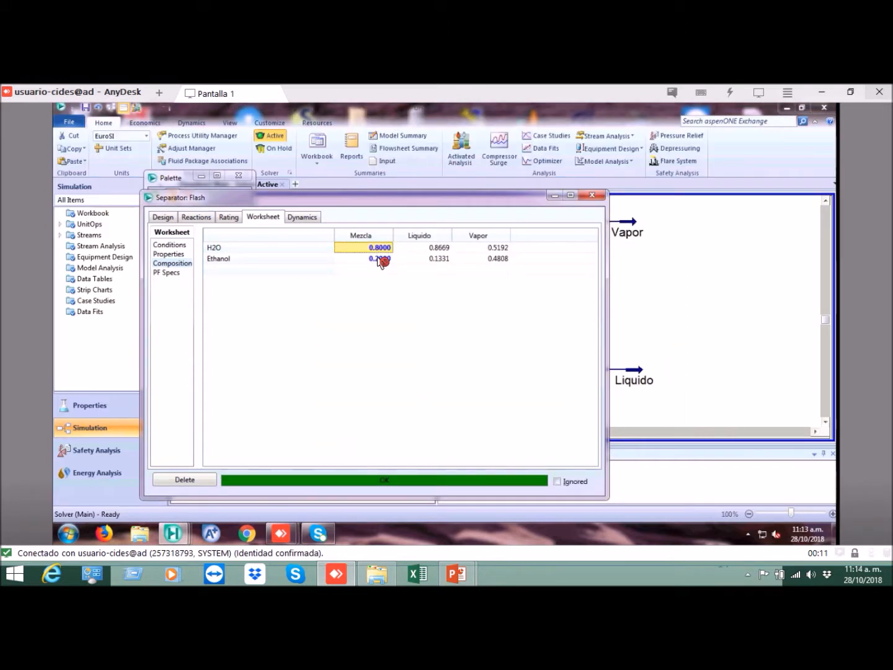
pyautogui.click(170, 246)
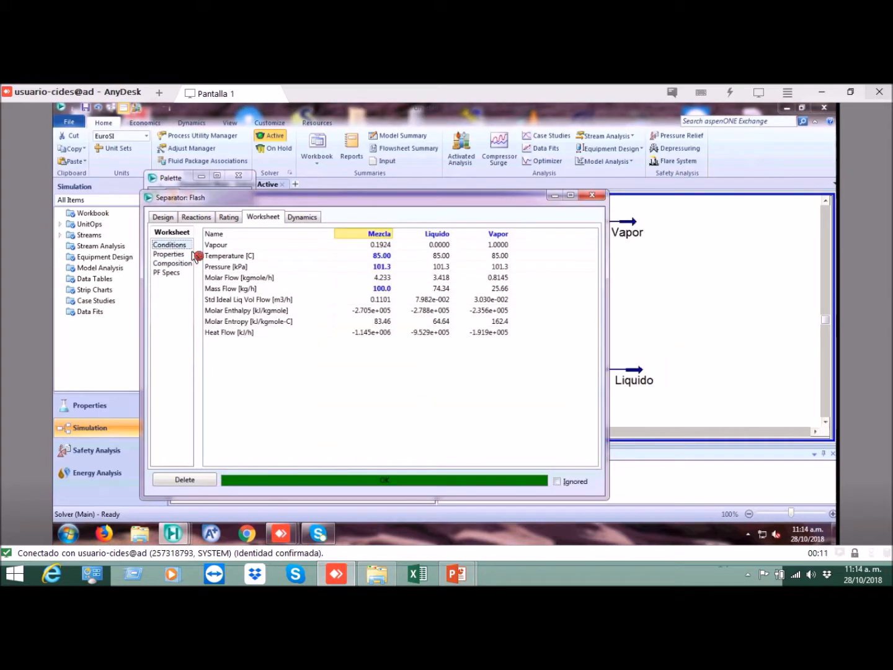
pyautogui.click(381, 258)
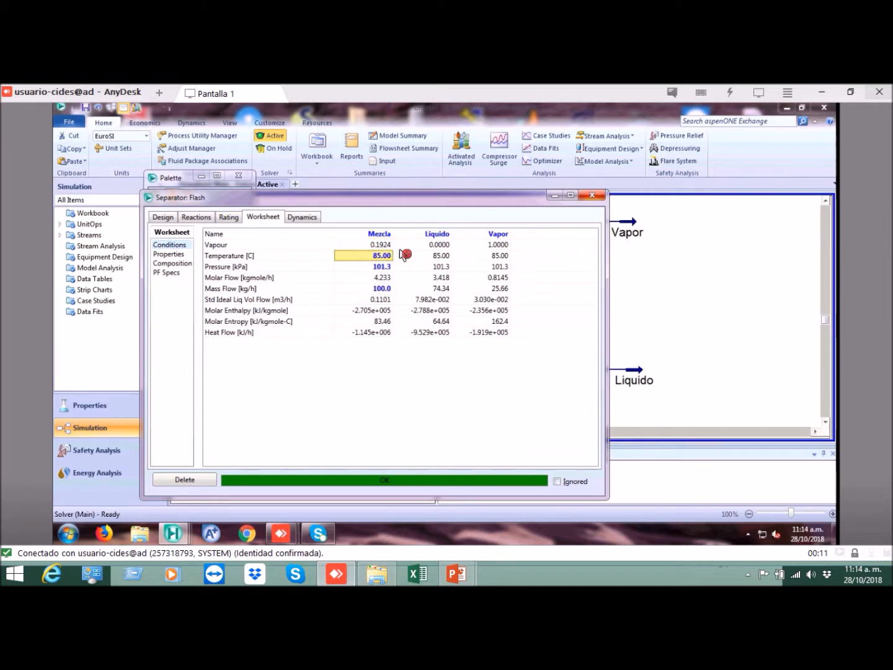
pyautogui.click(379, 245)
pyautogui.moveTo(379, 291); pyautogui.dragTo(372, 332)
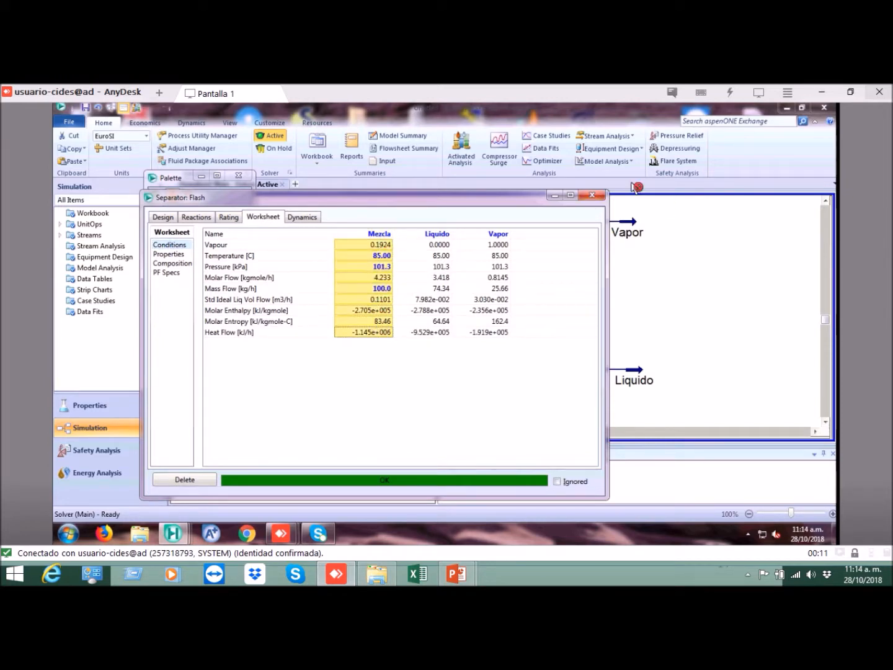
pyautogui.click(592, 198)
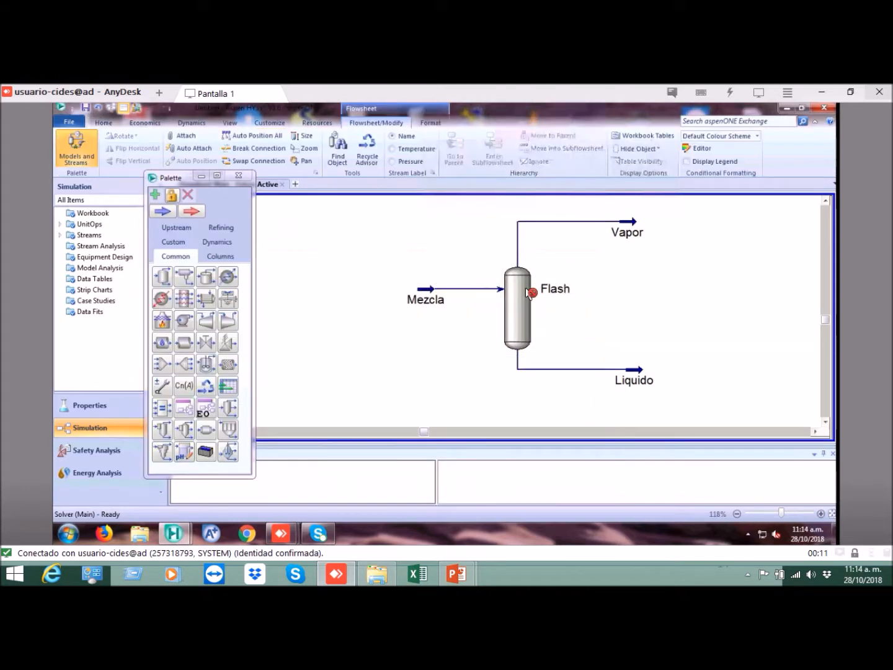
# Step: Switch to the PowerPoint slide show to check the flash example's problem data, and return to the HYSYS flowsheet
pyautogui.click(633, 223)
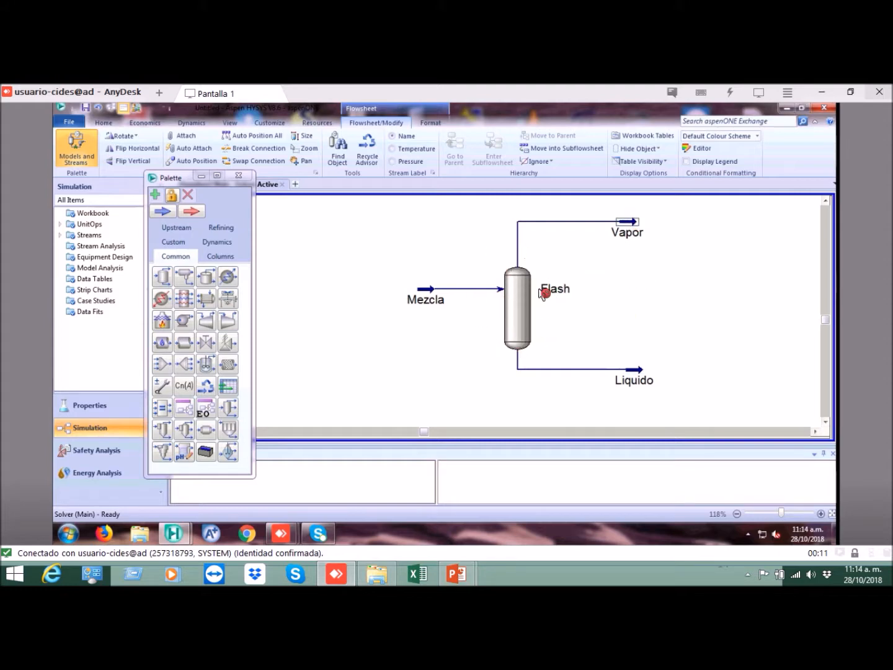
pyautogui.click(456, 573)
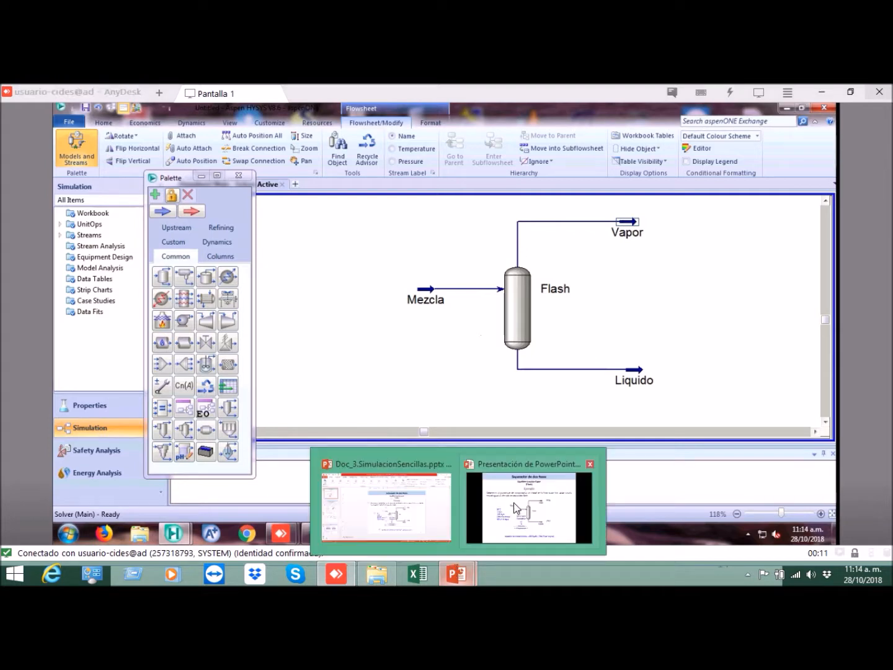
pyautogui.click(531, 484)
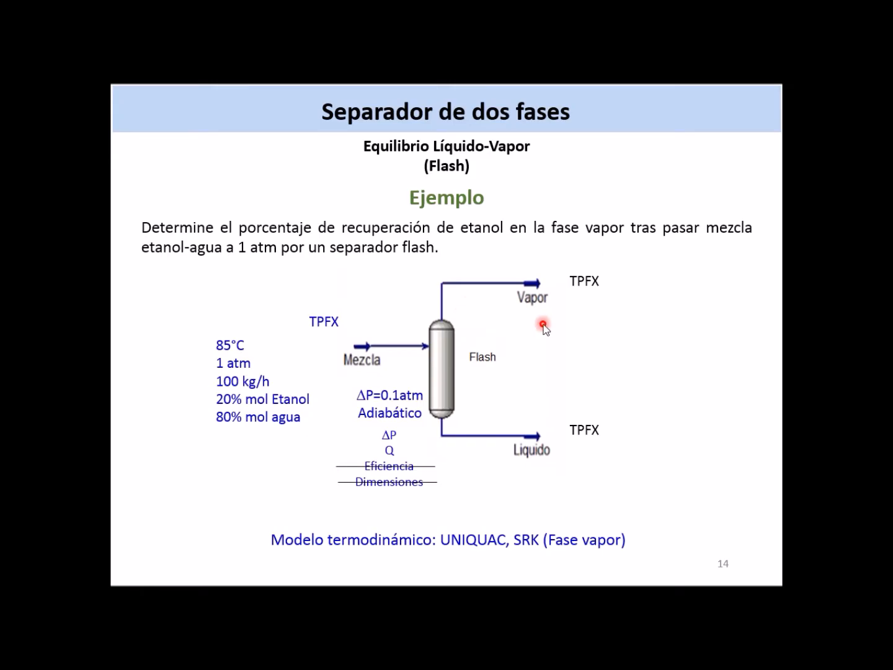
pyautogui.hotkey('alt', 'Tab')
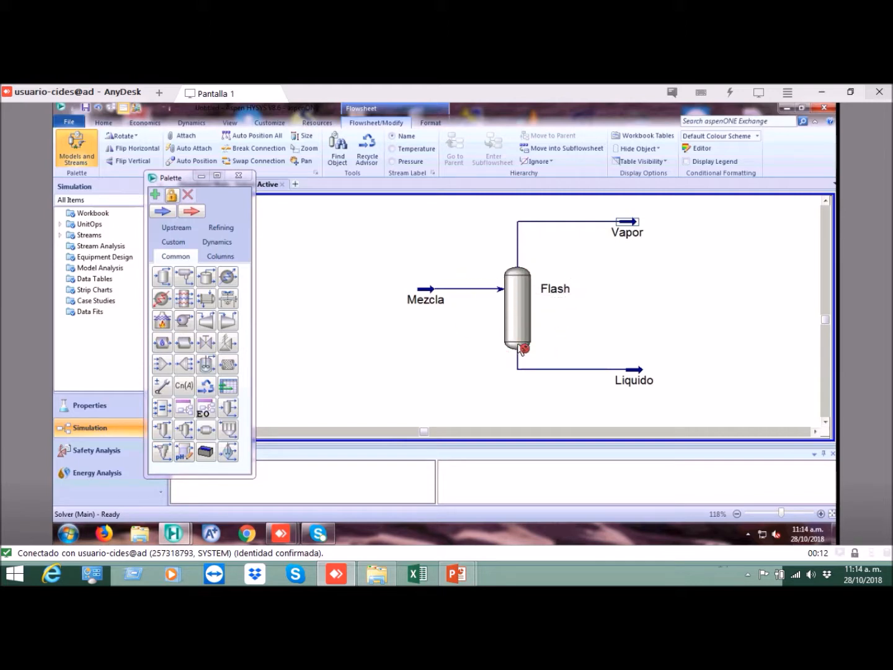
# Step: Open the Flash separator from the flowsheet and show its design parameters
pyautogui.click(519, 289)
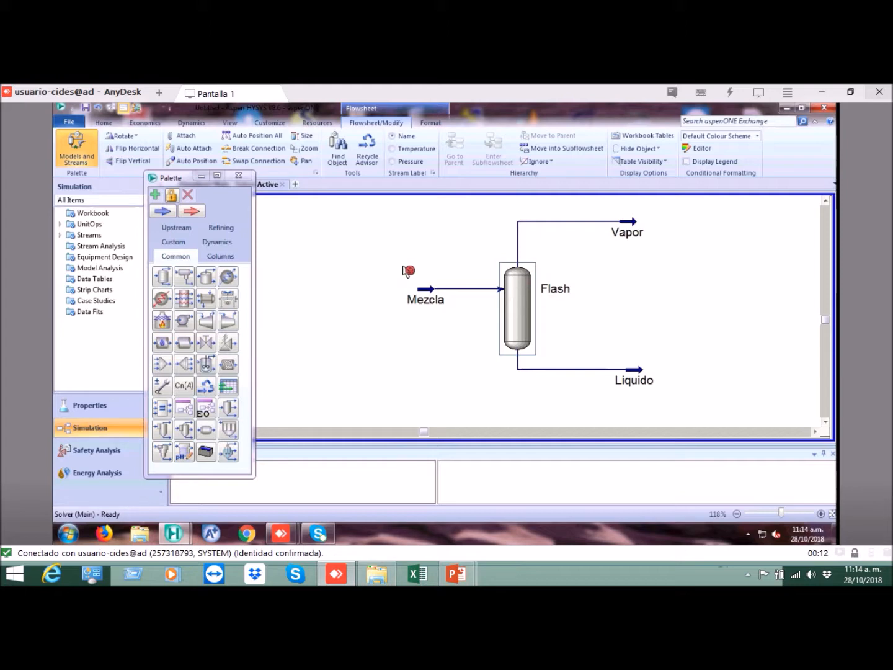
pyautogui.click(479, 267)
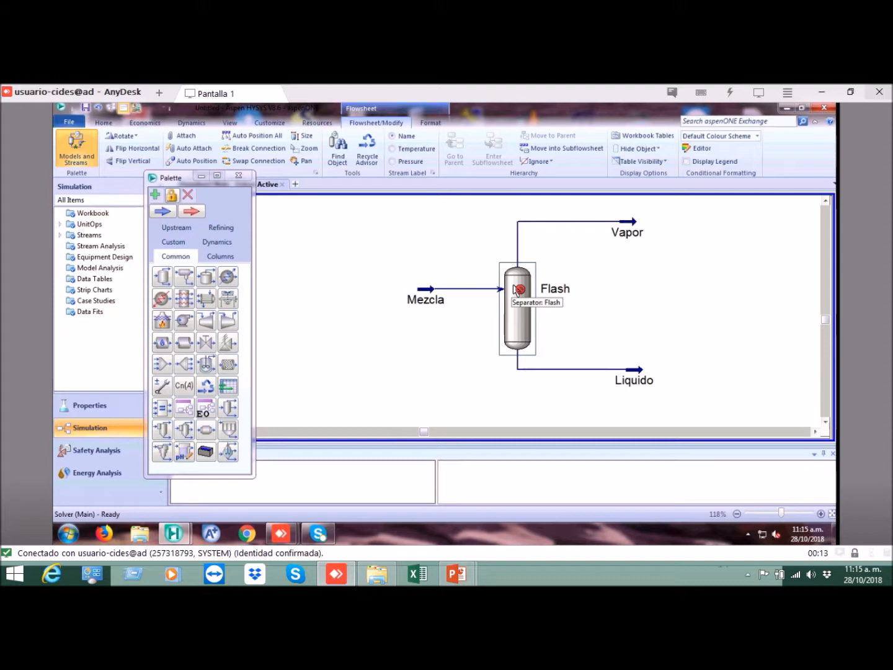
pyautogui.doubleClick(516, 289)
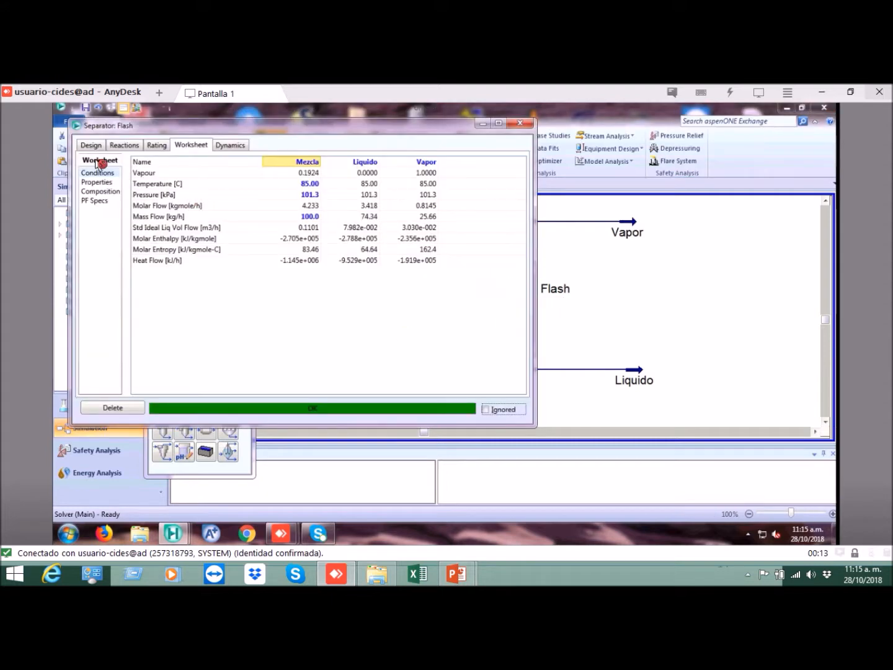
pyautogui.click(92, 145)
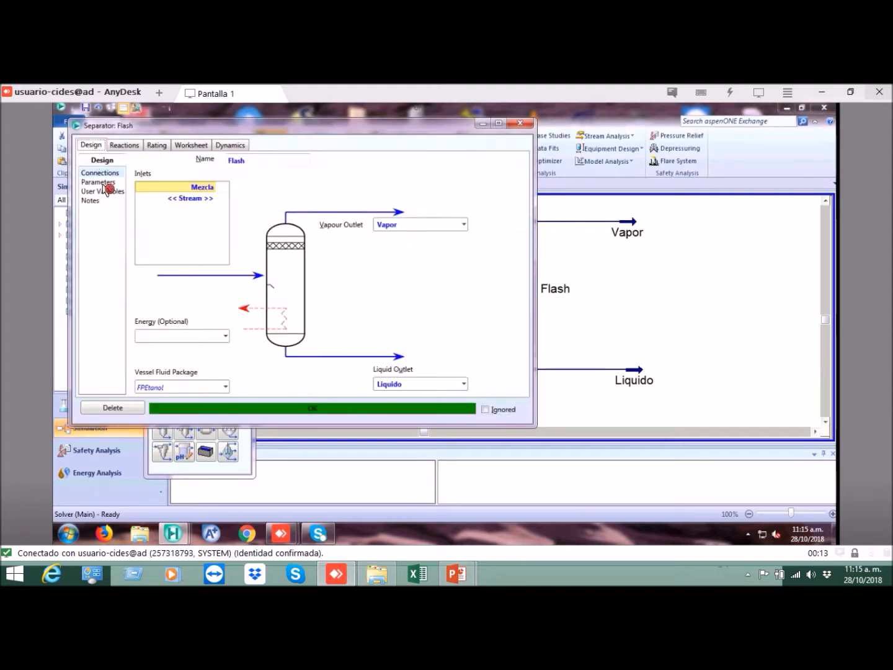
pyautogui.click(104, 182)
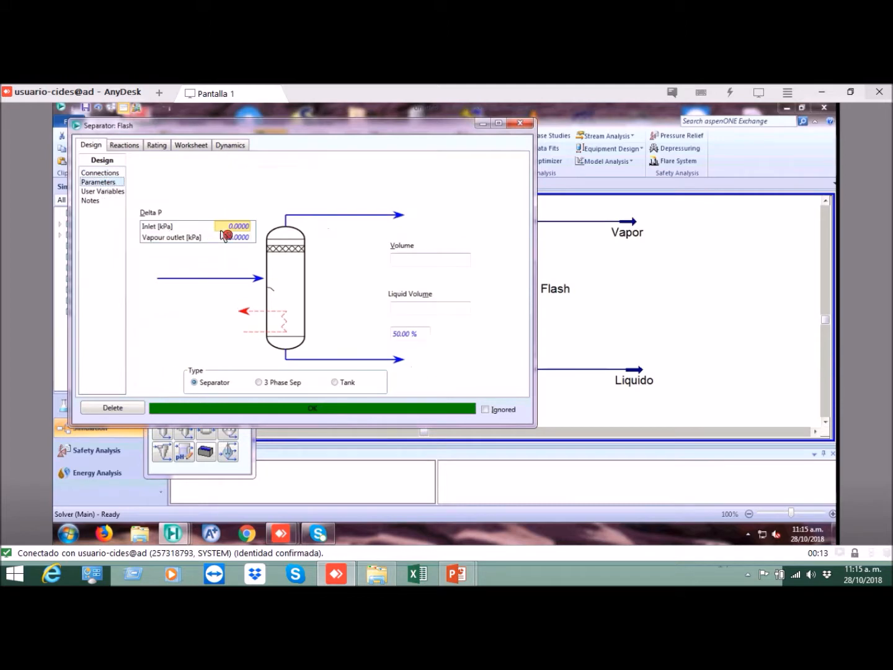
# Step: Examine the separator's inlet and vapour outlet pressure-drop entries
pyautogui.click(243, 237)
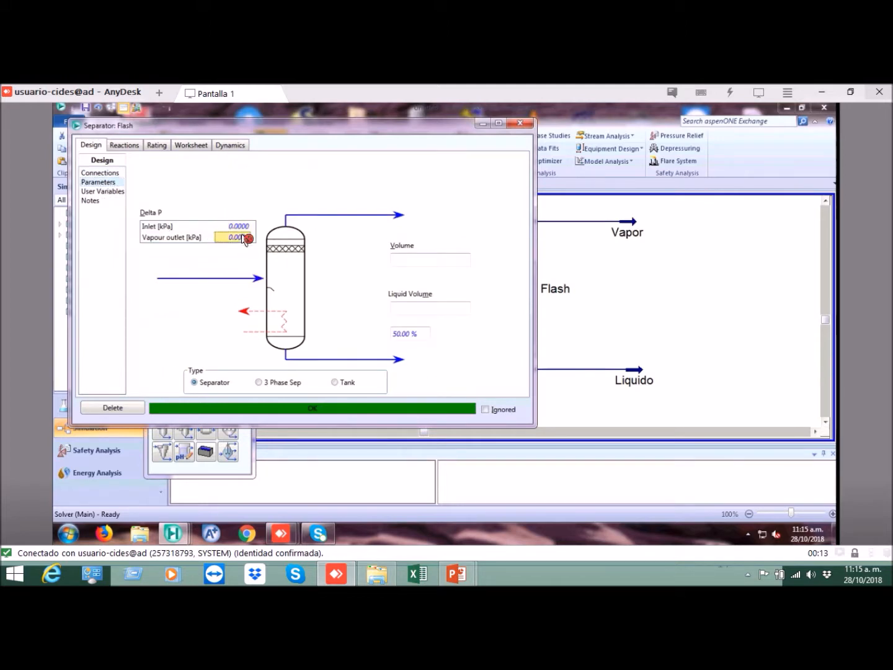
pyautogui.click(242, 227)
pyautogui.click(242, 238)
pyautogui.click(241, 227)
pyautogui.click(242, 237)
pyautogui.click(237, 227)
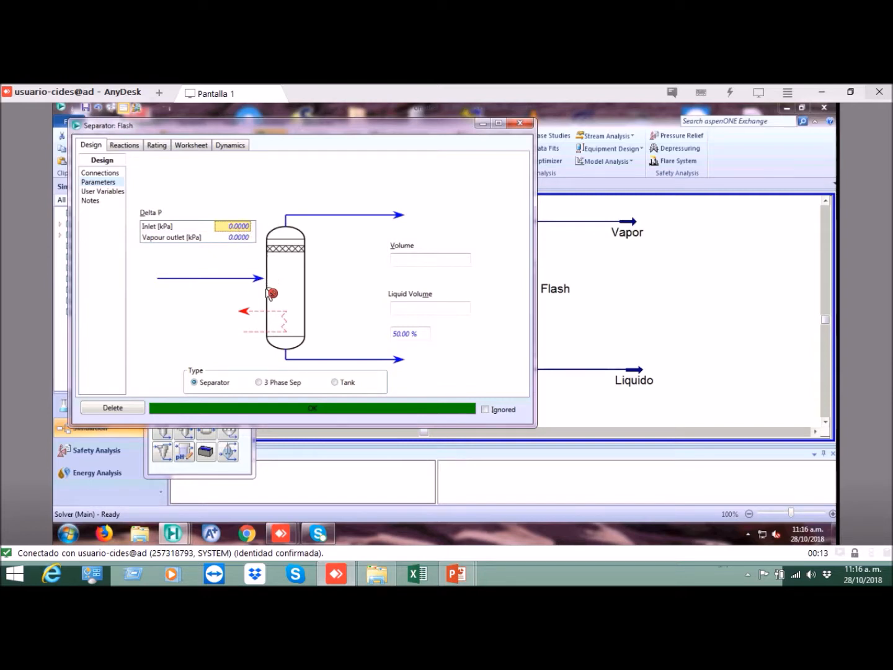
pyautogui.click(238, 238)
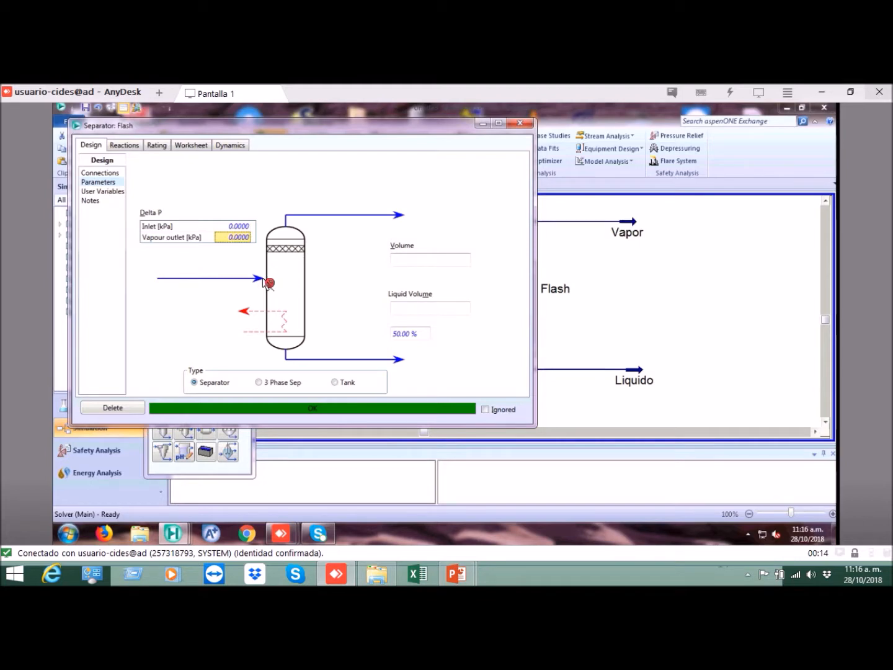
# Step: Set the Flash separator's inlet pressure drop to 0.1 atm, choosing atm as the input unit
pyautogui.click(239, 226)
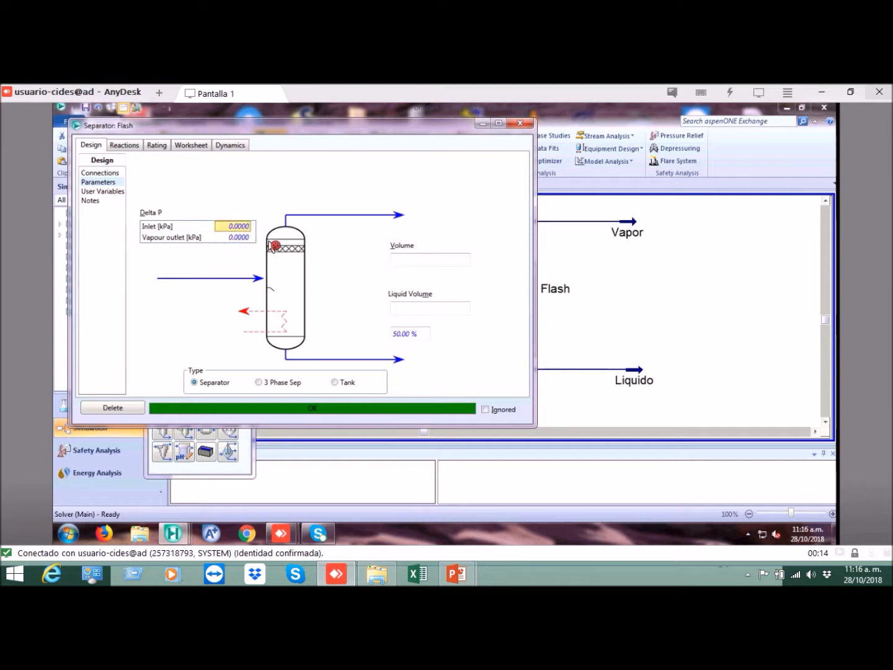
pyautogui.write('0')
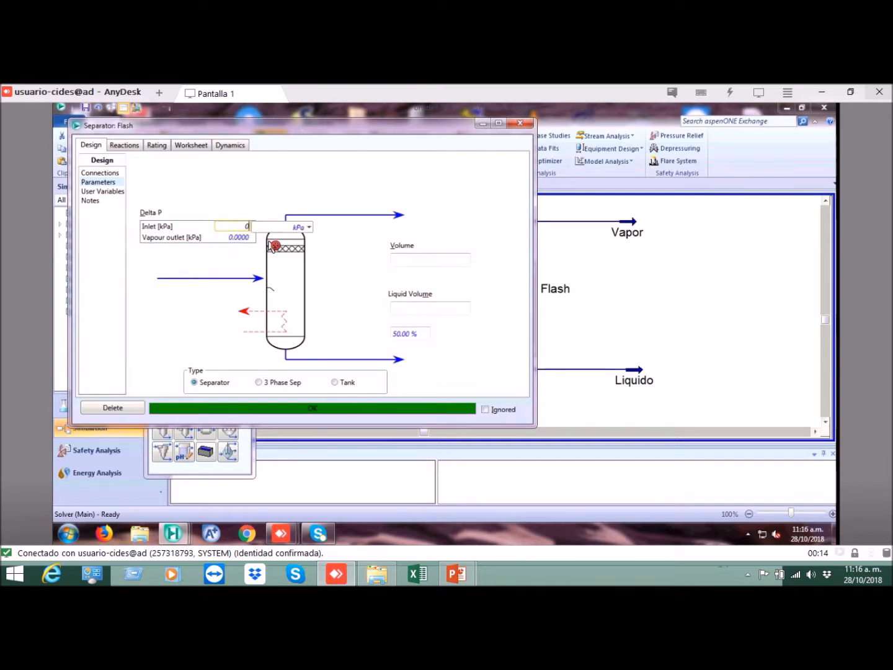
pyautogui.write('.1')
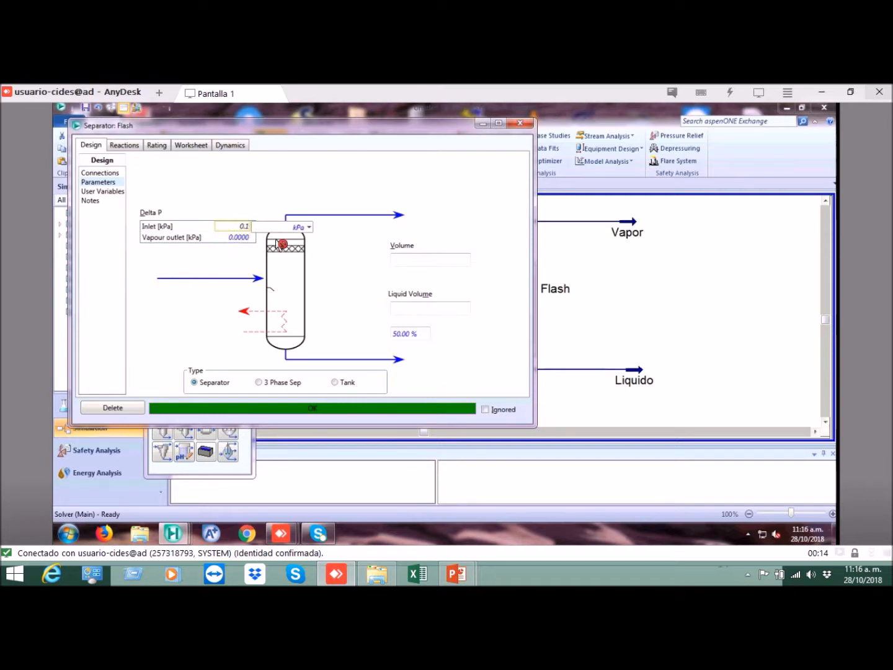
pyautogui.click(309, 227)
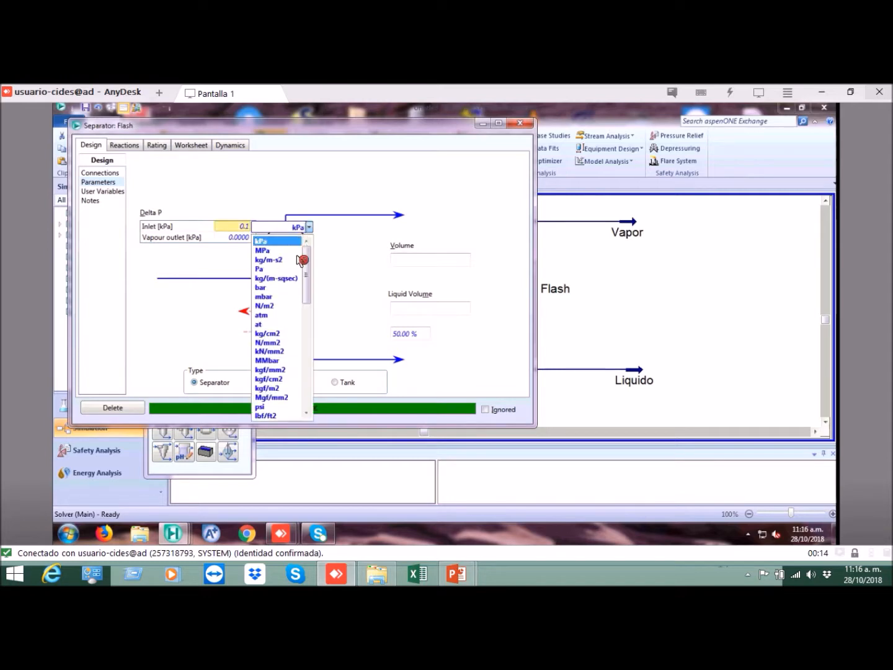
pyautogui.click(268, 315)
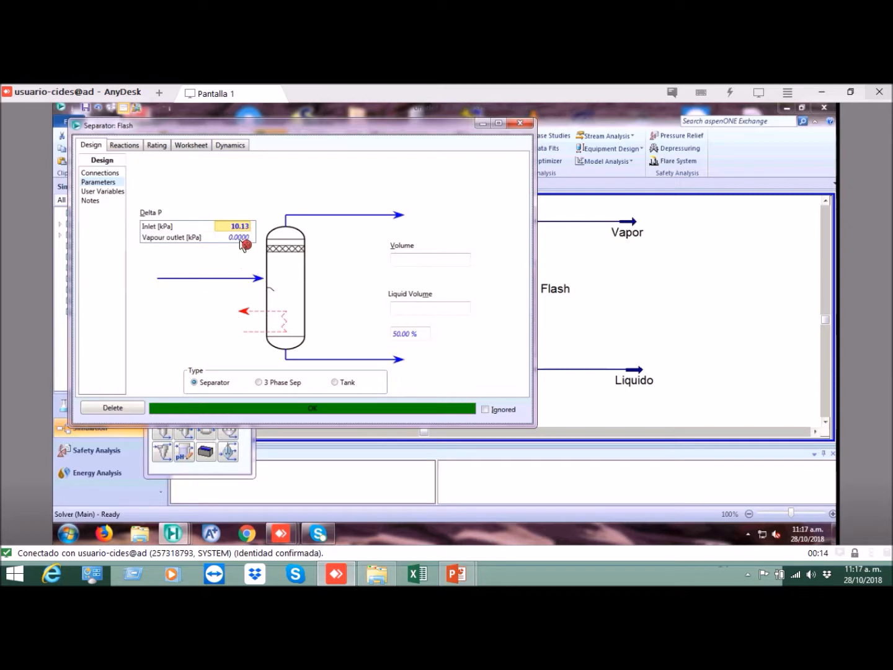
# Step: Show the Flash separator's stream conditions worksheet and examine the Mezcla feed's vapour fraction, temperature, flows, enthalpy, entropy and heat flow
pyautogui.click(192, 147)
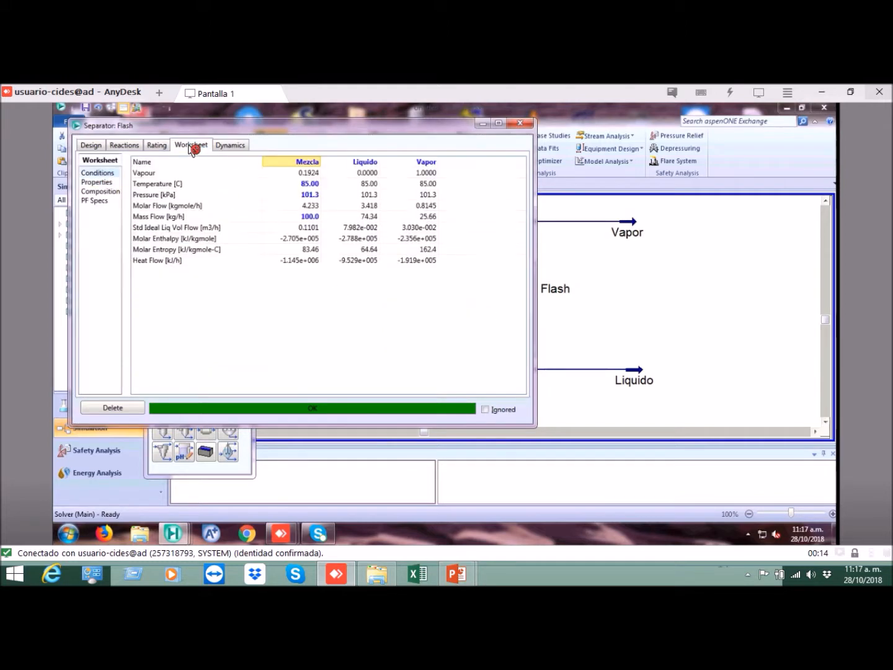
pyautogui.click(311, 173)
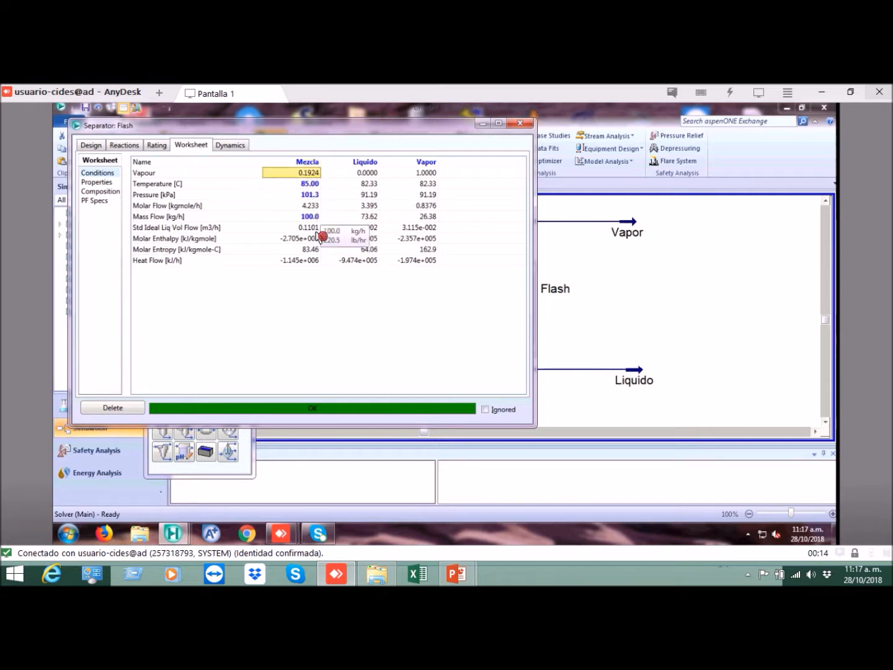
pyautogui.click(309, 217)
pyautogui.click(312, 176)
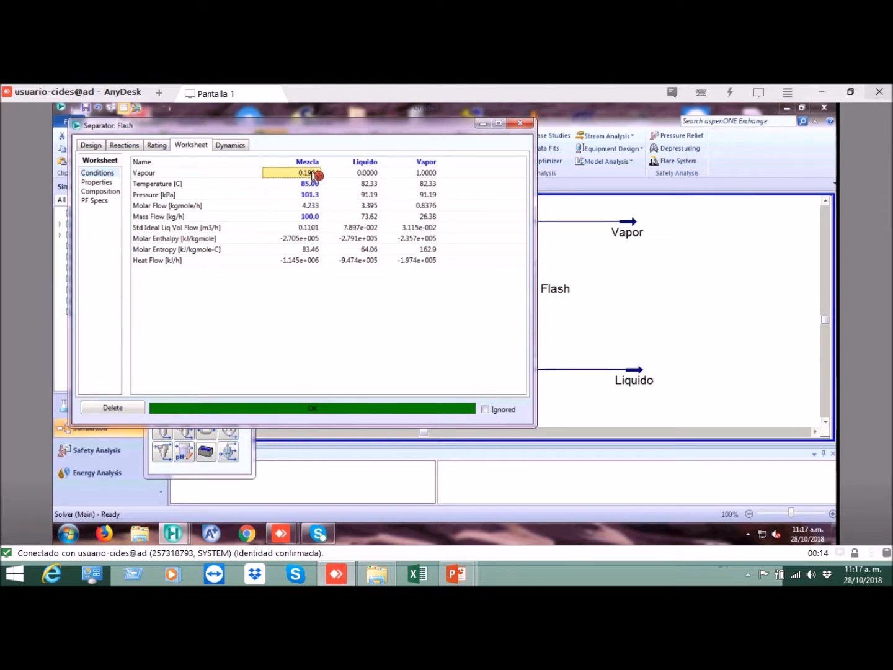
pyautogui.press('Down')
pyautogui.click(309, 207)
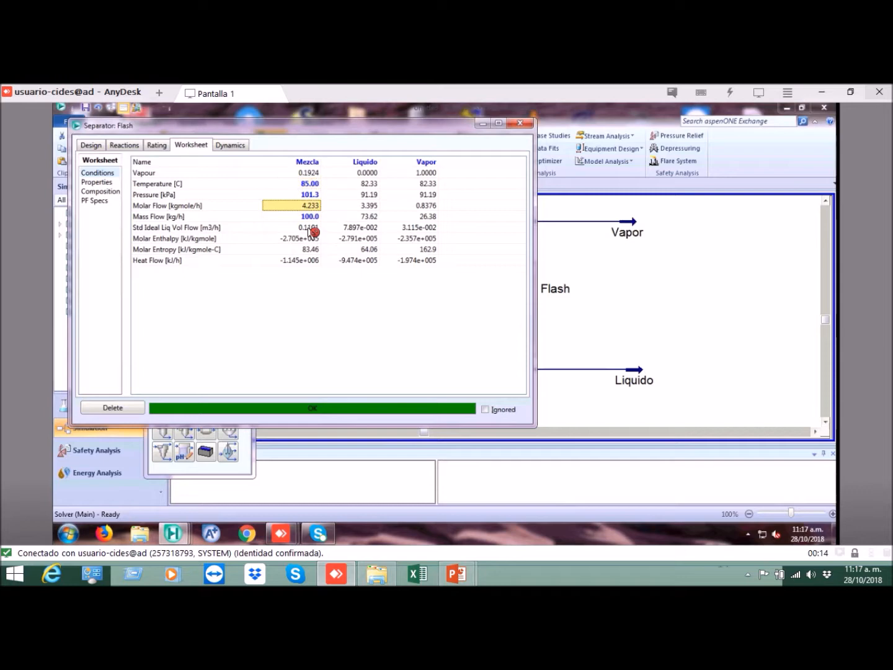
pyautogui.click(309, 228)
pyautogui.click(312, 208)
pyautogui.click(315, 231)
pyautogui.click(312, 240)
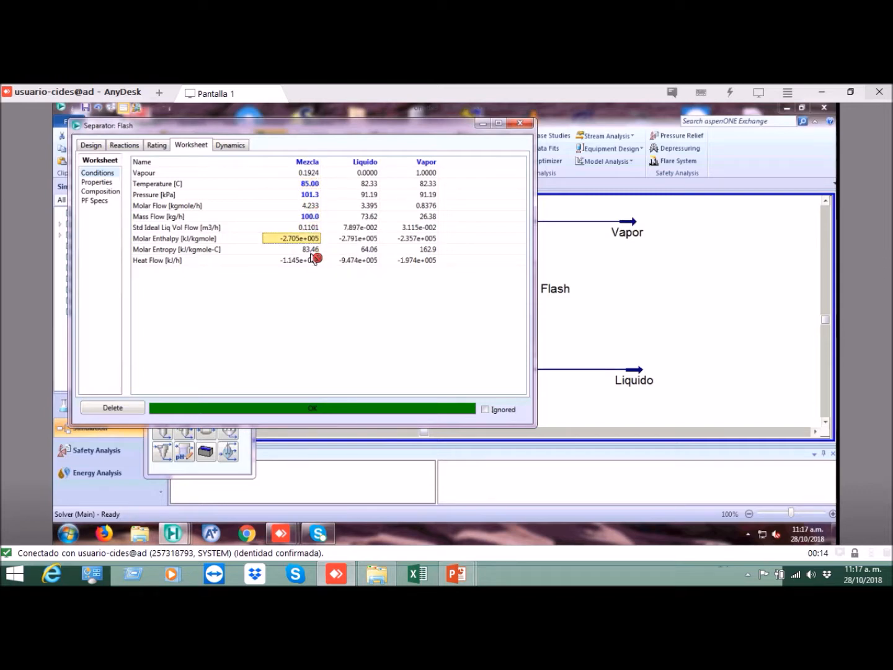
pyautogui.click(311, 251)
pyautogui.click(313, 261)
pyautogui.click(310, 239)
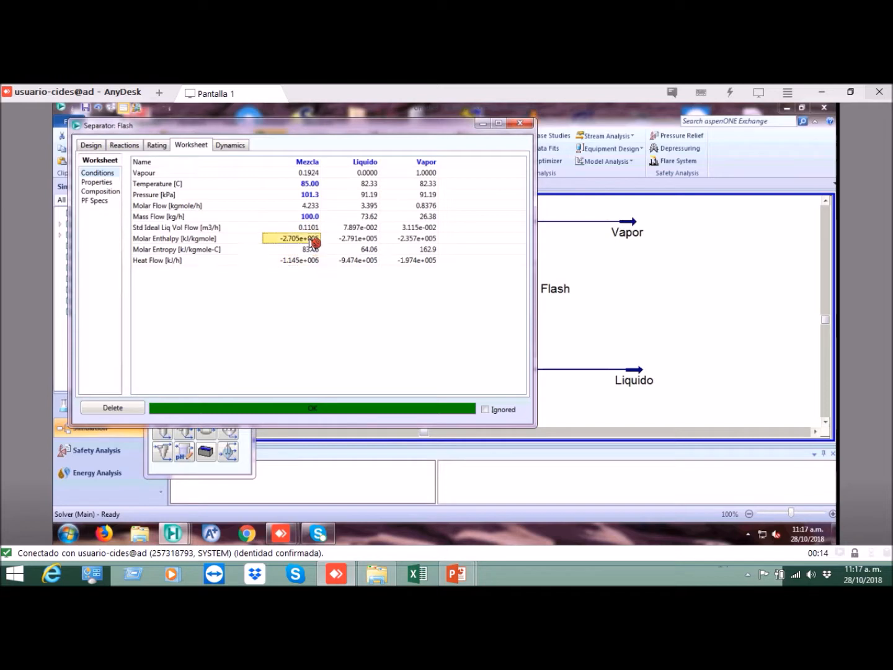
# Step: Compare the vapour fractions of the Liquido and Vapor outlet streams
pyautogui.click(365, 176)
pyautogui.click(370, 161)
pyautogui.click(396, 163)
pyautogui.click(366, 176)
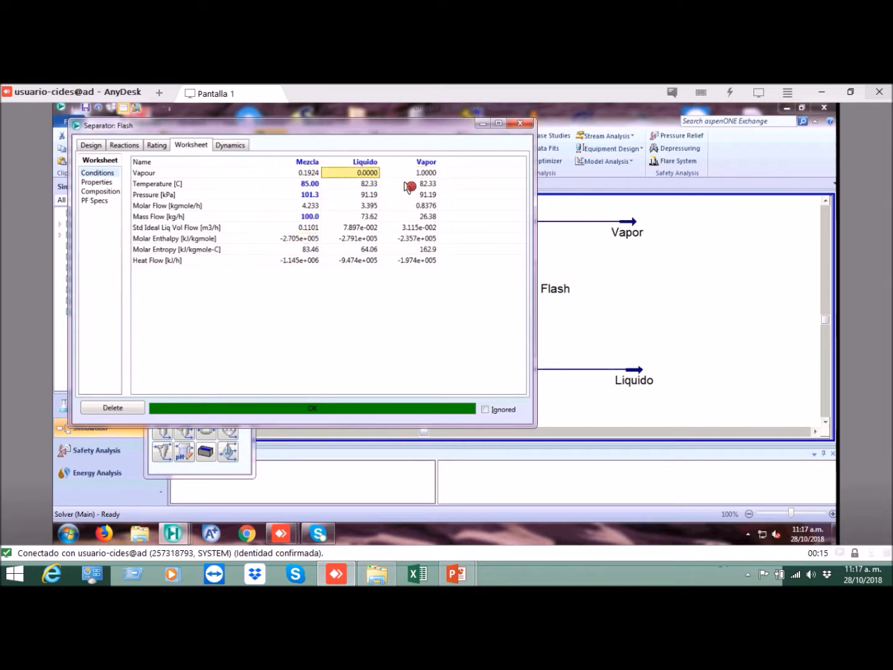
pyautogui.click(376, 164)
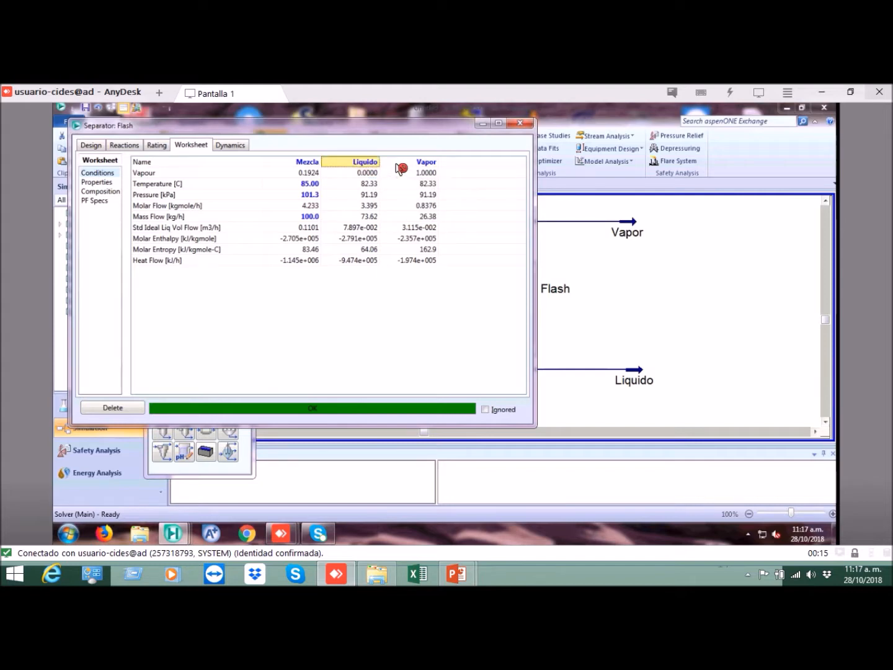
pyautogui.click(398, 165)
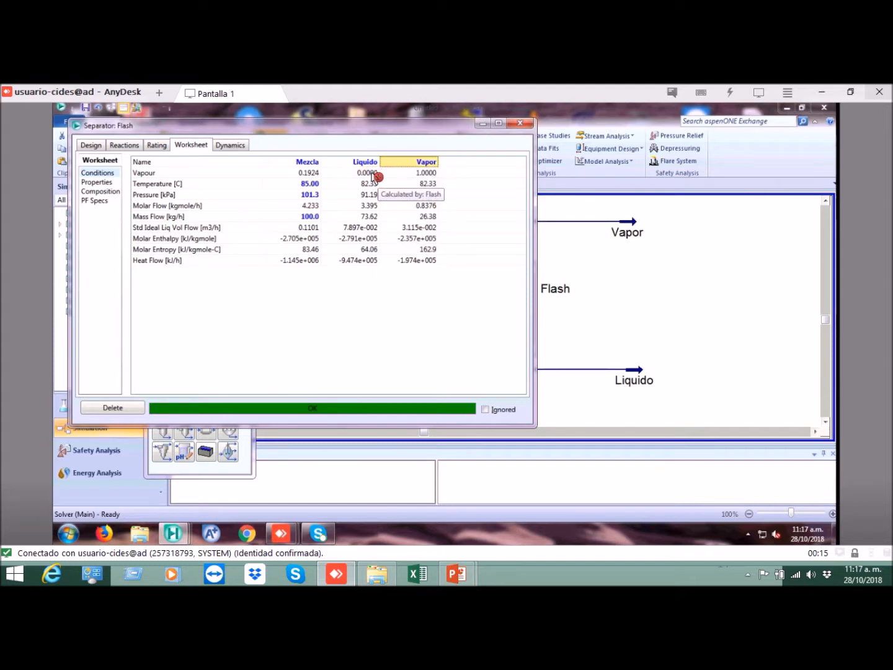
pyautogui.click(372, 172)
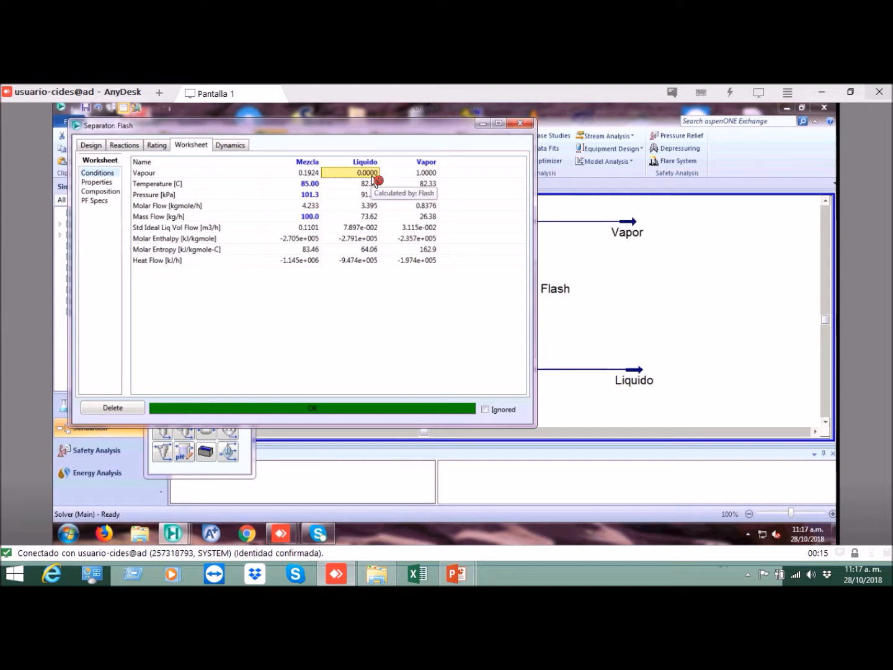
pyautogui.click(425, 174)
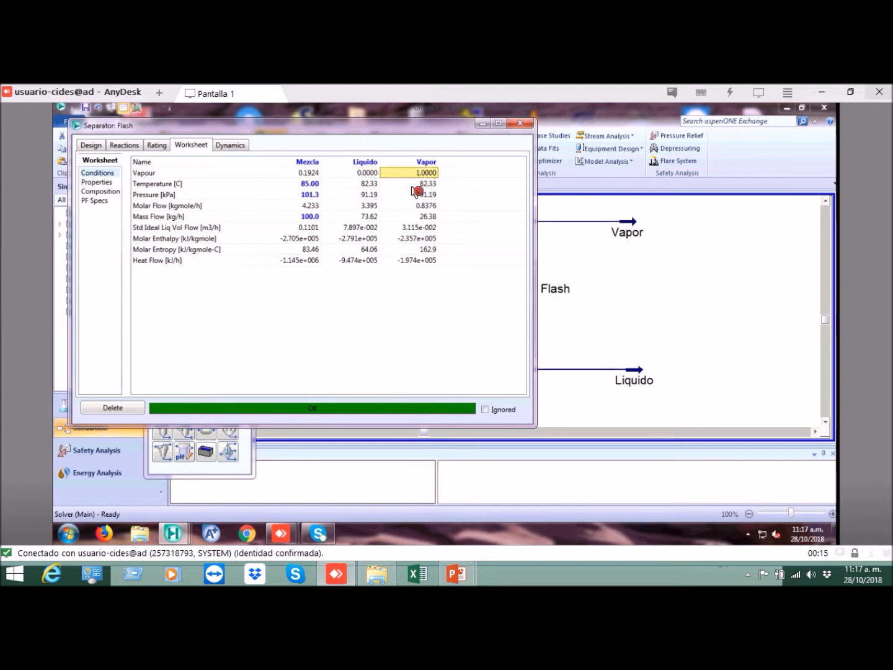
# Step: Compare the outlet temperatures of Liquido and Vapor with each other and with the Mezcla feed temperature
pyautogui.click(366, 185)
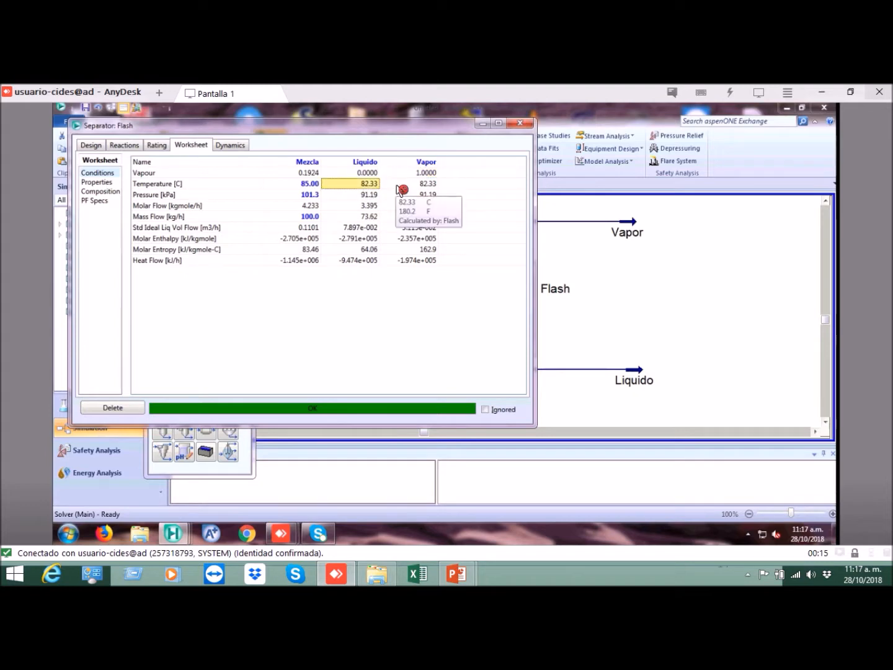
pyautogui.click(391, 188)
pyautogui.click(370, 186)
pyautogui.click(389, 186)
pyautogui.click(368, 185)
pyautogui.click(387, 186)
pyautogui.click(370, 185)
pyautogui.click(391, 185)
pyautogui.click(373, 186)
pyautogui.click(389, 185)
pyautogui.click(309, 185)
pyautogui.click(352, 185)
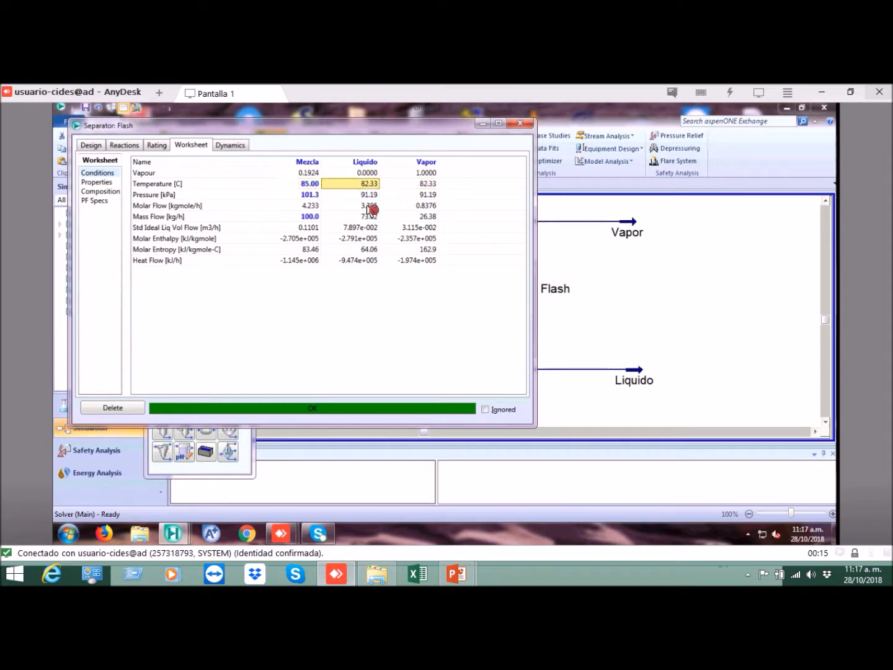
# Step: Compare the Mezcla feed pressure with the pressures of the Liquido and Vapor outlets
pyautogui.click(313, 196)
pyautogui.click(365, 196)
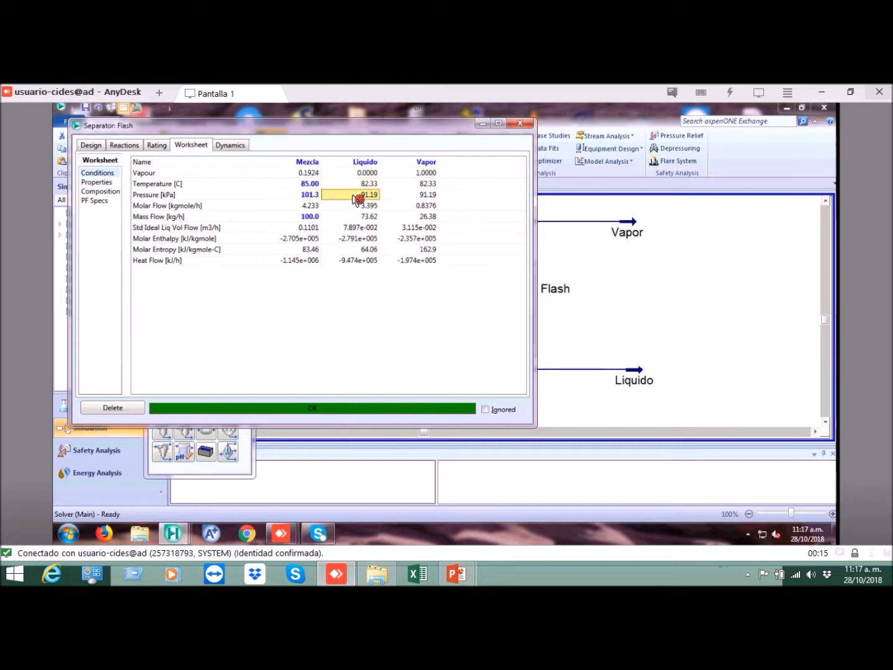
pyautogui.click(398, 195)
# Step: Check the temperature and pressure of Liquido against those of Vapor for phase equilibrium
pyautogui.click(371, 187)
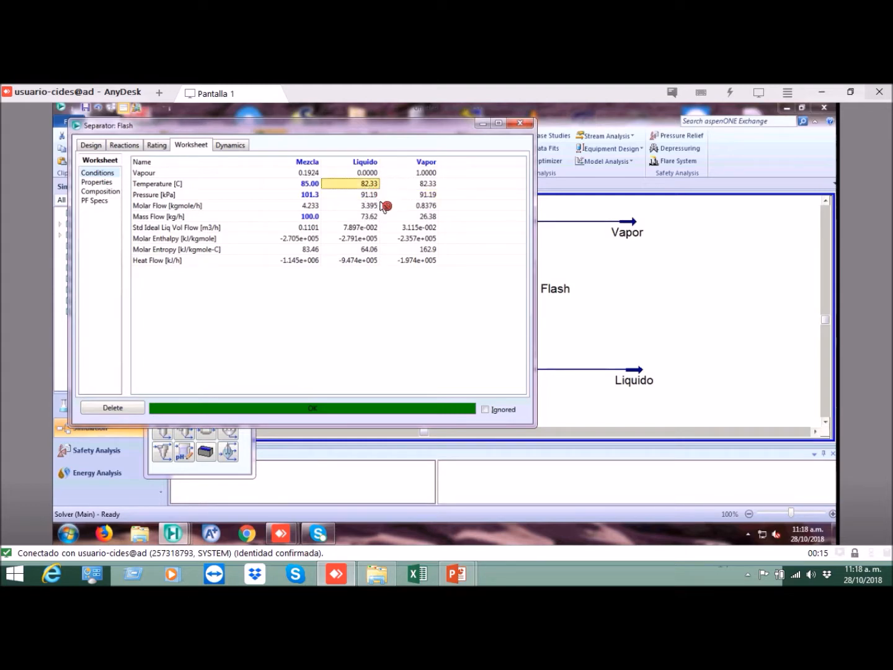
pyautogui.moveTo(382, 205)
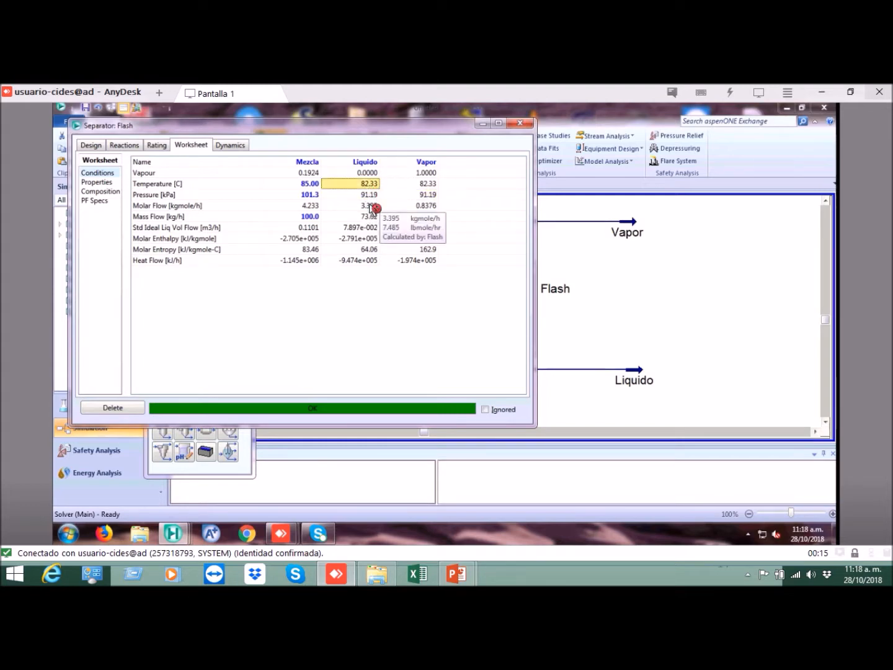
pyautogui.click(371, 195)
pyautogui.click(395, 196)
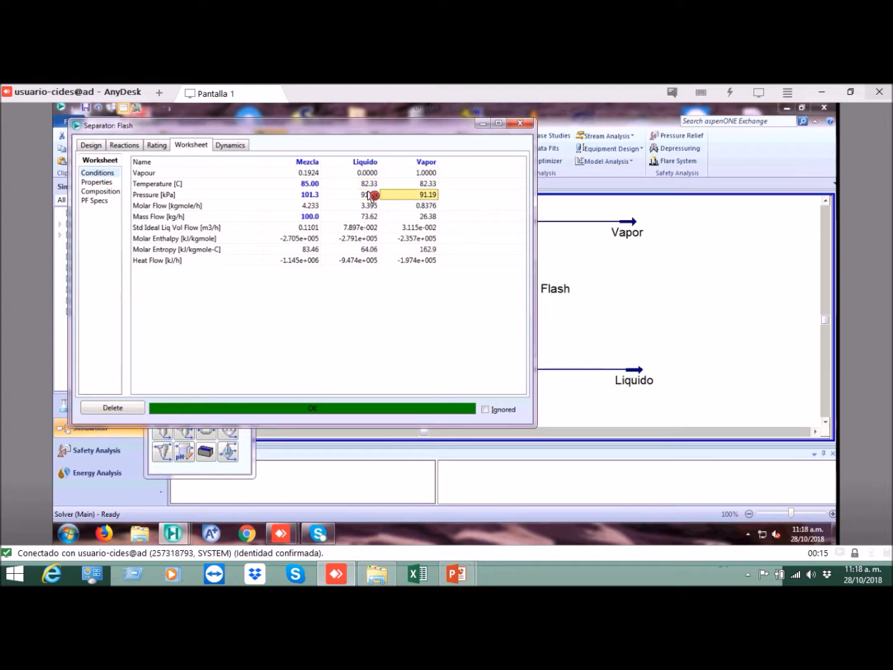
pyautogui.click(370, 194)
pyautogui.click(372, 183)
pyautogui.click(384, 187)
pyautogui.click(372, 196)
pyautogui.click(406, 196)
pyautogui.click(376, 198)
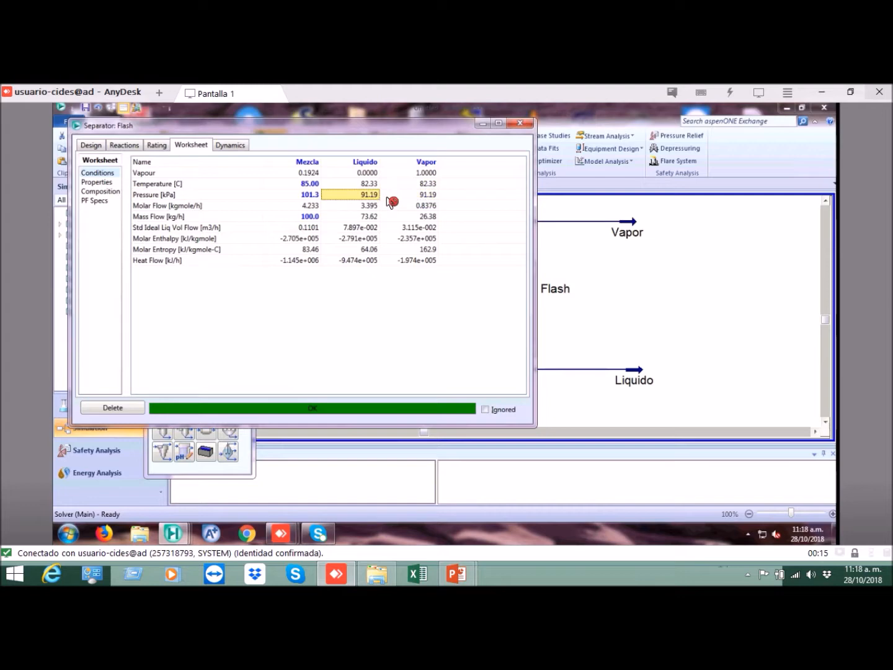
pyautogui.click(389, 198)
pyautogui.click(376, 196)
pyautogui.click(394, 198)
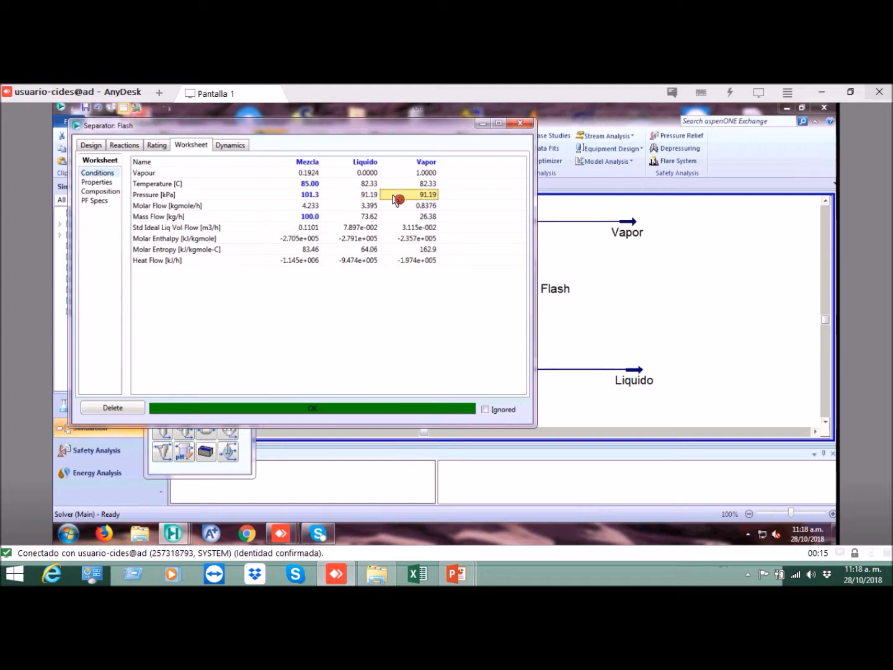
pyautogui.click(374, 208)
pyautogui.click(374, 197)
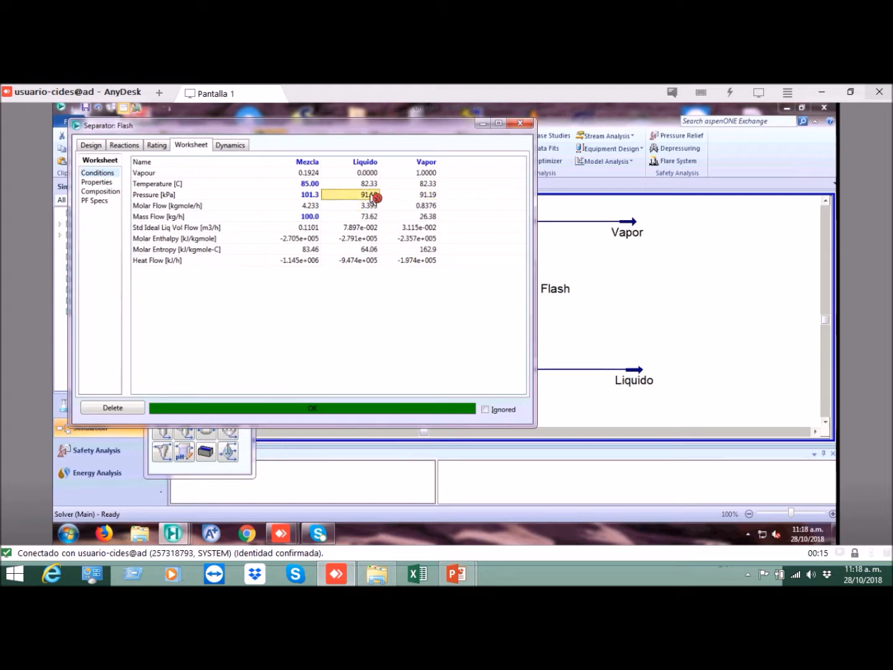
pyautogui.click(376, 184)
pyautogui.click(385, 185)
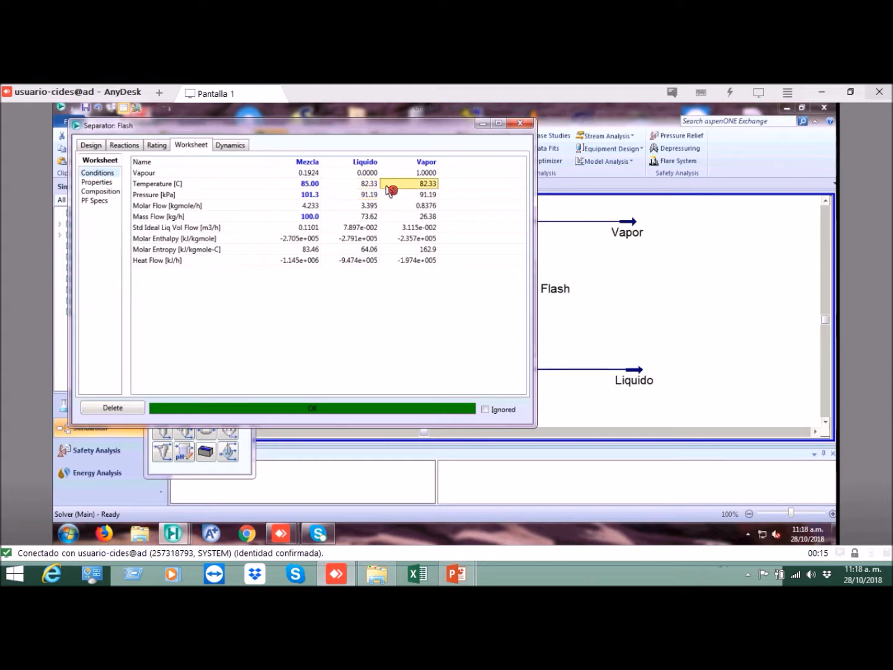
pyautogui.click(374, 196)
pyautogui.click(388, 198)
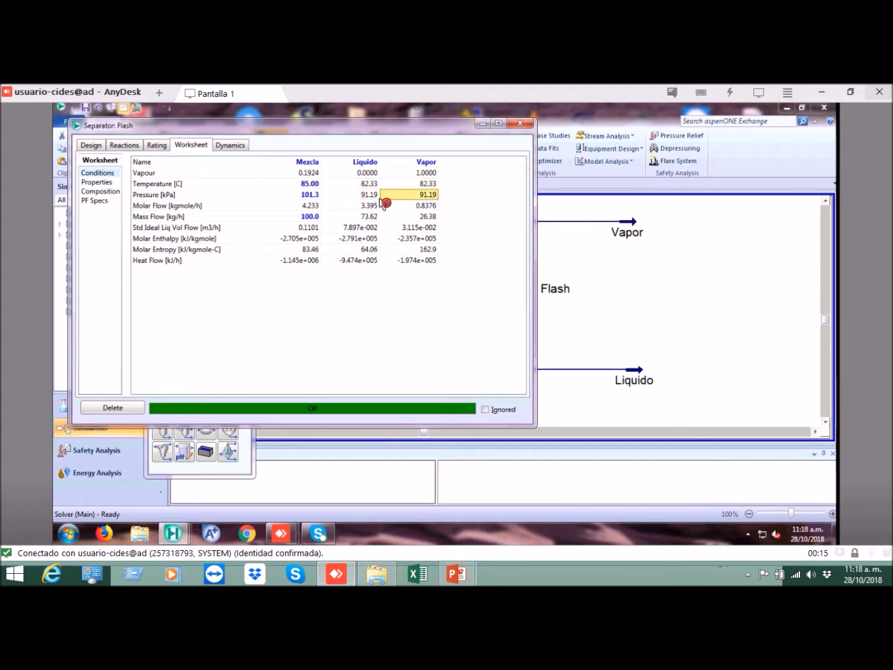
# Step: Examine how the Mezcla mass flow is split between the Liquido and Vapor outlet streams
pyautogui.click(371, 207)
pyautogui.click(372, 220)
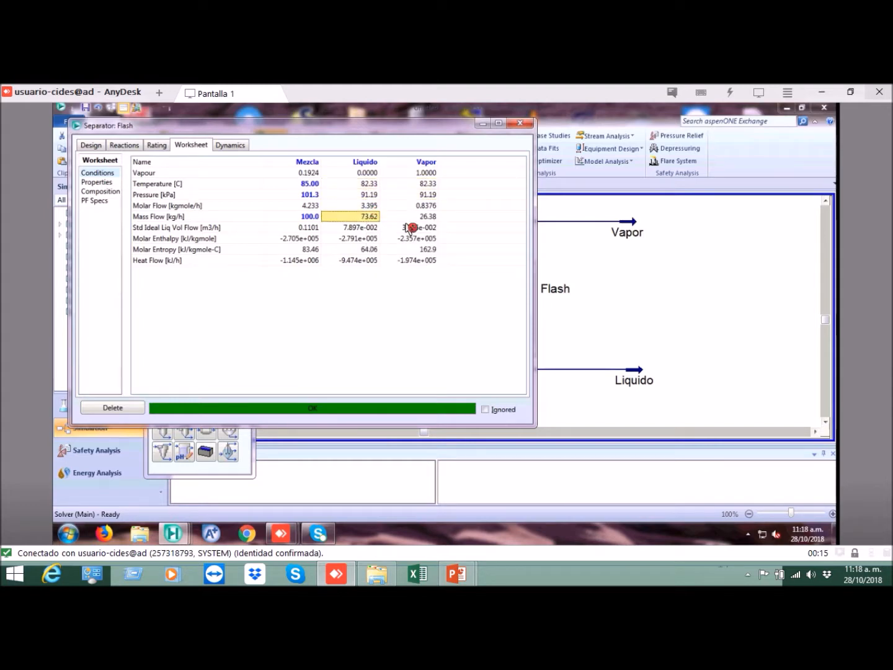
pyautogui.click(411, 225)
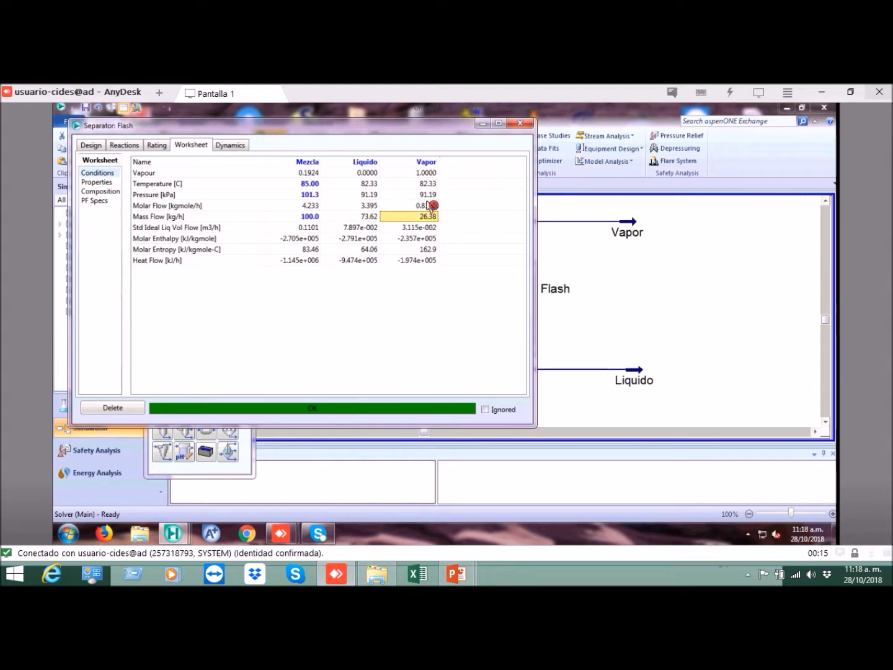
pyautogui.click(317, 219)
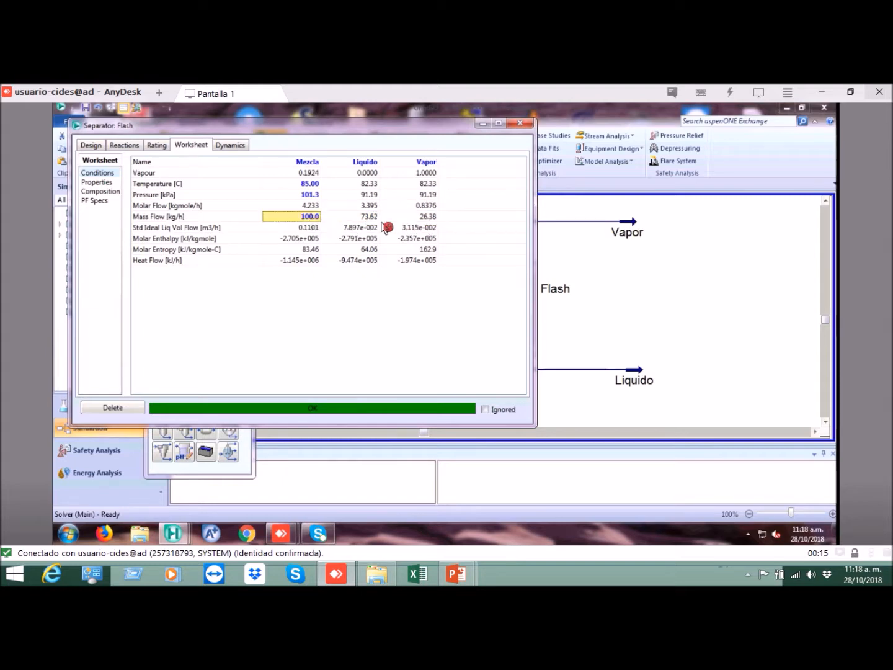
pyautogui.click(369, 219)
pyautogui.click(417, 218)
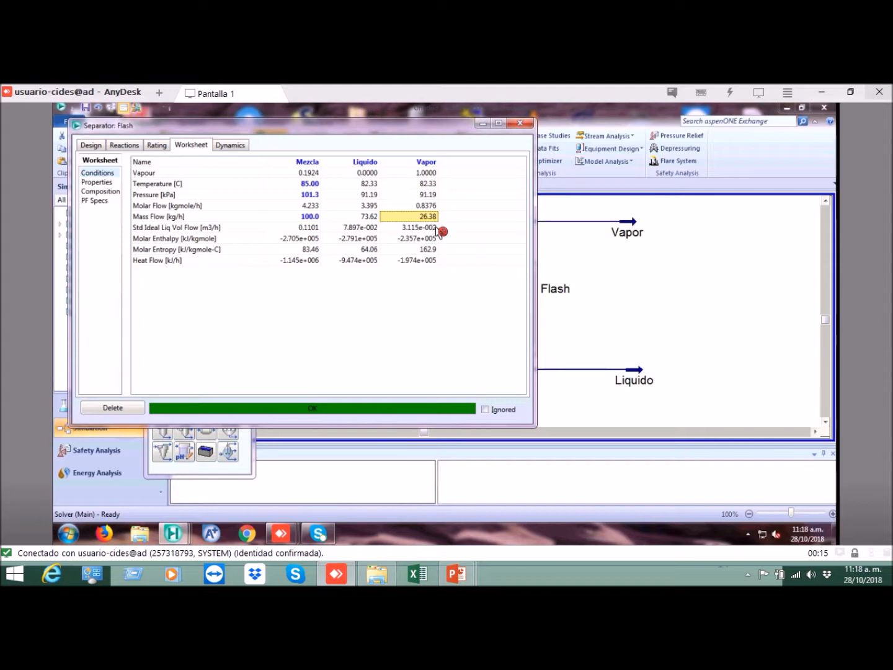
pyautogui.click(369, 218)
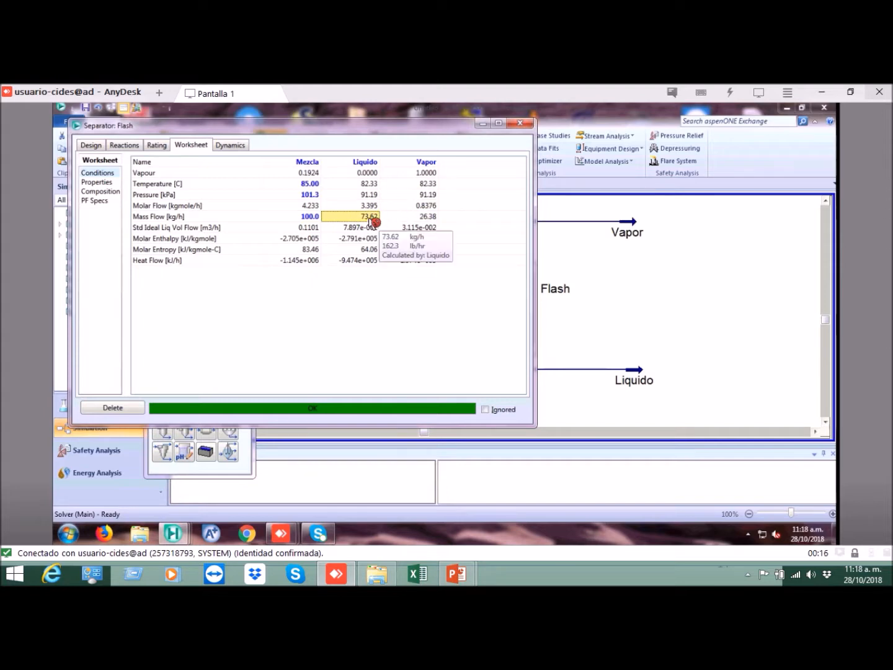
pyautogui.click(411, 221)
pyautogui.click(367, 217)
pyautogui.click(407, 220)
pyautogui.click(365, 222)
pyautogui.click(407, 220)
pyautogui.click(369, 221)
pyautogui.click(390, 221)
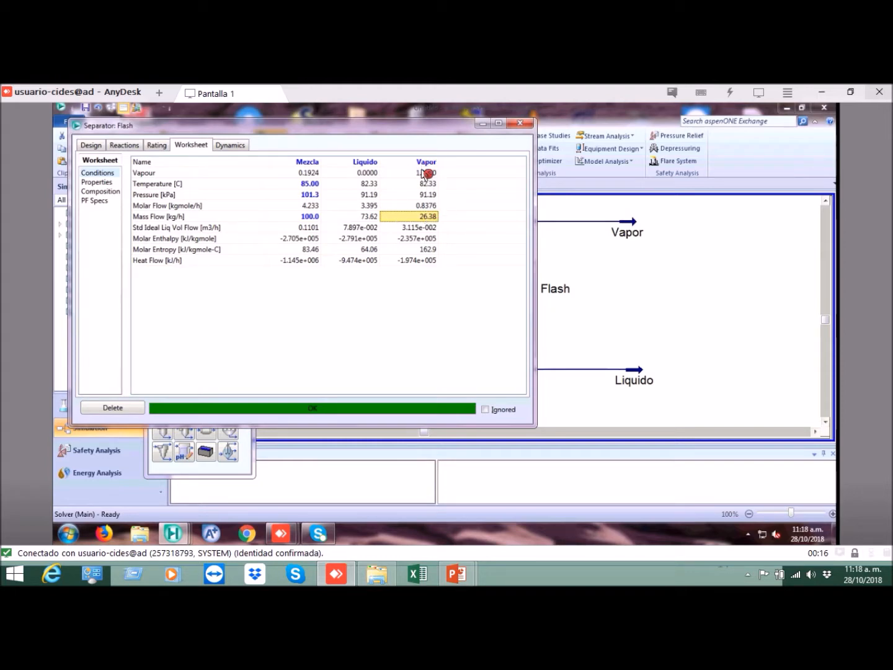
pyautogui.click(372, 163)
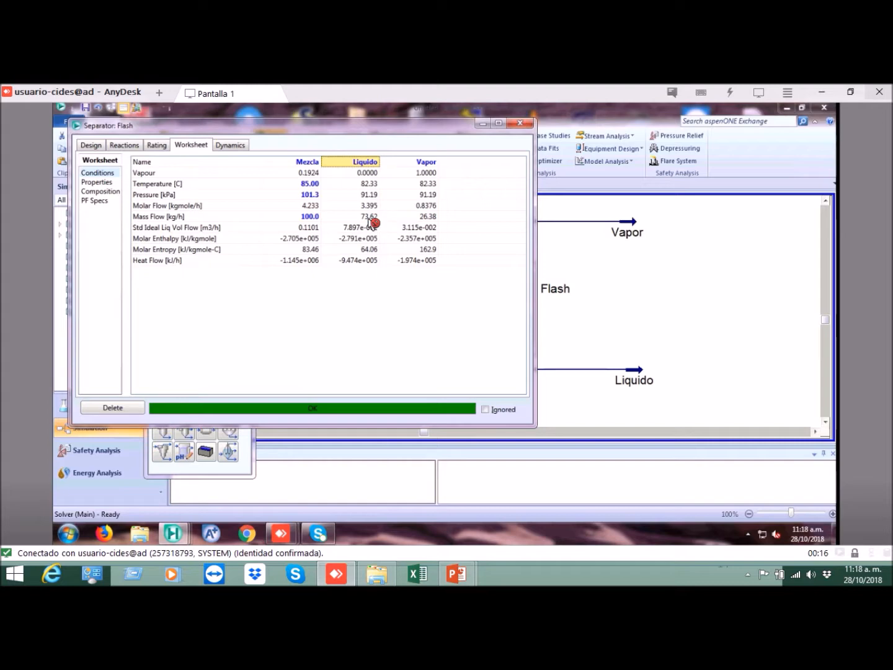
pyautogui.click(371, 218)
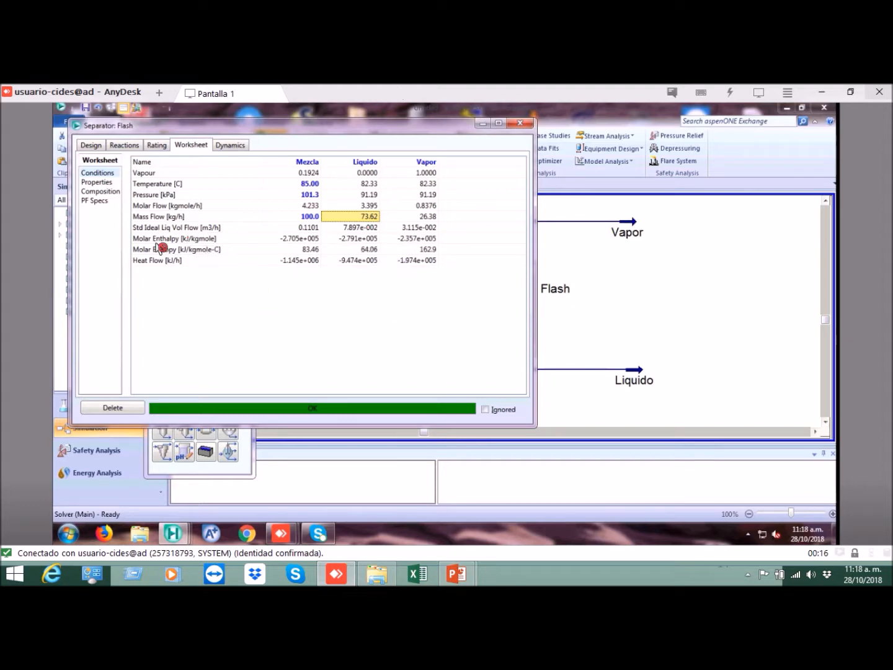
# Step: Show the separator's stream compositions and compare the H2O and Ethanol fractions in Mezcla, Liquido and Vapor
pyautogui.click(108, 193)
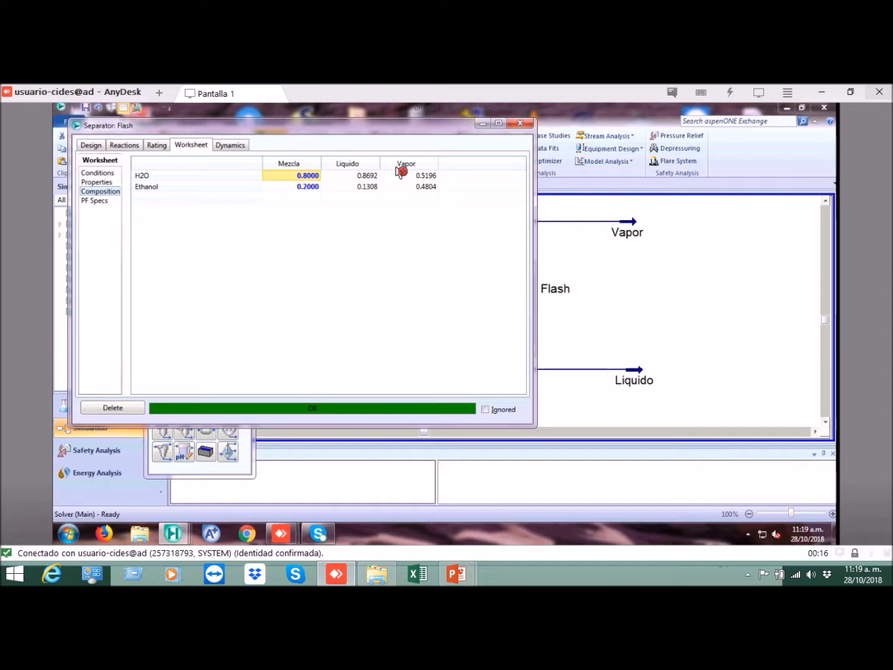
pyautogui.click(370, 177)
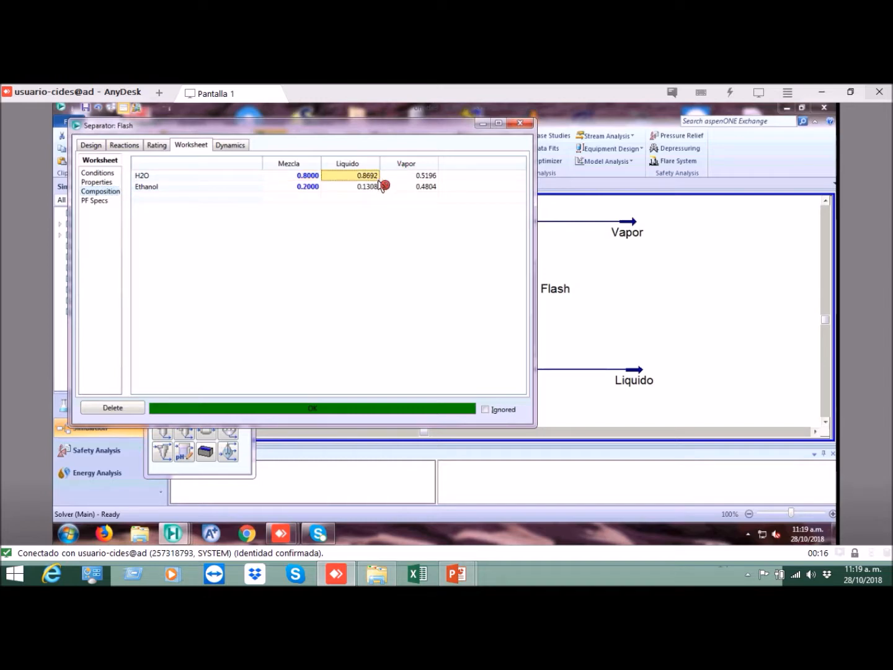
pyautogui.click(406, 176)
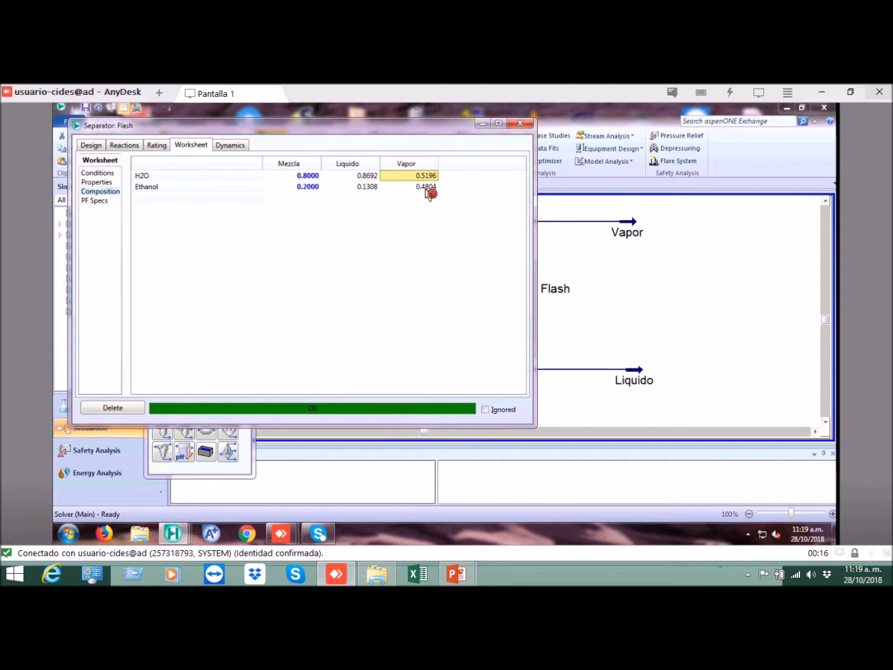
pyautogui.click(426, 187)
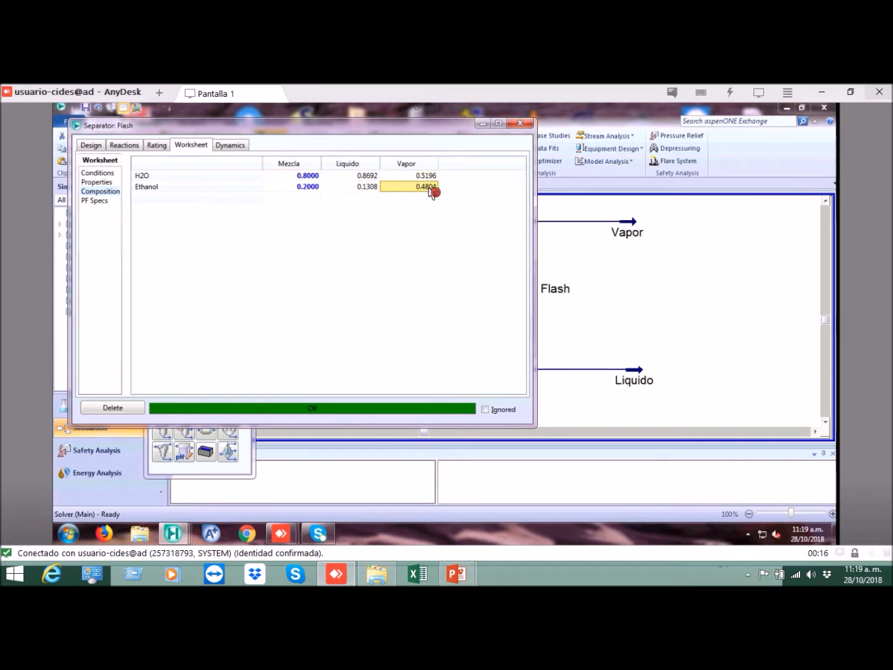
pyautogui.click(307, 187)
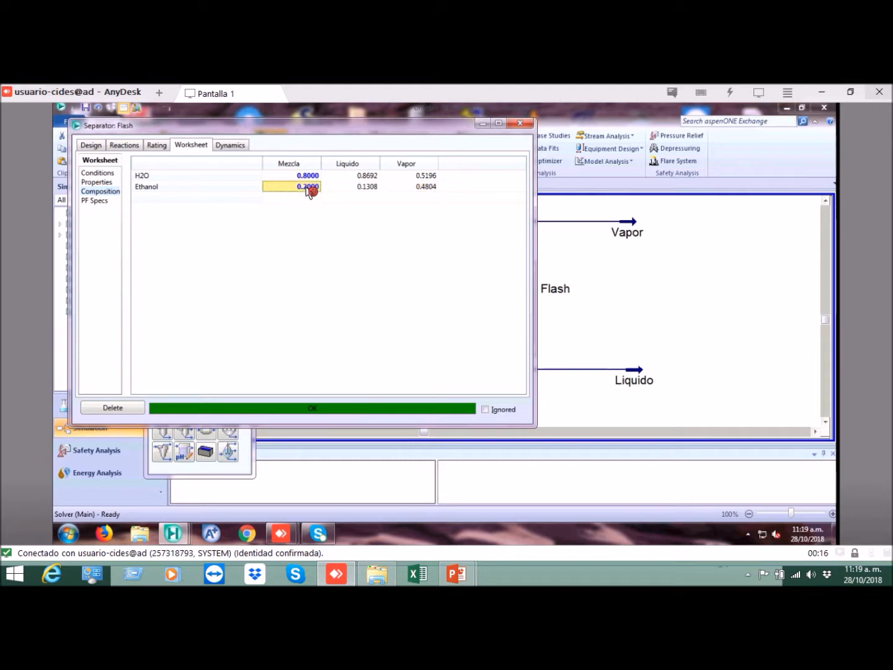
pyautogui.click(426, 188)
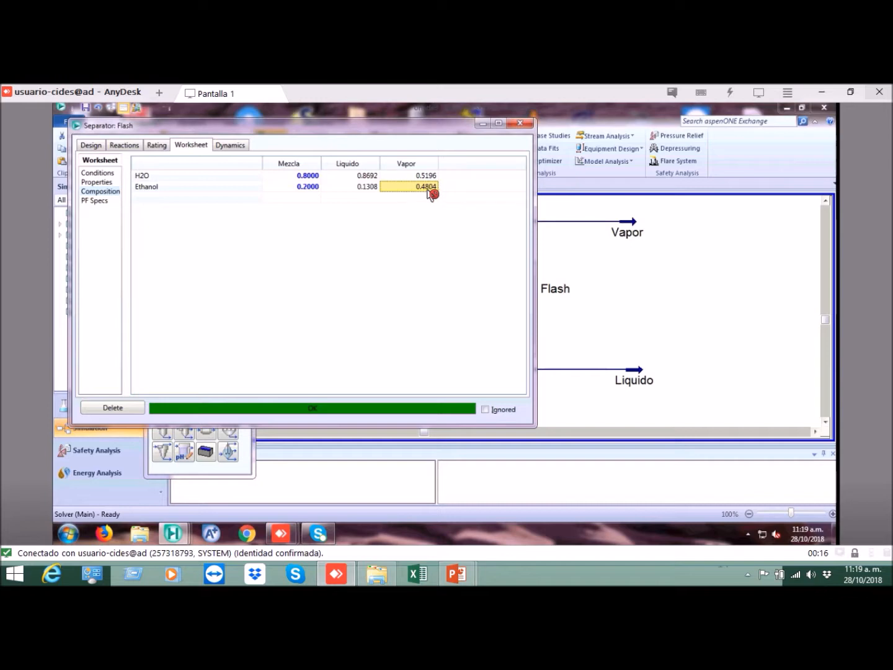
# Step: Compare the Ethanol and H2O fractions in the Liquido stream, and close the Flash separator's window
pyautogui.click(366, 190)
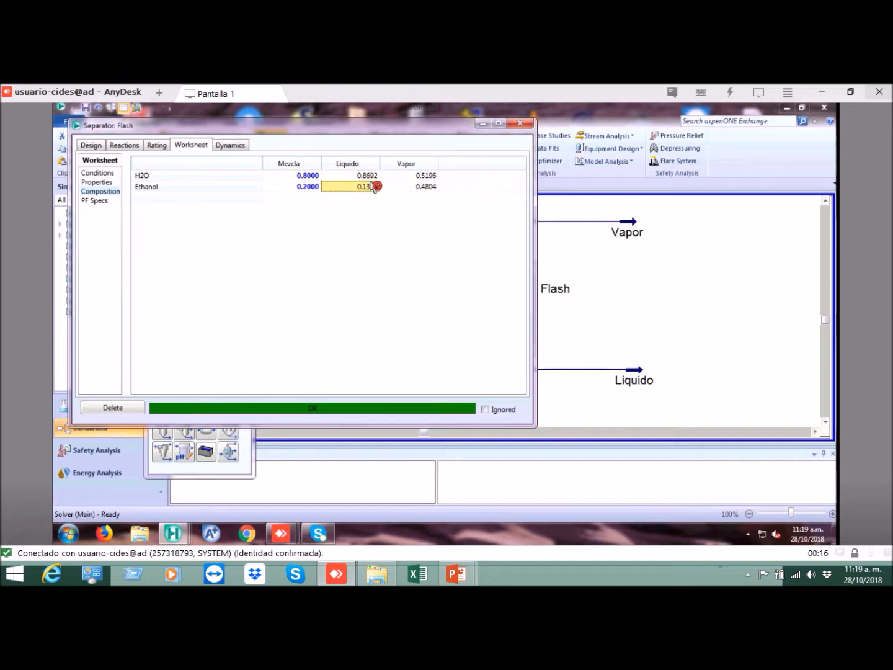
pyautogui.click(374, 176)
pyautogui.click(370, 186)
pyautogui.click(371, 176)
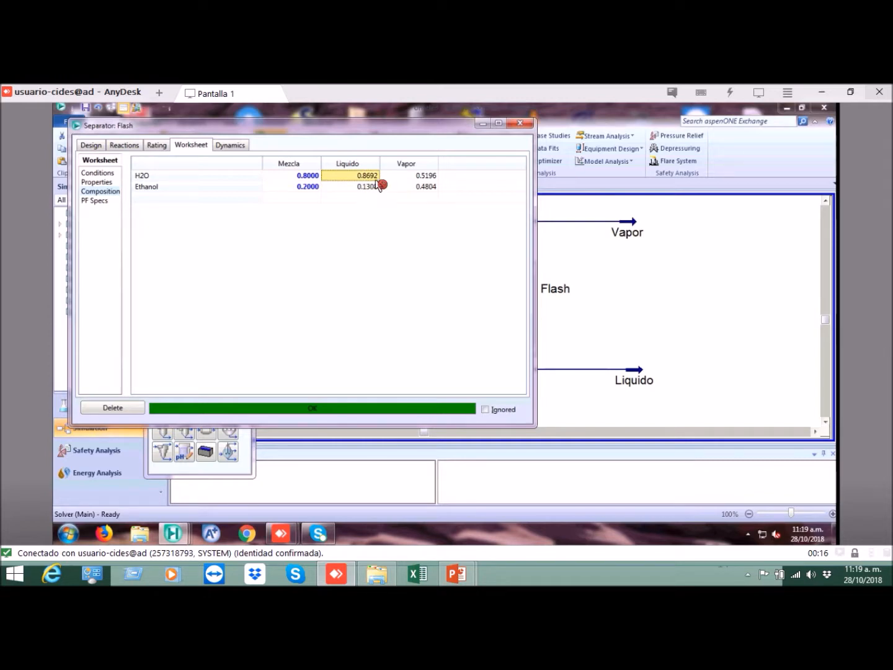
pyautogui.click(375, 186)
pyautogui.click(372, 176)
pyautogui.click(519, 125)
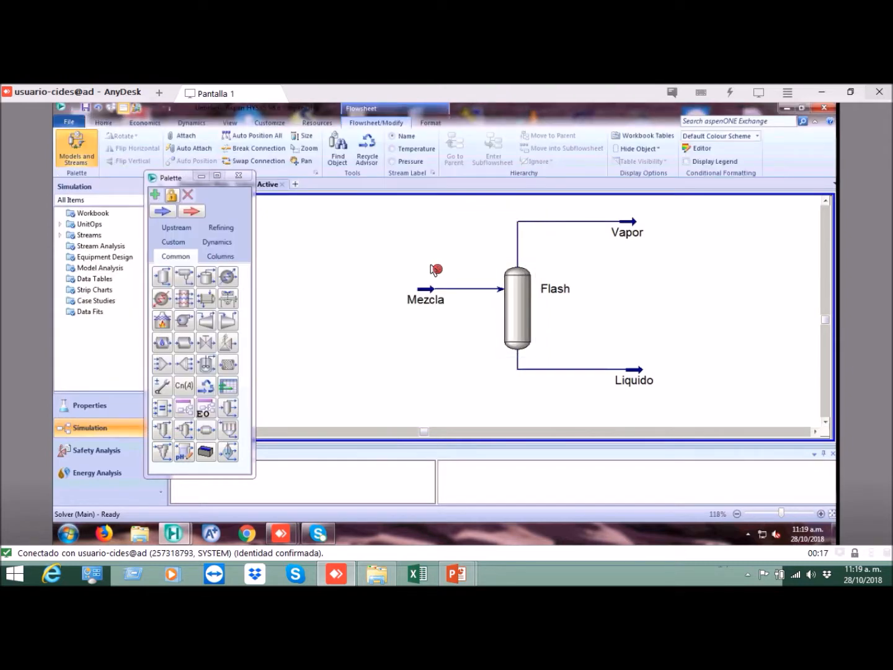
# Step: Save the case as EjemploSeparador2Fases in the CursoHysys folder on the desktop
pyautogui.click(86, 108)
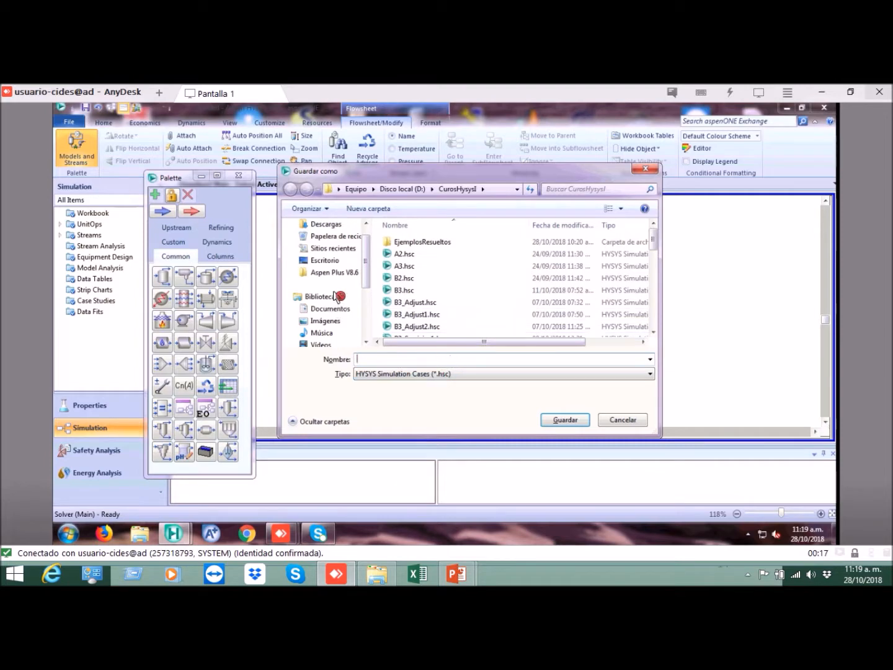
pyautogui.scroll(-3, 353, 298)
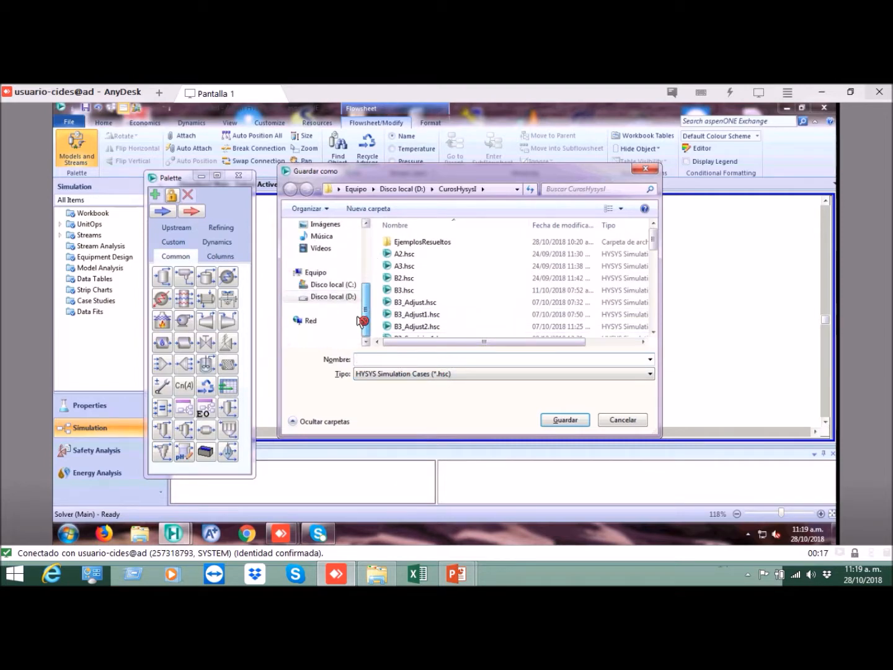
pyautogui.moveTo(368, 289); pyautogui.dragTo(370, 243)
pyautogui.click(346, 262)
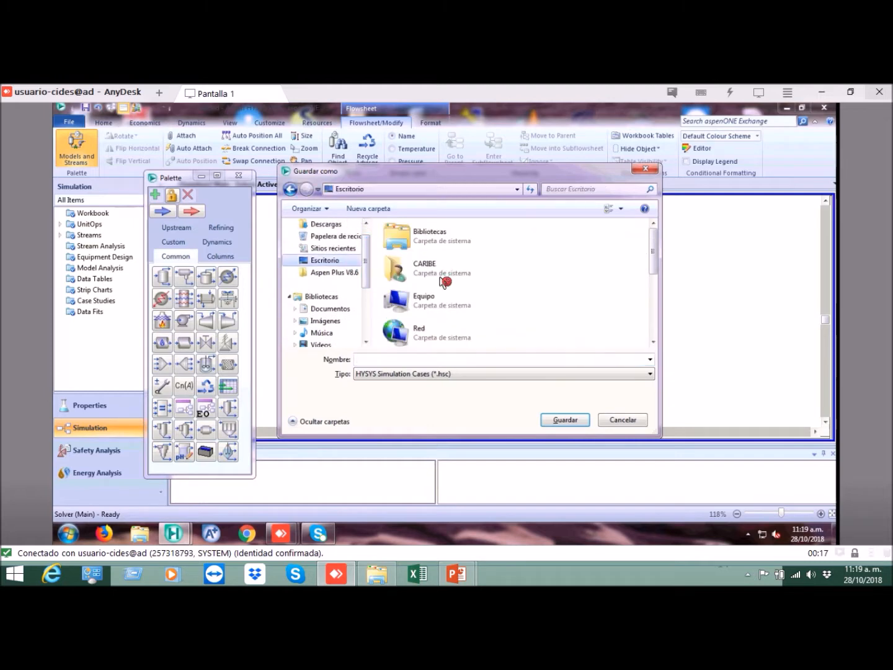
pyautogui.moveTo(660, 266); pyautogui.dragTo(663, 306)
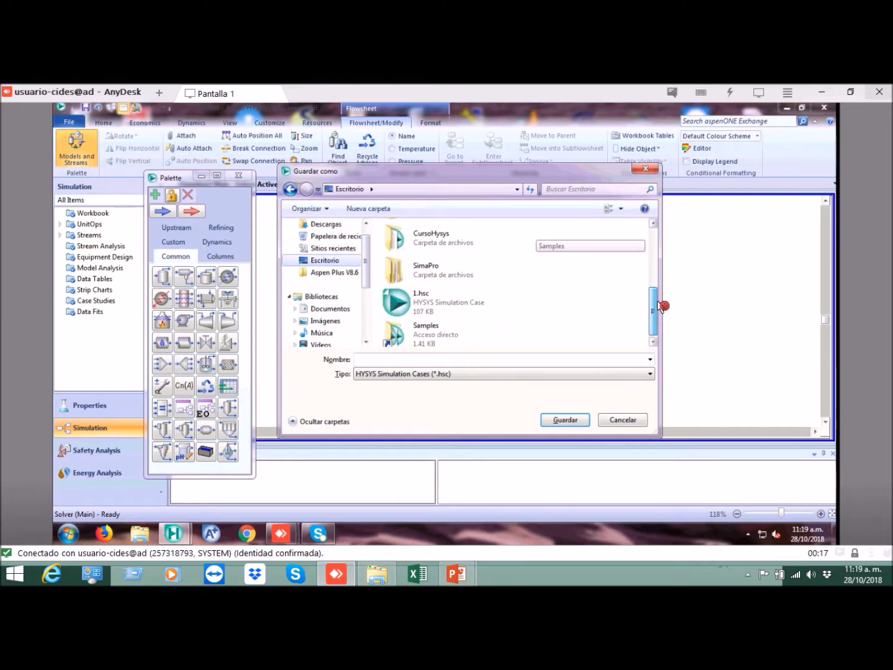
pyautogui.doubleClick(442, 240)
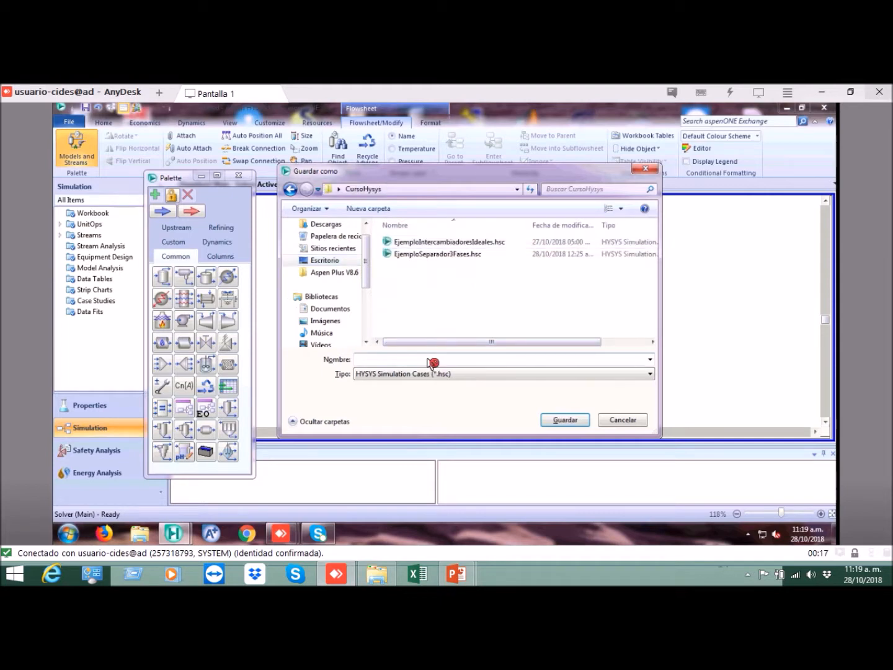
pyautogui.write('Ejemplo')
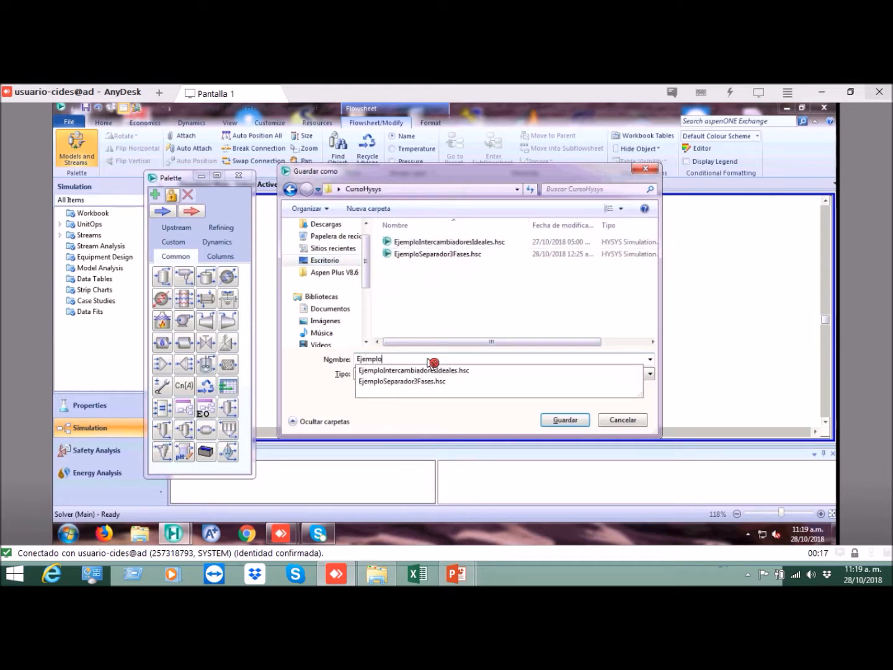
pyautogui.write('Separa')
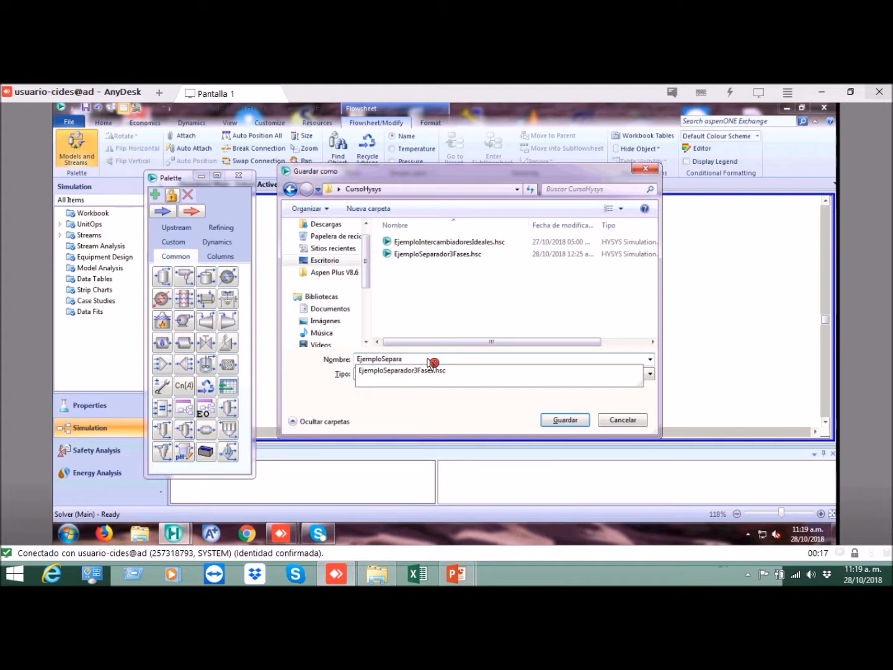
pyautogui.write('dor2Fas')
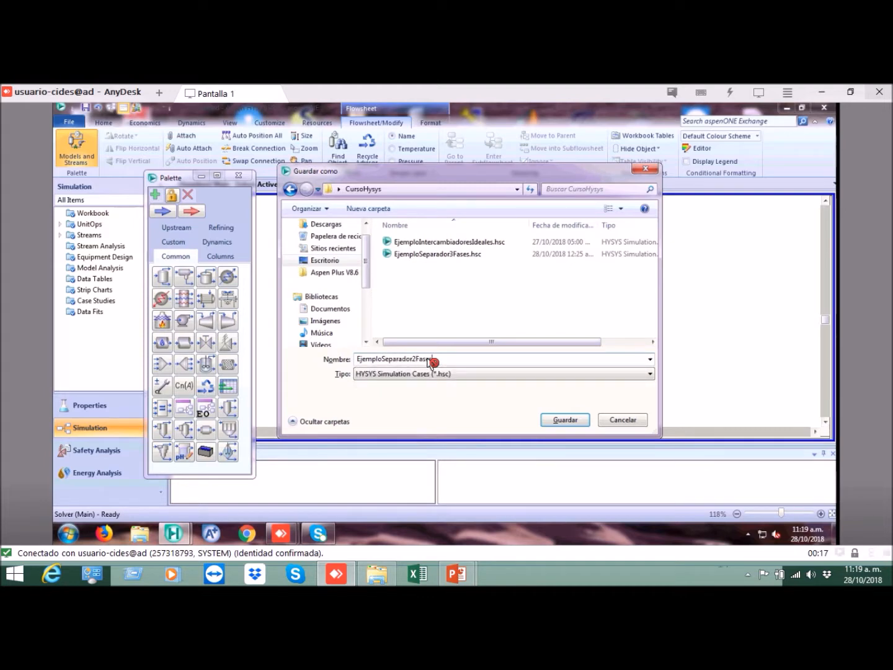
pyautogui.press('Return')
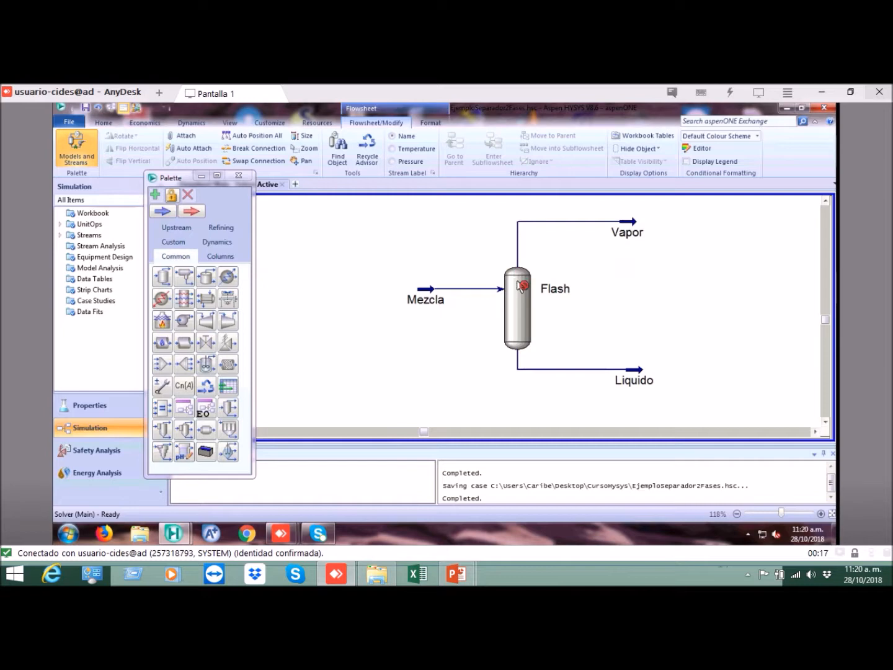
# Step: Switch to the PowerPoint slide show to review the flash separator exercise statement, and return to HYSYS
pyautogui.moveTo(456, 573)
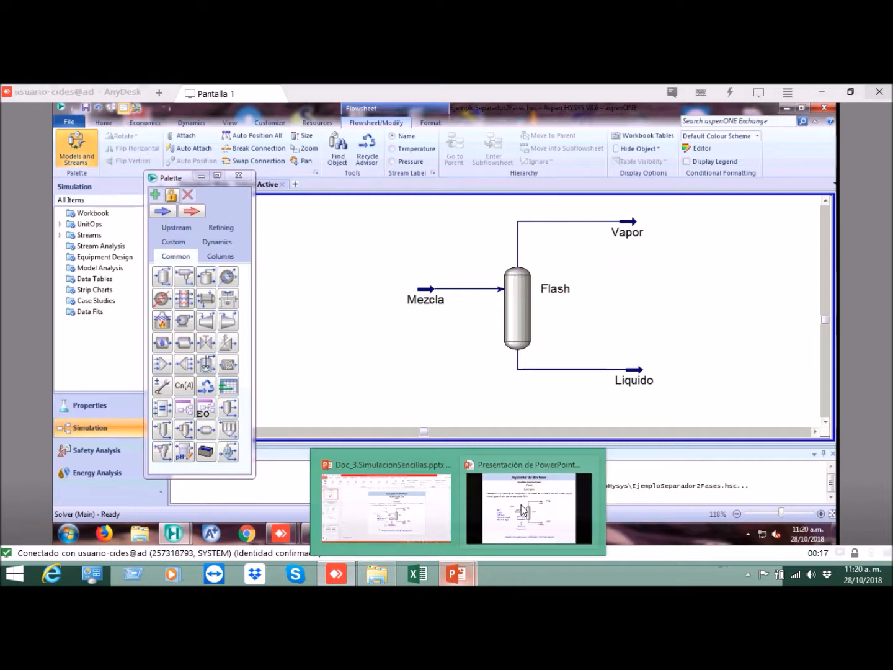
pyautogui.click(521, 505)
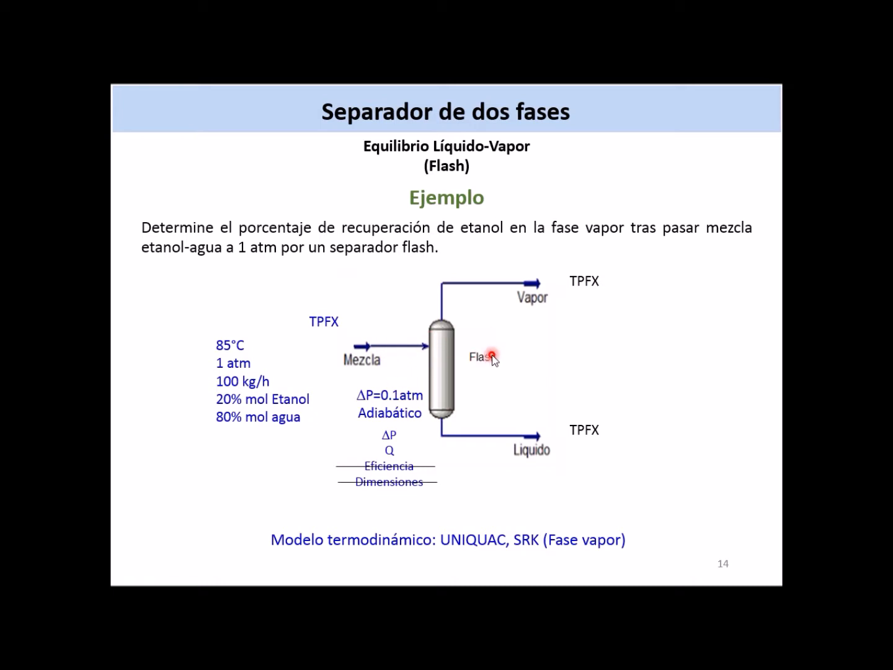
pyautogui.hotkey('alt', 'Tab')
# Step: Add a Spreadsheet operation to the flowsheet, to the right of the Flash separator between the Vapor and Liquido streams
pyautogui.click(631, 223)
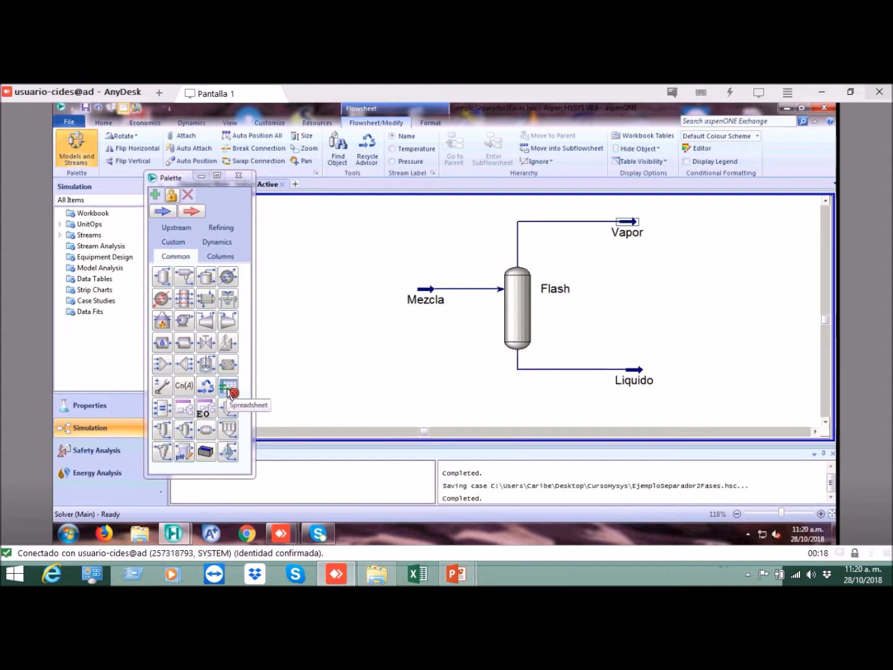
pyautogui.click(184, 260)
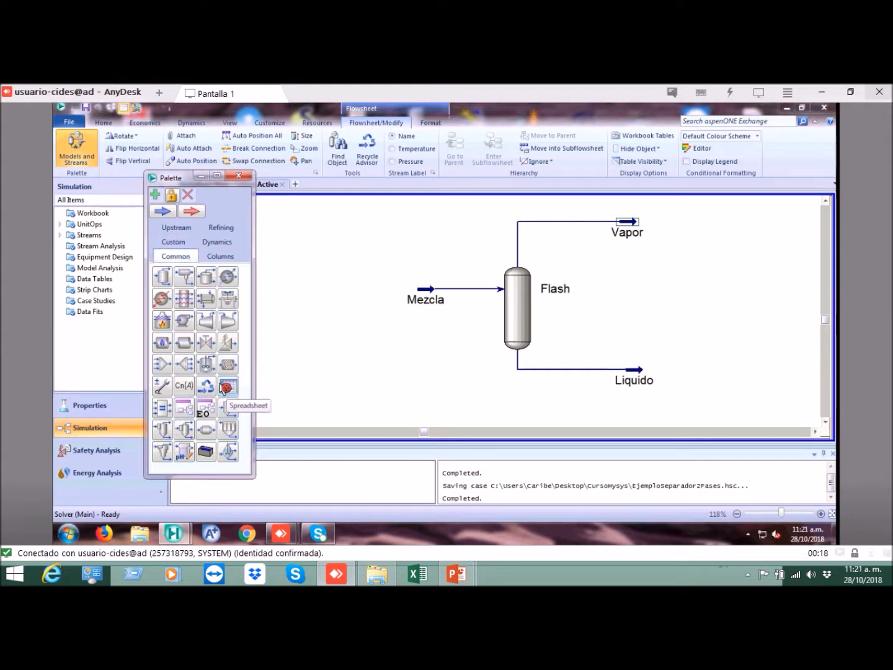
pyautogui.moveTo(230, 388); pyautogui.dragTo(711, 313)
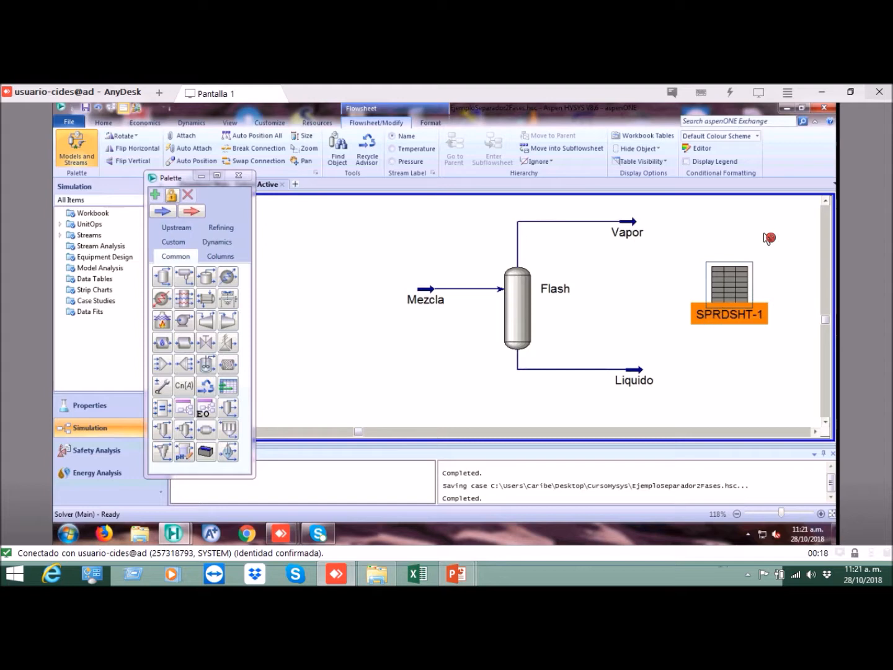
pyautogui.click(784, 237)
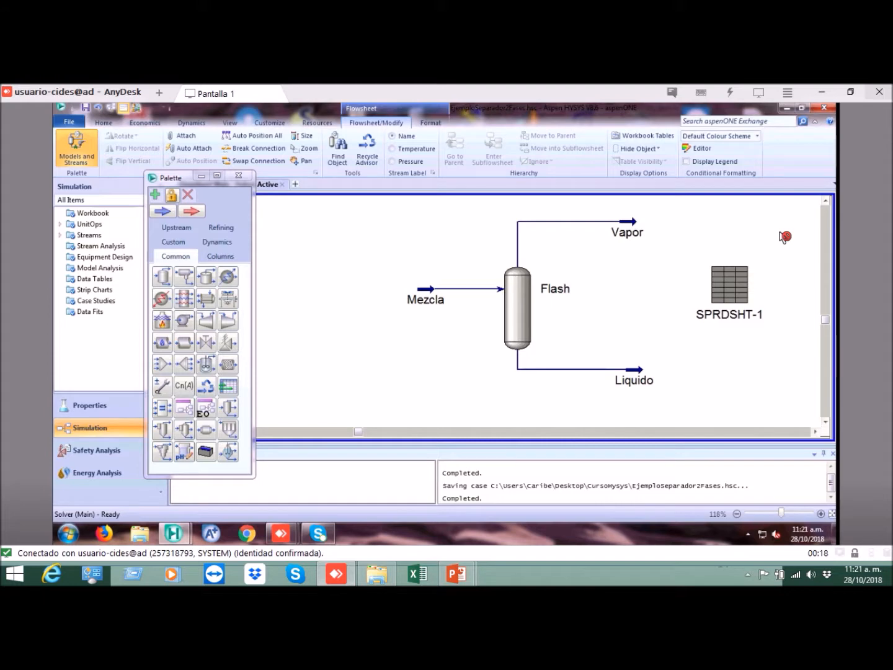
pyautogui.click(734, 285)
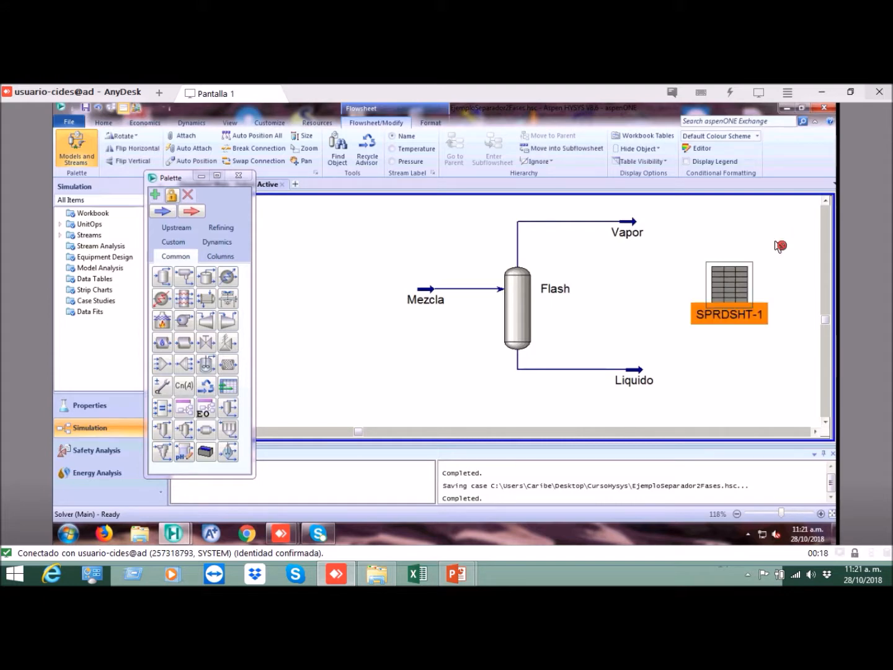
pyautogui.click(779, 243)
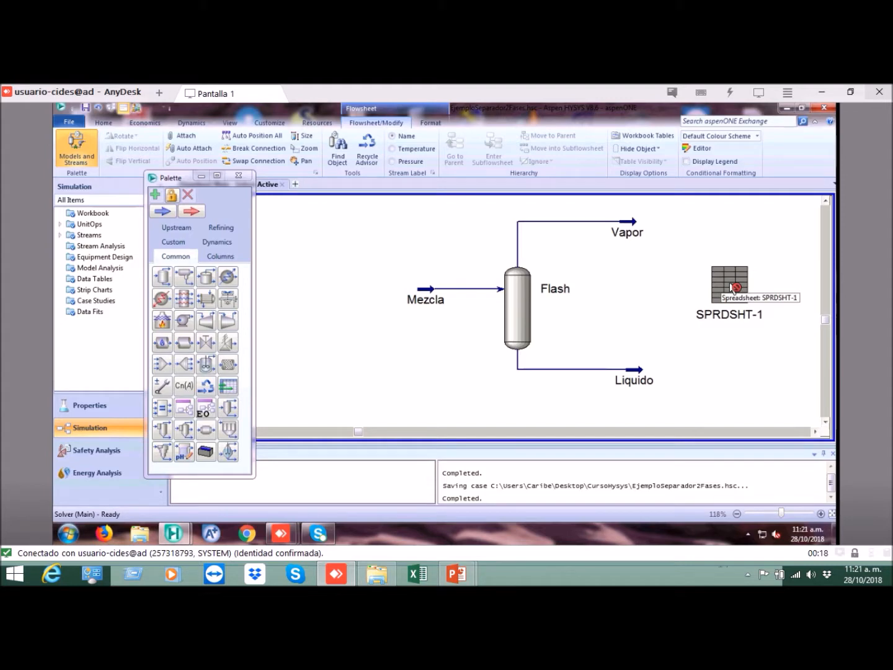
# Step: Open the new spreadsheet operation and examine its size parameters and its empty cell grid
pyautogui.doubleClick(736, 284)
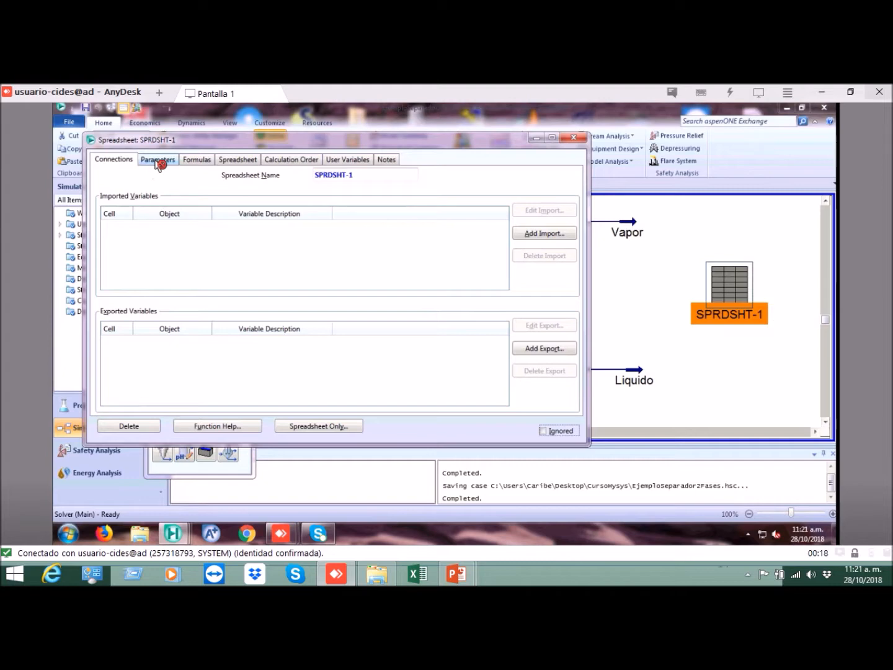
pyautogui.click(160, 161)
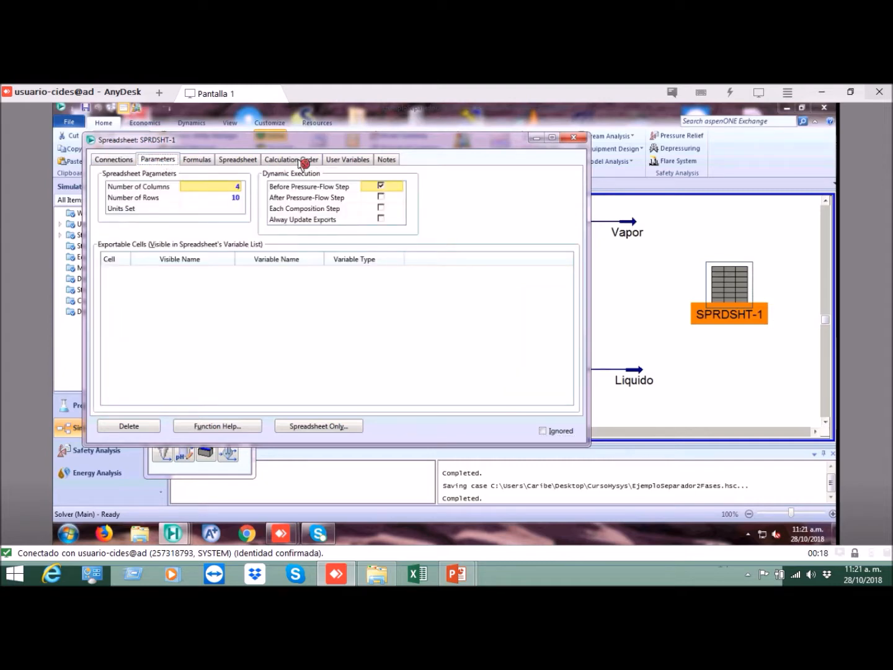
pyautogui.click(231, 162)
pyautogui.click(160, 163)
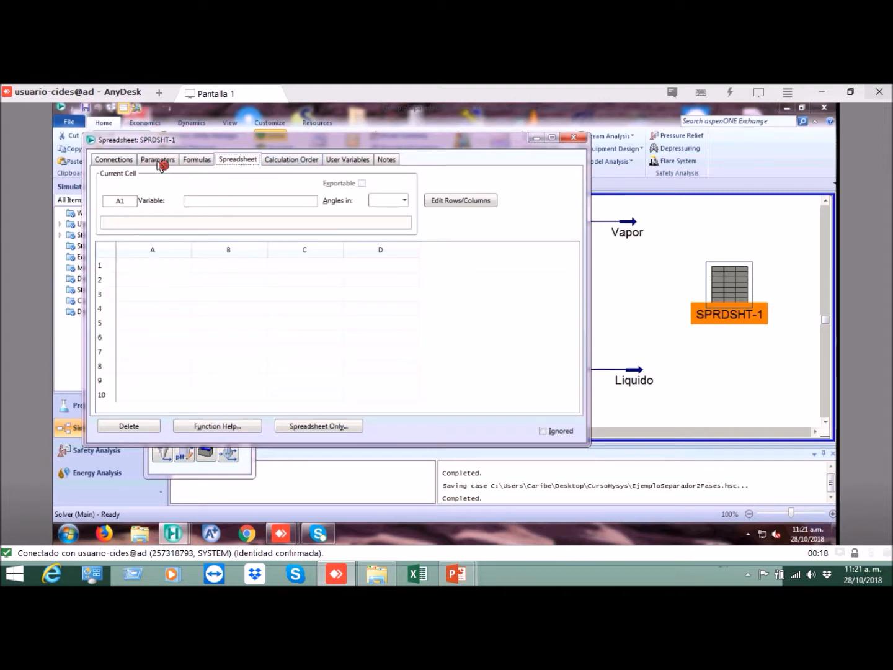
pyautogui.click(227, 164)
pyautogui.click(160, 163)
pyautogui.click(238, 165)
pyautogui.click(168, 164)
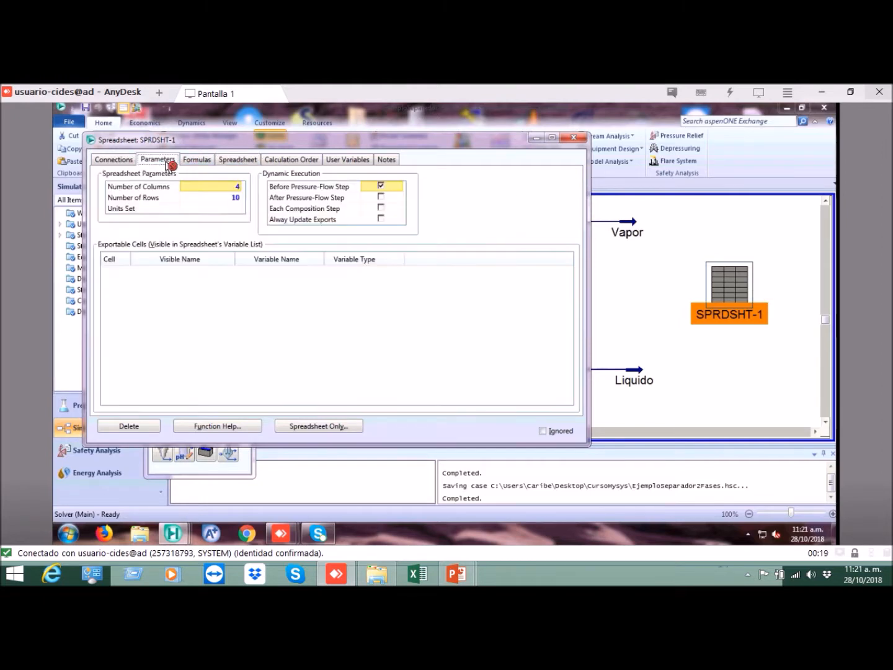
# Step: Check the spreadsheet's column and row settings and set its units set to EuroSI
pyautogui.click(230, 199)
pyautogui.click(235, 186)
pyautogui.click(235, 198)
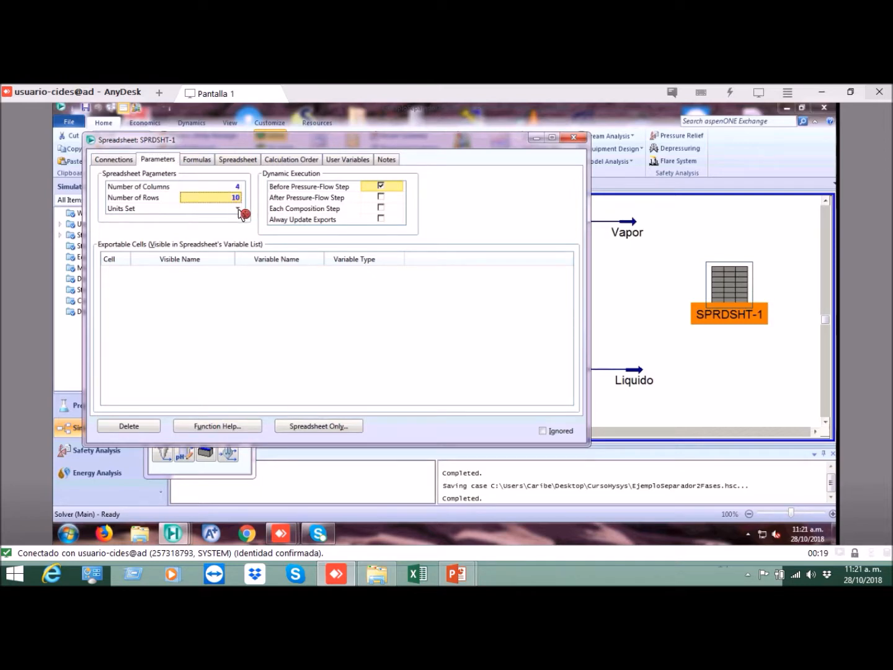
pyautogui.click(222, 211)
pyautogui.moveTo(227, 146); pyautogui.dragTo(357, 152)
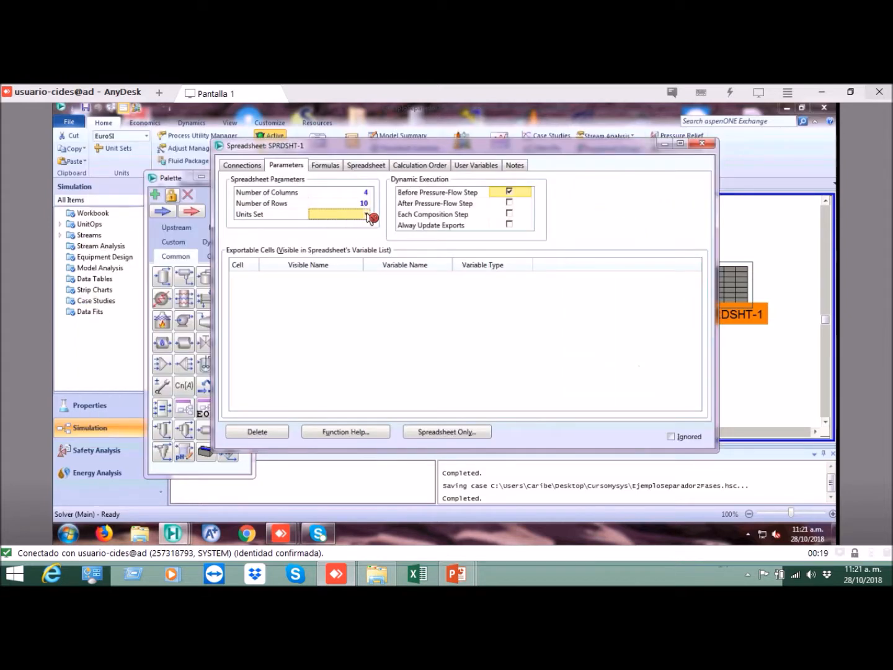
pyautogui.click(369, 215)
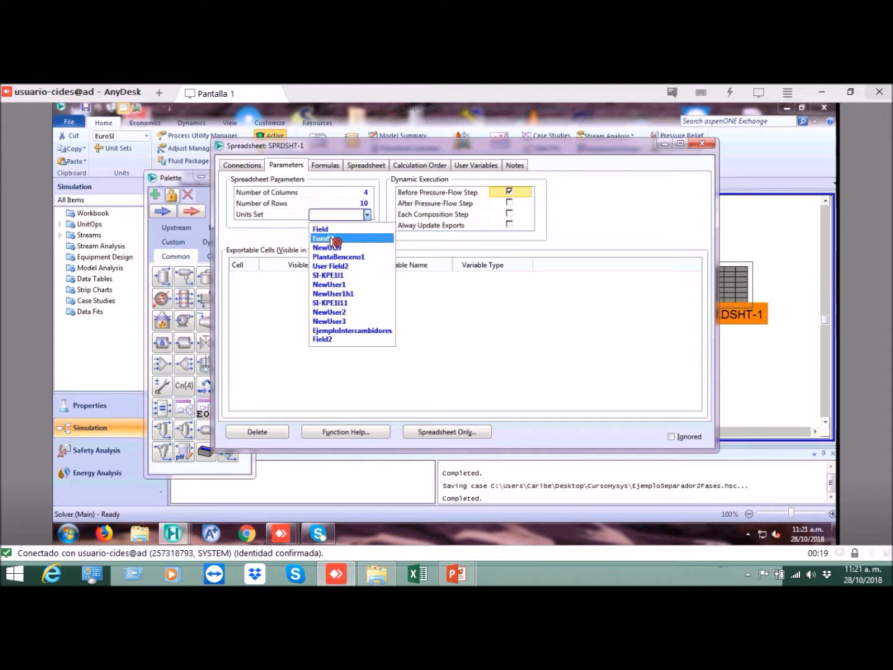
pyautogui.click(336, 241)
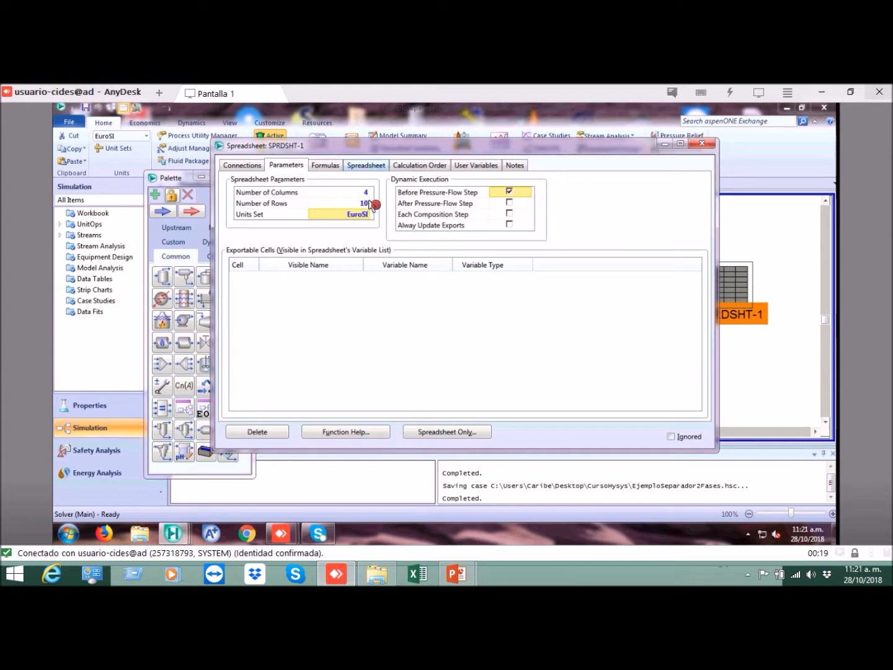
# Step: Enter the label "Flujo etanol en la mezcla" in cell A2 of the spreadsheet
pyautogui.click(371, 166)
pyautogui.click(308, 274)
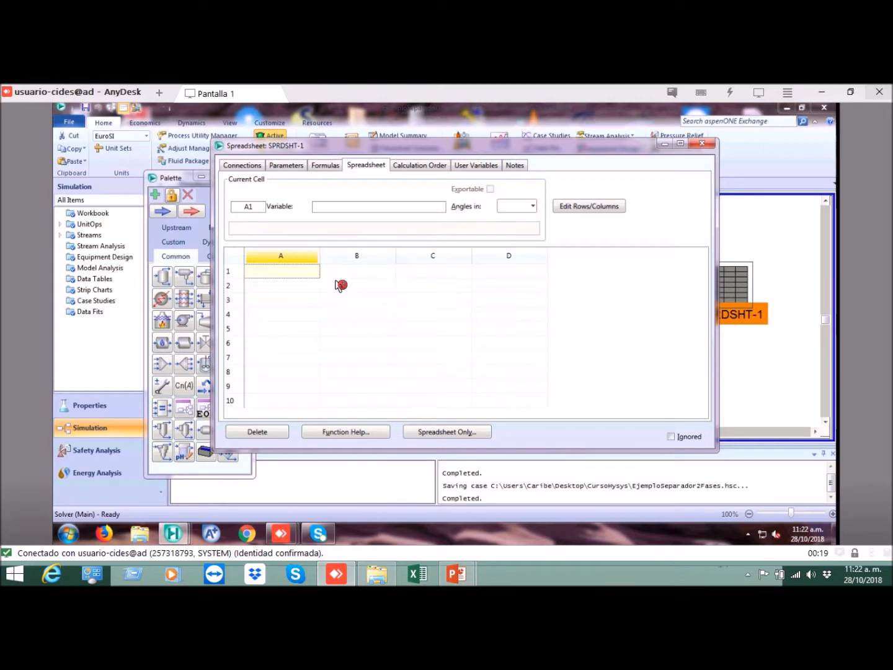
pyautogui.moveTo(599, 152); pyautogui.dragTo(647, 363)
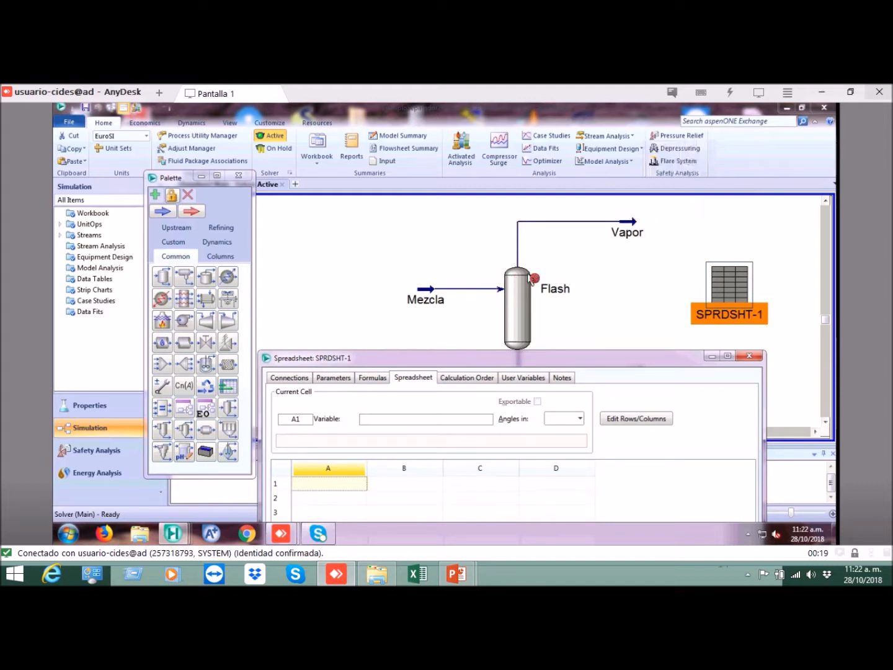
pyautogui.moveTo(549, 361); pyautogui.dragTo(545, 184)
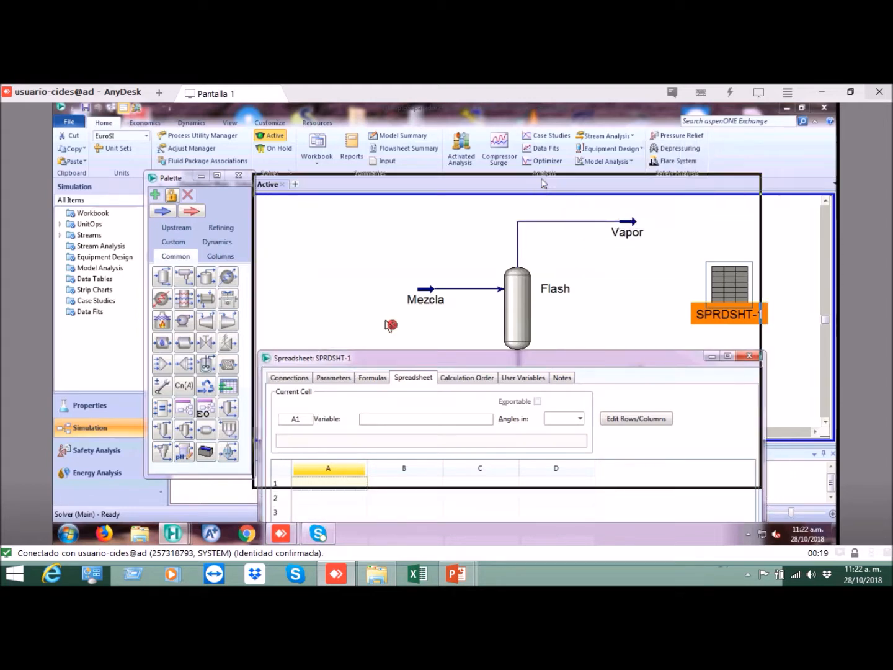
pyautogui.click(360, 325)
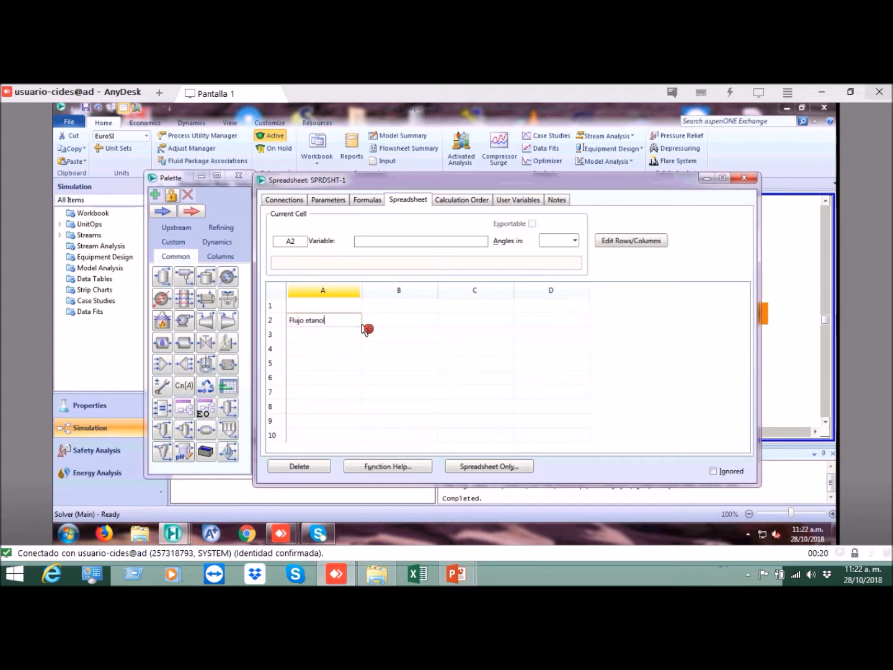
pyautogui.write('la...')
pyautogui.press('Return')
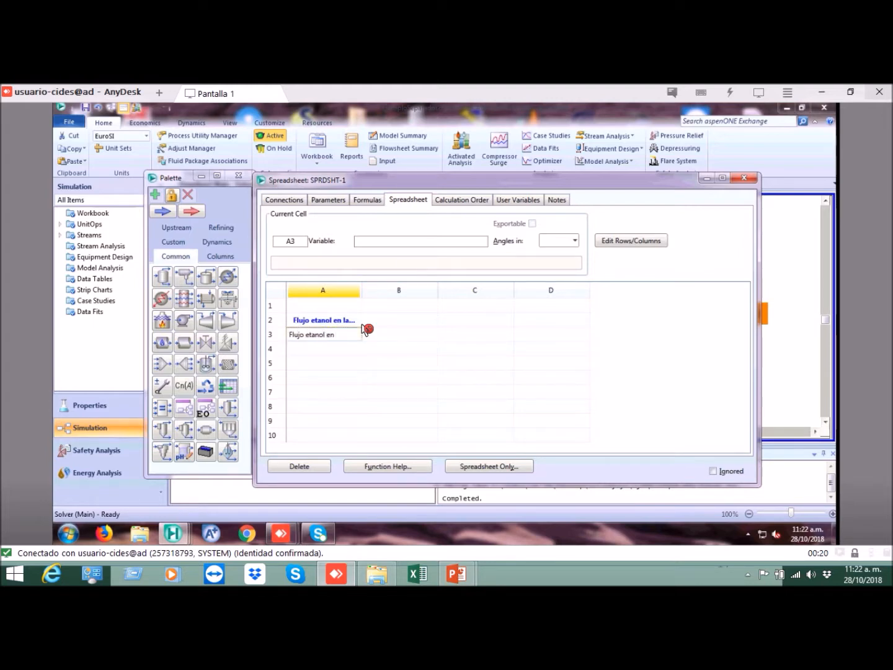
# Step: Enter the label "Flujo etanol en el vapor" in cell A3 and widen column A to fit the labels
pyautogui.write('Flujo etanol en el vapor')
pyautogui.press('Return')
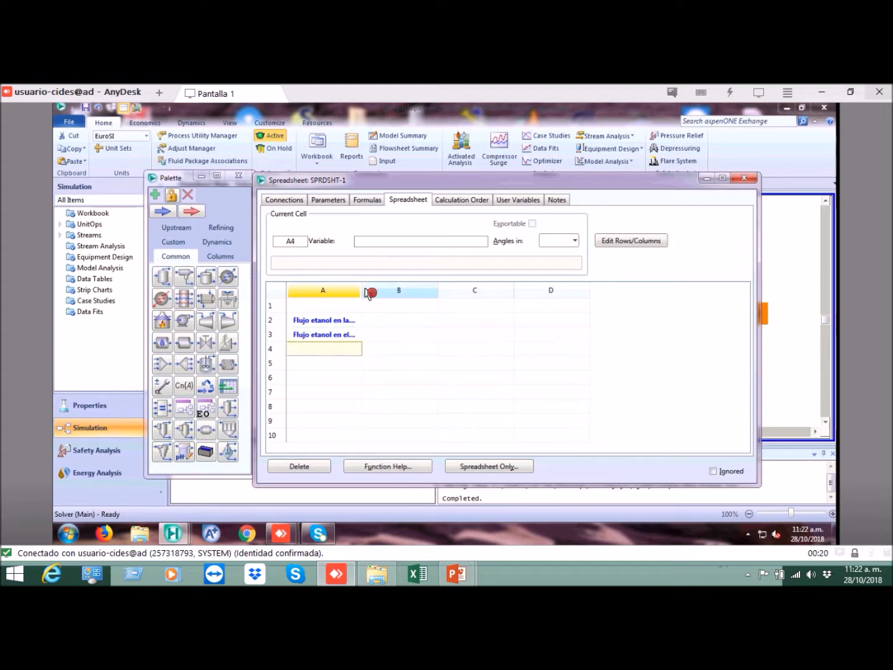
pyautogui.moveTo(369, 293)
pyautogui.mouseDown()
pyautogui.moveTo(397, 294)
pyautogui.moveTo(385, 299)
pyautogui.mouseUp()
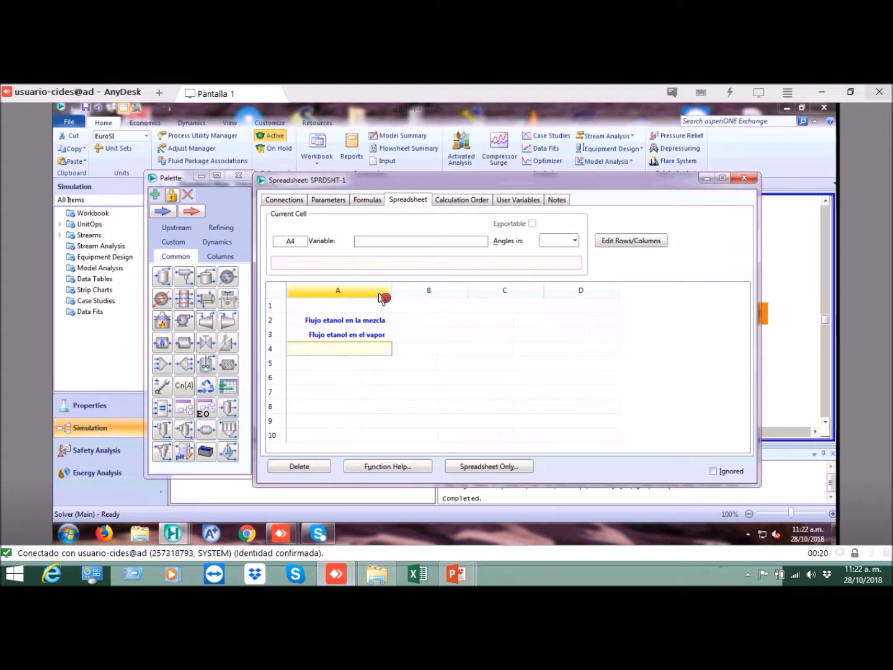
# Step: Widen column A of the spreadsheet slightly more around its two flow labels
pyautogui.click(370, 320)
pyautogui.click(377, 339)
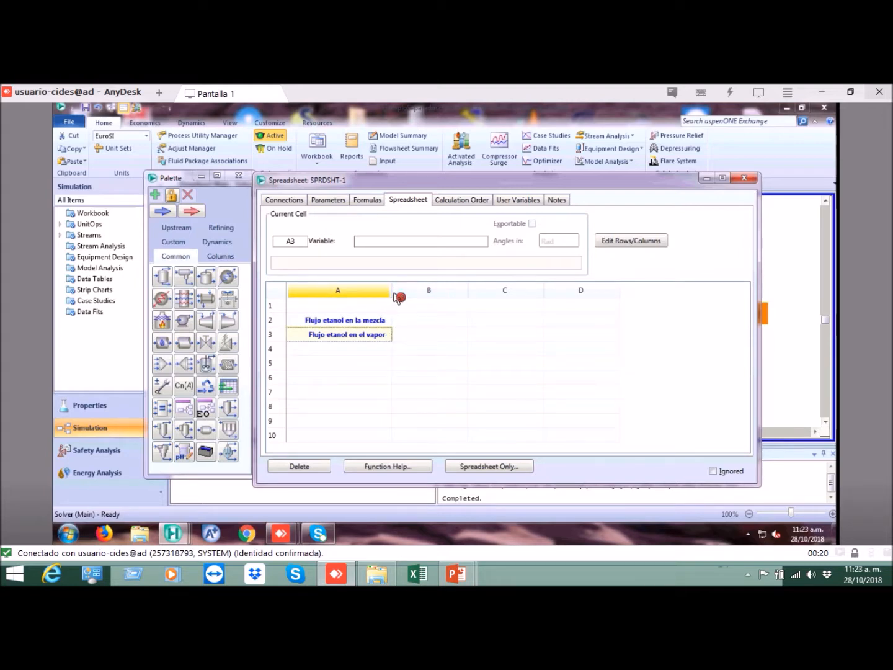
pyautogui.moveTo(393, 293); pyautogui.dragTo(404, 292)
# Step: Enter the unit label "[kg/h]" in cells C2 and C3, beside the two ethanol flow rows
pyautogui.click(415, 325)
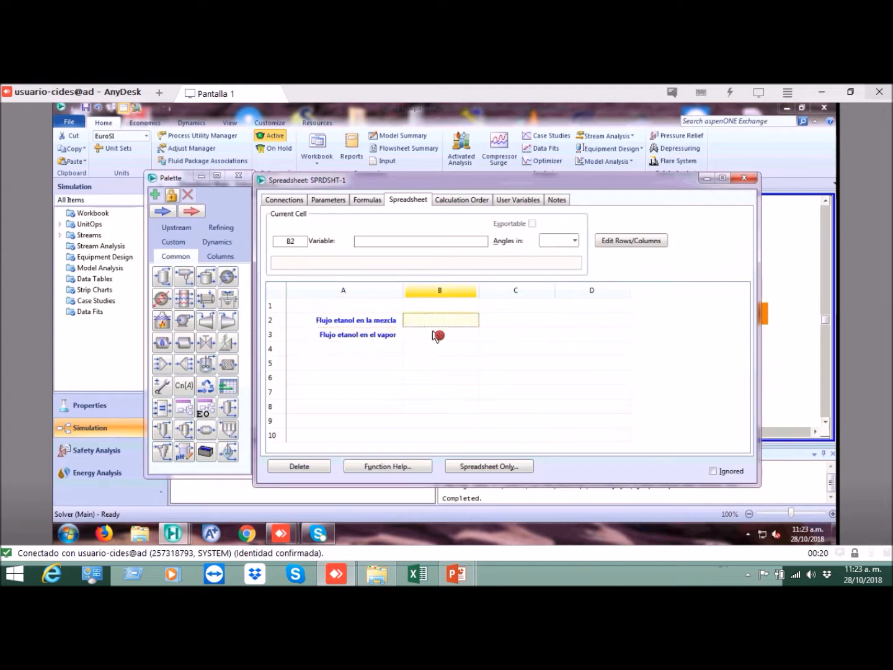
pyautogui.click(498, 326)
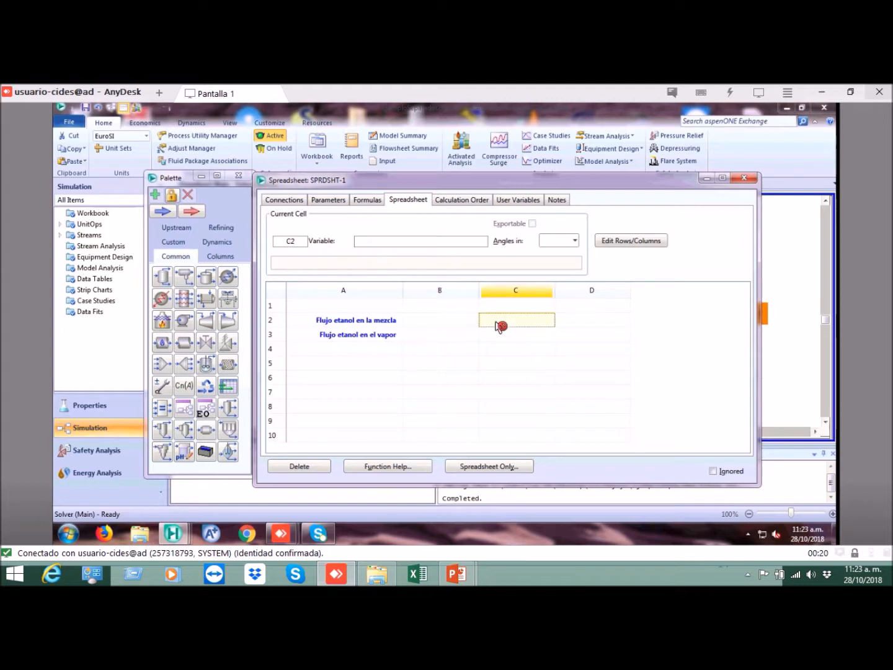
pyautogui.click(515, 329)
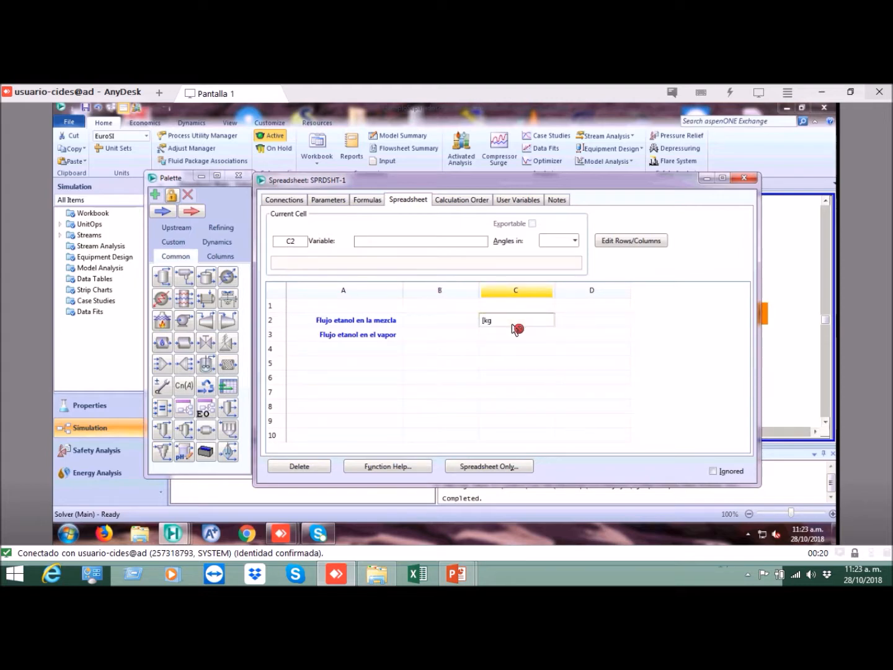
pyautogui.write('[kg/h]')
pyautogui.press('Return')
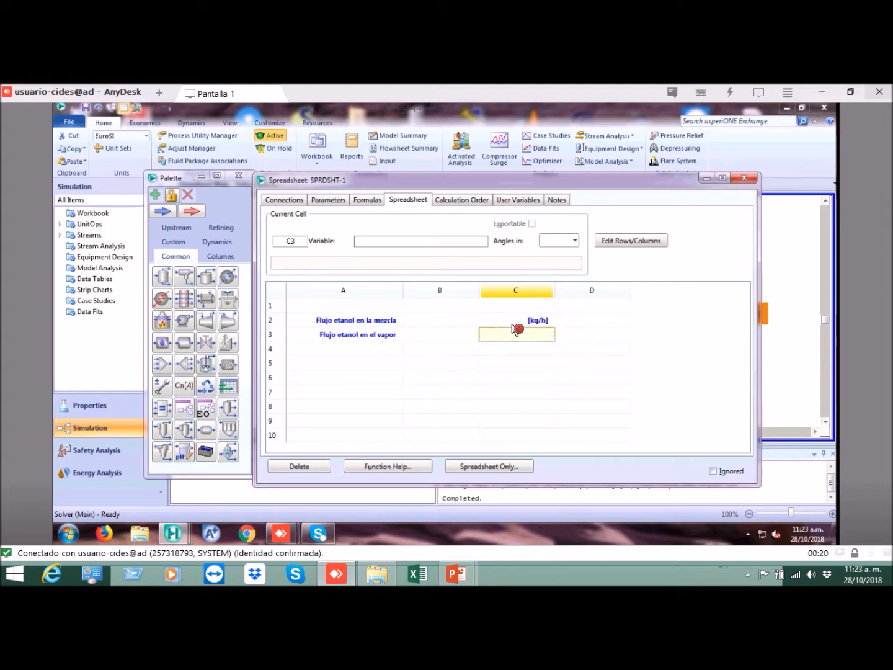
pyautogui.click(515, 327)
pyautogui.press('Down')
pyautogui.write('[kg/h]')
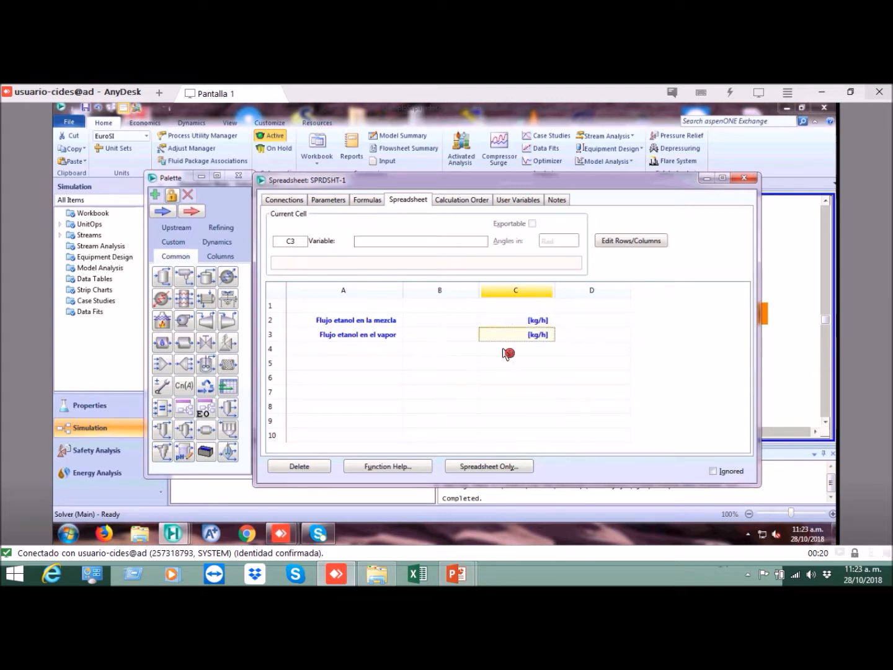
# Step: Enter the label "Porcentaje de recuperacion etanol" in cell A4
pyautogui.click(395, 351)
pyautogui.write('Po')
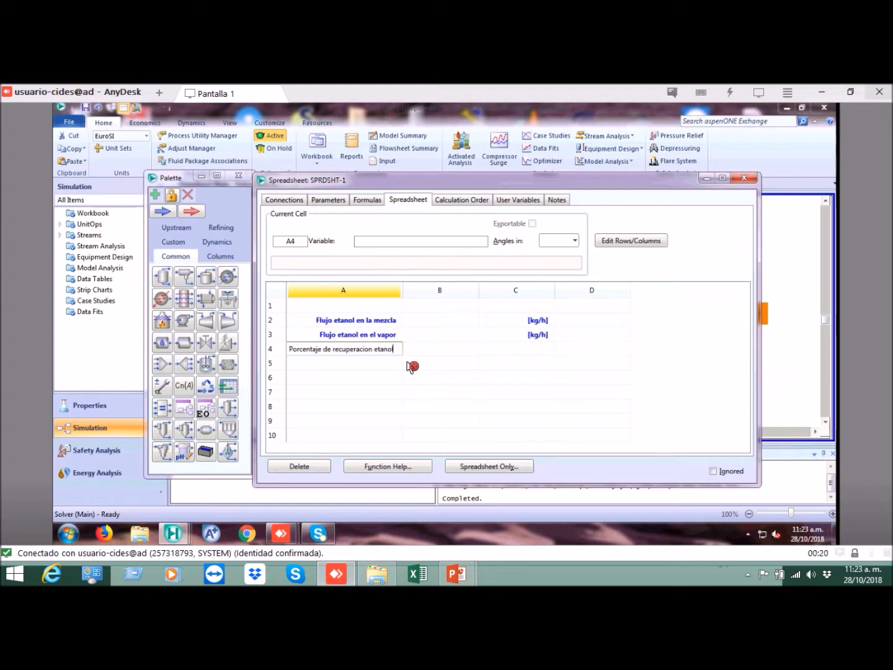
pyautogui.press('Return')
pyautogui.press('Up')
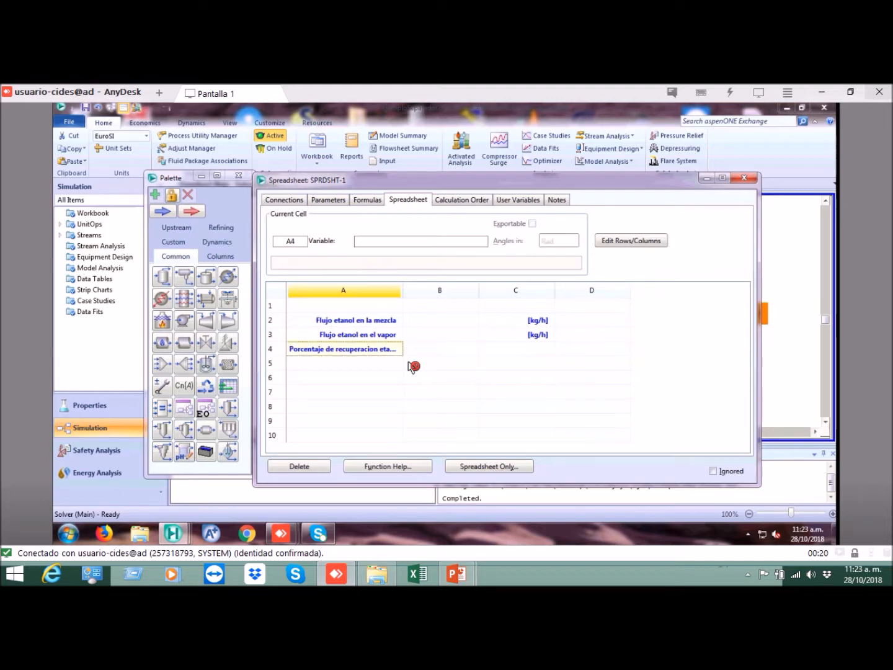
# Step: Reword the label in cell A4 to "% recuperacion etanol en el vapor" and widen column A to fit it
pyautogui.doubleClick(356, 351)
pyautogui.press('Home')
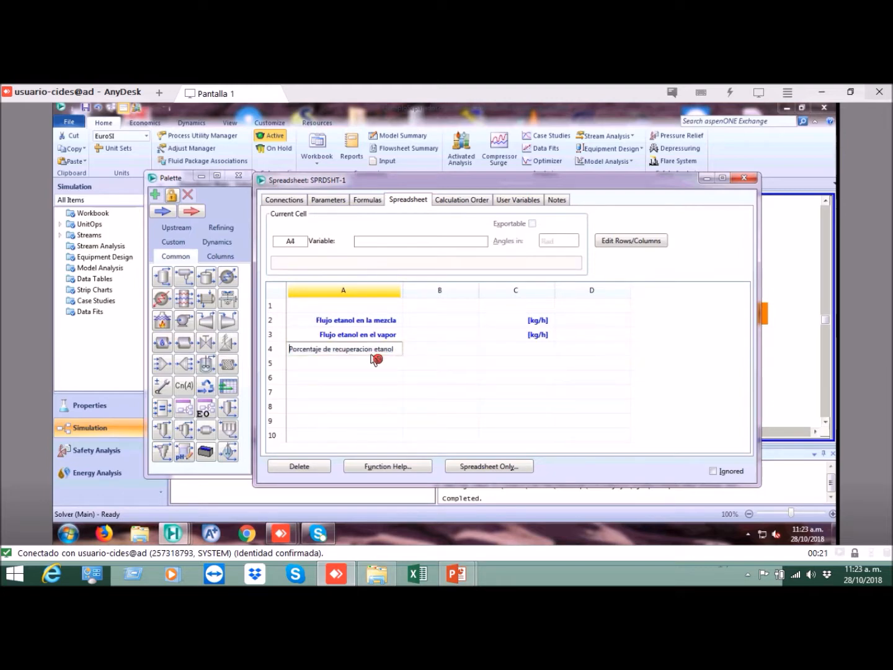
pyautogui.hotkey('ctrl', 'shift', 'Right')
pyautogui.write('%')
pyautogui.hotkey('ctrl', 'shift', 'Right')
pyautogui.press('Delete')
pyautogui.press('Return')
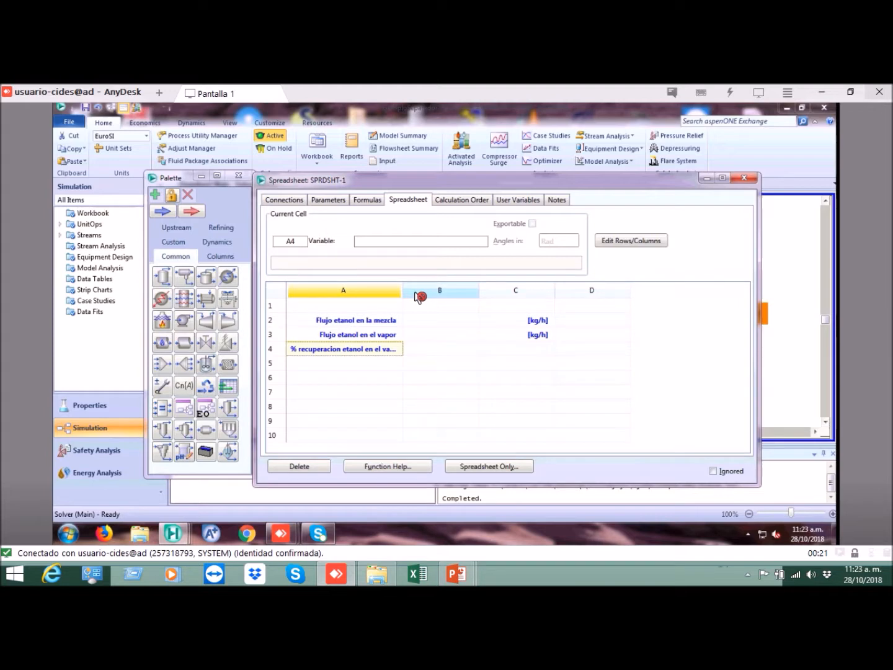
pyautogui.moveTo(402, 290); pyautogui.dragTo(415, 293)
# Step: Enter the unit label "[%]" in cell C4 of the recovery row
pyautogui.click(435, 352)
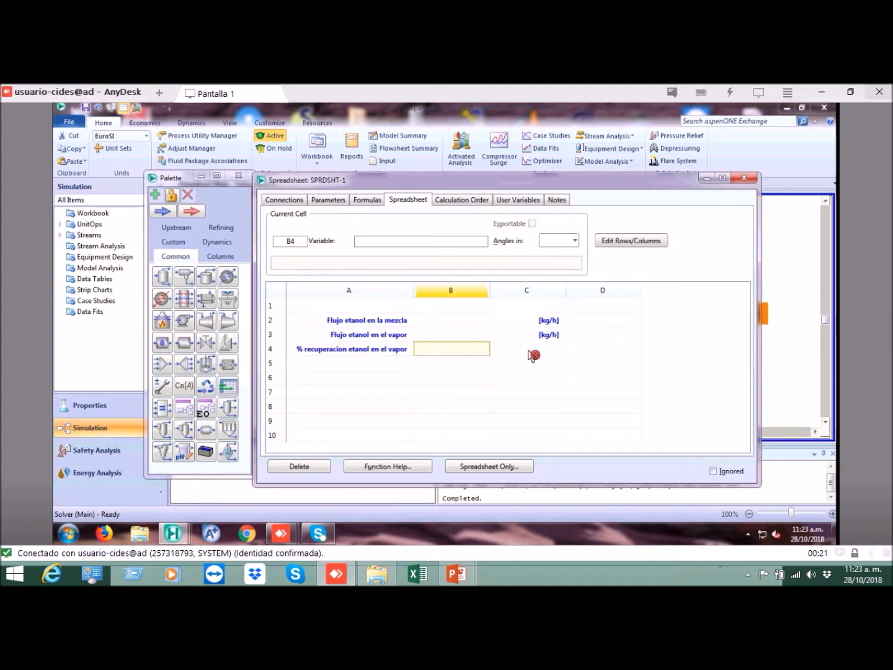
pyautogui.click(531, 354)
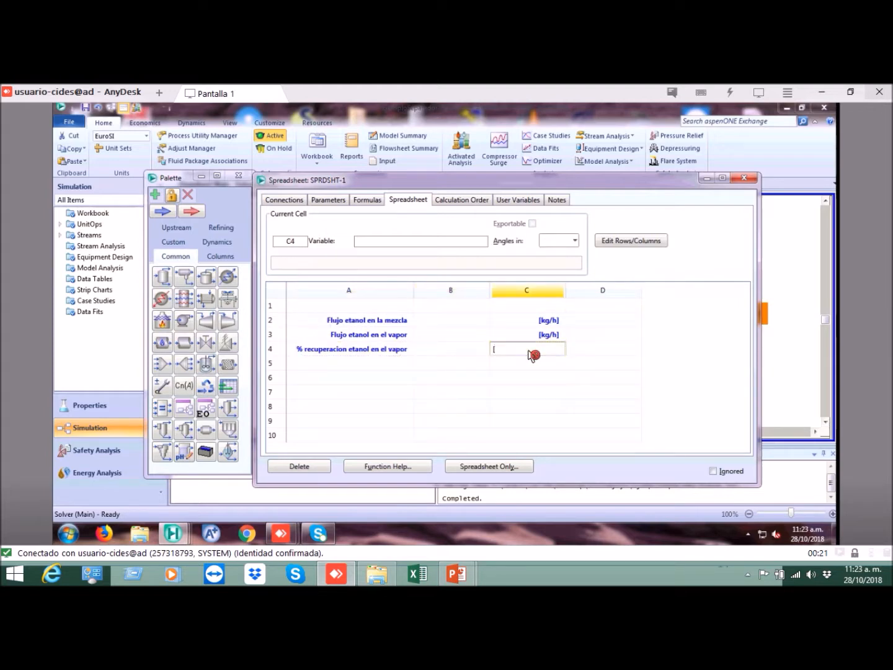
pyautogui.write('[%]')
pyautogui.press('Return')
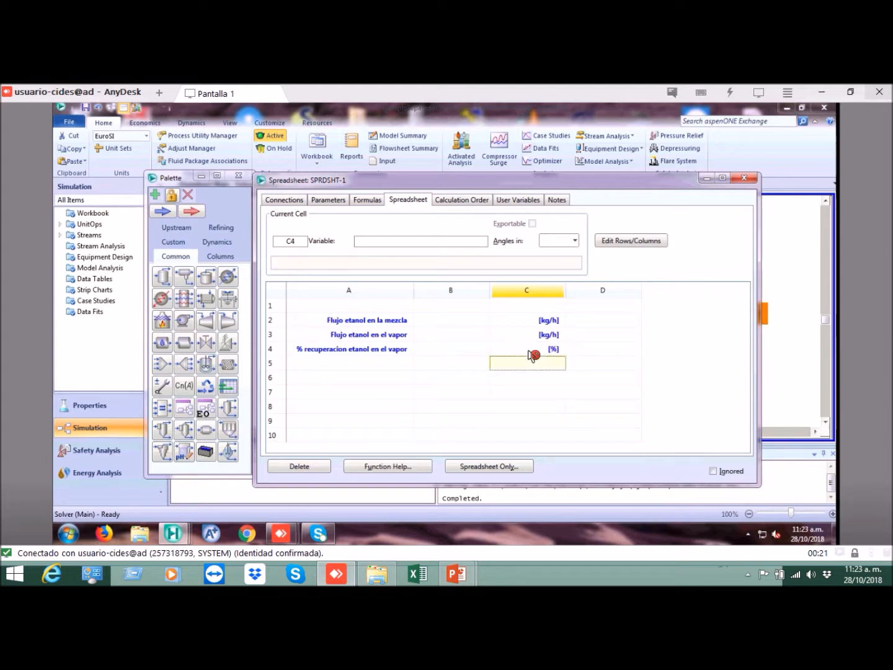
# Step: Uncover the flowsheet to look at the Mezcla stream, bring the spreadsheet back and review the labels in row 2
pyautogui.click(476, 323)
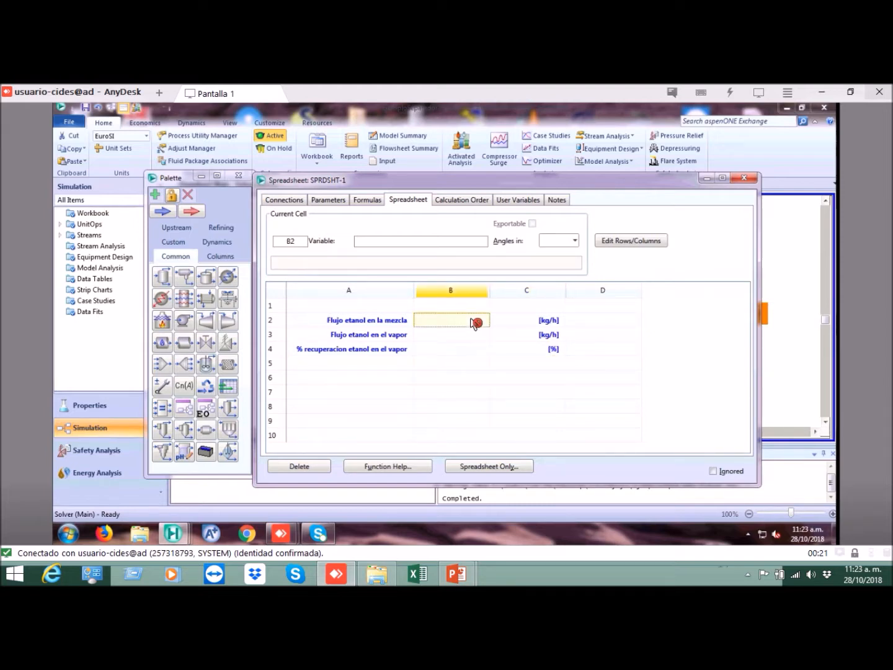
pyautogui.click(410, 323)
pyautogui.moveTo(498, 182); pyautogui.dragTo(434, 299)
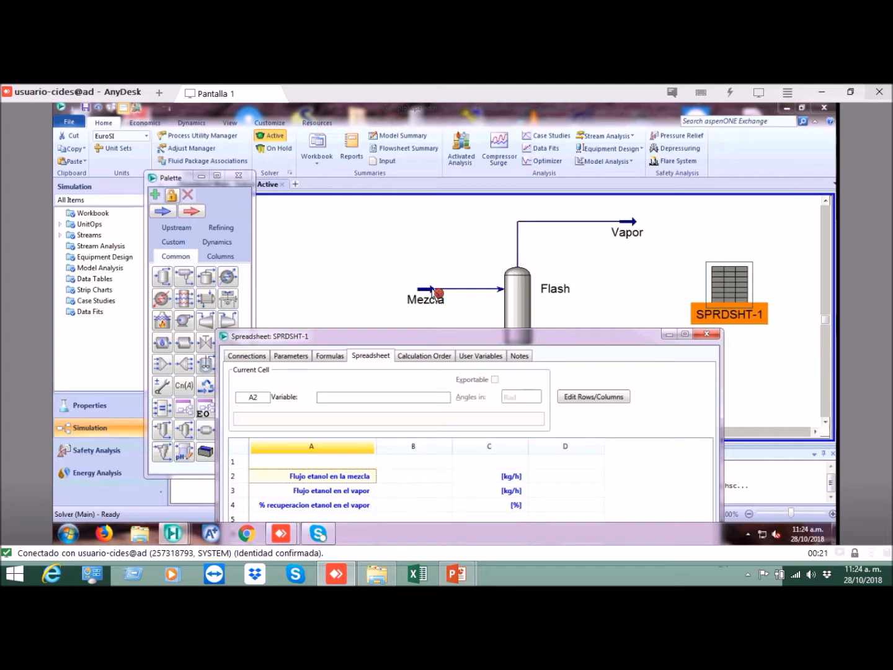
pyautogui.moveTo(447, 335); pyautogui.dragTo(496, 205)
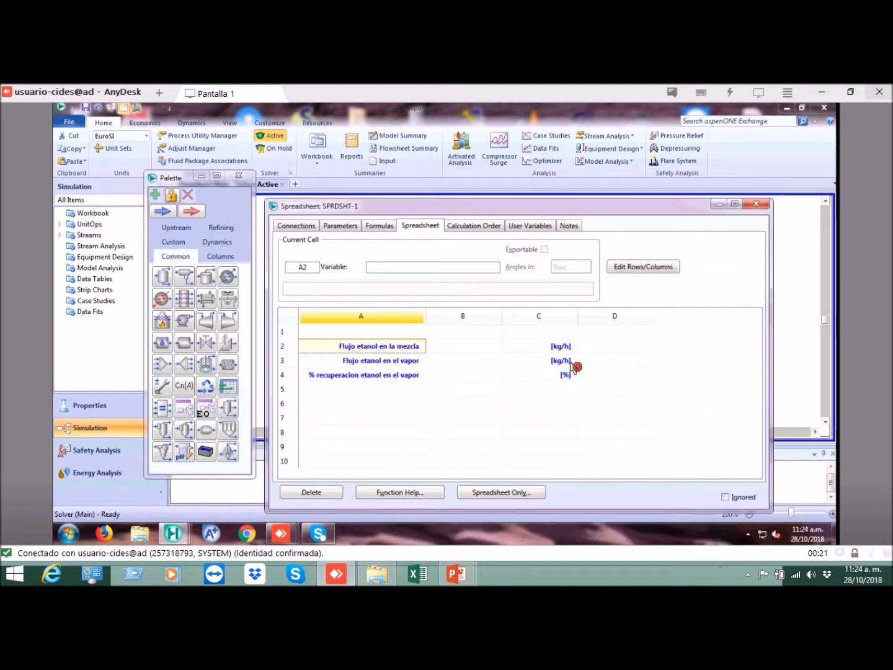
pyautogui.click(563, 349)
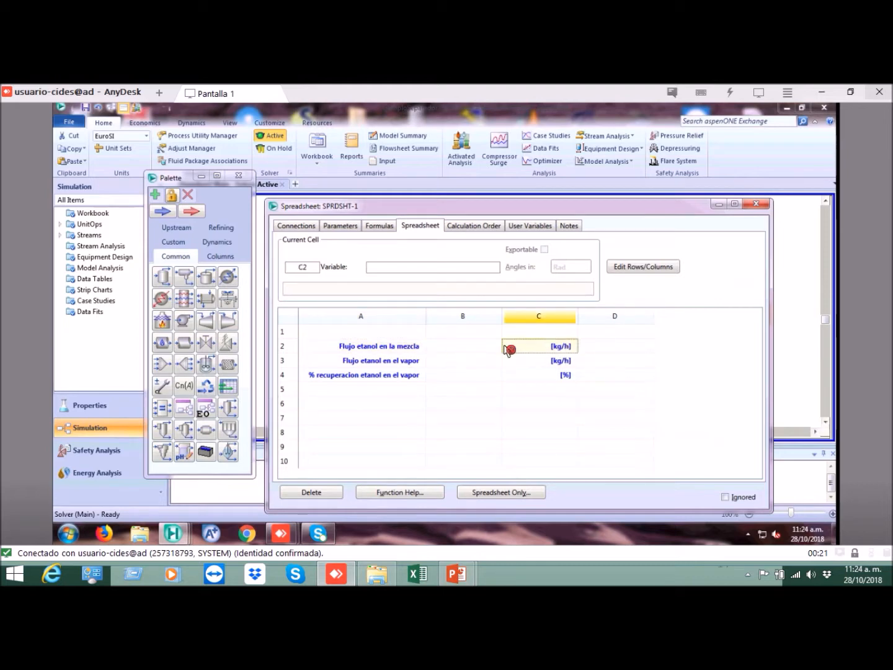
pyautogui.click(380, 348)
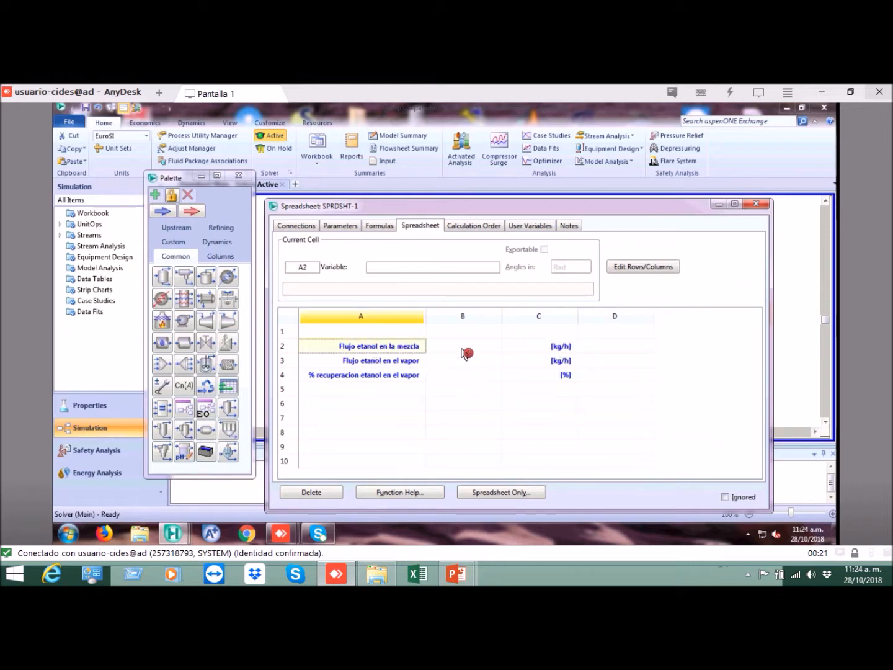
# Step: Start a variable import for cell B2 and choose the Mezcla stream as the source object
pyautogui.click(466, 352)
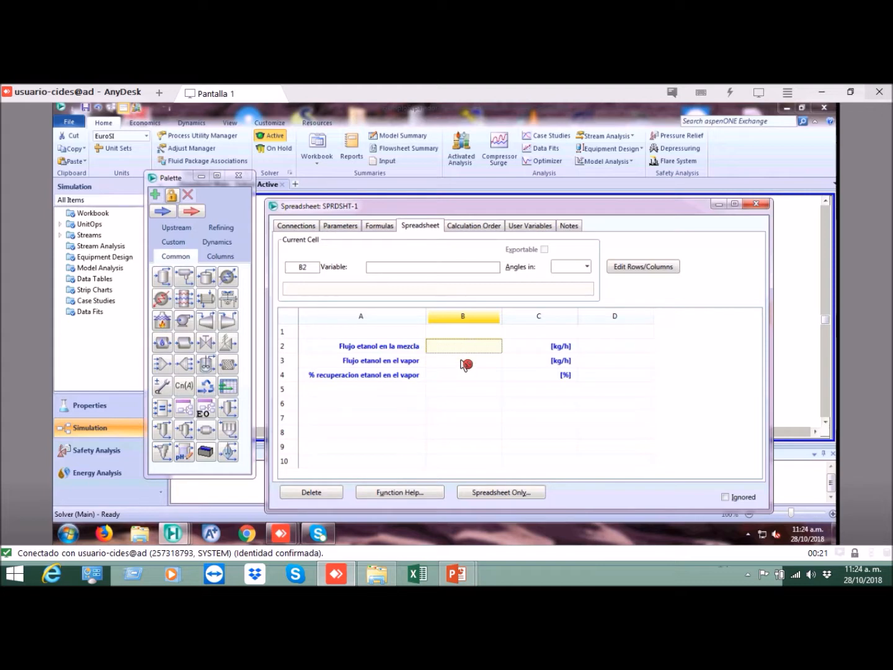
pyautogui.click(463, 358)
pyautogui.click(465, 349)
pyautogui.rightClick(454, 349)
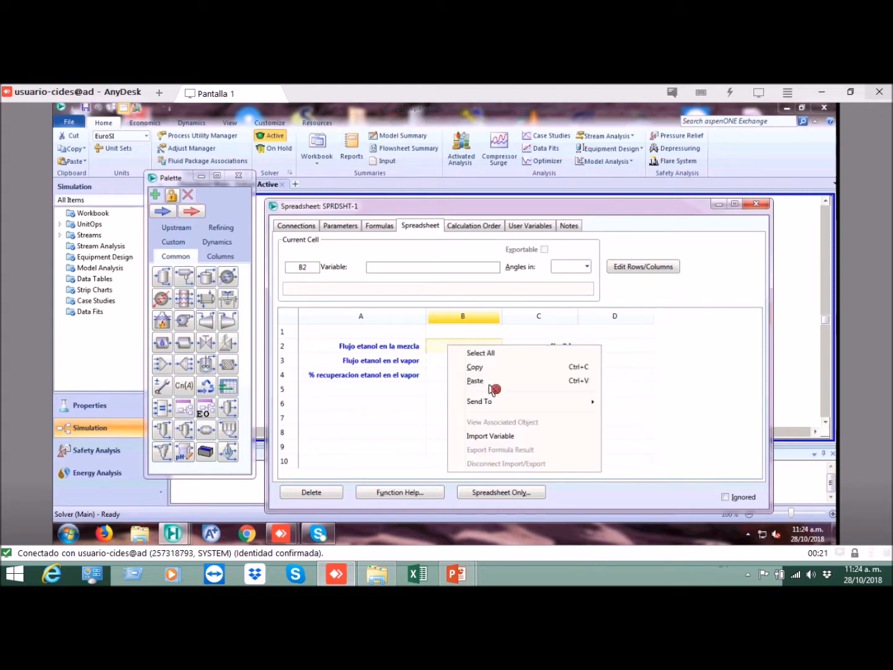
pyautogui.click(483, 437)
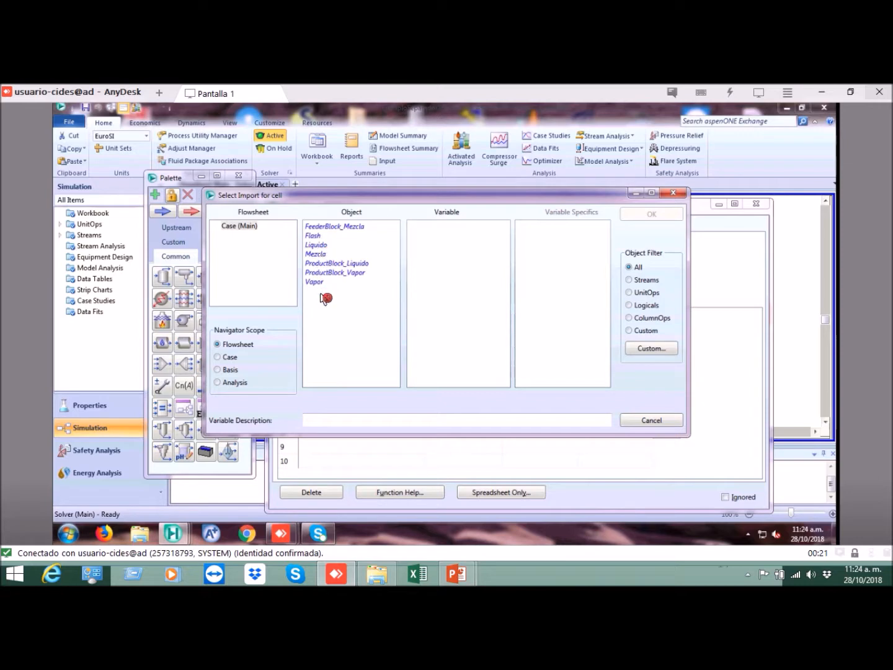
pyautogui.click(335, 254)
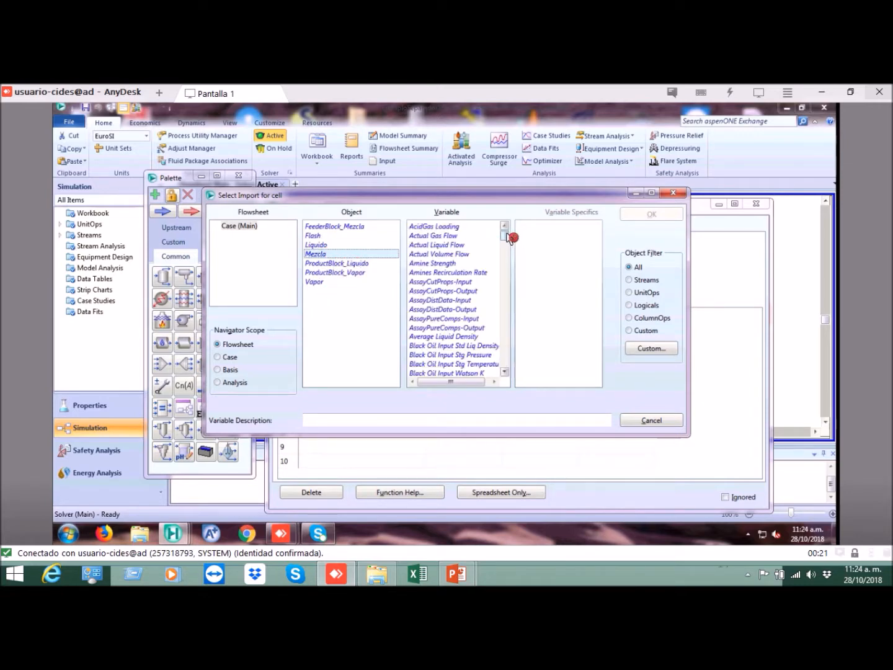
# Step: Examine the Master Comp mass, molar and volume flow and fraction variables offered for the Mezcla stream
pyautogui.moveTo(507, 238); pyautogui.dragTo(507, 297)
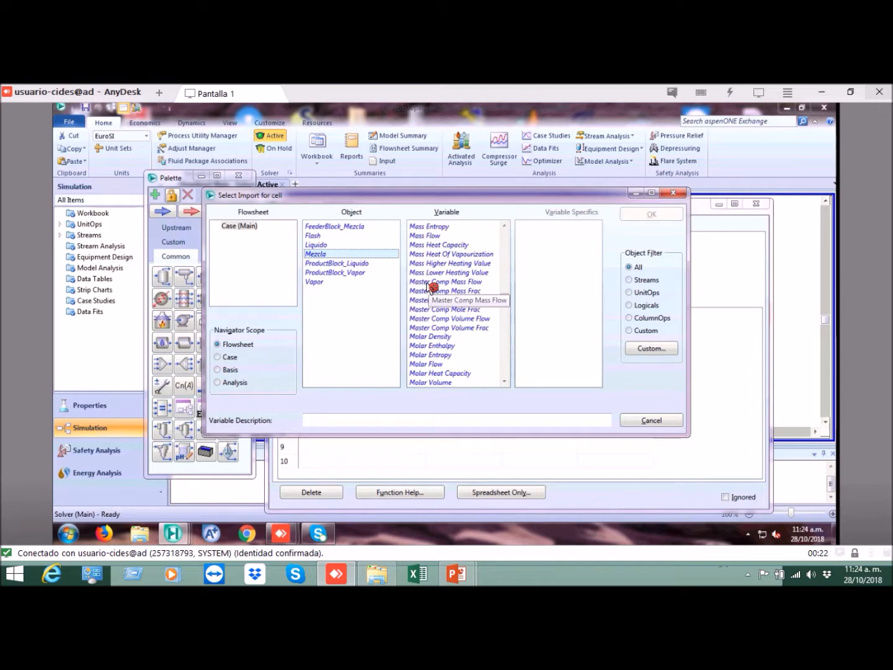
pyautogui.click(433, 283)
pyautogui.click(434, 292)
pyautogui.click(437, 301)
pyautogui.click(436, 310)
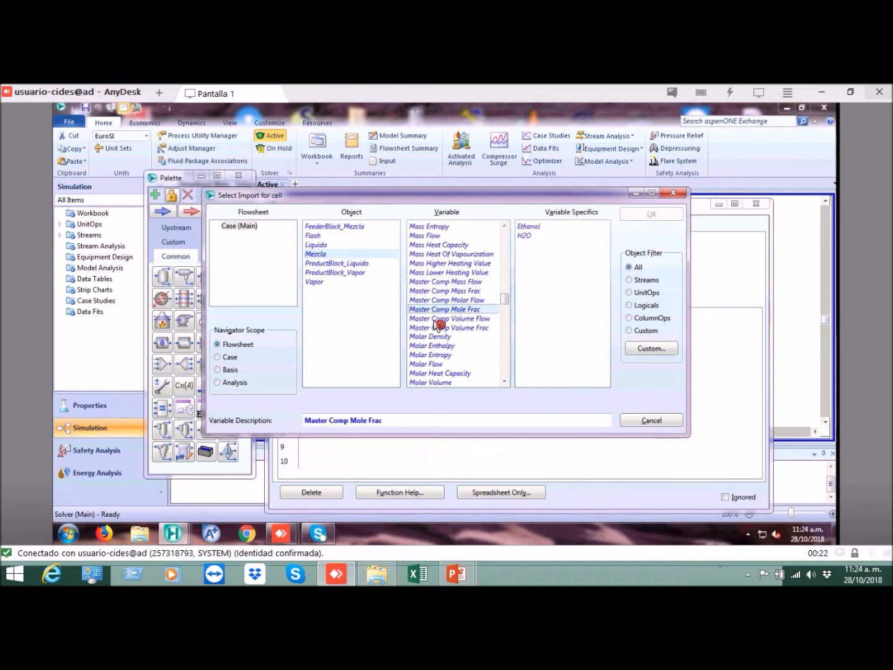
pyautogui.click(438, 319)
pyautogui.click(441, 327)
pyautogui.click(472, 283)
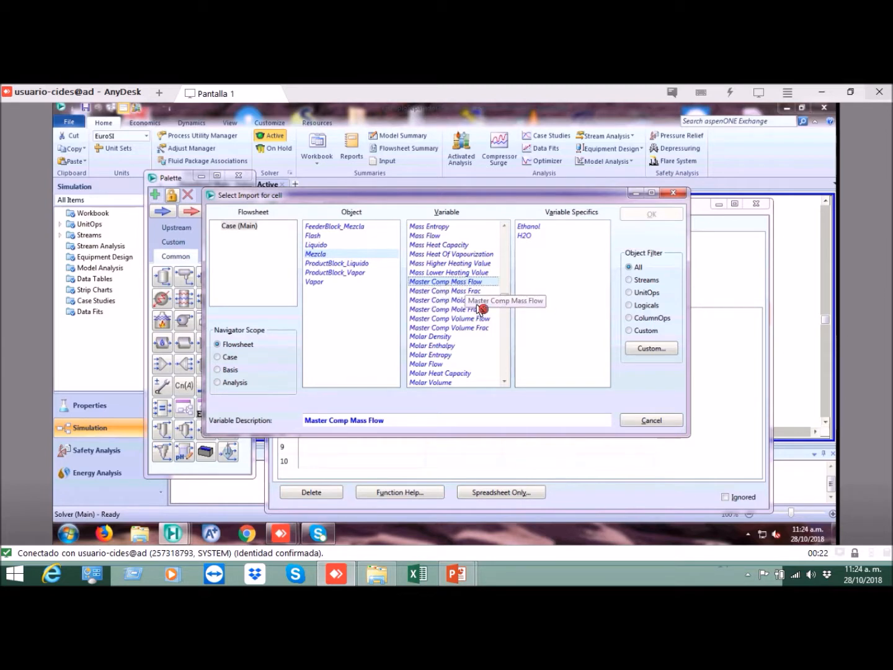
pyautogui.click(478, 292)
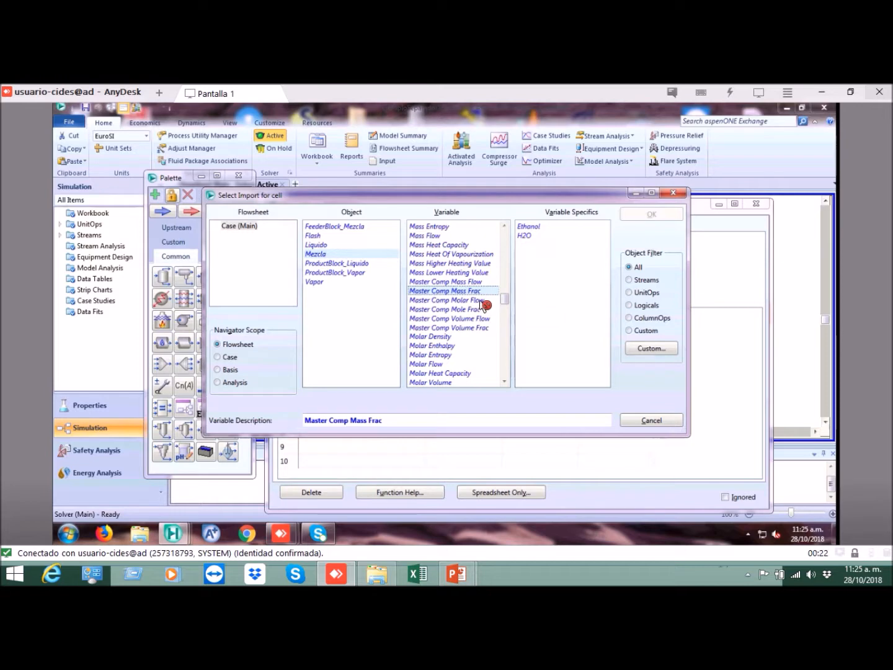
pyautogui.click(483, 300)
pyautogui.click(482, 310)
pyautogui.click(481, 318)
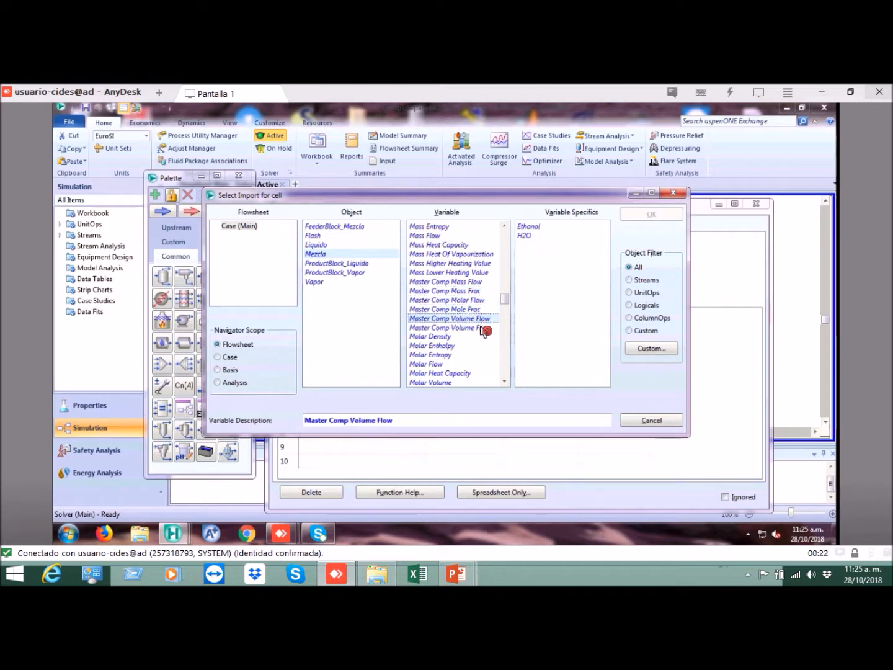
pyautogui.click(481, 327)
# Step: Import the Master Comp Mass Flow of Ethanol from the Mezcla stream into cell B2 and check the imported cell
pyautogui.click(472, 282)
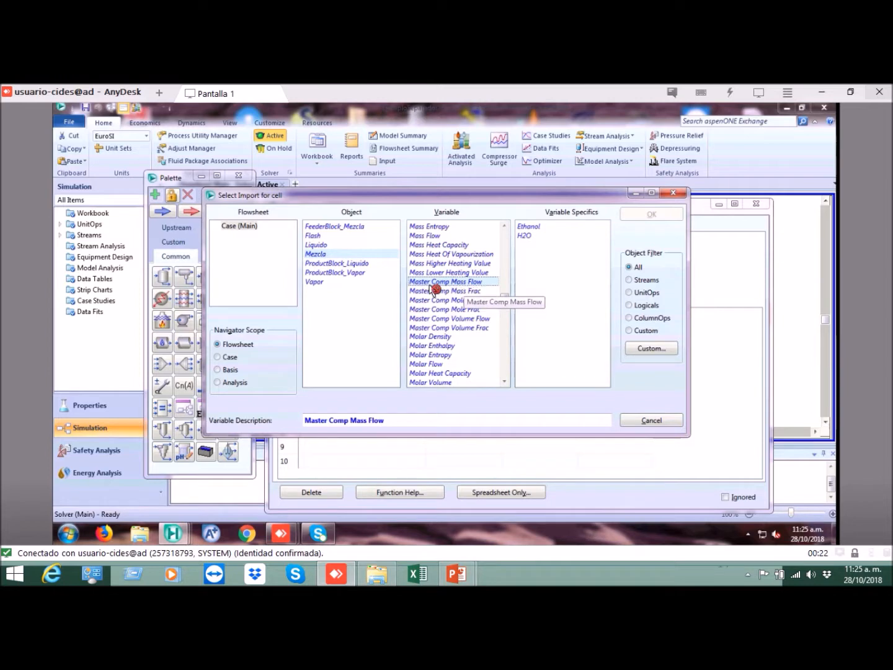
pyautogui.click(536, 228)
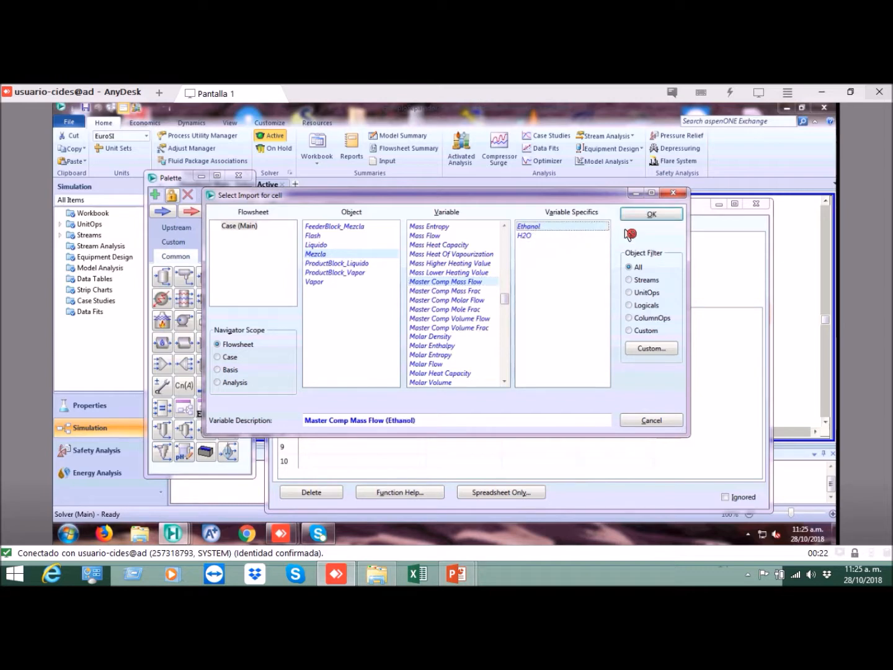
pyautogui.click(649, 217)
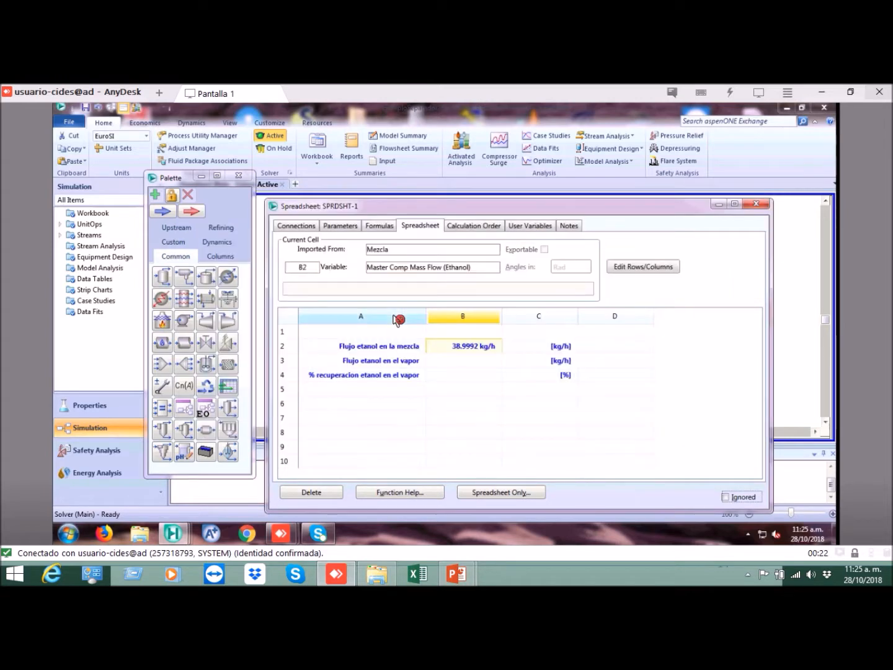
pyautogui.click(467, 354)
pyautogui.click(486, 351)
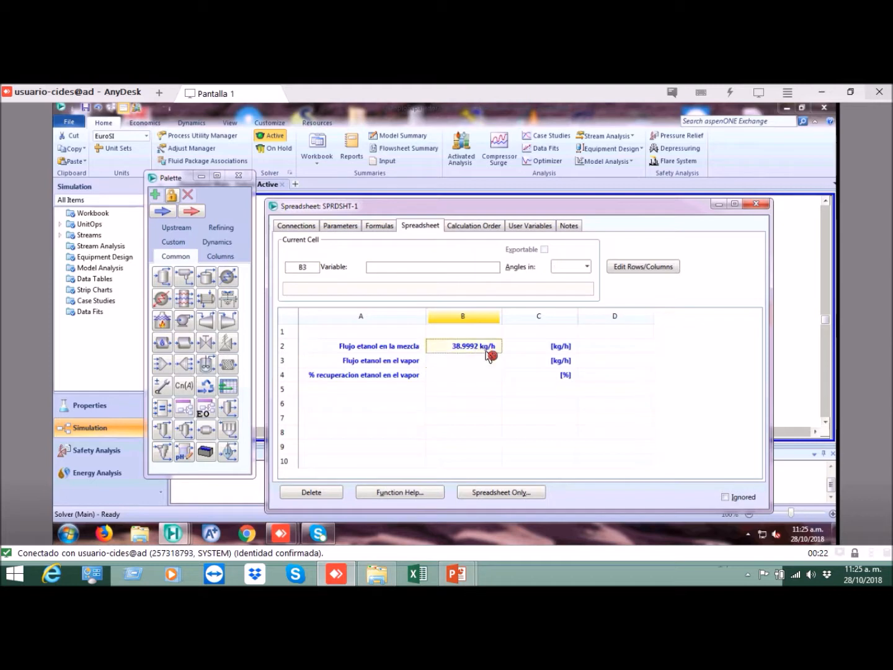
pyautogui.click(469, 363)
pyautogui.click(483, 352)
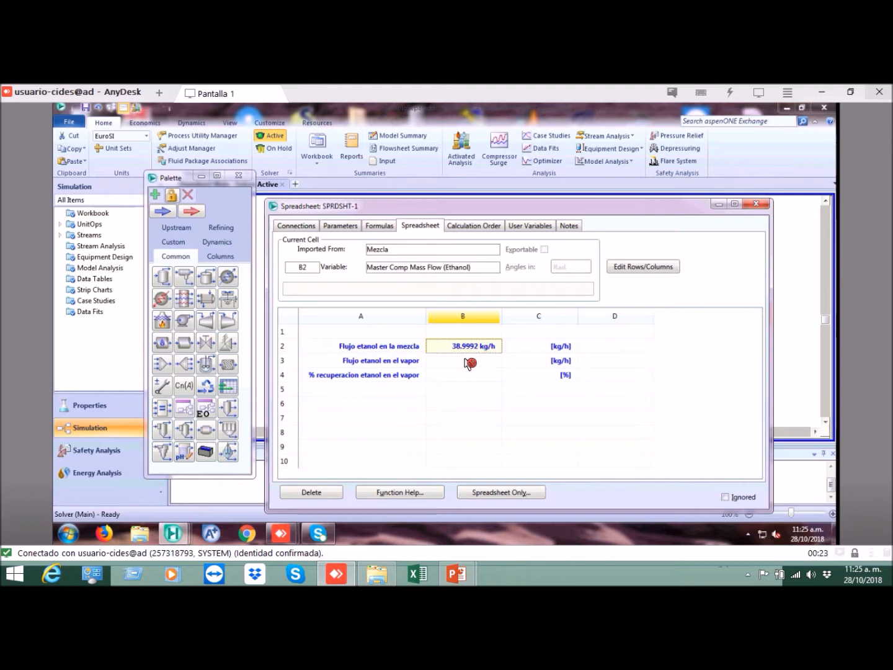
# Step: Import the Master Comp Mass Flow of Ethanol from the Vapor stream into cell B3
pyautogui.click(470, 361)
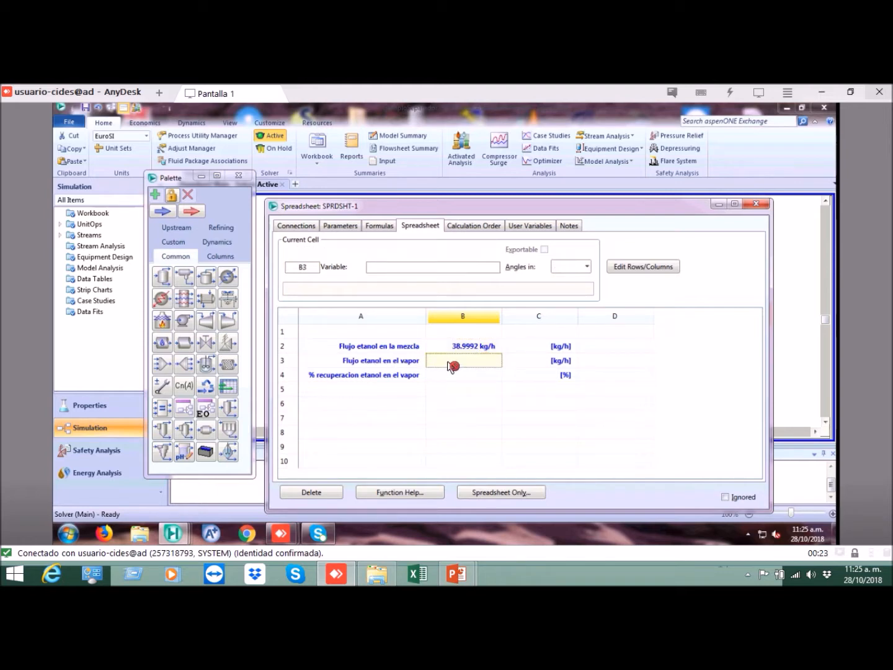
pyautogui.click(461, 376)
pyautogui.click(460, 363)
pyautogui.rightClick(459, 366)
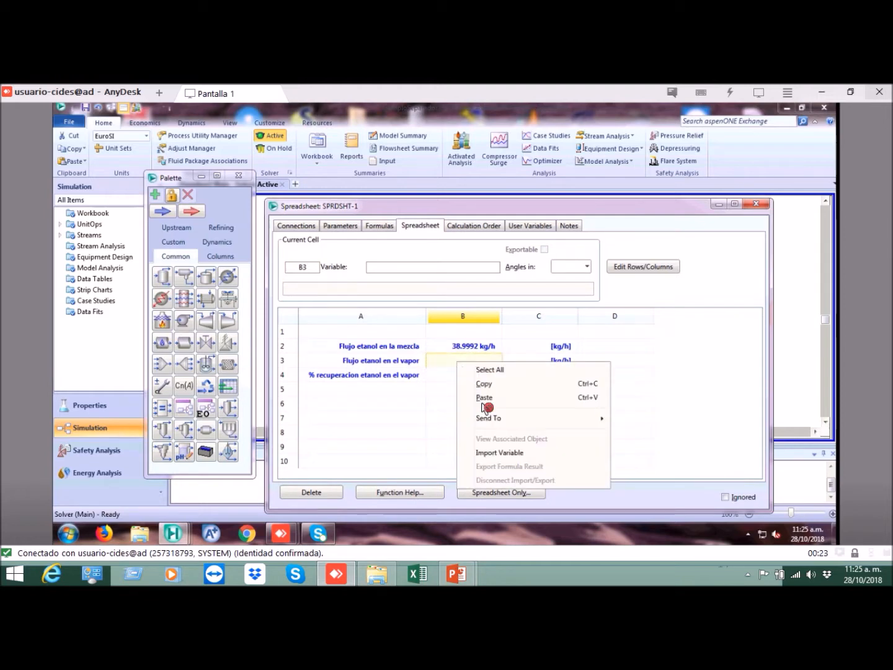
pyautogui.click(501, 455)
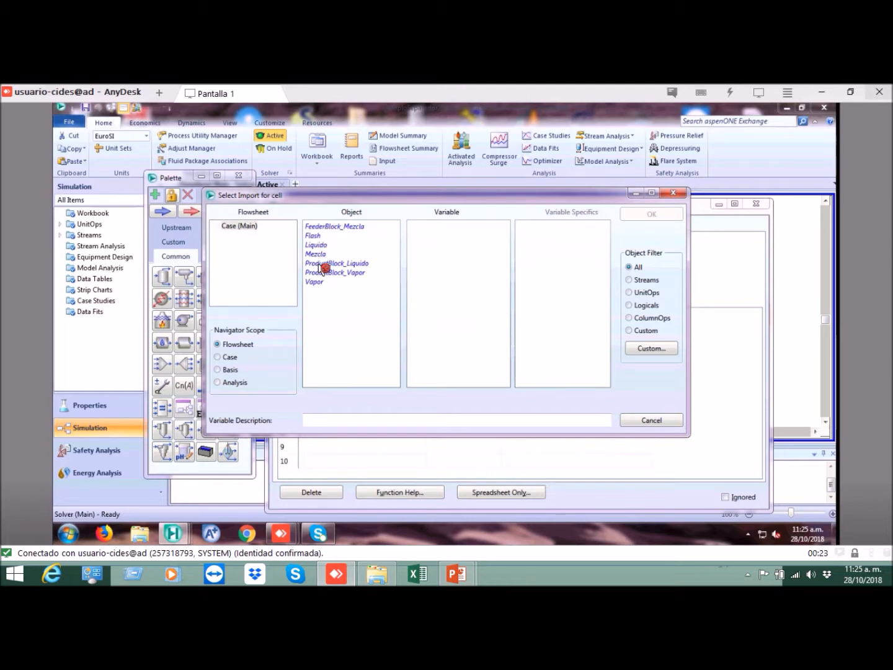
pyautogui.click(318, 284)
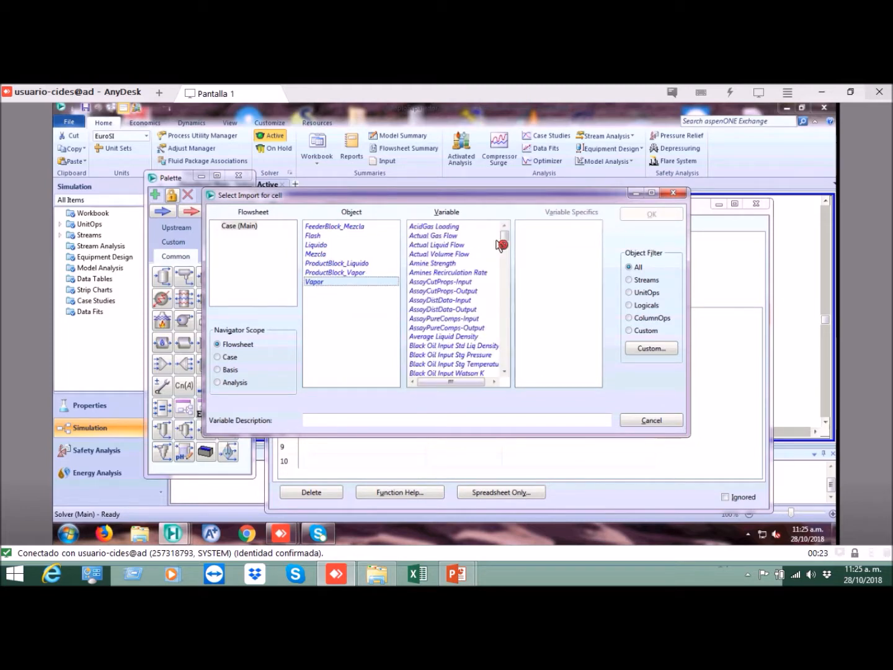
pyautogui.moveTo(505, 238); pyautogui.dragTo(500, 298)
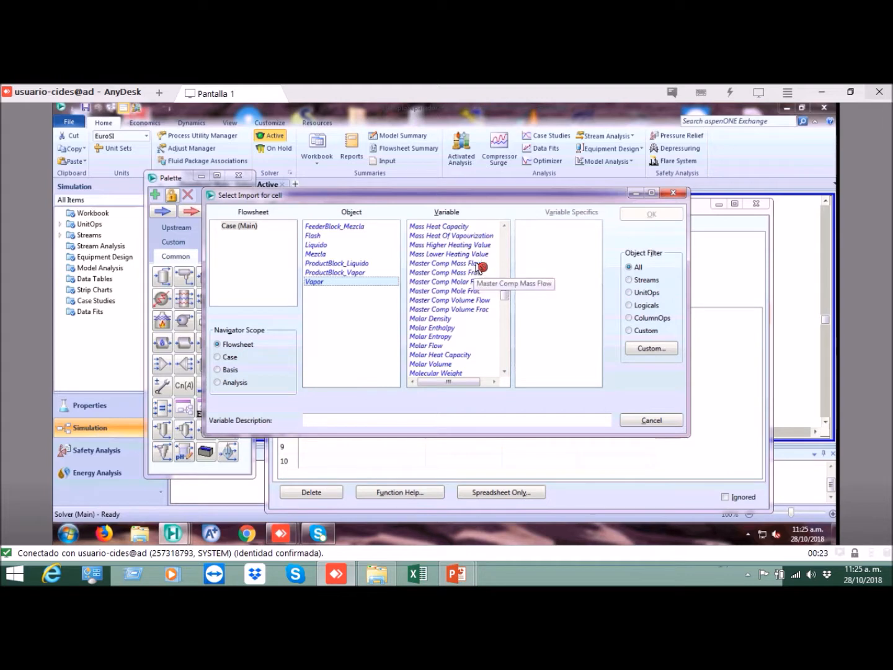
pyautogui.click(478, 264)
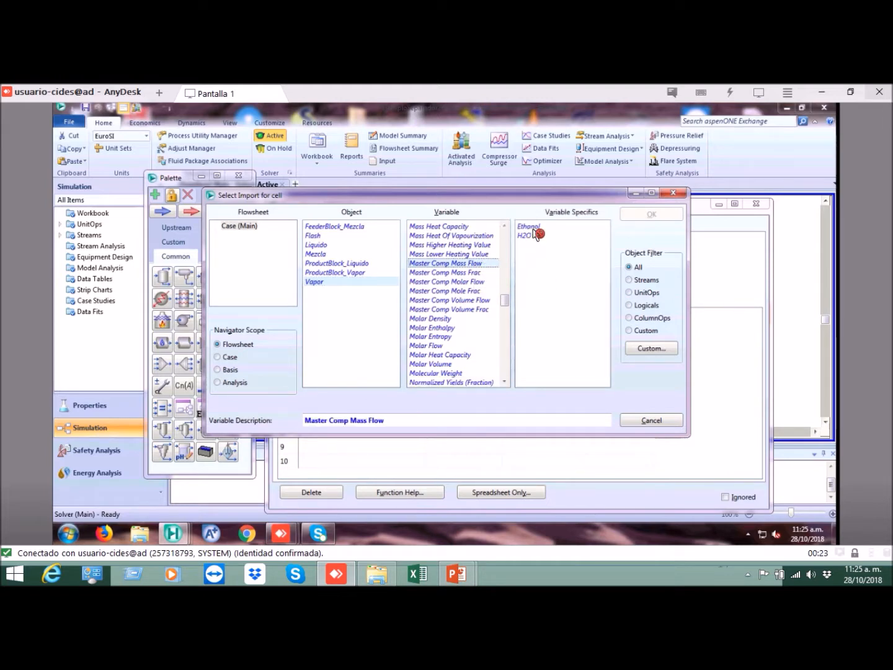
pyautogui.click(527, 226)
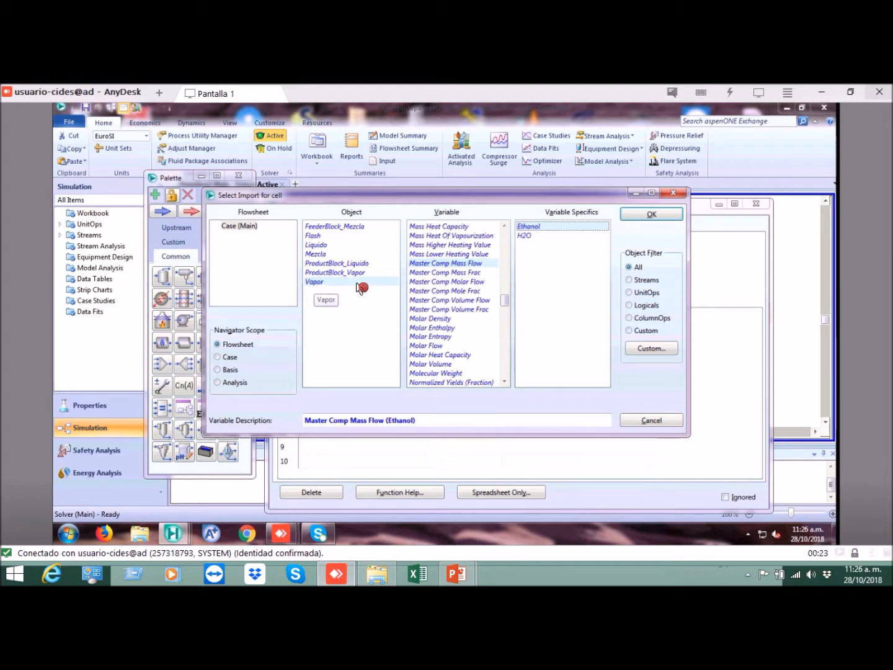
pyautogui.click(649, 216)
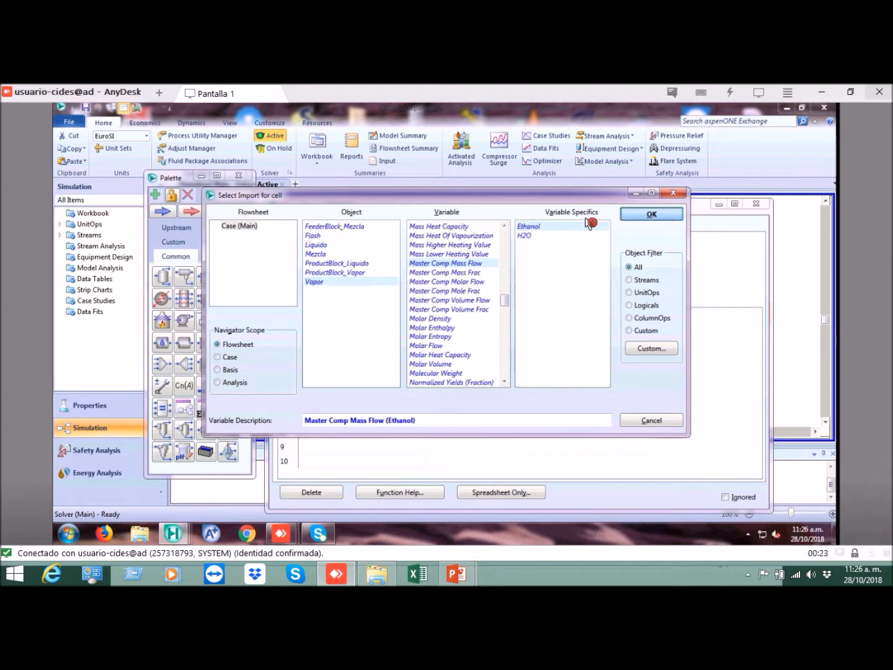
# Step: Calculate the percentage ethanol recovery in the vapour in cell B4 with the formula =b3/b2*100
pyautogui.click(481, 376)
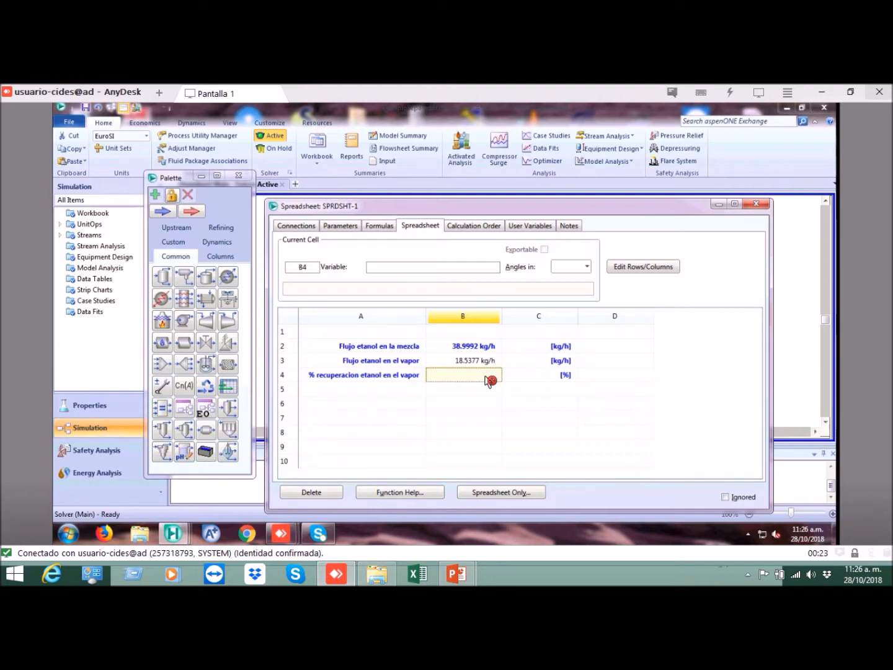
pyautogui.write('=b3/b2*100')
pyautogui.press('Return')
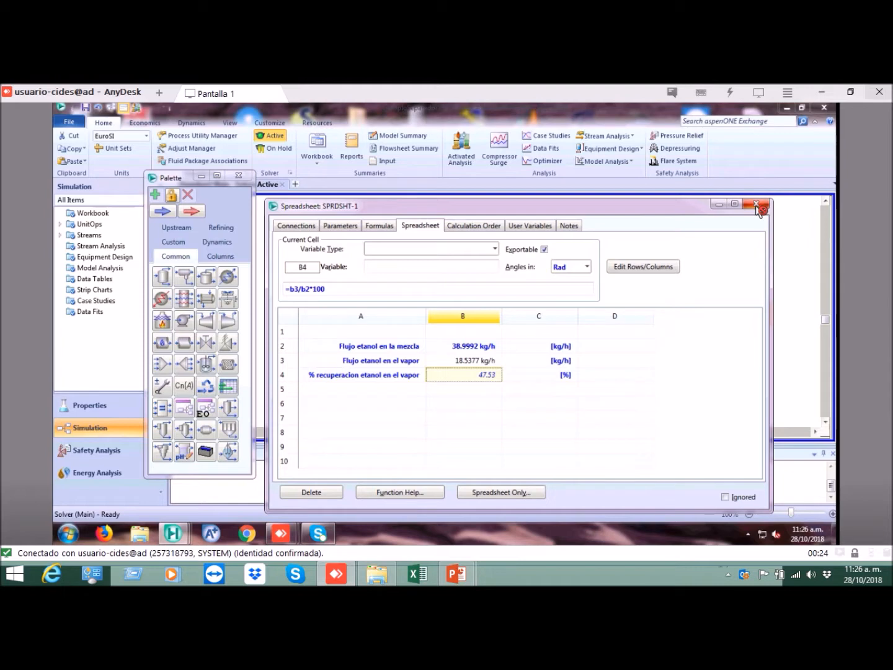
# Step: Close the spreadsheet and save the case with the recovery calculation included
pyautogui.click(758, 206)
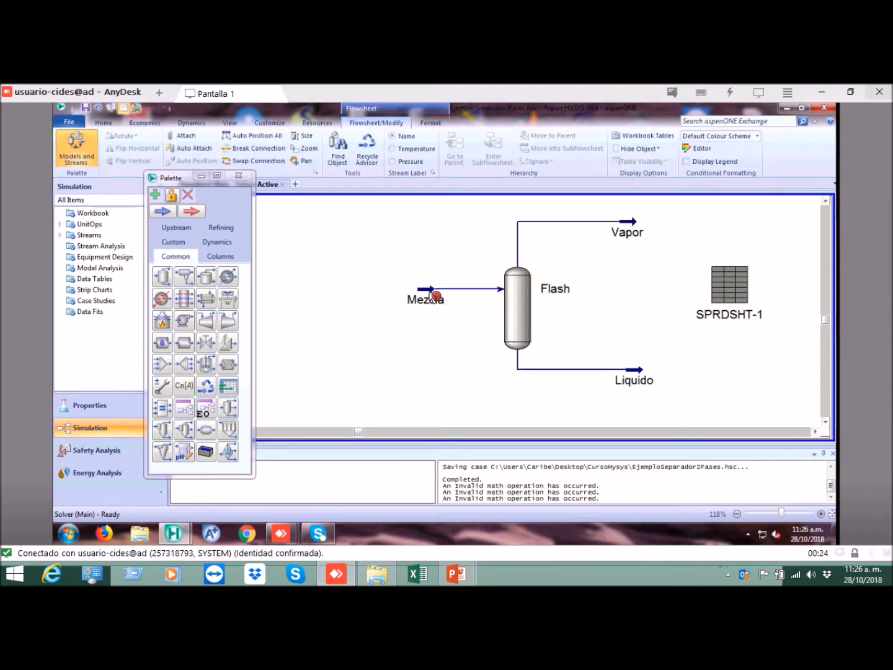
pyautogui.click(431, 292)
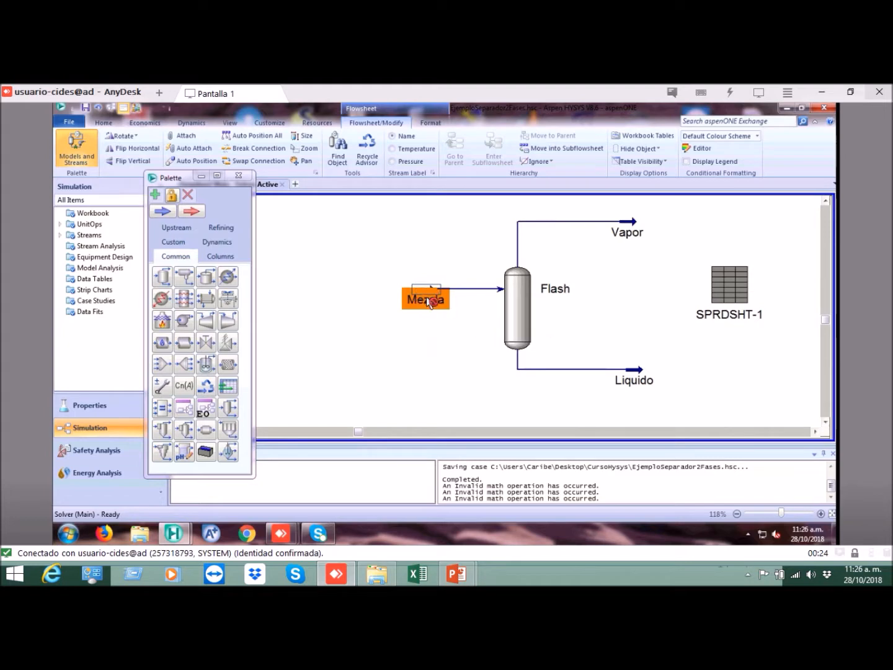
pyautogui.click(522, 298)
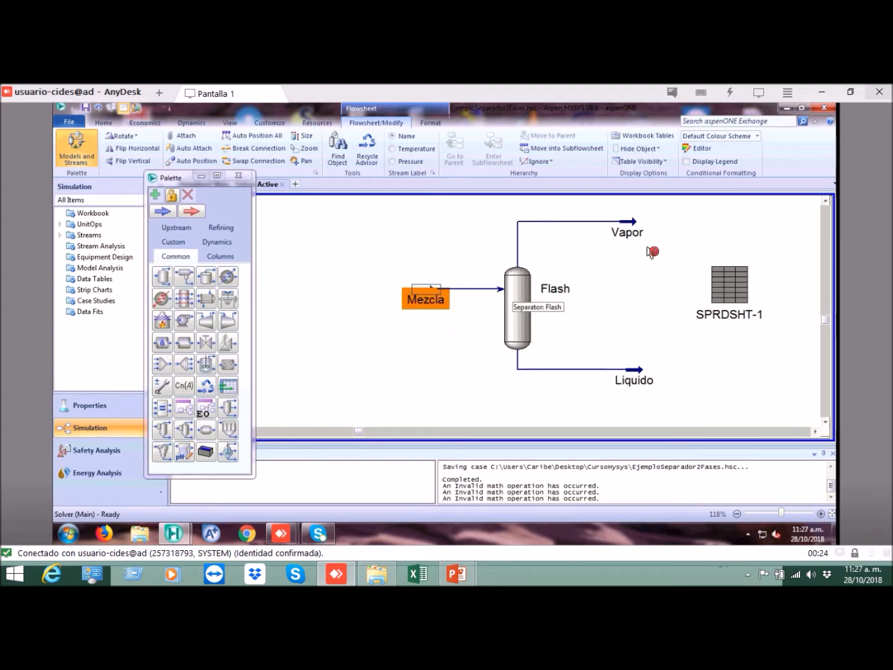
pyautogui.click(631, 235)
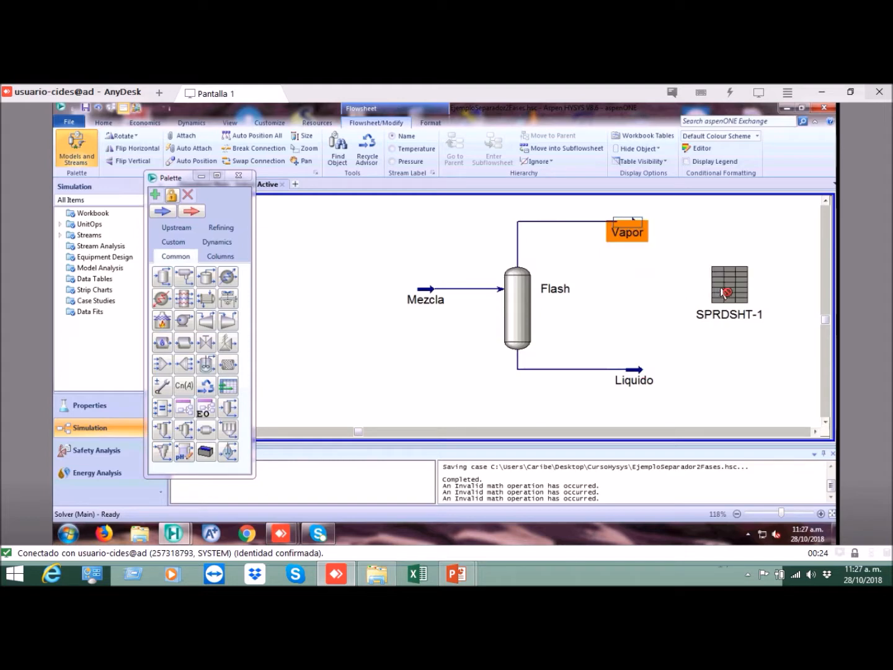
pyautogui.click(719, 313)
pyautogui.click(655, 270)
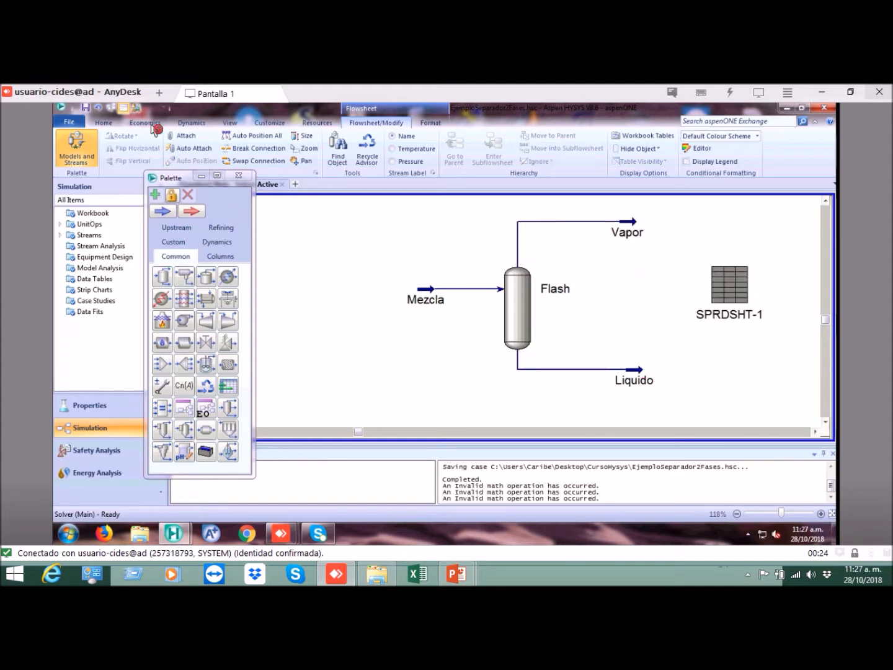
pyautogui.click(91, 110)
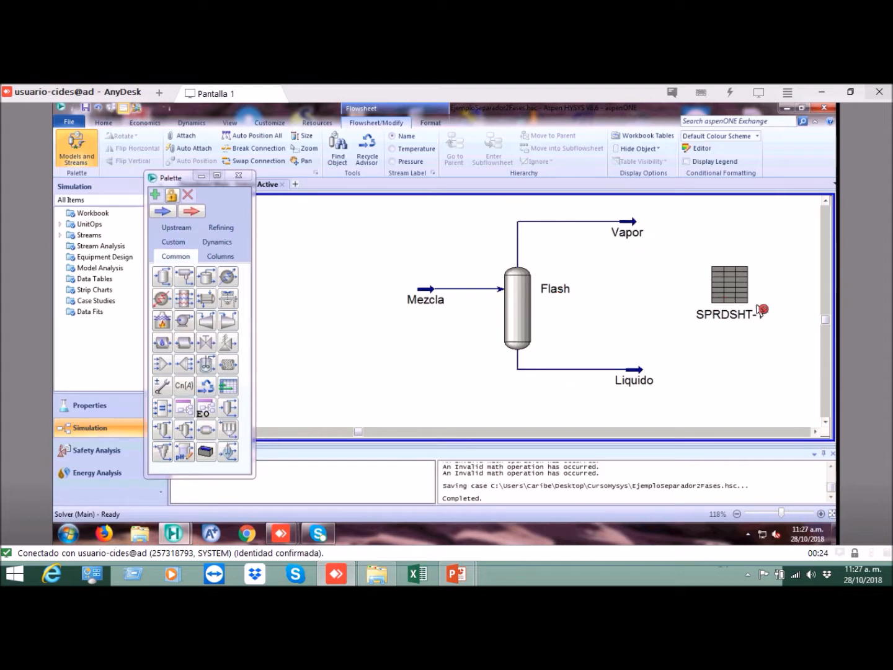
# Step: Show the PFD table for SPRDSHT-1 and place it just beneath the spreadsheet icon on the flowsheet
pyautogui.click(729, 284)
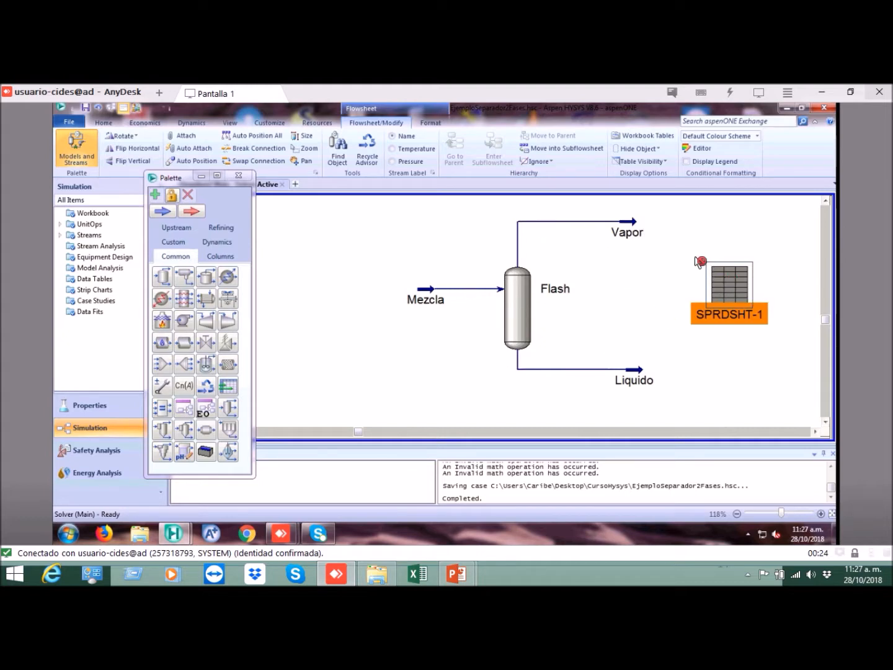
pyautogui.rightClick(723, 281)
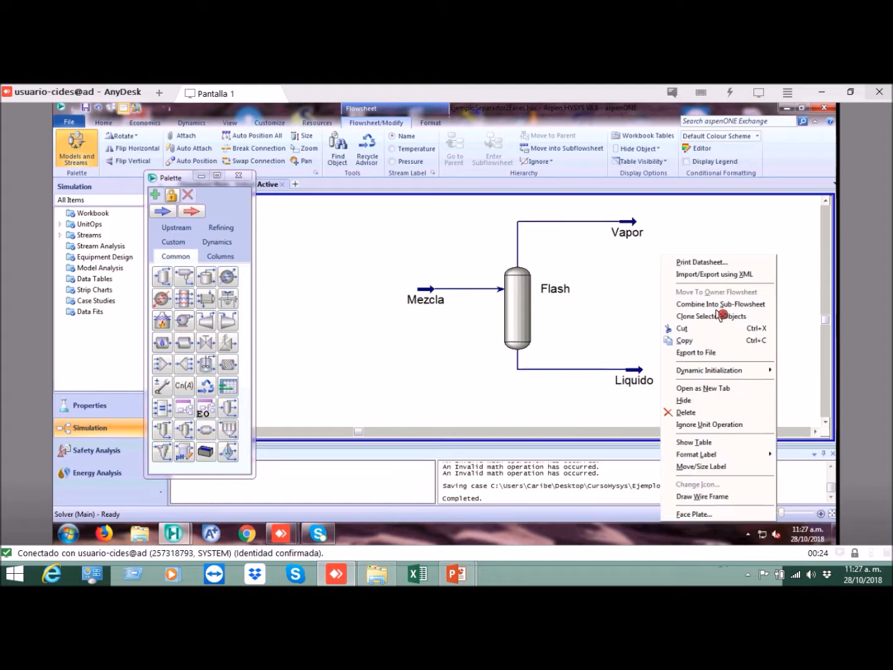
pyautogui.click(704, 444)
pyautogui.moveTo(785, 328); pyautogui.dragTo(749, 355)
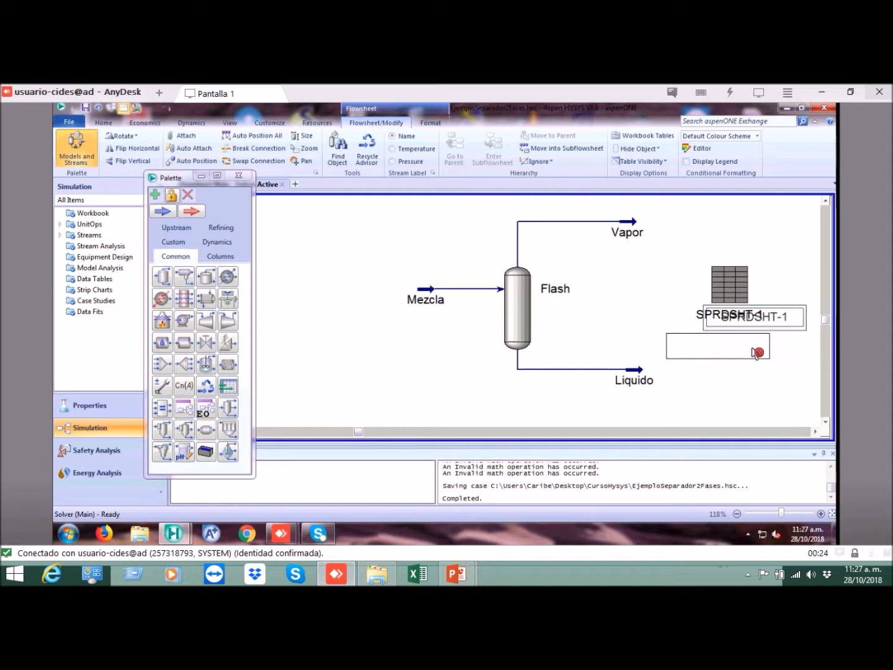
pyautogui.moveTo(756, 352); pyautogui.dragTo(757, 351)
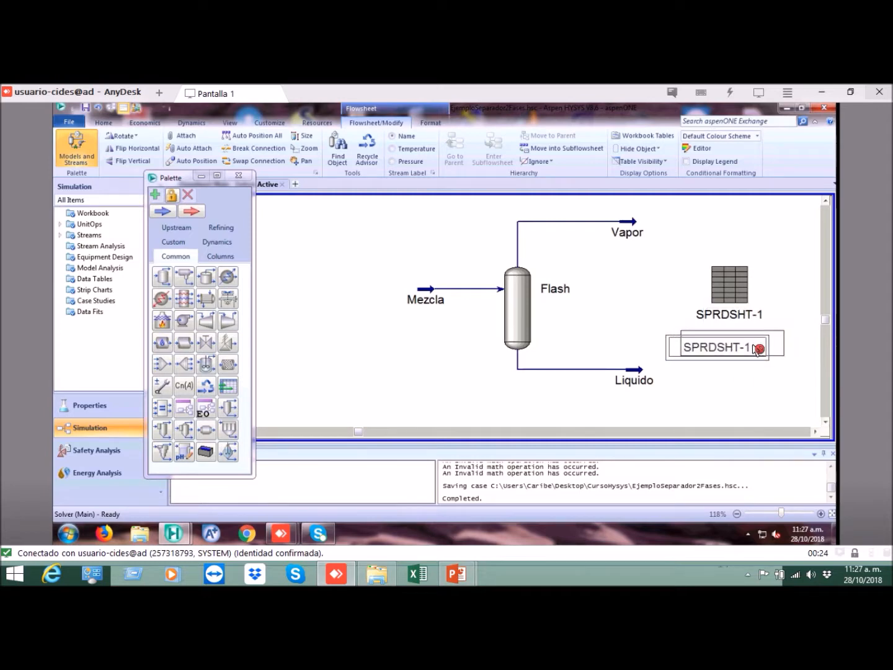
pyautogui.click(720, 346)
pyautogui.doubleClick(719, 345)
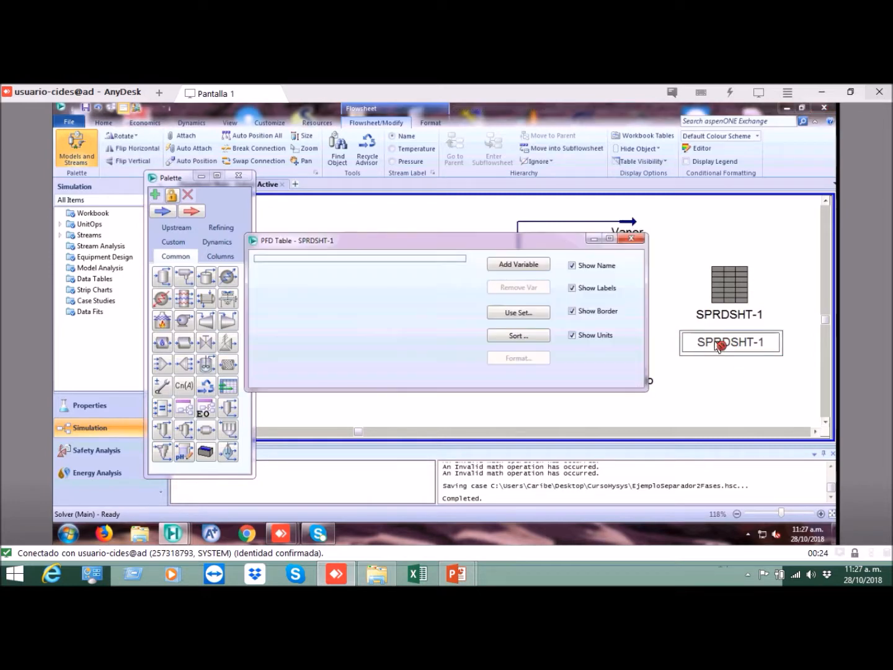
pyautogui.click(512, 265)
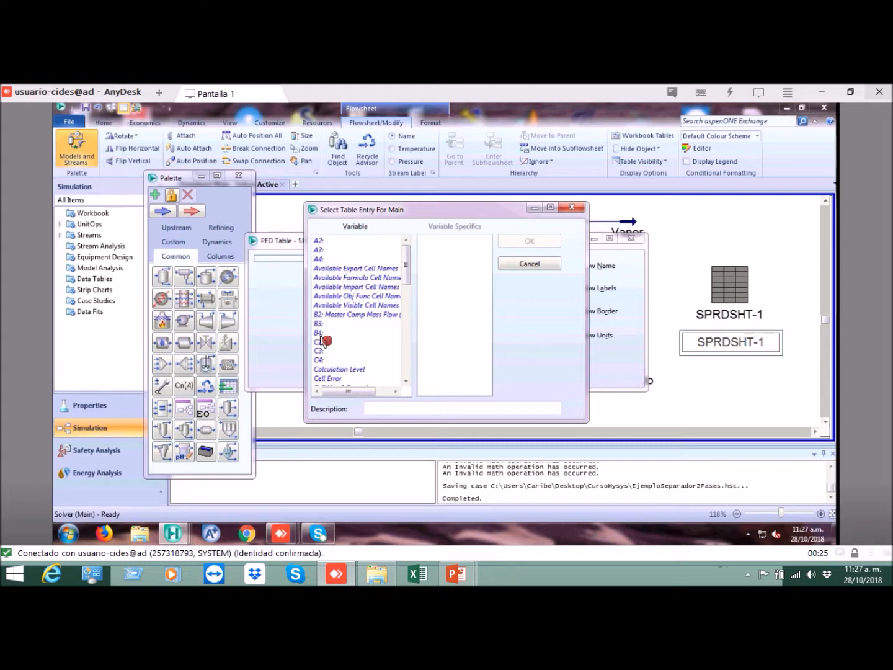
pyautogui.moveTo(405, 267); pyautogui.dragTo(429, 255)
pyautogui.click(525, 265)
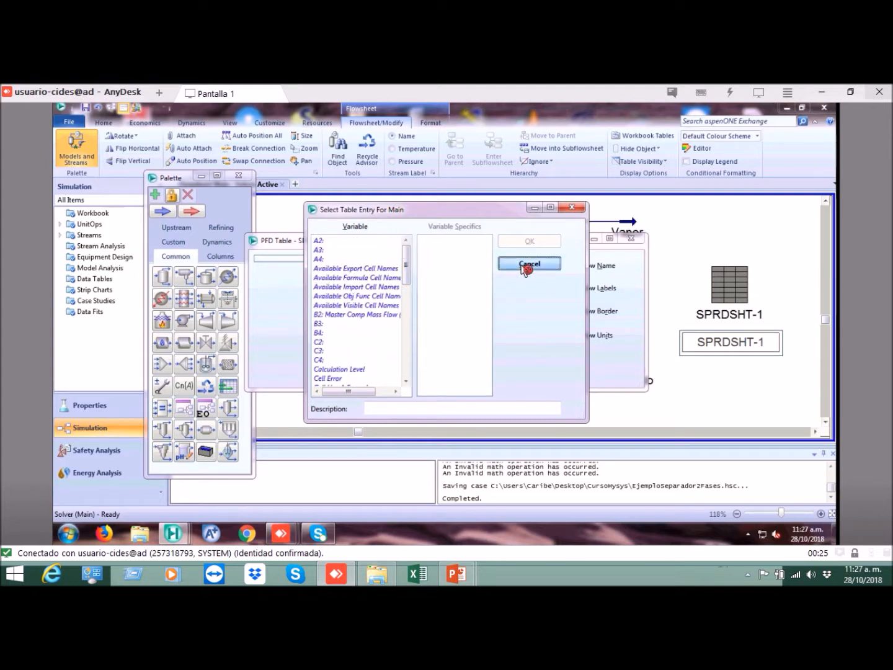
pyautogui.click(635, 241)
# Step: Name the variable of spreadsheet cell B4 %RecuperacionOH and close the SPRDSHT-1 spreadsheet
pyautogui.doubleClick(735, 283)
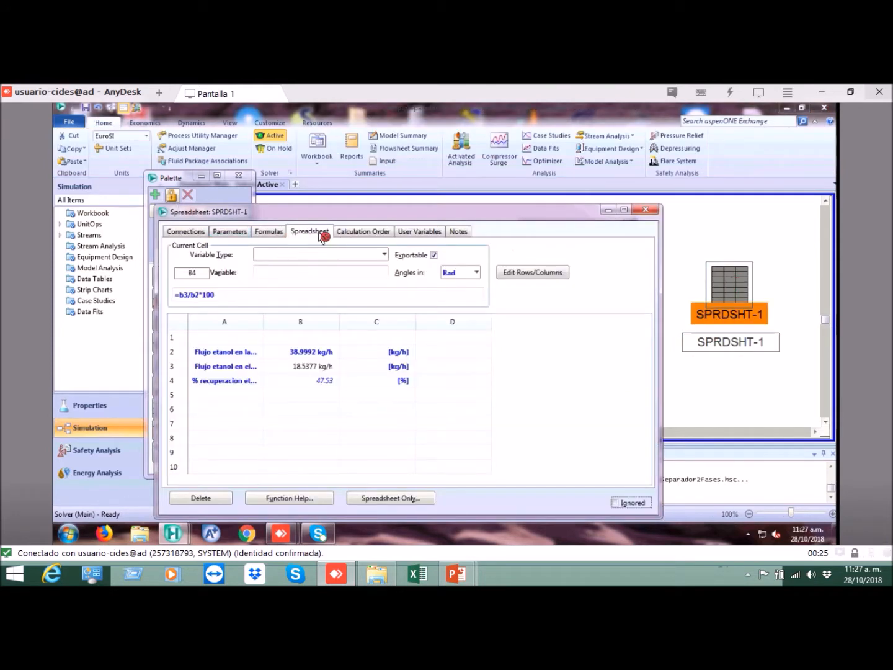
pyautogui.click(322, 382)
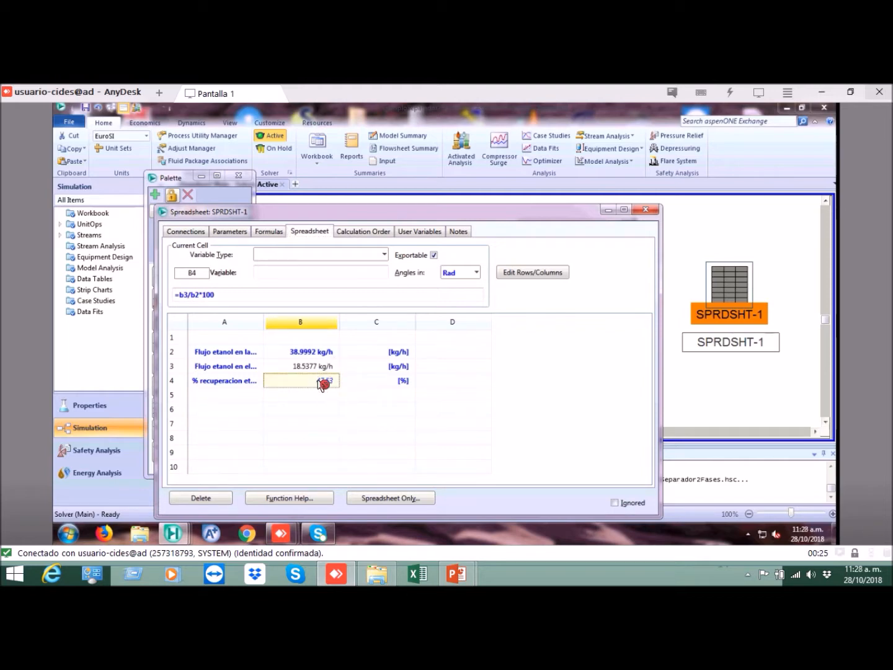
pyautogui.click(288, 273)
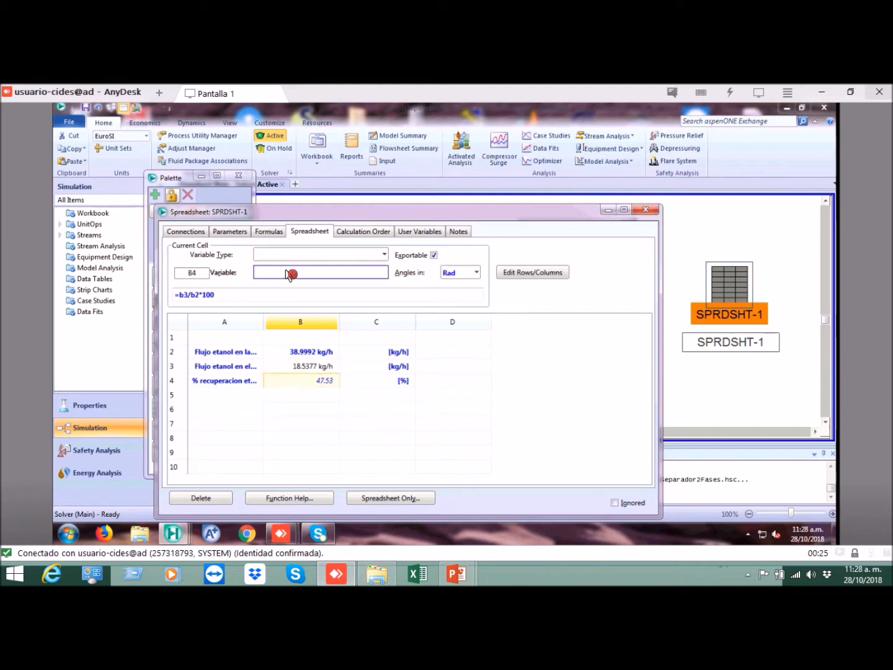
pyautogui.click(308, 397)
pyautogui.click(316, 383)
pyautogui.click(271, 274)
pyautogui.click(329, 388)
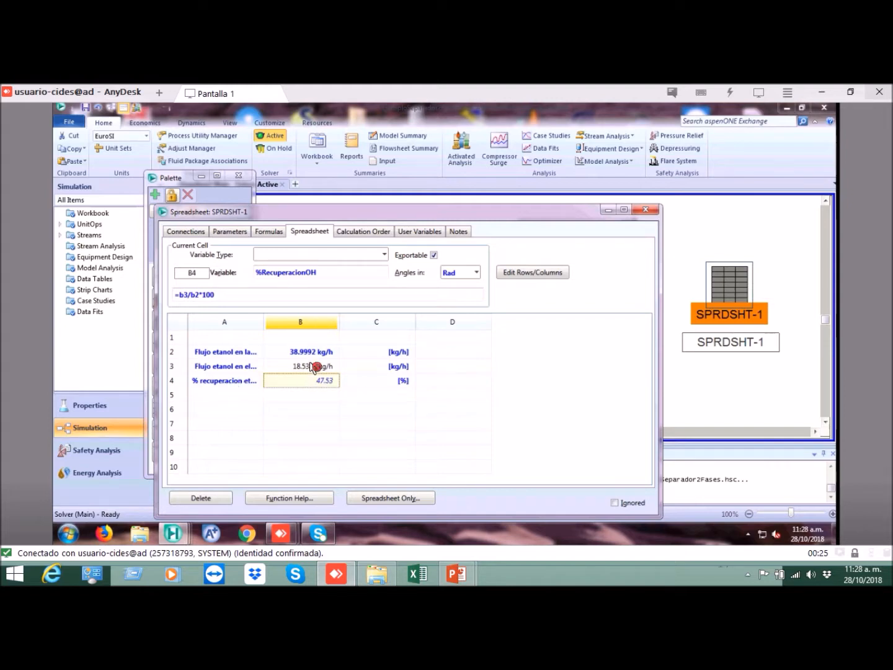
pyautogui.click(282, 278)
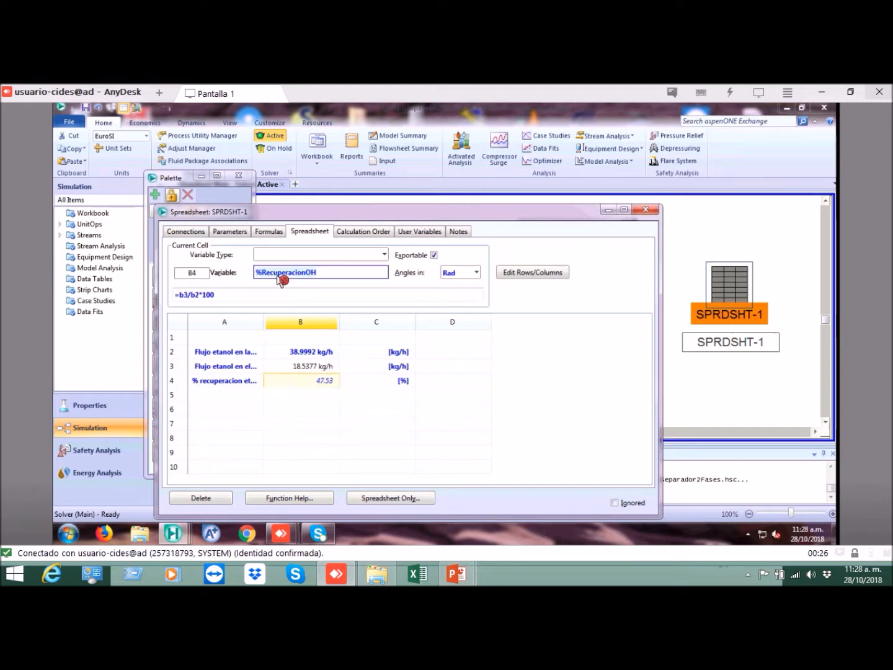
pyautogui.click(326, 391)
pyautogui.click(327, 382)
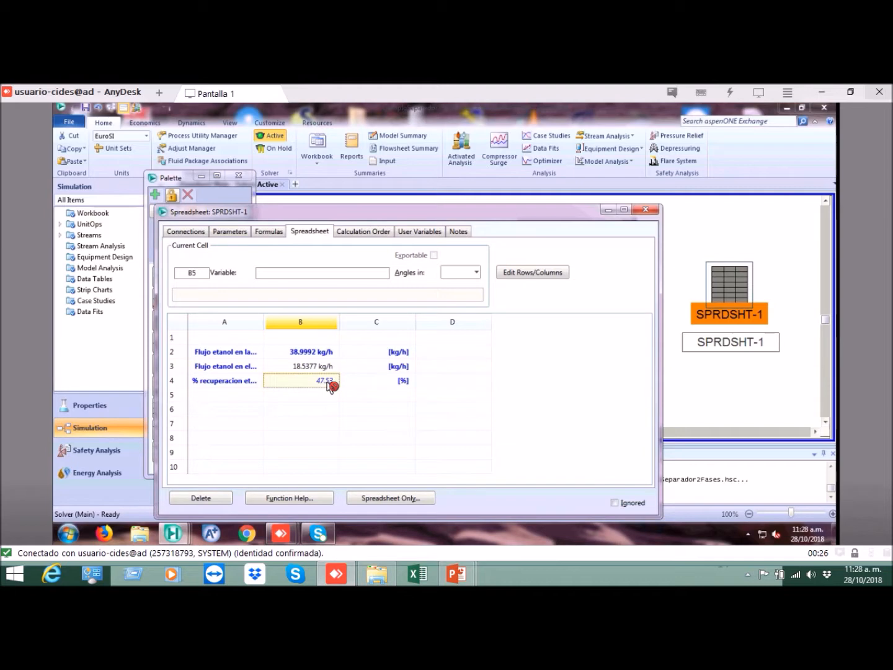
pyautogui.click(649, 212)
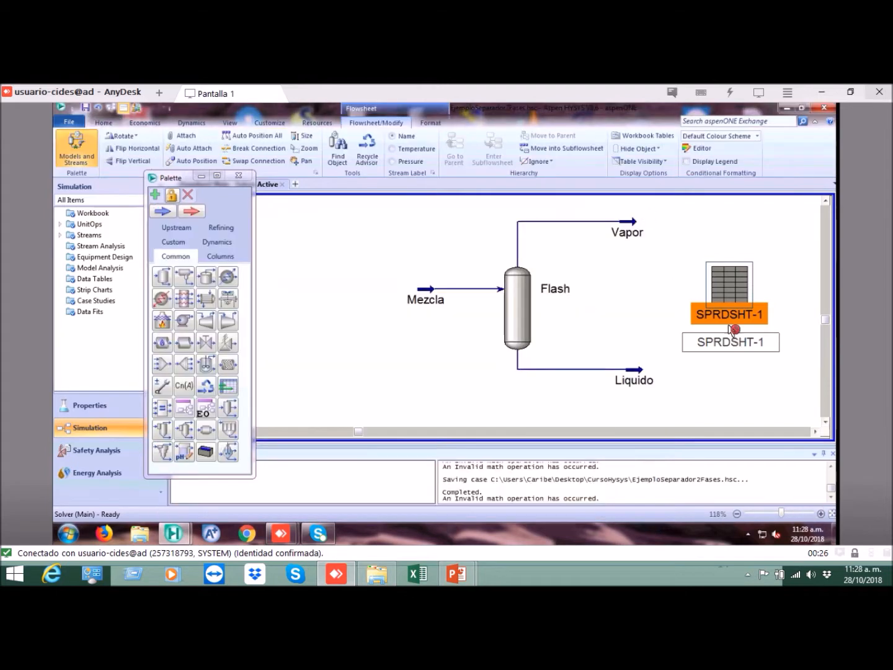
# Step: Add the variable B4: %RecuperacionOH to the SPRDSHT-1 table on the flowsheet
pyautogui.click(730, 343)
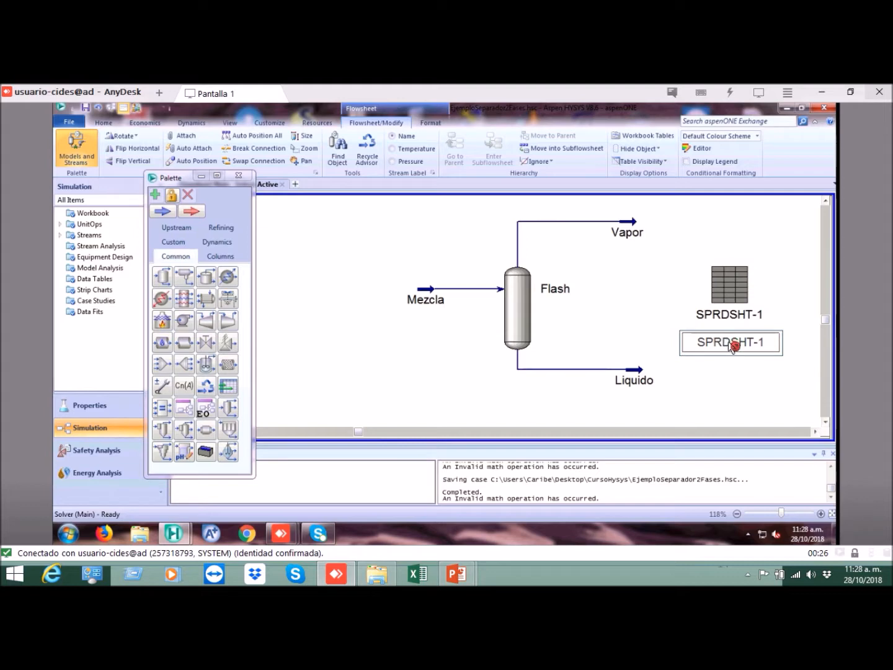
pyautogui.doubleClick(731, 344)
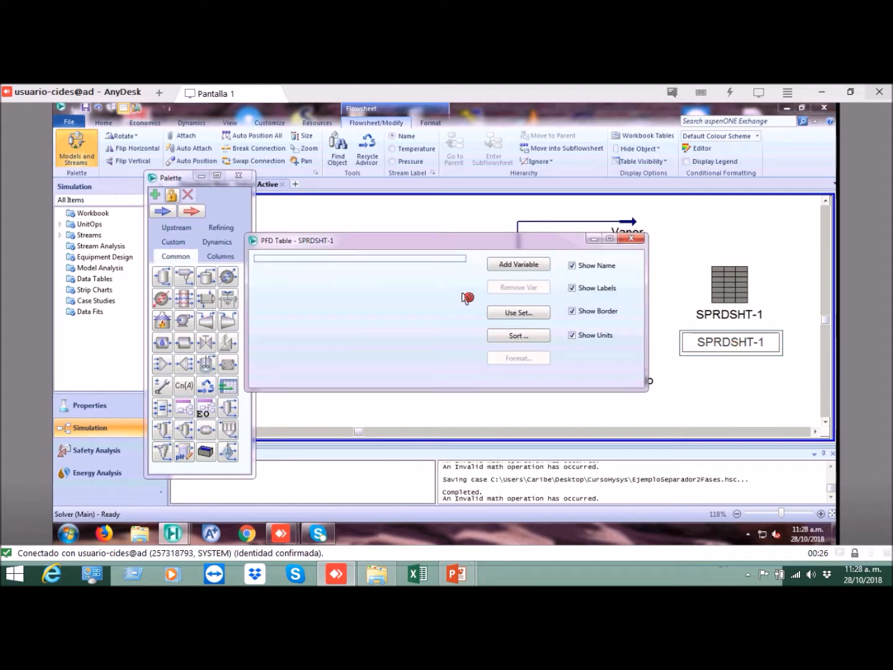
pyautogui.click(521, 266)
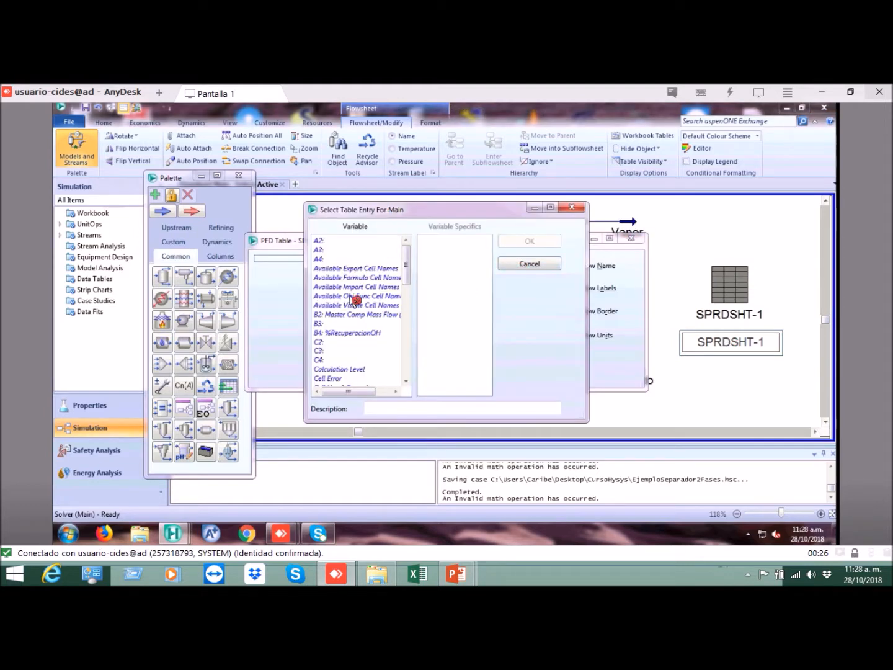
pyautogui.click(335, 335)
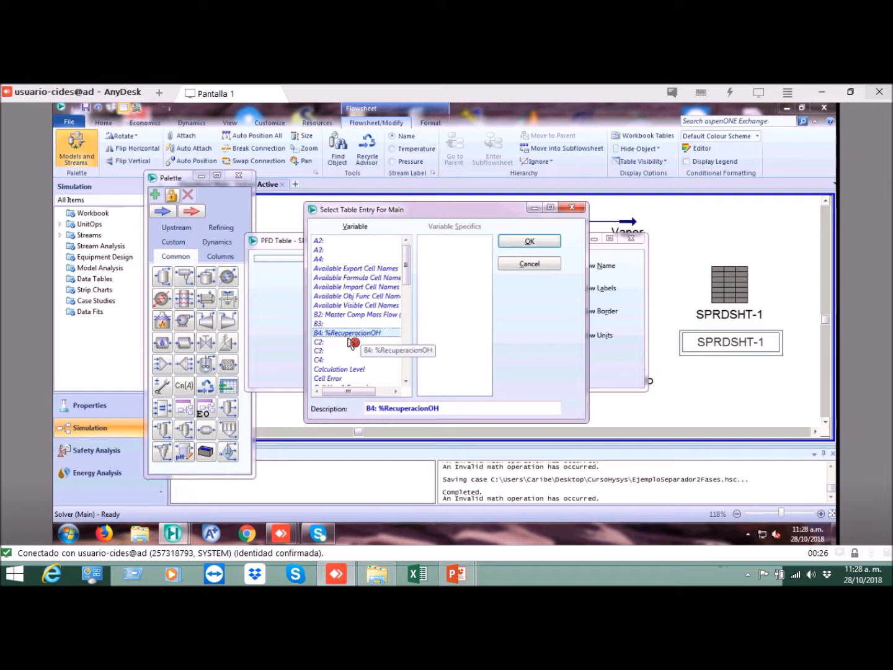
pyautogui.click(530, 243)
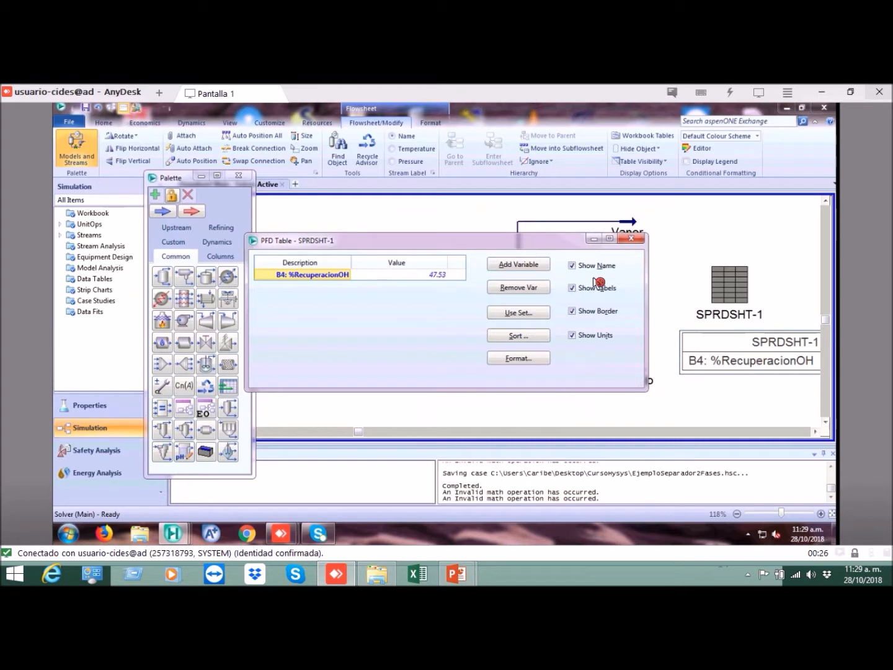
# Step: Hide the table's name and border and shorten the entry's description to %RecuperacionOH
pyautogui.click(572, 266)
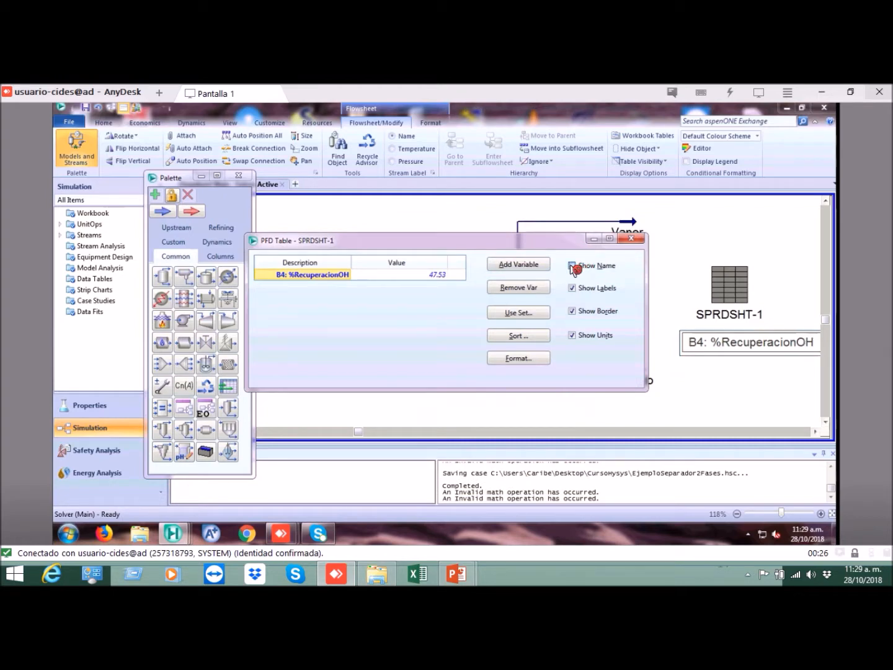
pyautogui.click(572, 311)
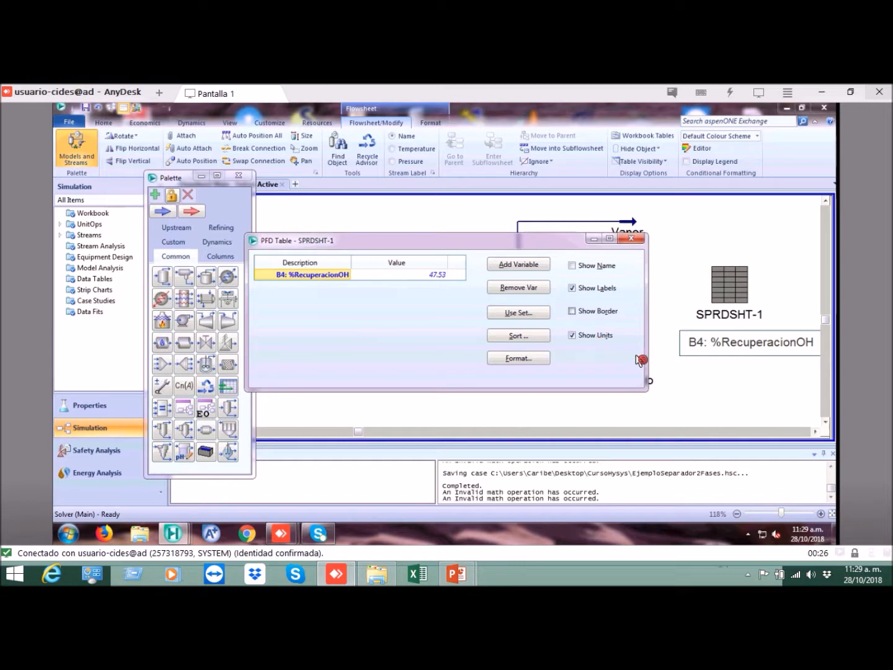
pyautogui.click(318, 274)
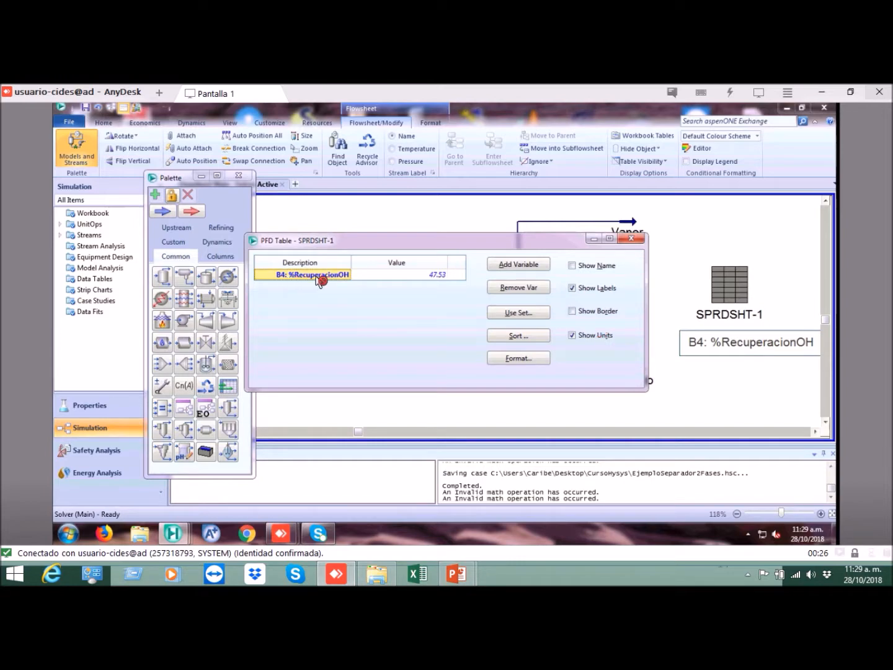
pyautogui.click(300, 277)
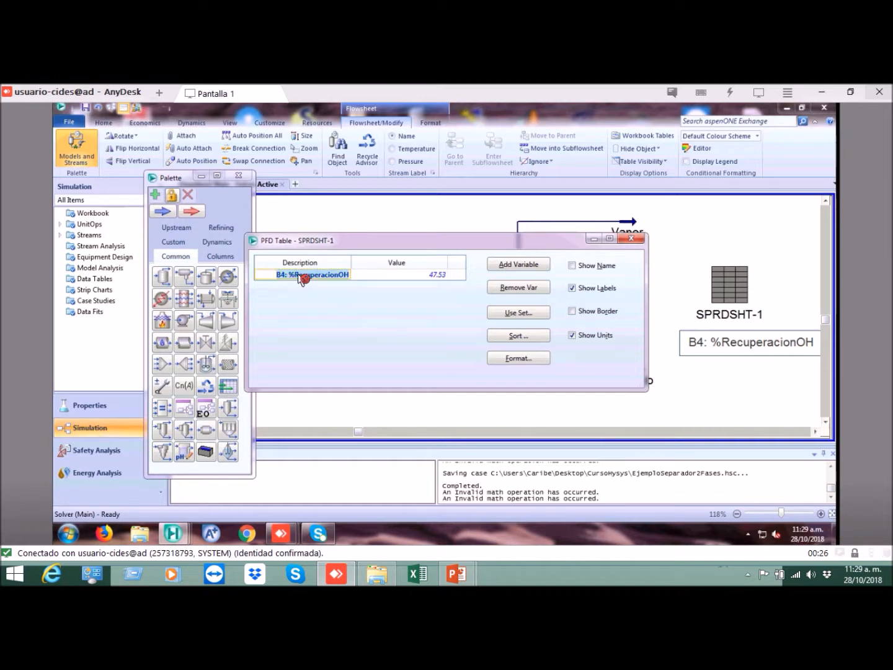
pyautogui.press('Home')
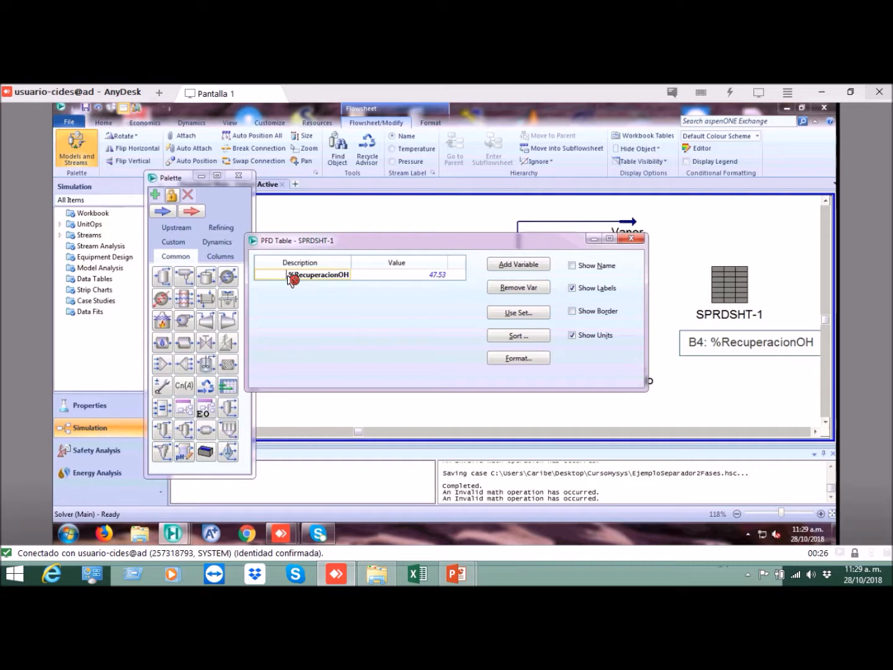
pyautogui.press('Return')
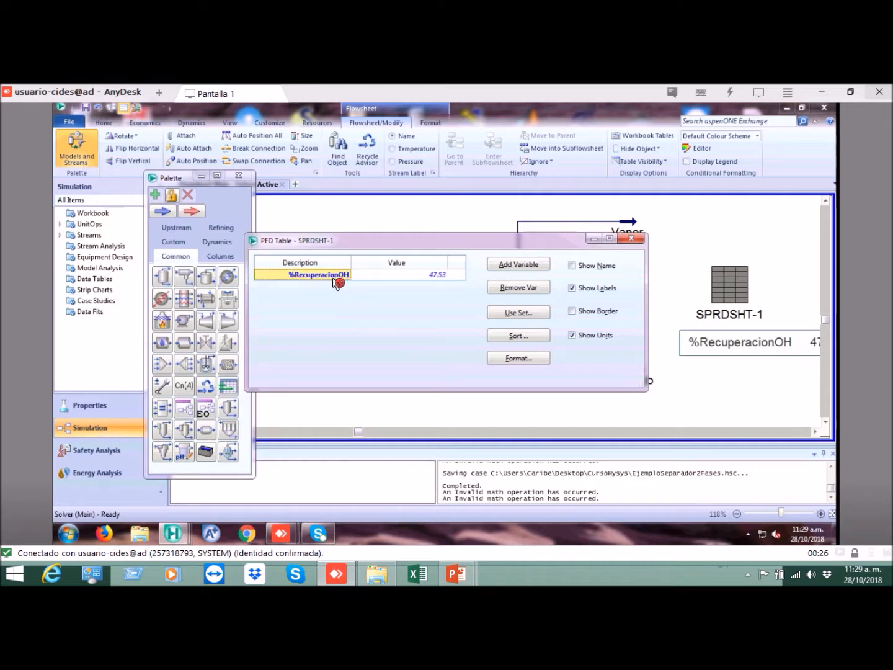
pyautogui.click(634, 243)
# Step: Move the %RecuperacionOH table closer to the Flash separator, beneath the spreadsheet icon, and close the object palette
pyautogui.moveTo(725, 348); pyautogui.dragTo(689, 346)
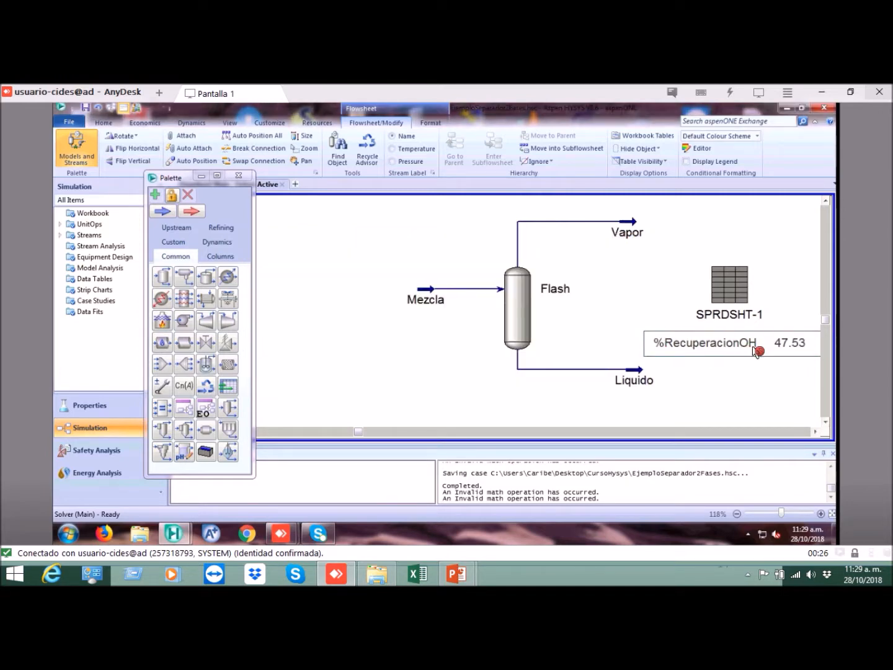
pyautogui.click(820, 513)
pyautogui.click(238, 176)
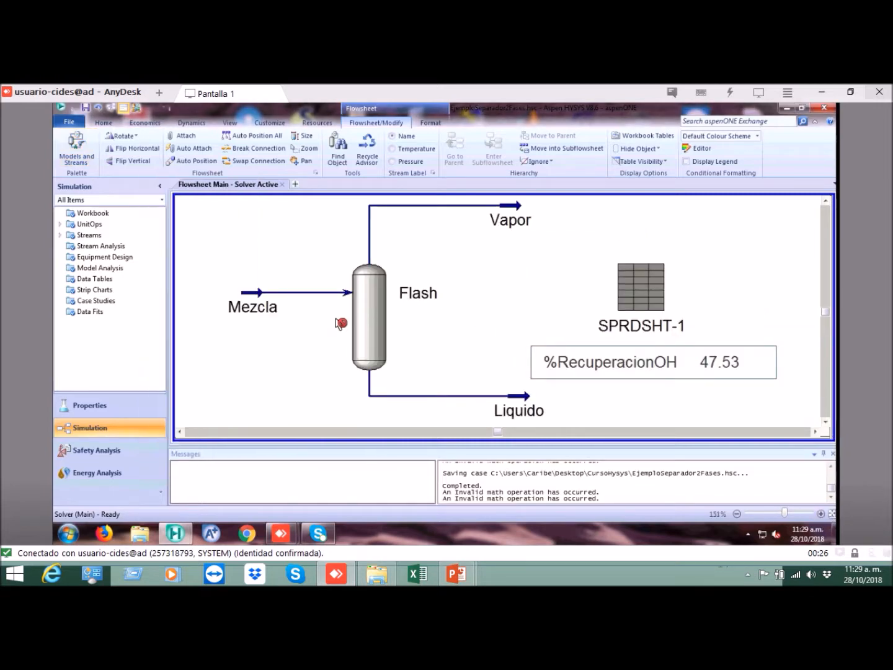
# Step: Nudge the spreadsheet icon slightly away from the Flash separator together with its table and save the case
pyautogui.click(708, 279)
pyautogui.moveTo(645, 286); pyautogui.dragTo(654, 292)
pyautogui.click(649, 365)
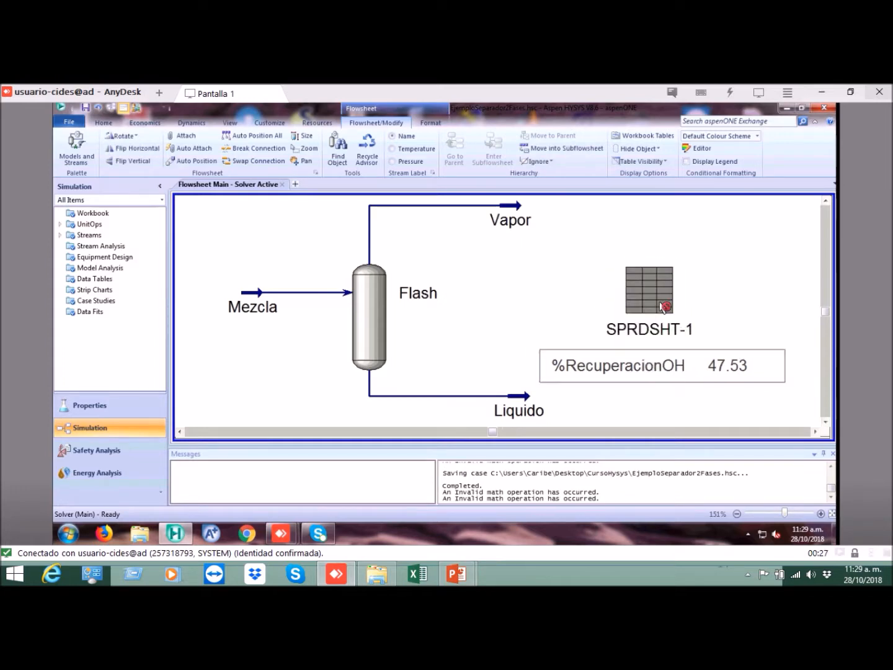
pyautogui.click(718, 289)
pyautogui.click(678, 366)
pyautogui.click(98, 107)
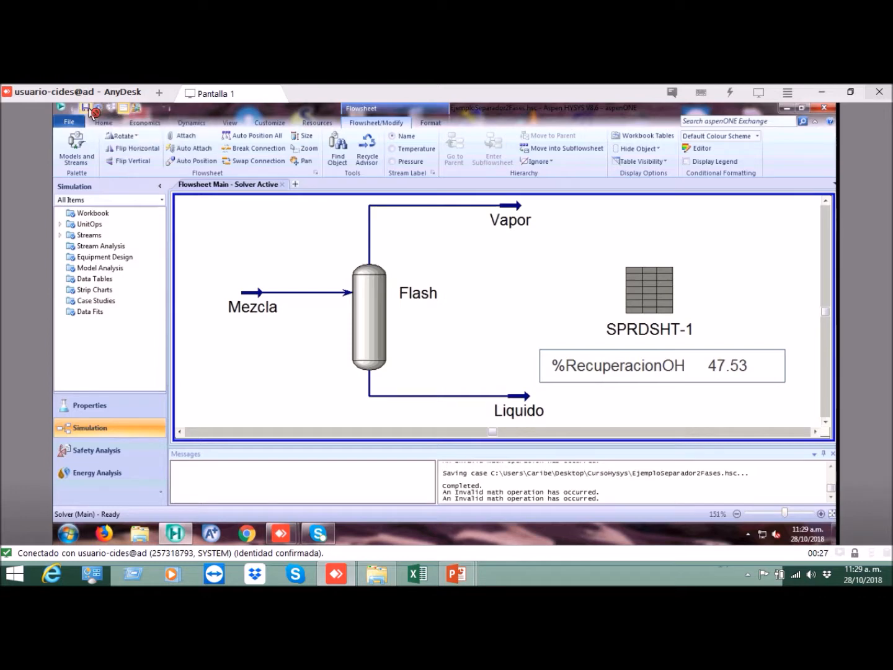
# Step: Label cell A5 of the SPRDSHT-1 spreadsheet "Caida de presión" and widen column A to fit its labels
pyautogui.click(644, 285)
pyautogui.doubleClick(651, 285)
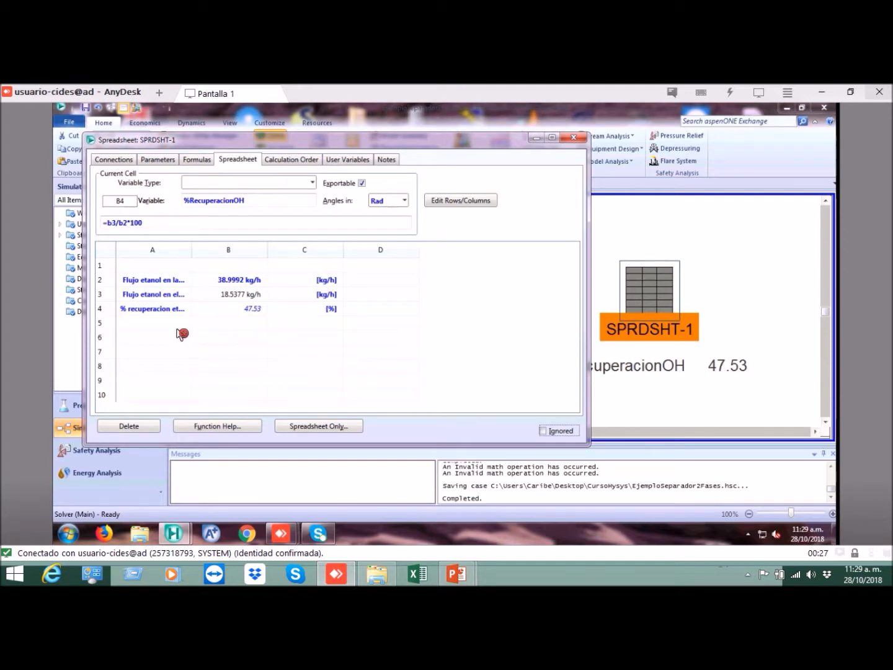
pyautogui.click(178, 326)
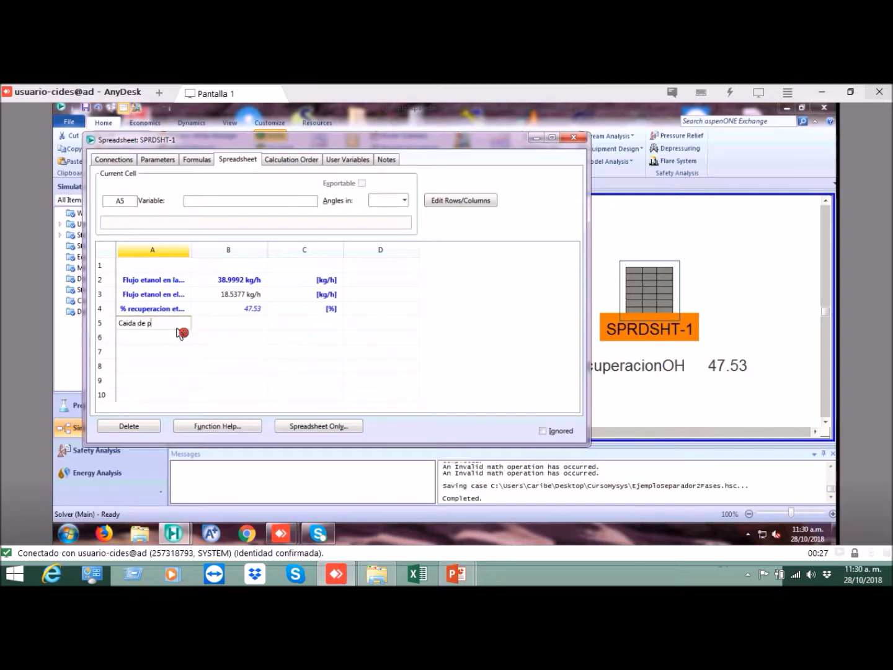
pyautogui.press('Return')
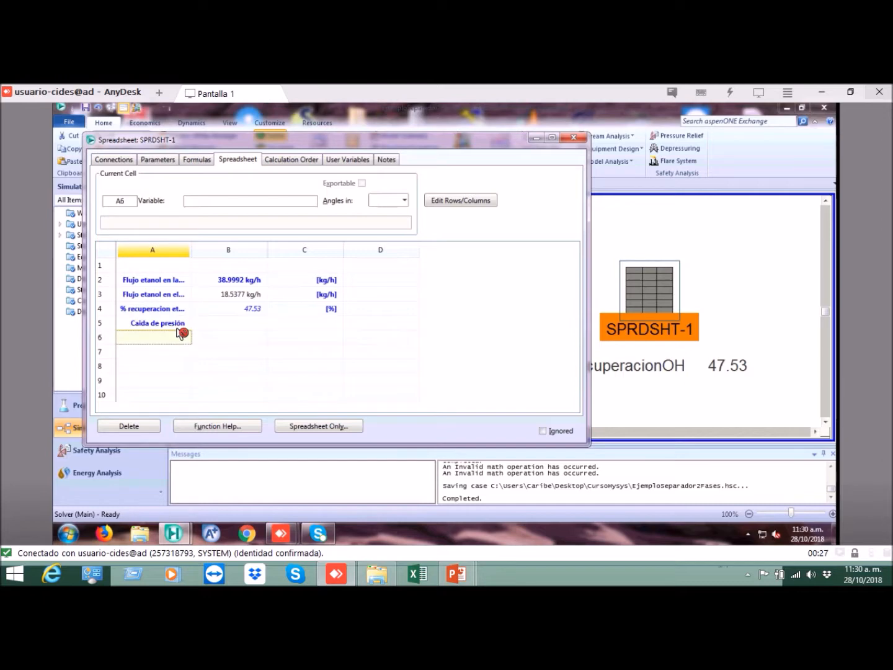
pyautogui.click(206, 325)
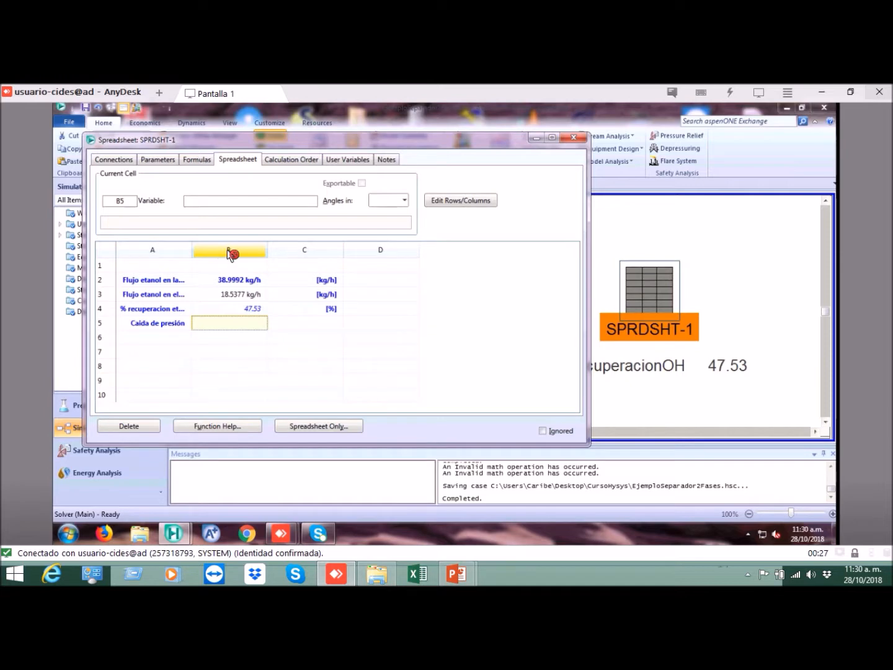
pyautogui.moveTo(193, 250); pyautogui.dragTo(227, 251)
# Step: Import the Flash separator's Vessel Pressure Drop variable into cell B5
pyautogui.click(200, 322)
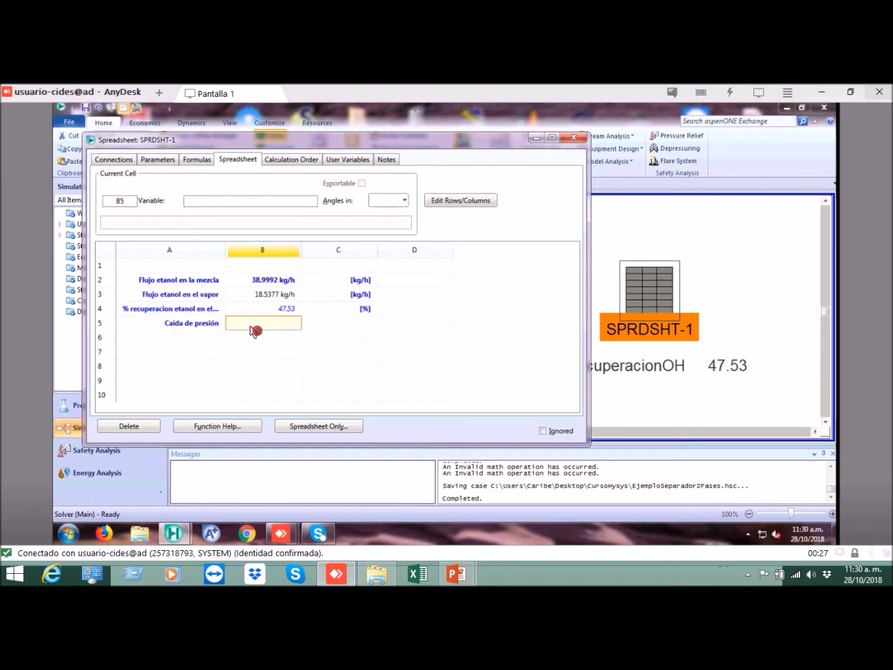
pyautogui.click(263, 325)
pyautogui.rightClick(273, 326)
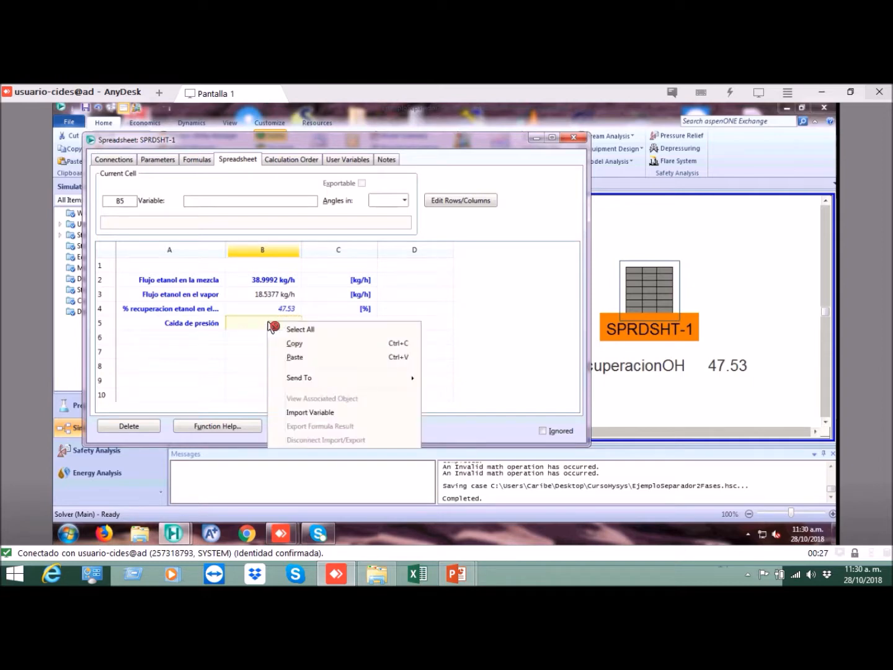
pyautogui.click(312, 413)
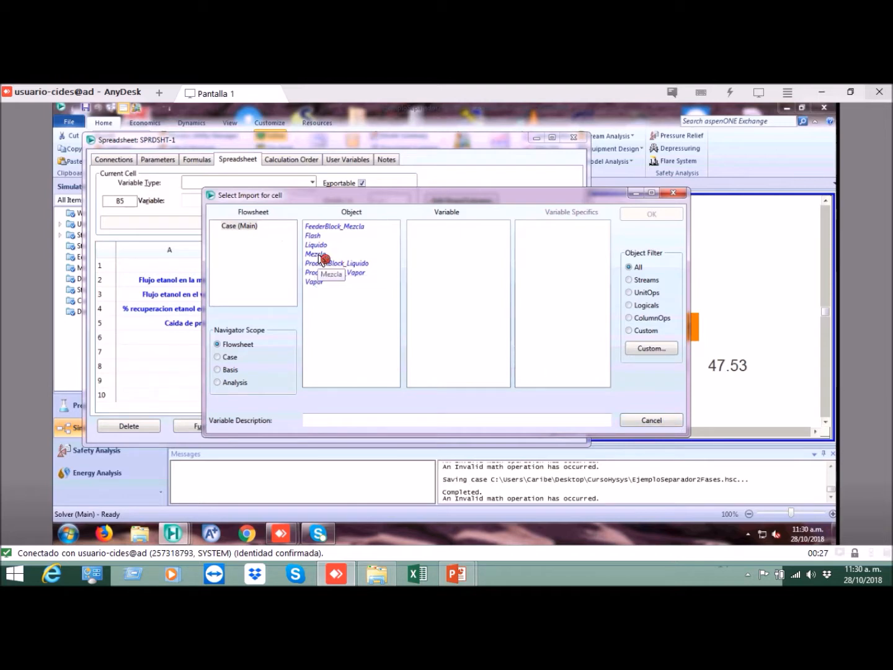
pyautogui.click(318, 235)
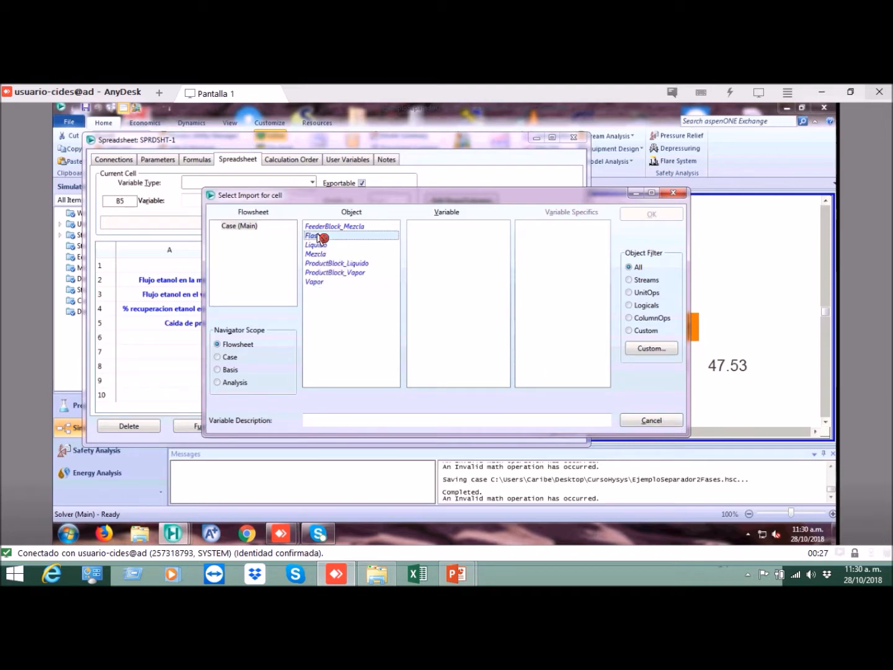
pyautogui.moveTo(509, 247); pyautogui.dragTo(504, 366)
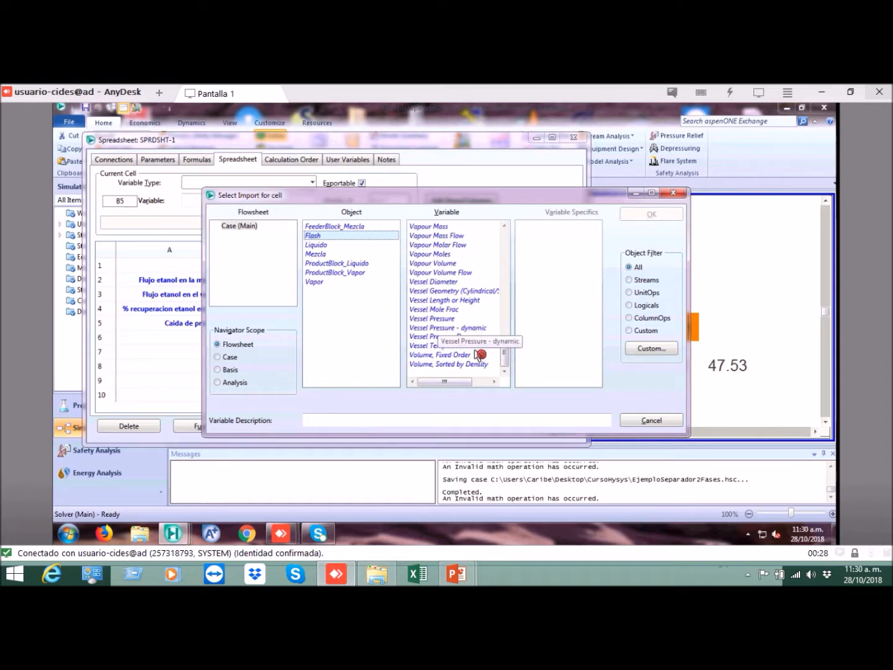
pyautogui.click(454, 336)
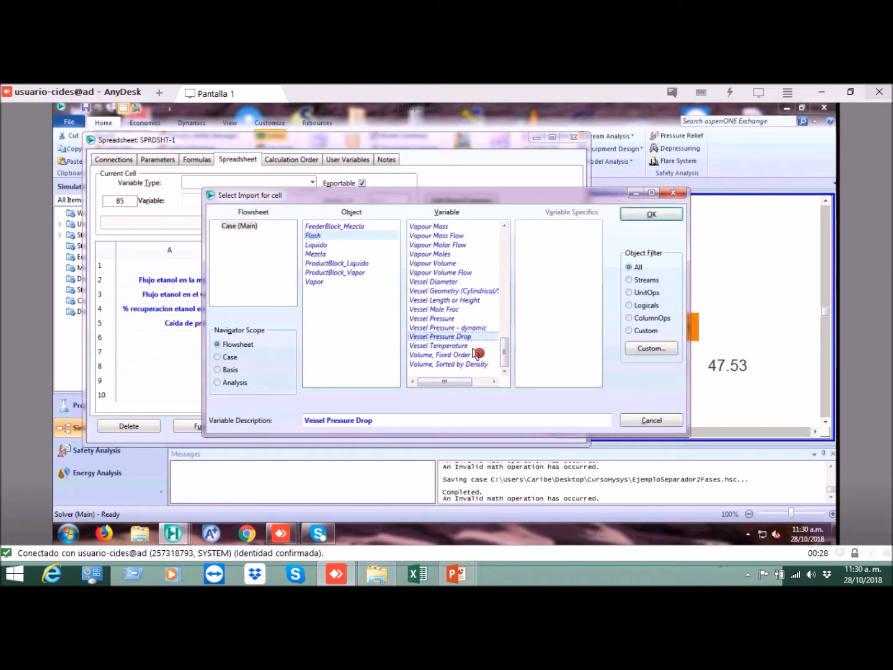
pyautogui.click(647, 218)
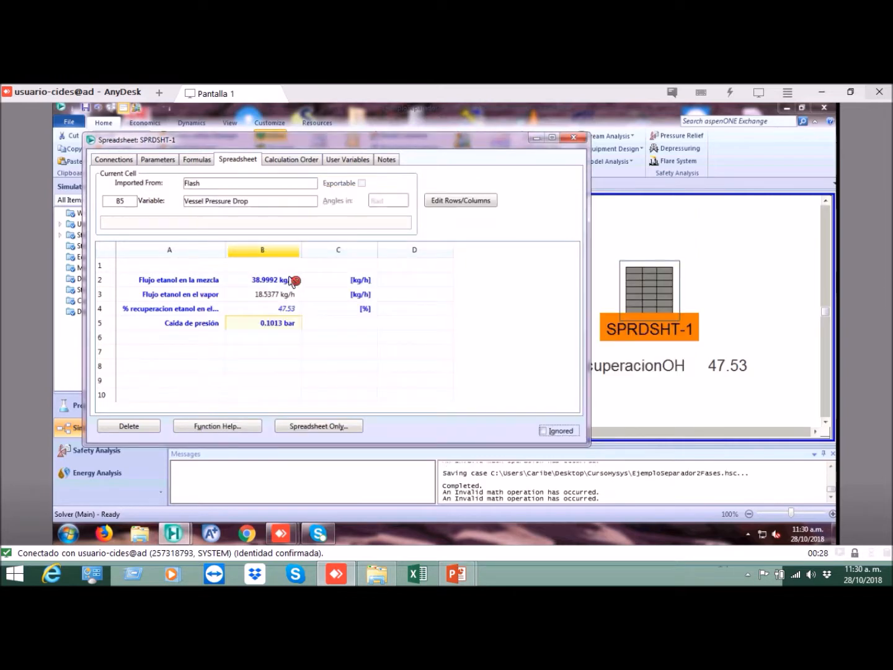
# Step: Set the pressure drop in cell B5 to 0 bar and check the ethanol recovery in cell B4
pyautogui.click(280, 340)
pyautogui.click(276, 323)
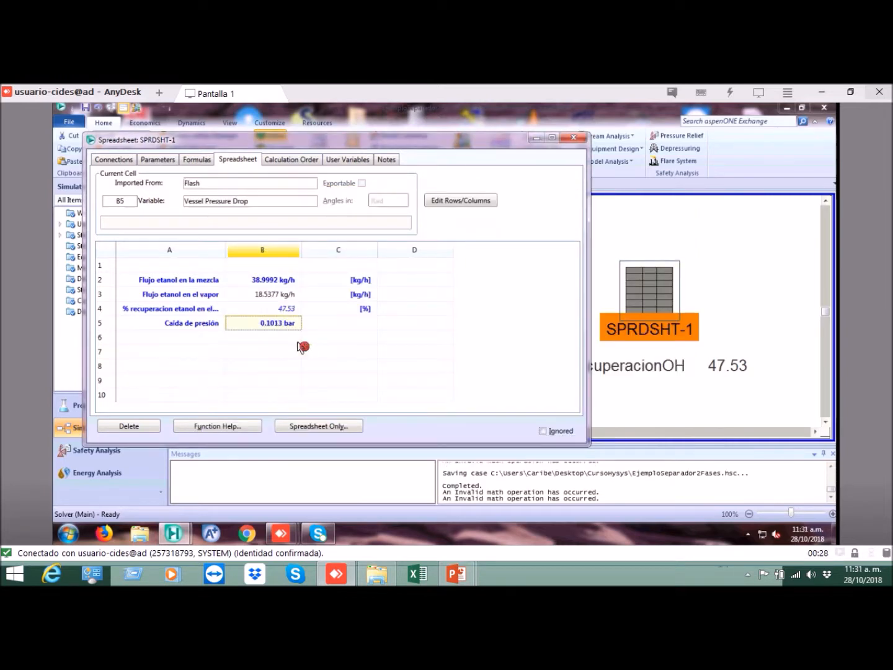
pyautogui.click(251, 338)
pyautogui.click(268, 324)
pyautogui.click(267, 338)
pyautogui.click(283, 327)
pyautogui.click(272, 338)
pyautogui.click(277, 323)
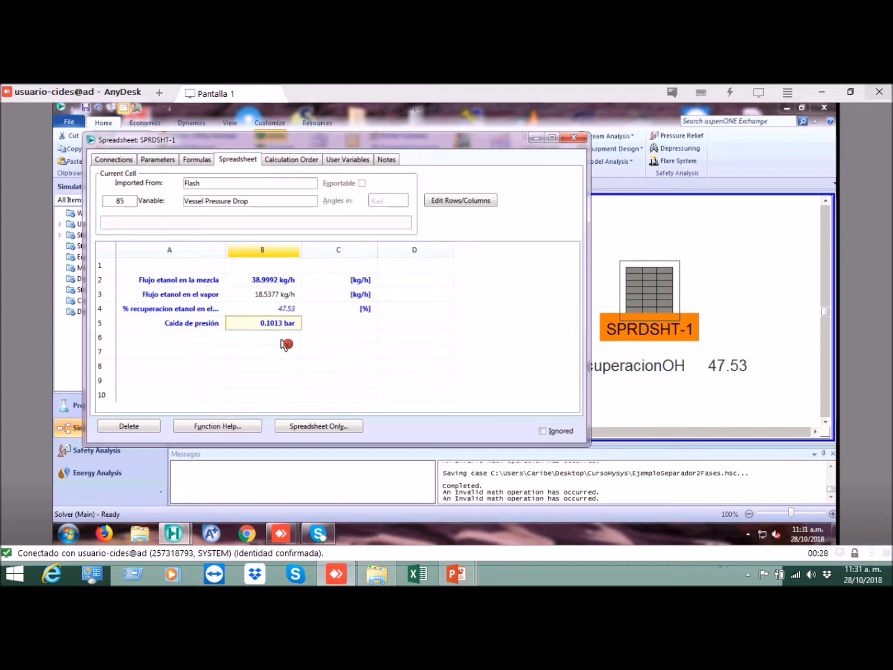
pyautogui.write('0')
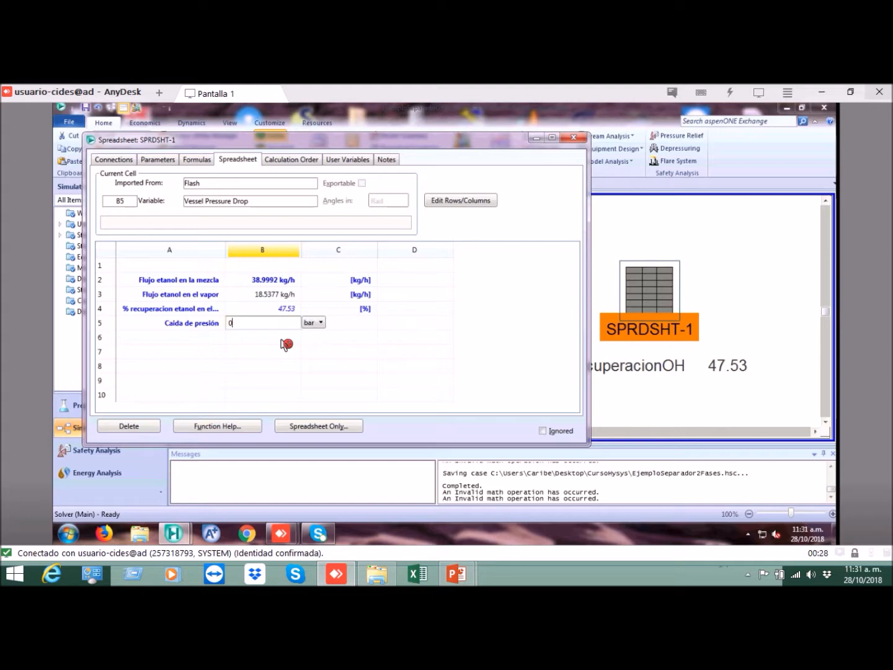
pyautogui.press('Return')
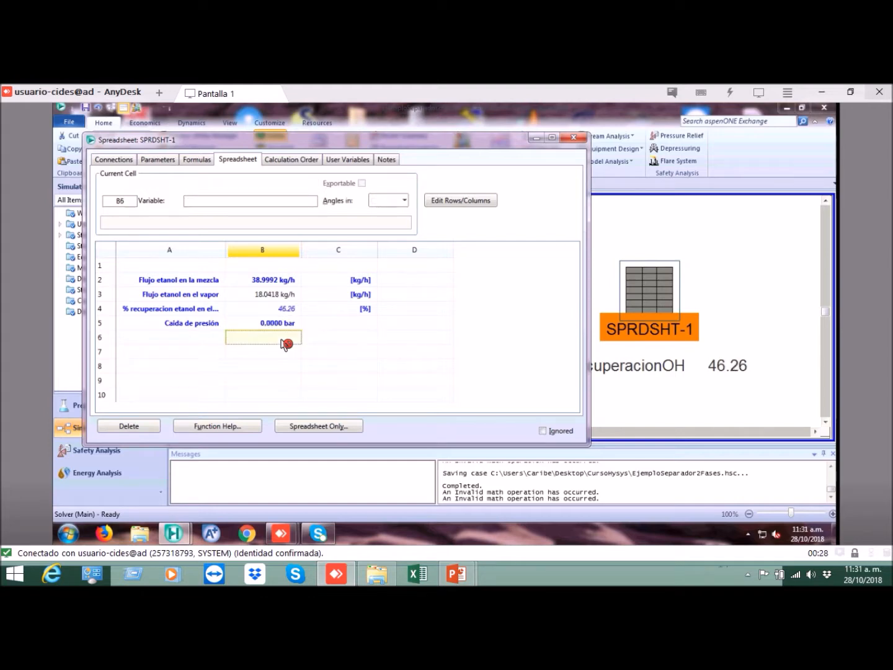
pyautogui.click(286, 325)
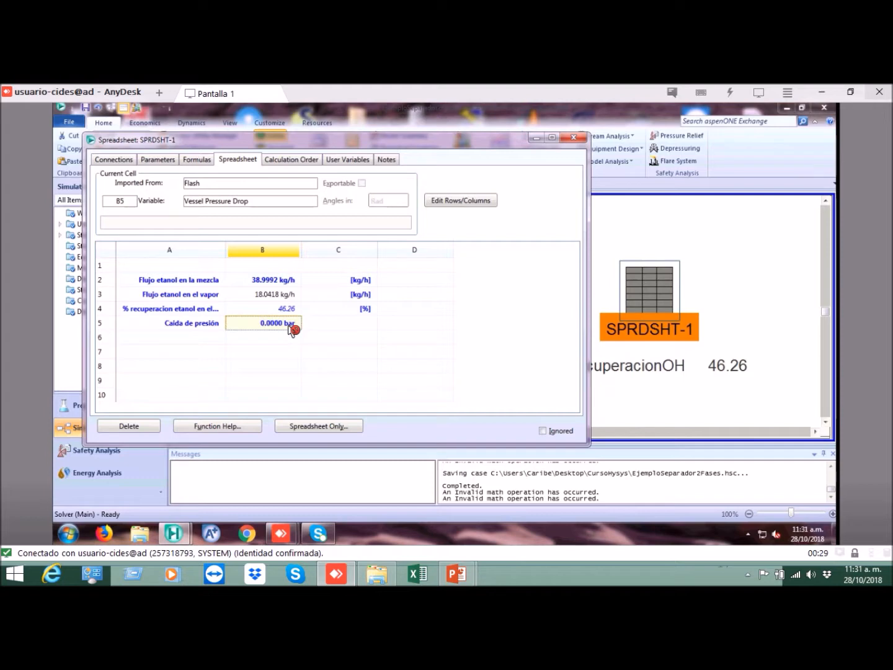
pyautogui.click(295, 310)
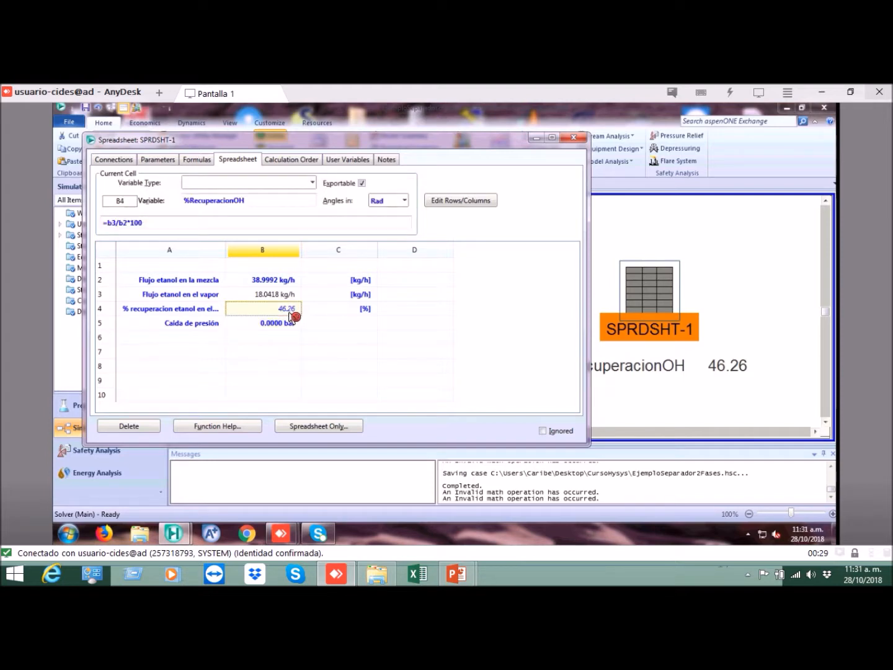
# Step: Set the pressure drop in cell B5 to 0.1 bar and check the resulting ethanol recovery
pyautogui.click(300, 332)
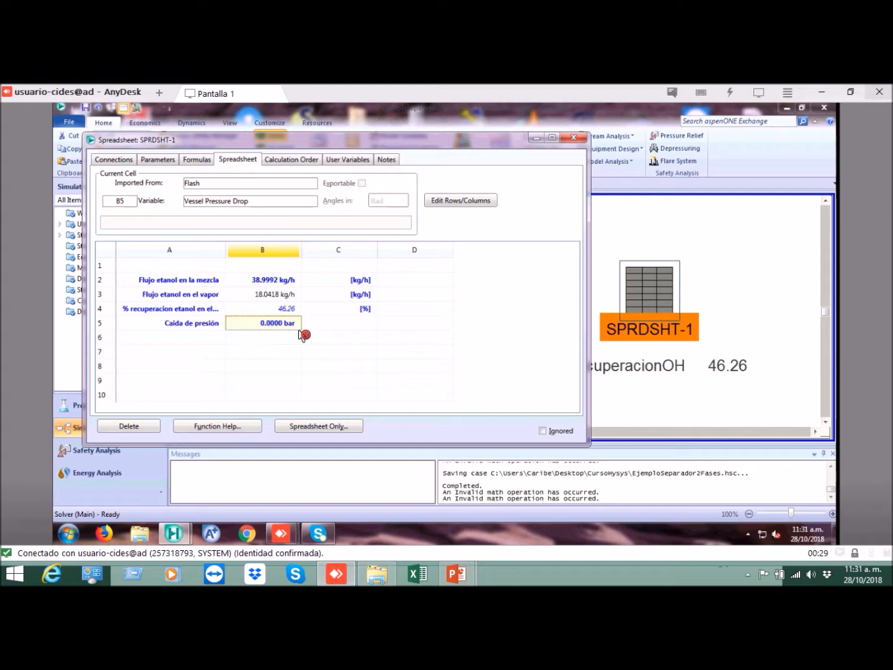
pyautogui.write('.')
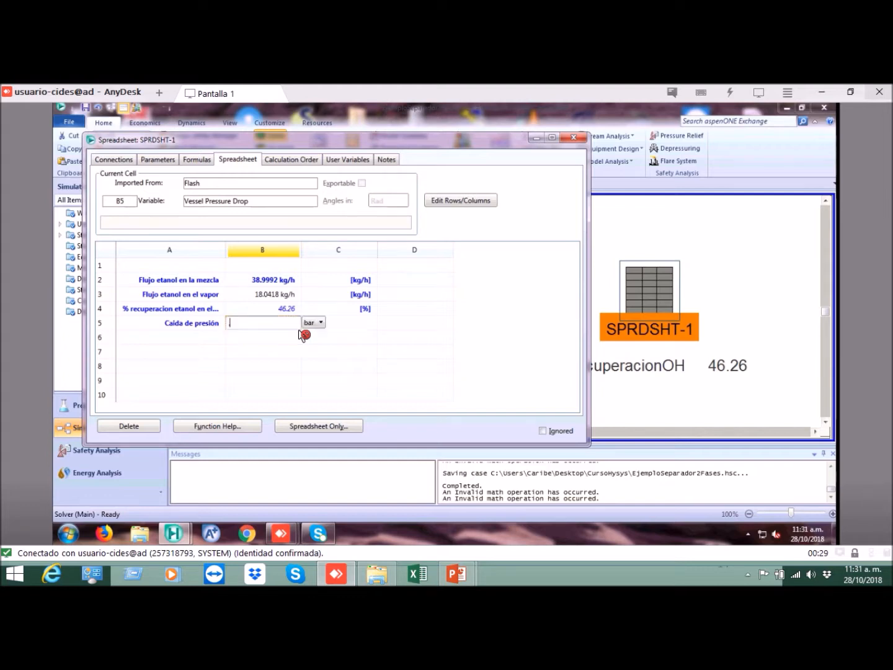
pyautogui.press('Return')
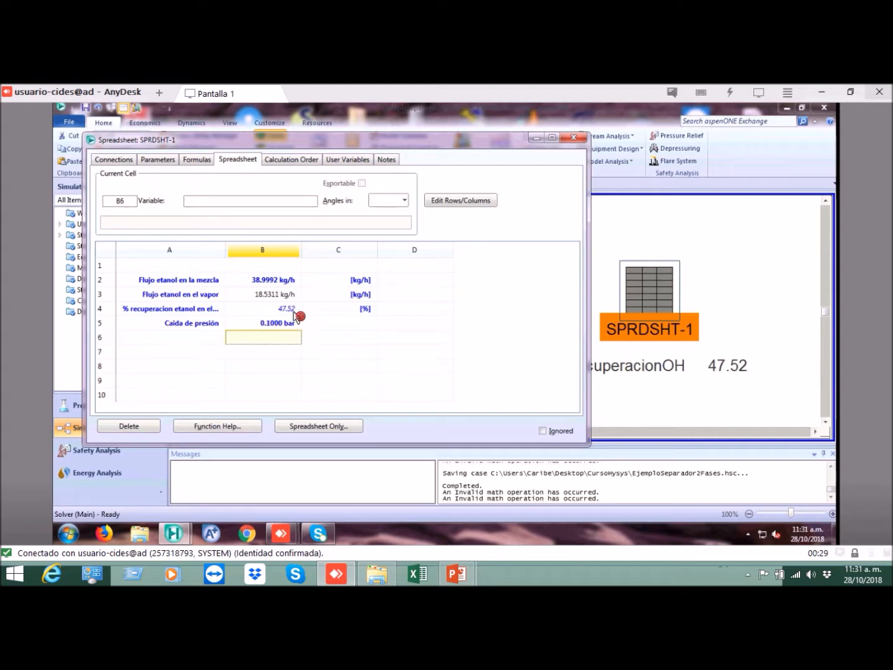
pyautogui.click(295, 310)
# Step: Set the pressure drop in cell B5 to 0.2 bar and close the spreadsheet
pyautogui.click(296, 326)
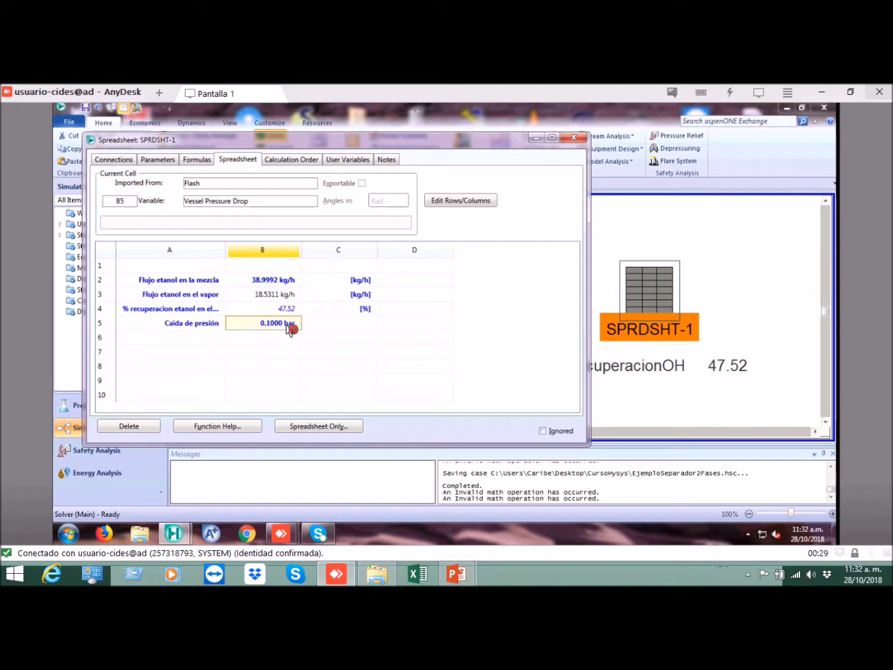
pyautogui.doubleClick(289, 329)
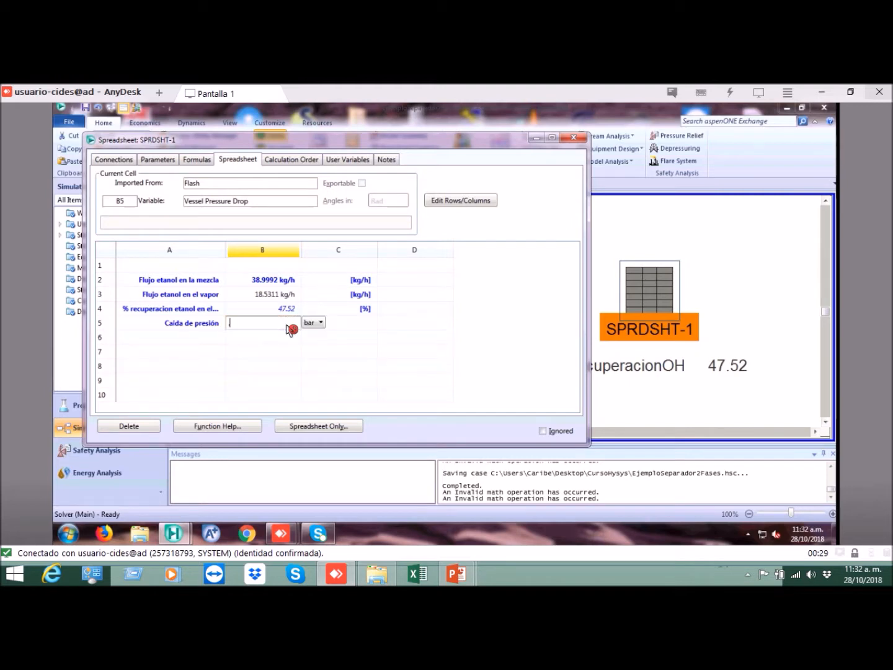
pyautogui.press('Return')
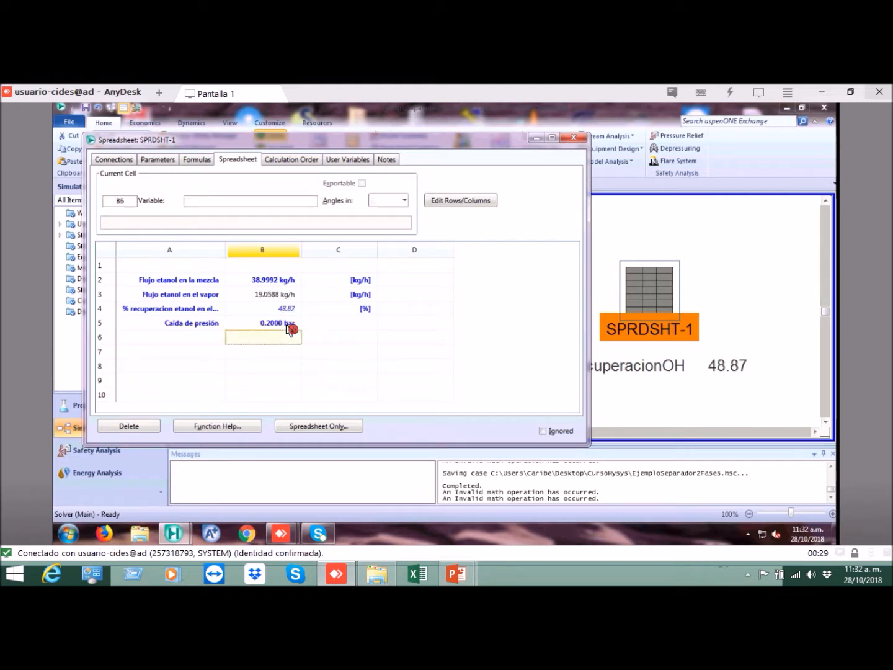
pyautogui.click(289, 328)
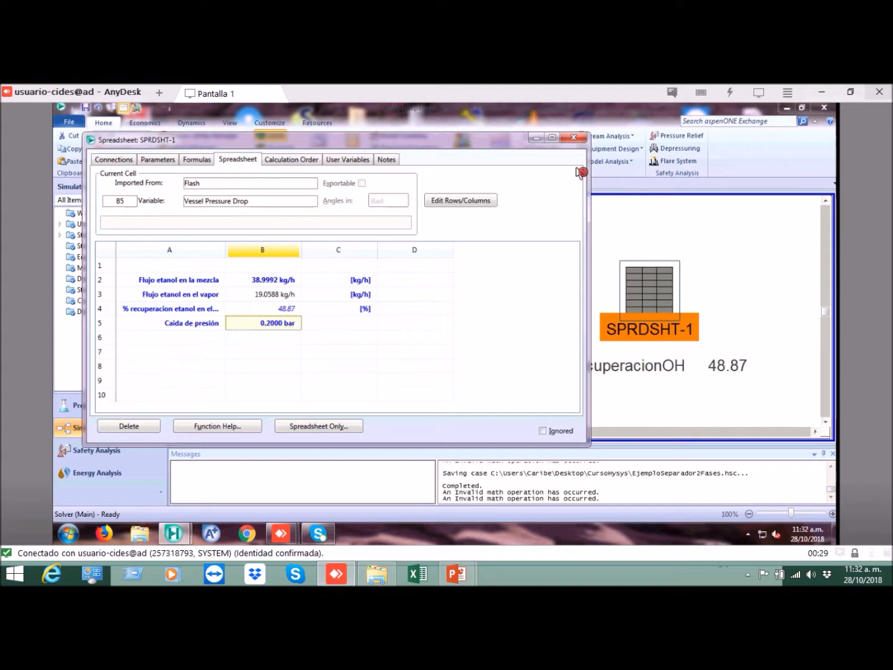
pyautogui.click(575, 140)
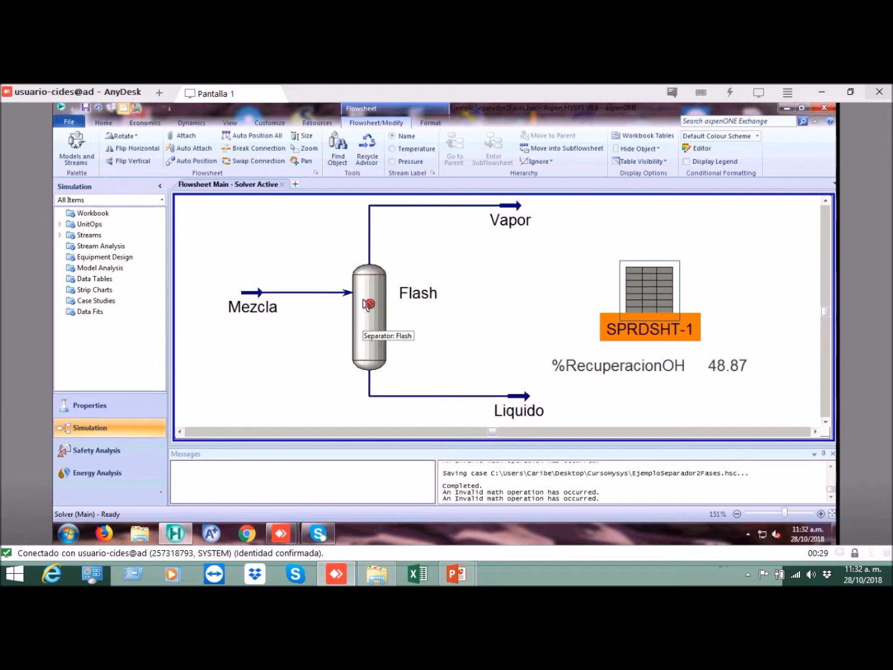
# Step: Shift the spreadsheet icon and its table slightly farther from the Flash separator on the flowsheet
pyautogui.moveTo(515, 231)
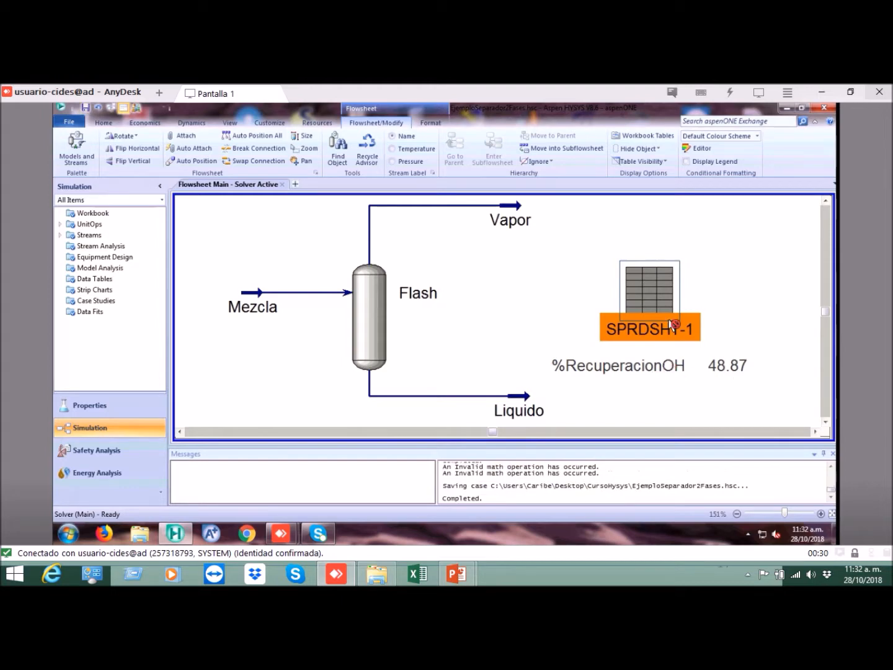
pyautogui.moveTo(669, 302); pyautogui.dragTo(681, 304)
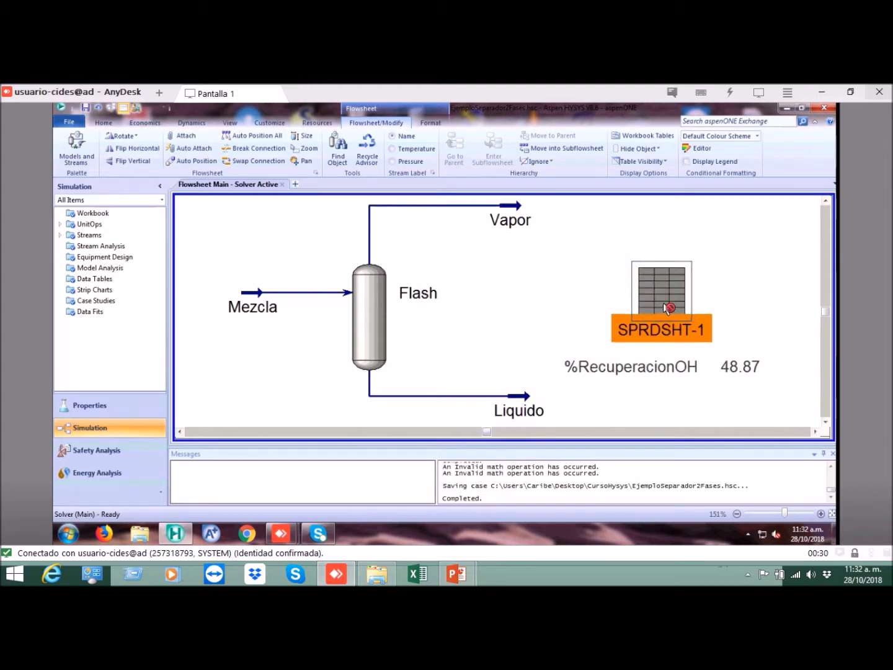
pyautogui.click(594, 264)
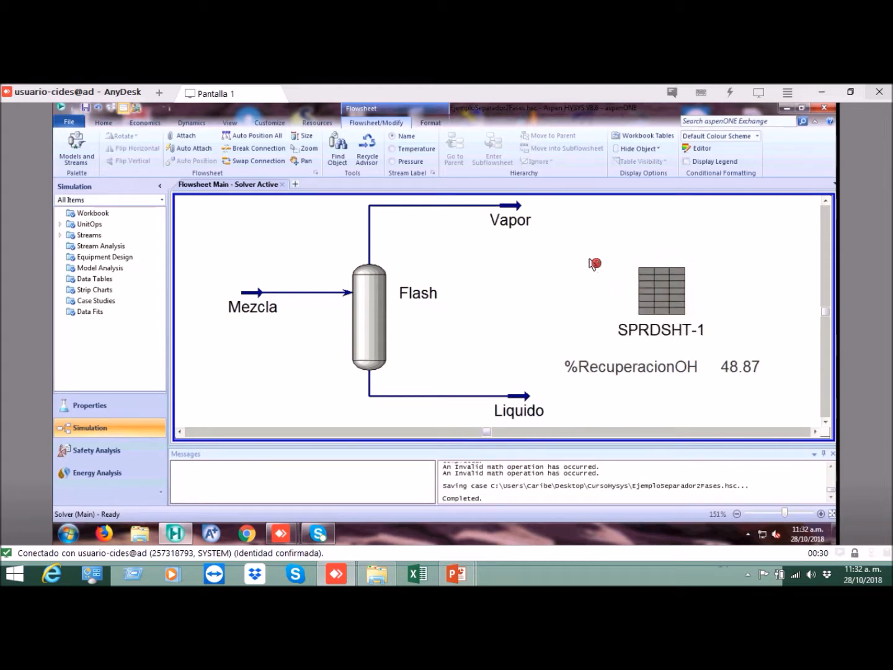
# Step: Review the ethanol feed flow, recovery and pressure drop cells in the SPRDSHT-1 spreadsheet, and close it
pyautogui.doubleClick(666, 287)
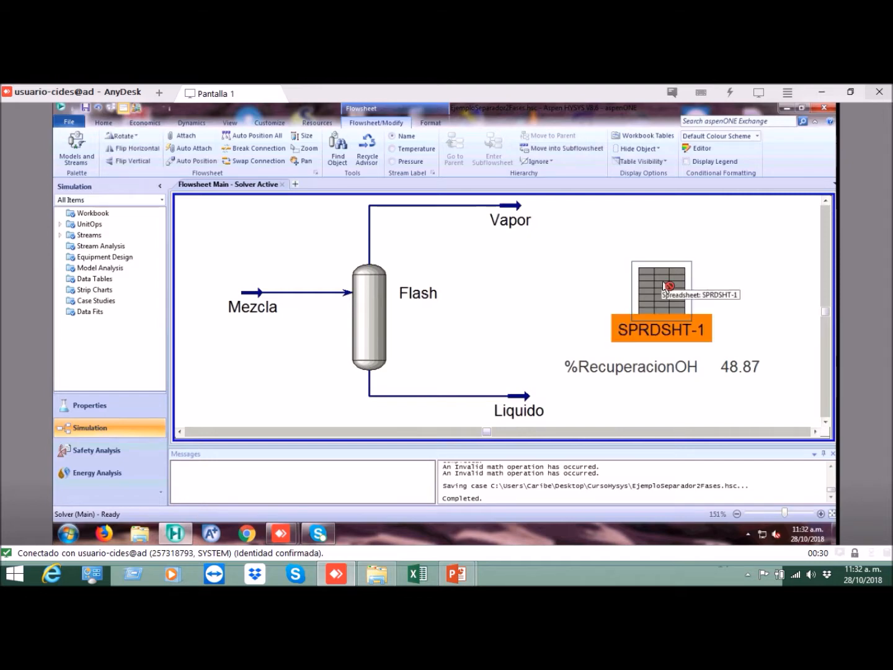
pyautogui.click(271, 354)
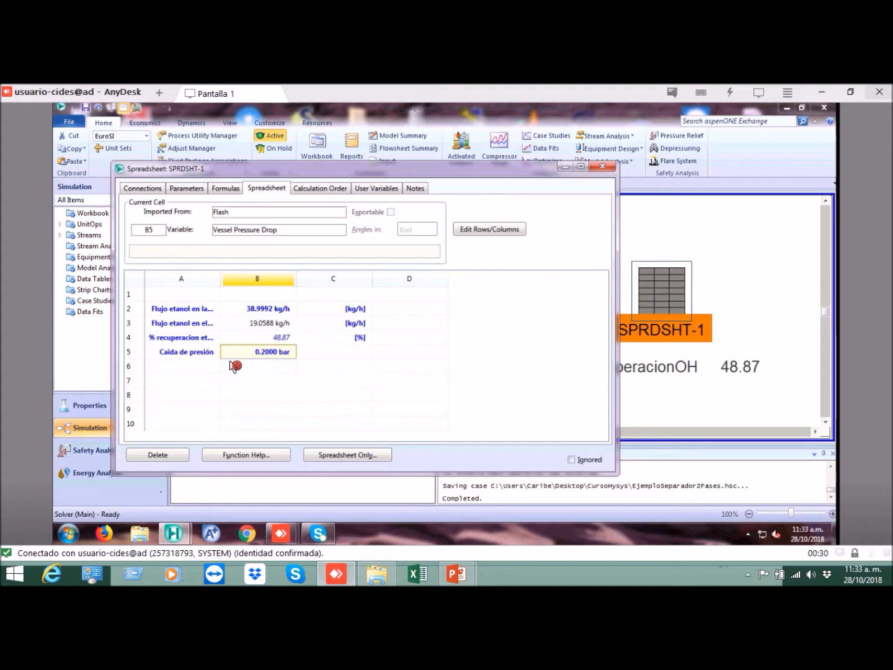
pyautogui.click(273, 370)
pyautogui.click(274, 354)
pyautogui.click(286, 341)
pyautogui.click(265, 310)
pyautogui.click(279, 338)
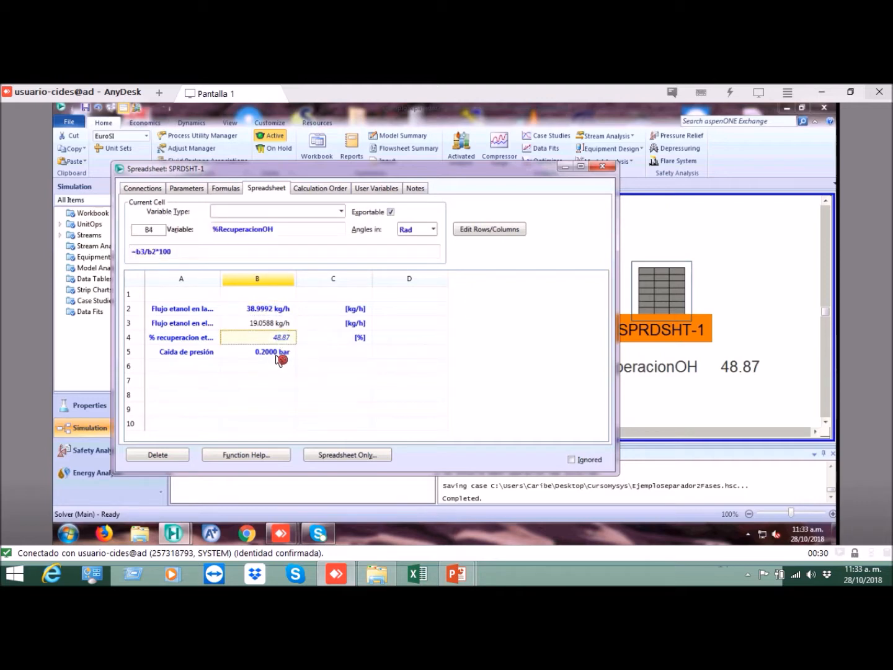
pyautogui.click(278, 354)
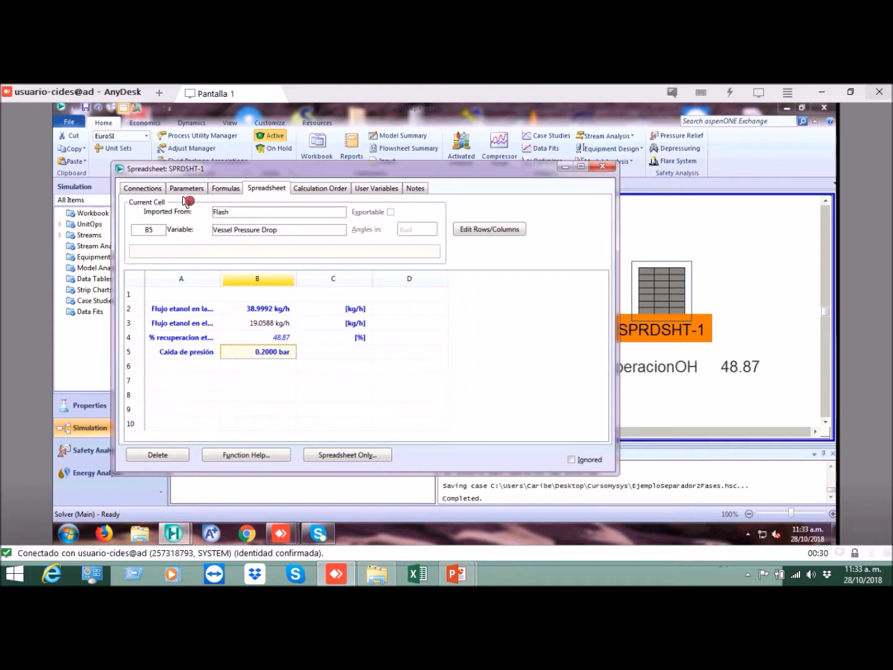
pyautogui.click(609, 169)
pyautogui.click(606, 245)
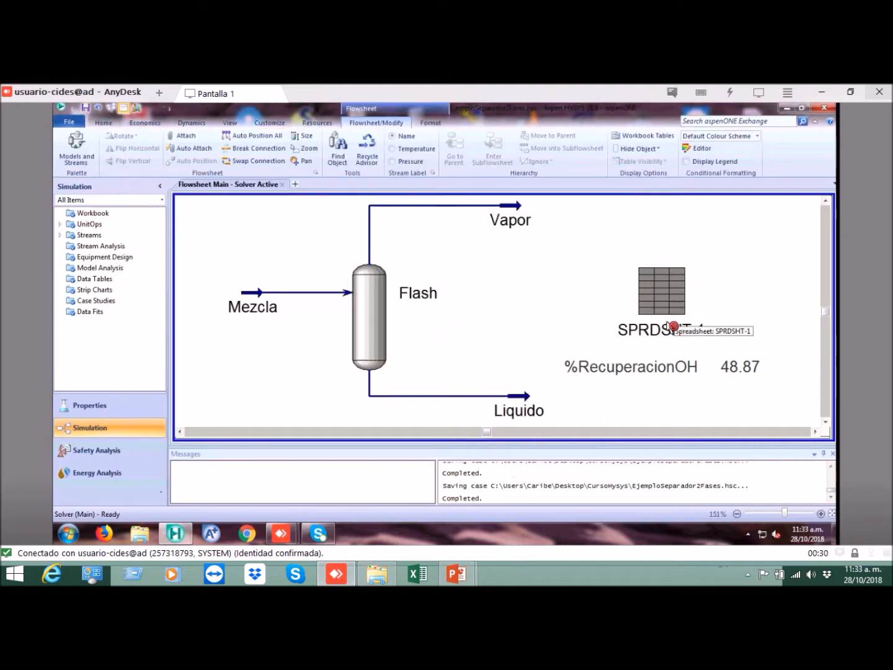
# Step: Add the spreadsheet's B5 variable to the SPRDSHT-1 table on the flowsheet
pyautogui.scroll(-2, 793, 414)
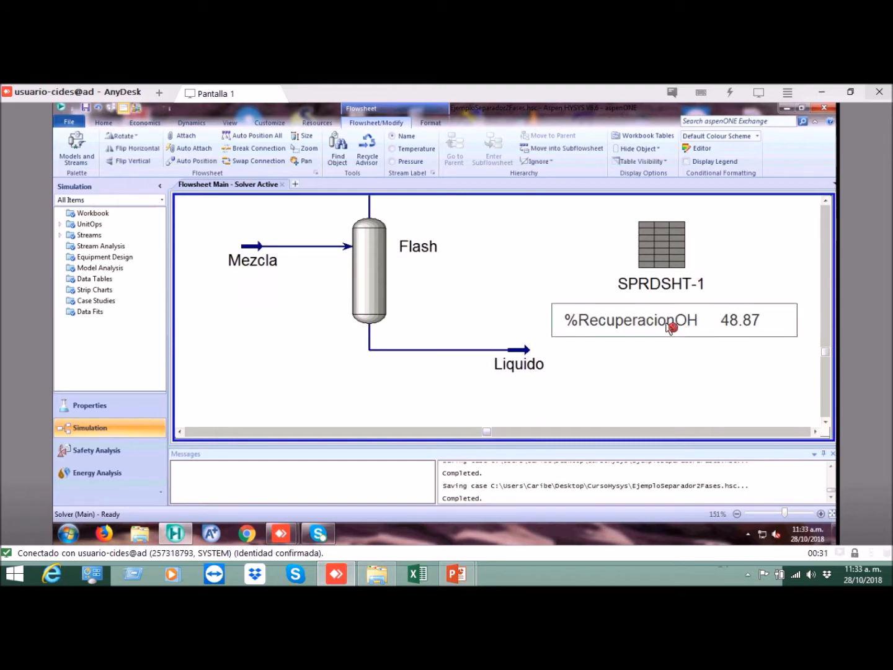
pyautogui.doubleClick(669, 321)
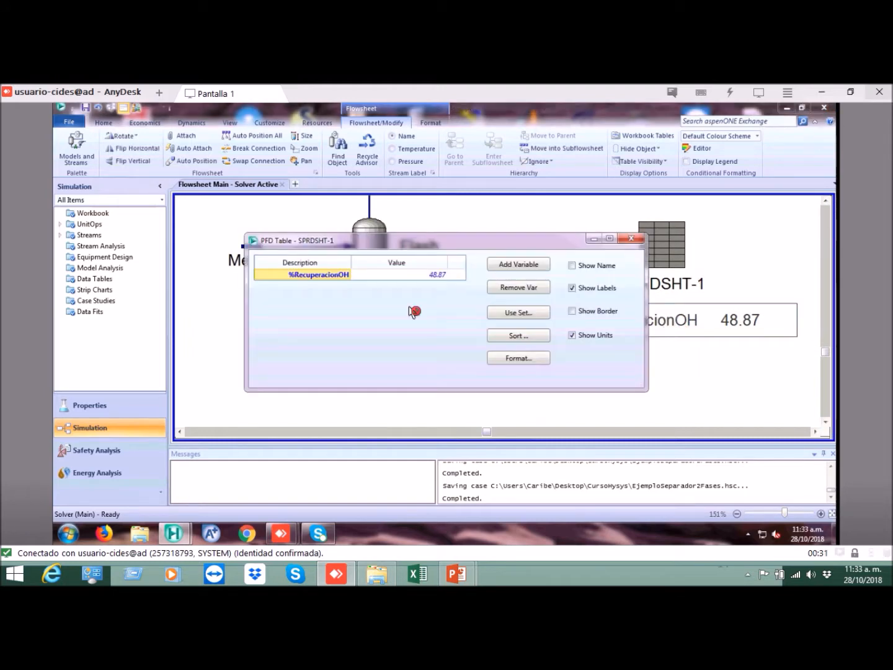
pyautogui.click(510, 266)
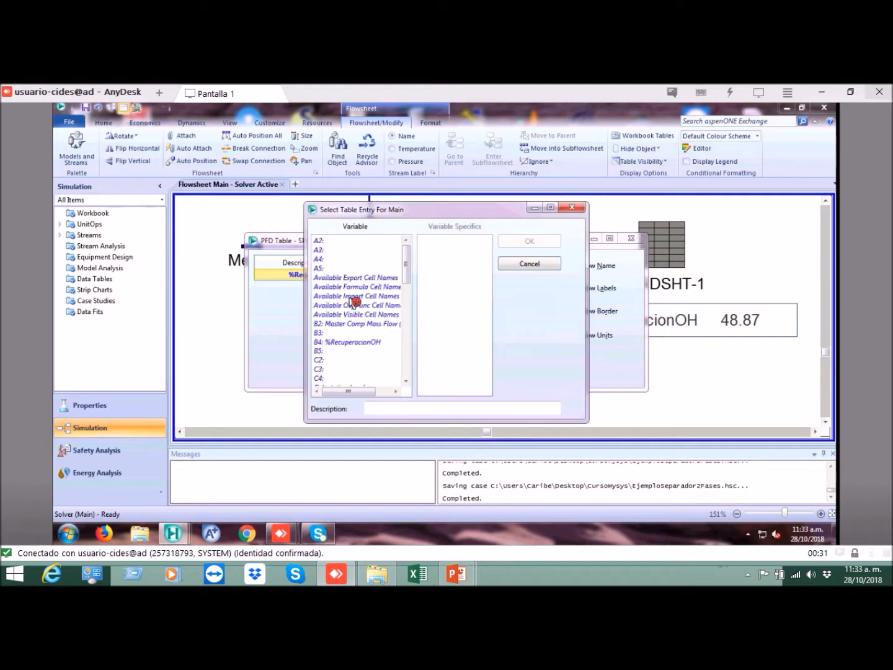
pyautogui.click(335, 356)
pyautogui.click(541, 243)
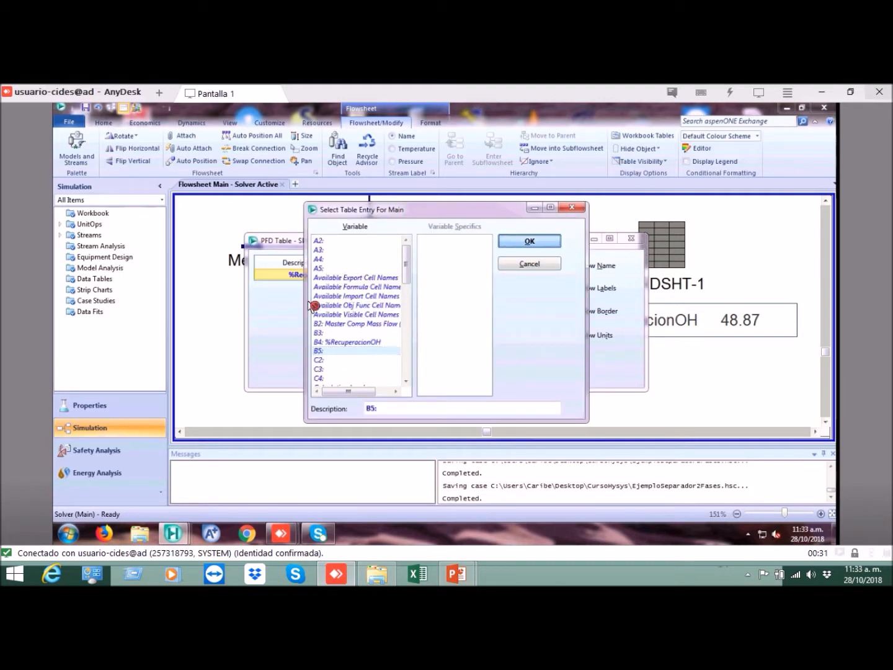
# Step: Change the B5 entry's description in the table to Caida de Presion and close the table settings
pyautogui.click(344, 289)
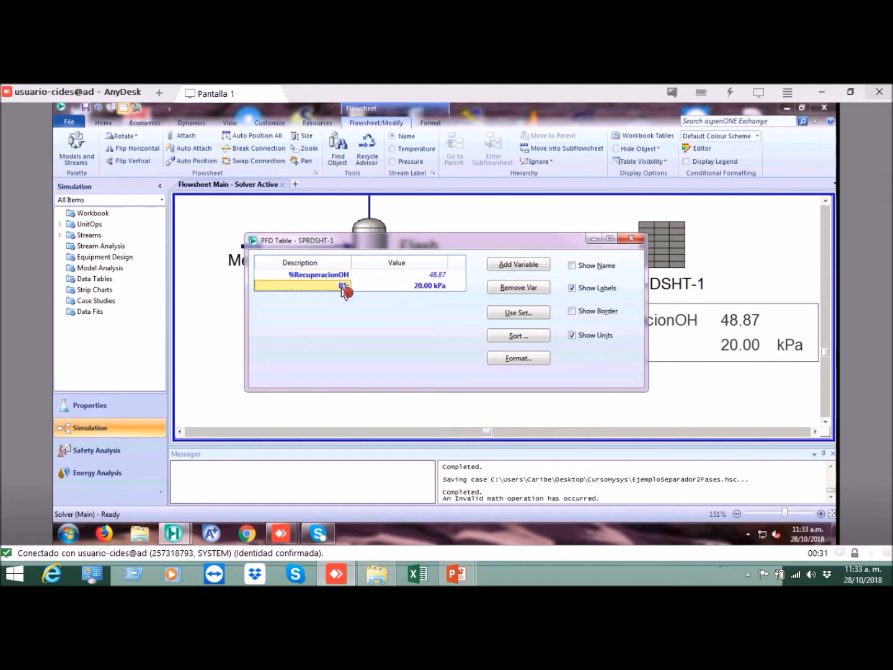
pyautogui.write('Caida de Pres')
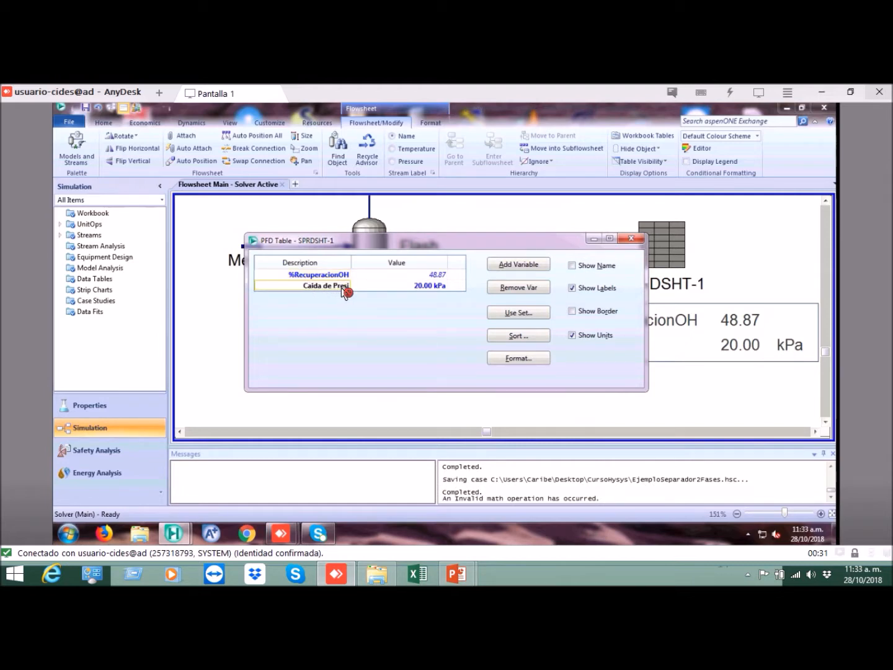
pyautogui.write('ion')
pyautogui.press('Return')
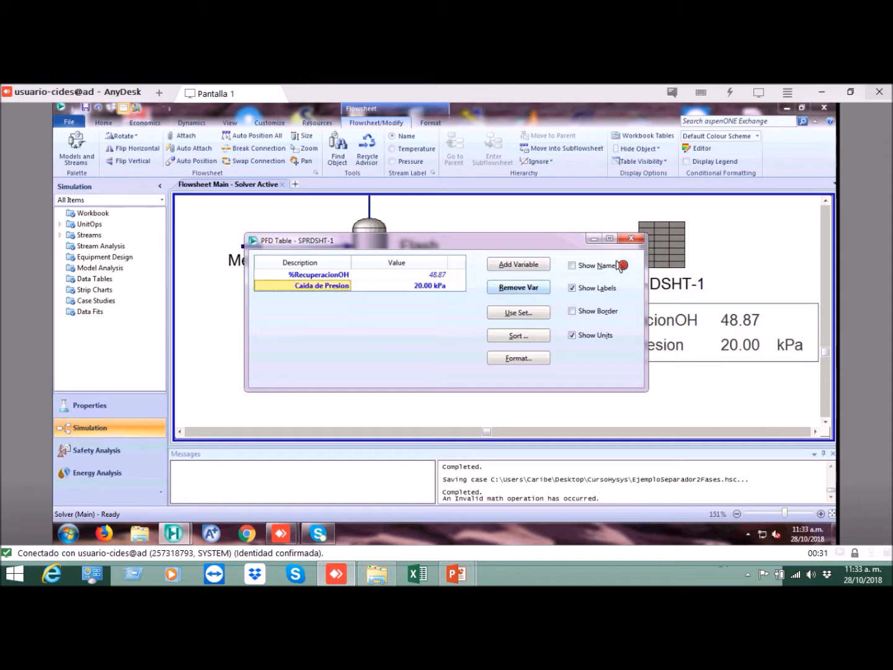
pyautogui.click(632, 241)
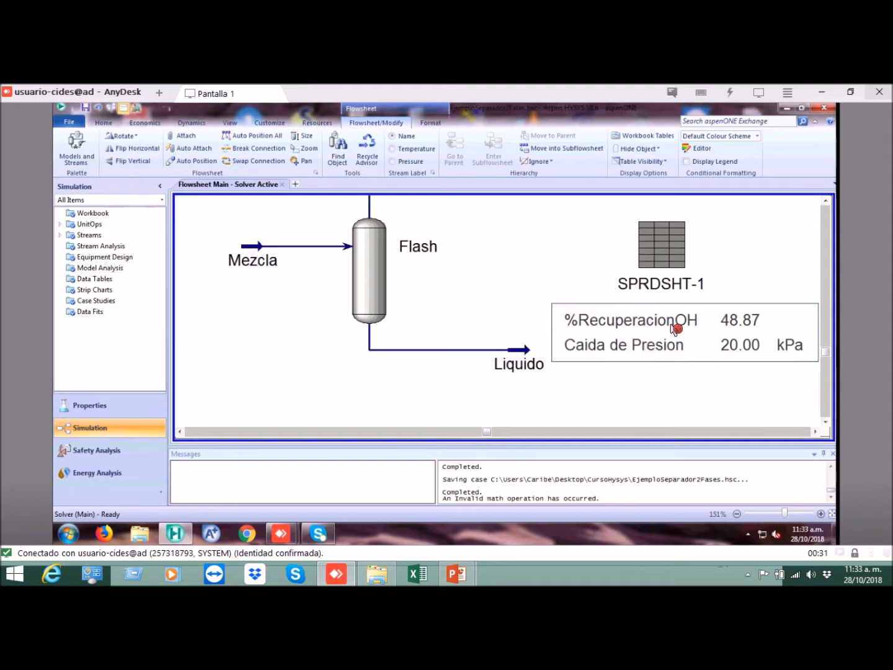
# Step: Shift the SPRDSHT-1 table slightly closer beneath the spreadsheet icon and save the case
pyautogui.moveTo(672, 324); pyautogui.dragTo(658, 317)
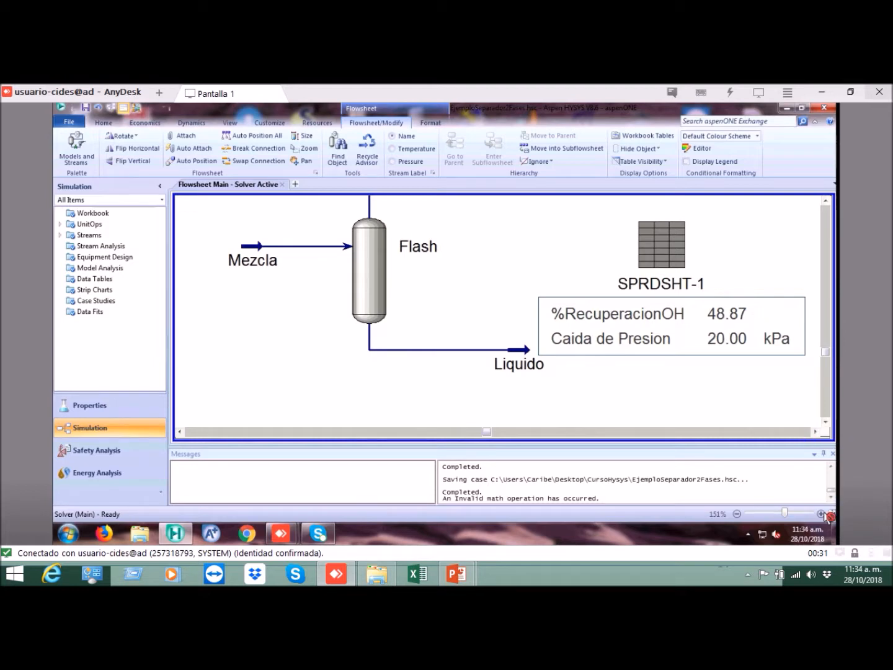
pyautogui.moveTo(514, 237); pyautogui.dragTo(499, 283)
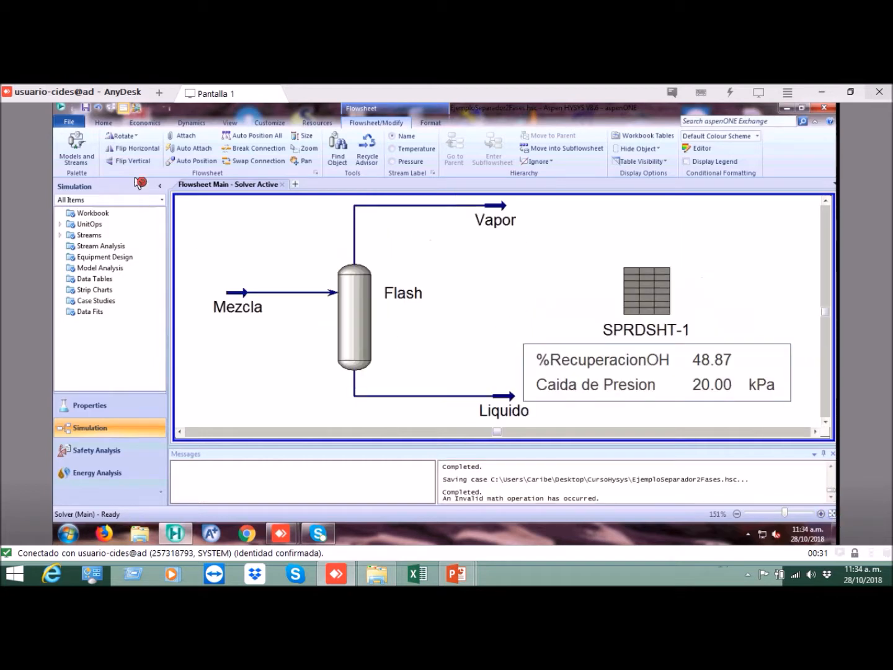
pyautogui.click(85, 108)
pyautogui.click(289, 254)
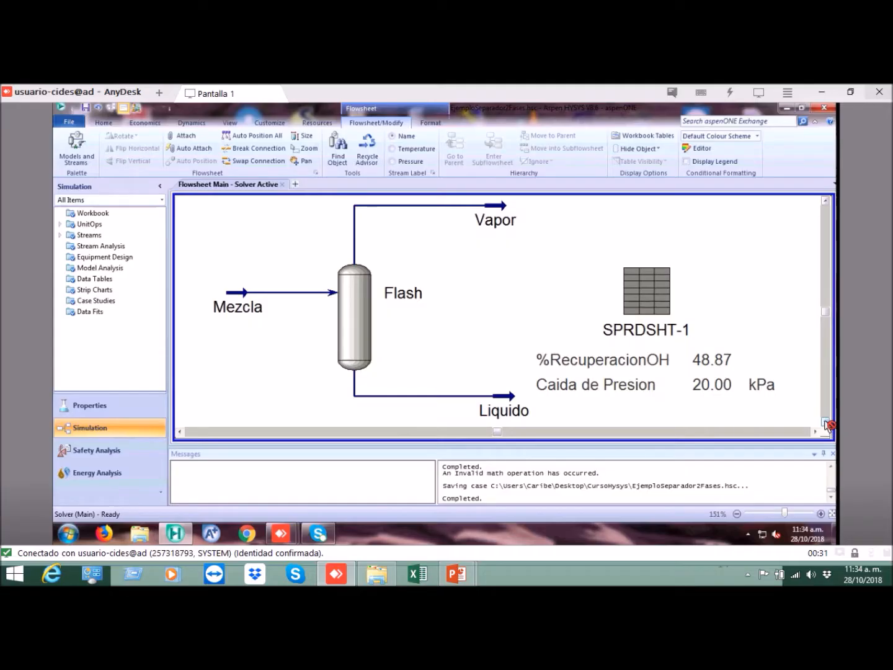
# Step: Zoom the flowsheet out to 91%, leave free space below the Flash separator, and save the case again
pyautogui.click(825, 421)
pyautogui.click(825, 422)
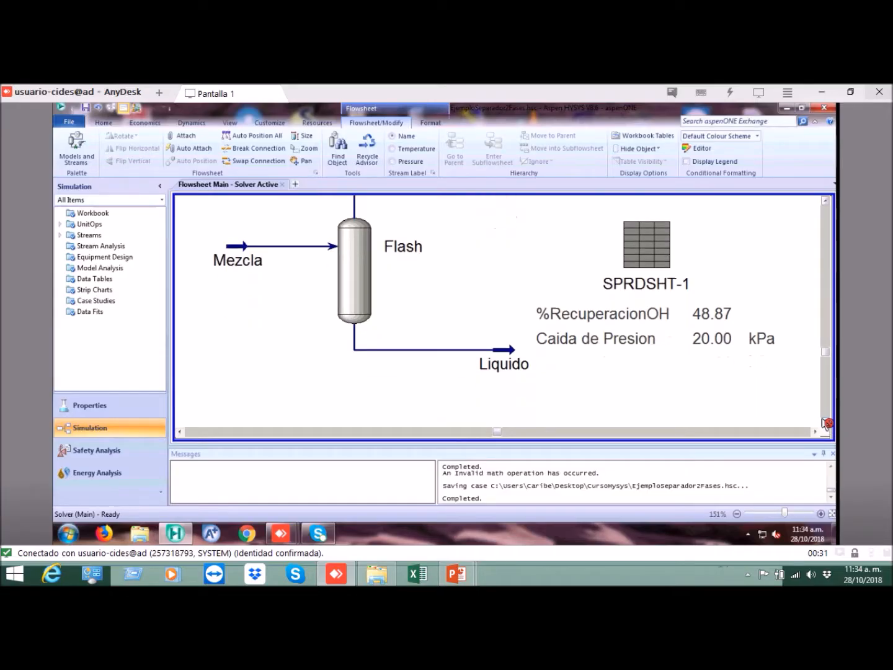
pyautogui.click(736, 514)
pyautogui.click(737, 514)
pyautogui.click(737, 514)
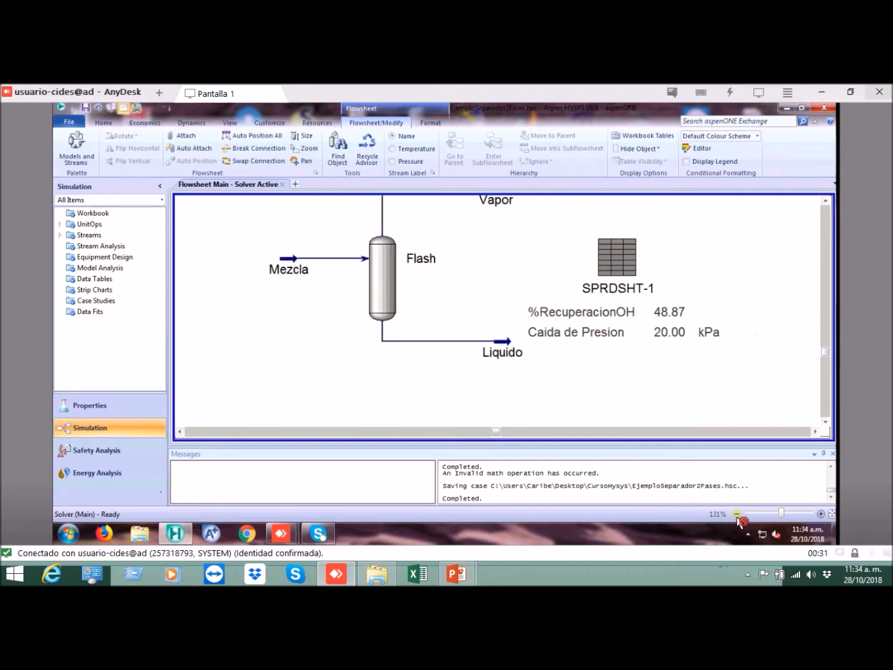
pyautogui.click(737, 513)
pyautogui.click(826, 199)
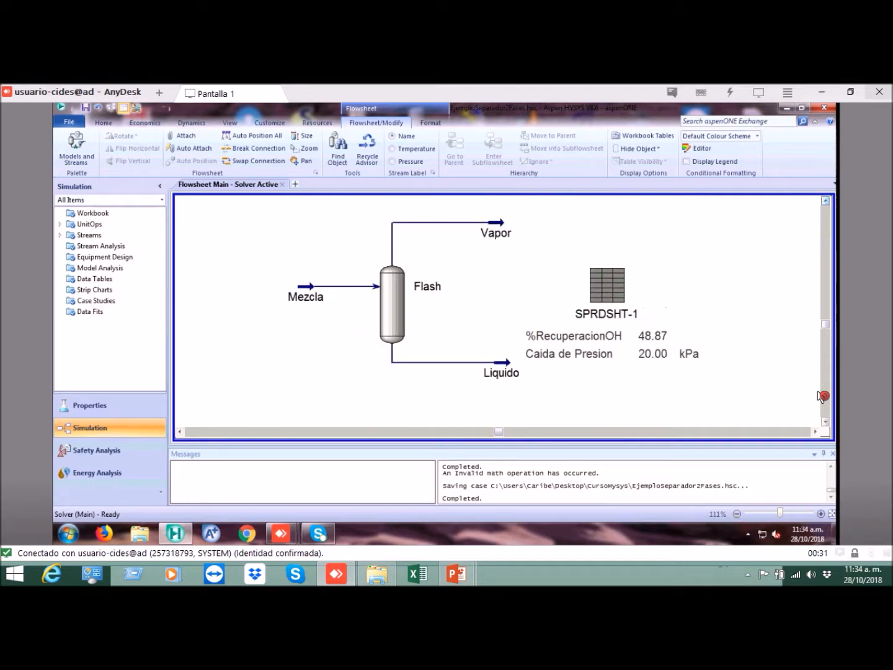
pyautogui.click(737, 514)
pyautogui.click(737, 514)
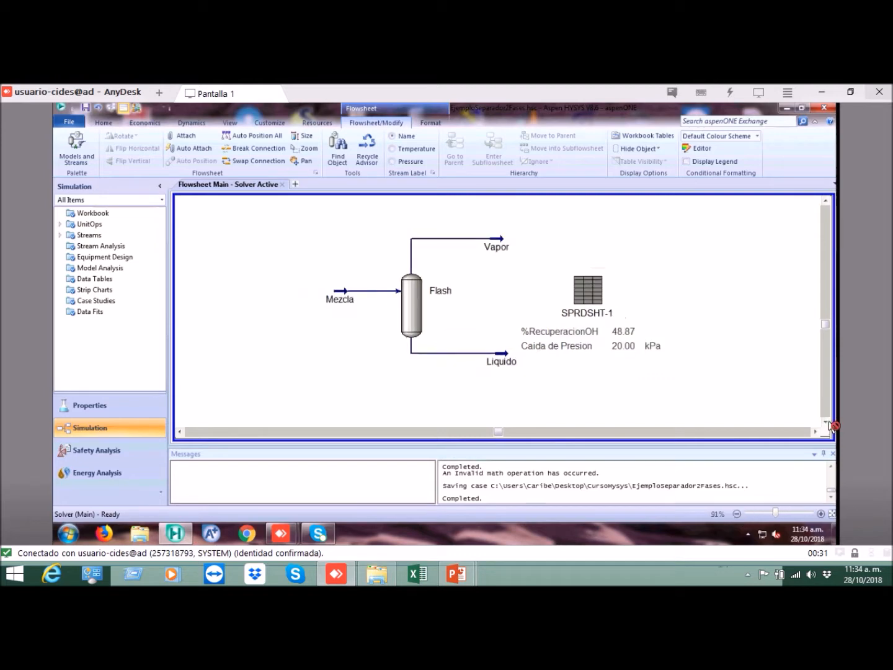
pyautogui.click(826, 422)
pyautogui.click(825, 422)
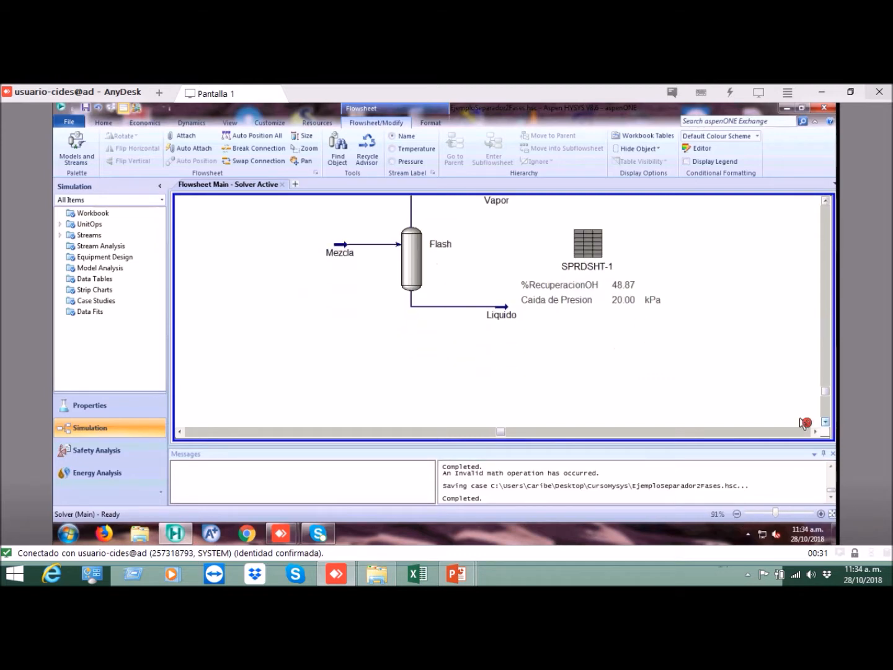
pyautogui.click(825, 201)
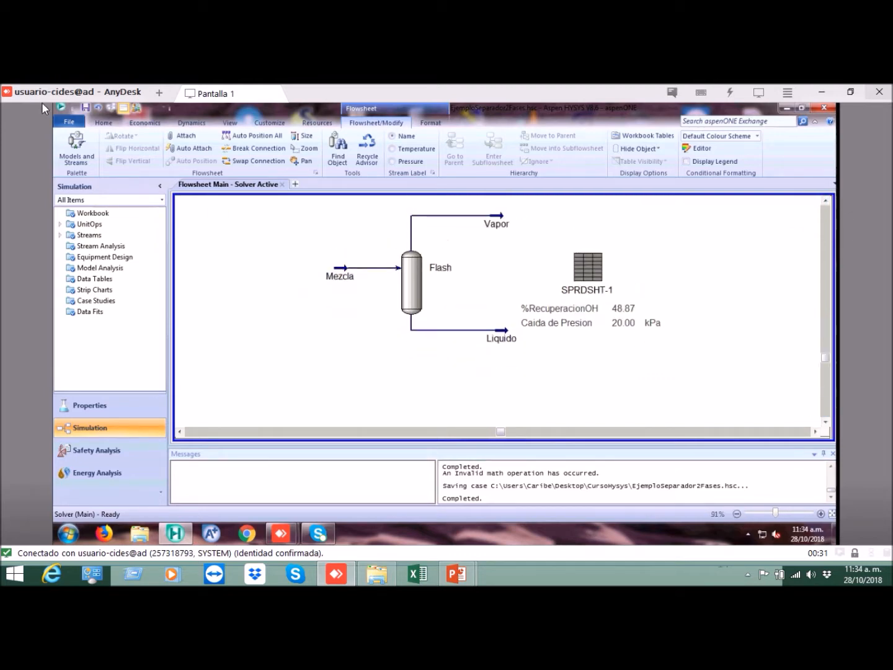
pyautogui.click(86, 108)
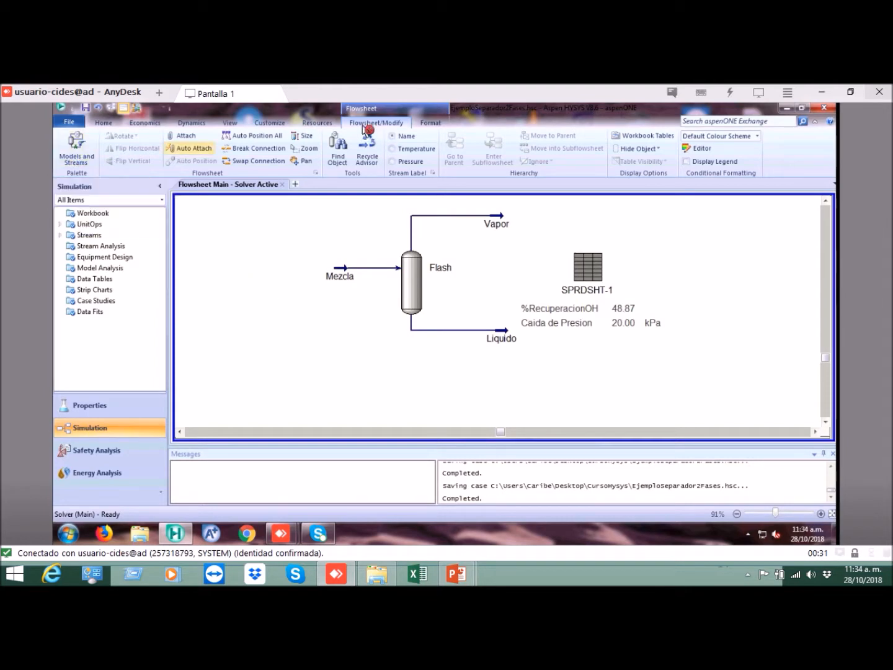
# Step: Place a new material stream on the flowsheet below the Mezcla feed
pyautogui.click(87, 155)
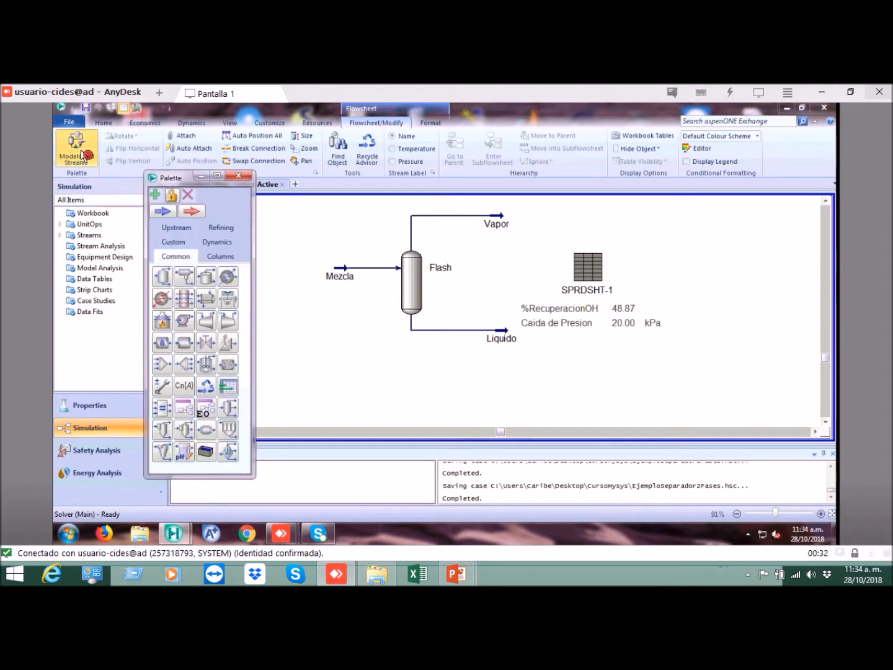
pyautogui.click(163, 211)
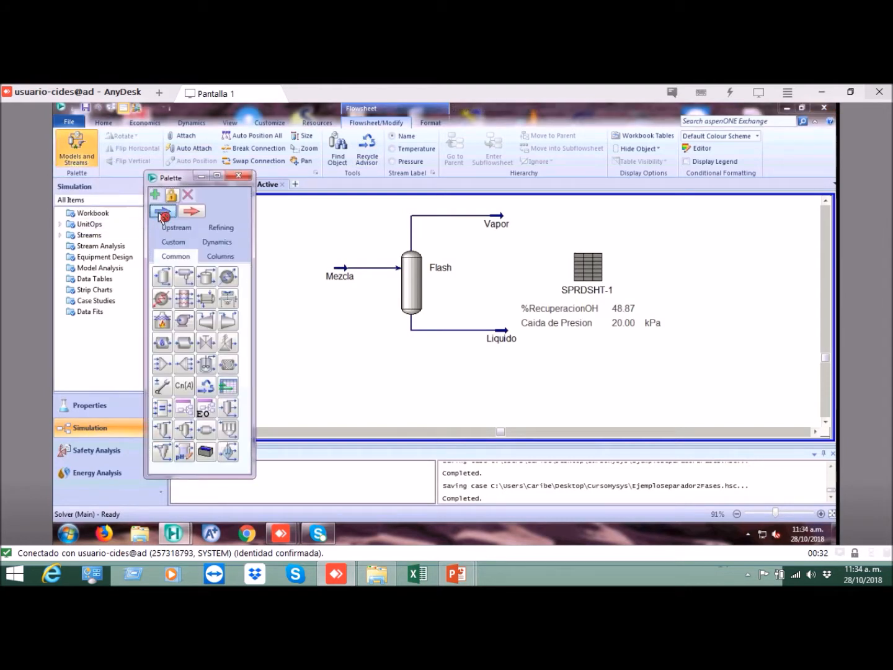
pyautogui.click(338, 384)
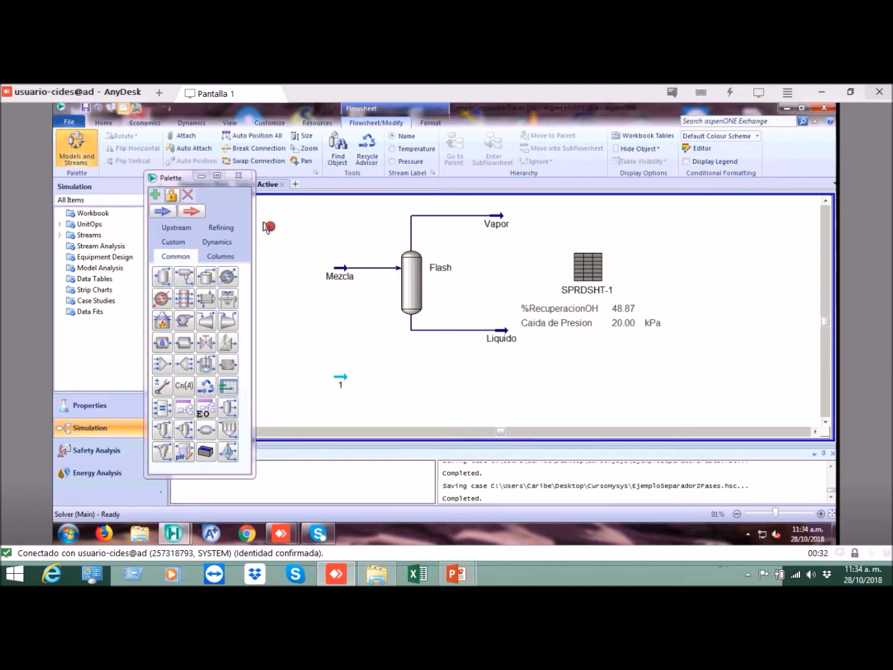
# Step: Open the new material stream and name it Mezcla2
pyautogui.click(341, 378)
pyautogui.doubleClick(341, 379)
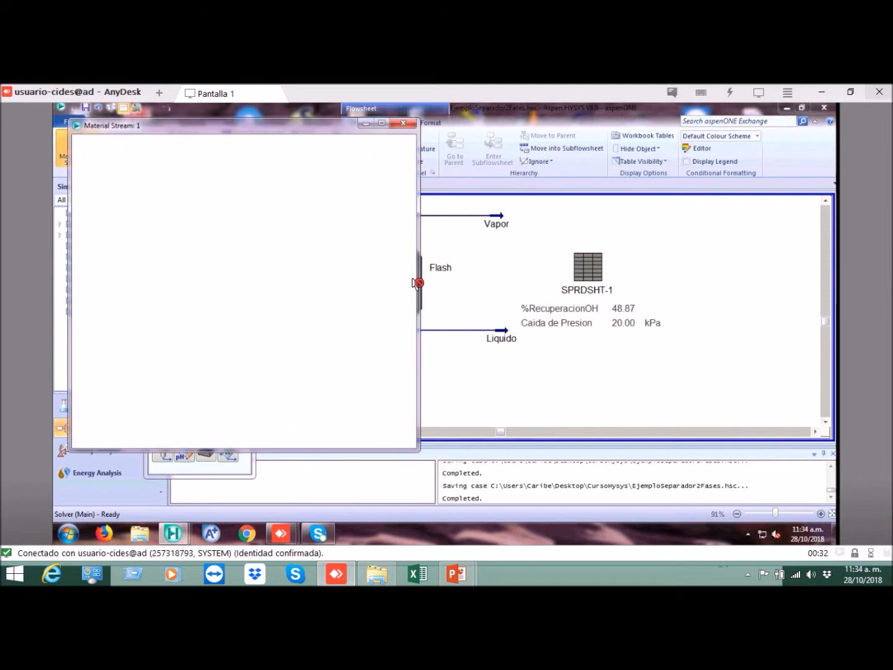
pyautogui.click(345, 164)
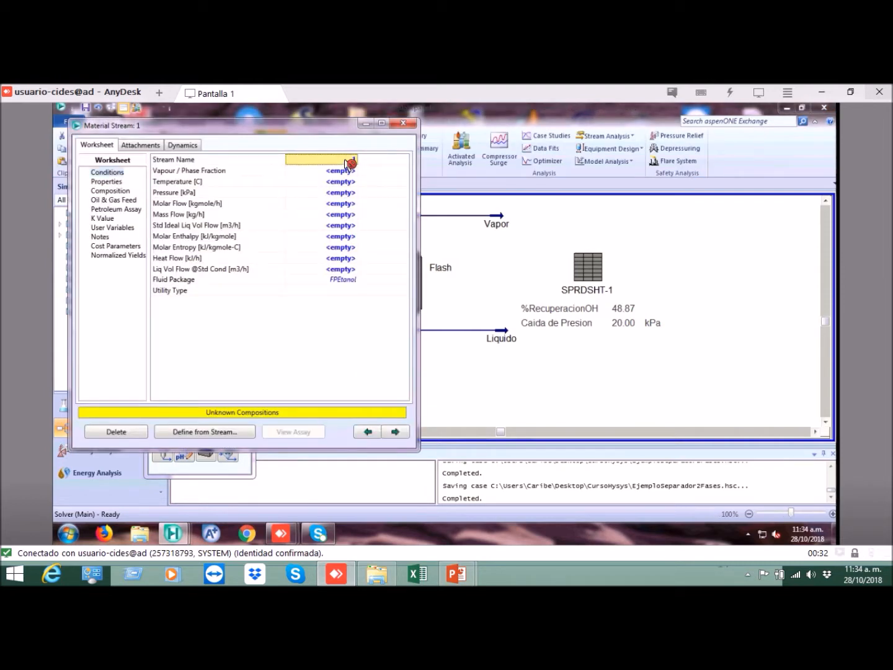
pyautogui.write('M')
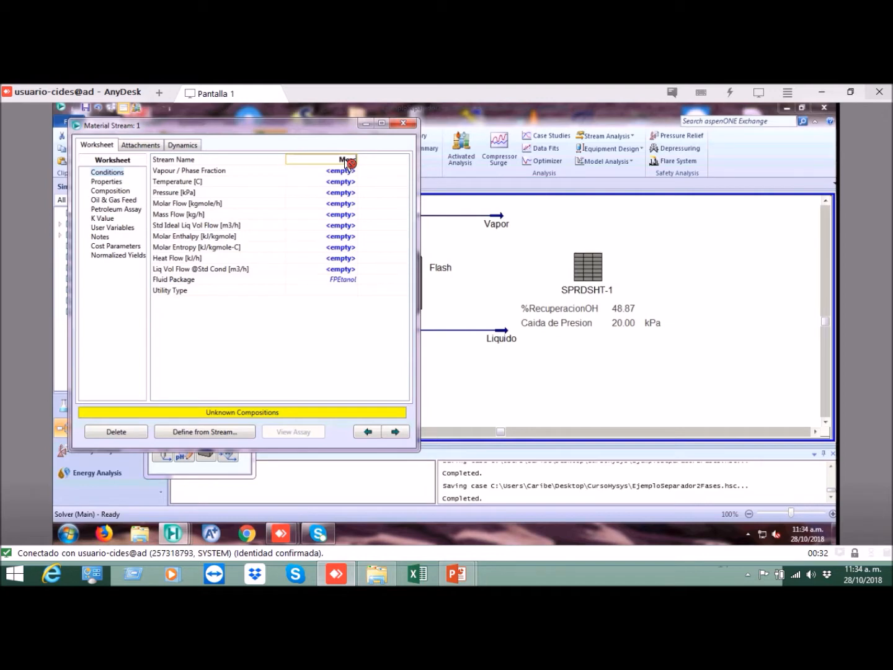
pyautogui.write('ezcla2')
pyautogui.press('Return')
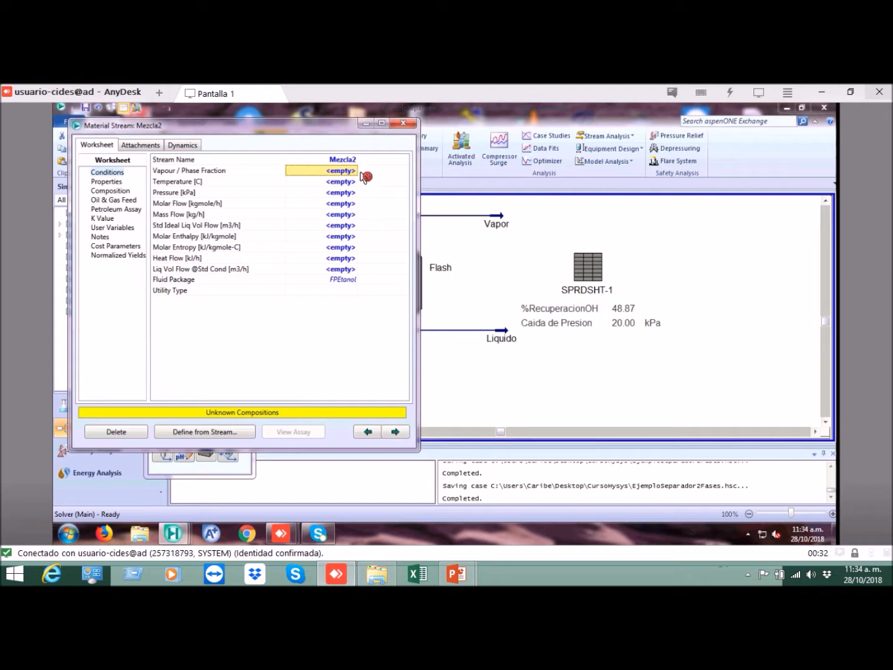
# Step: Close the model palette and show the Mezcla2 stream window as a tab alongside the flowsheet
pyautogui.moveTo(375, 145); pyautogui.dragTo(612, 168)
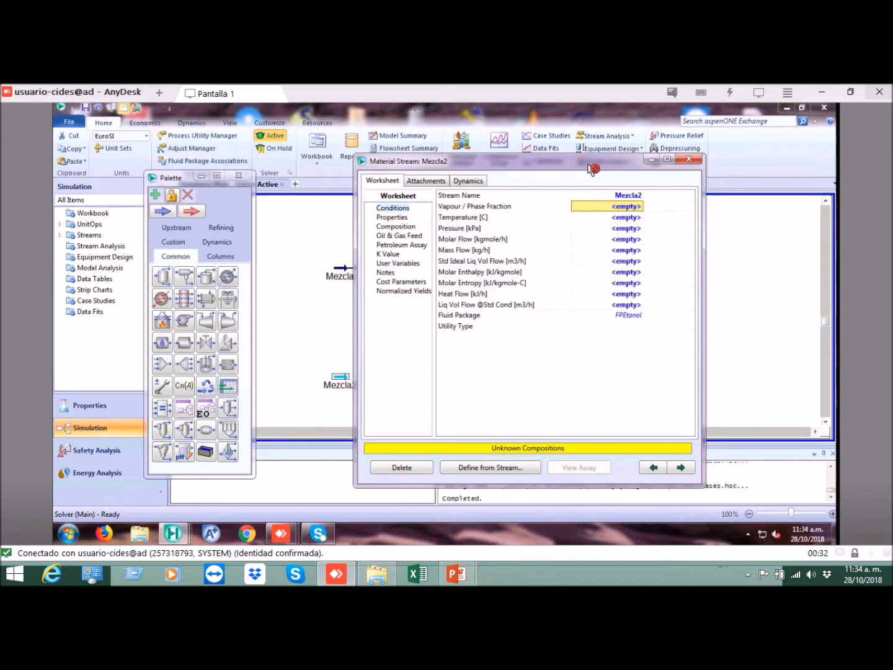
pyautogui.moveTo(551, 165); pyautogui.dragTo(568, 162)
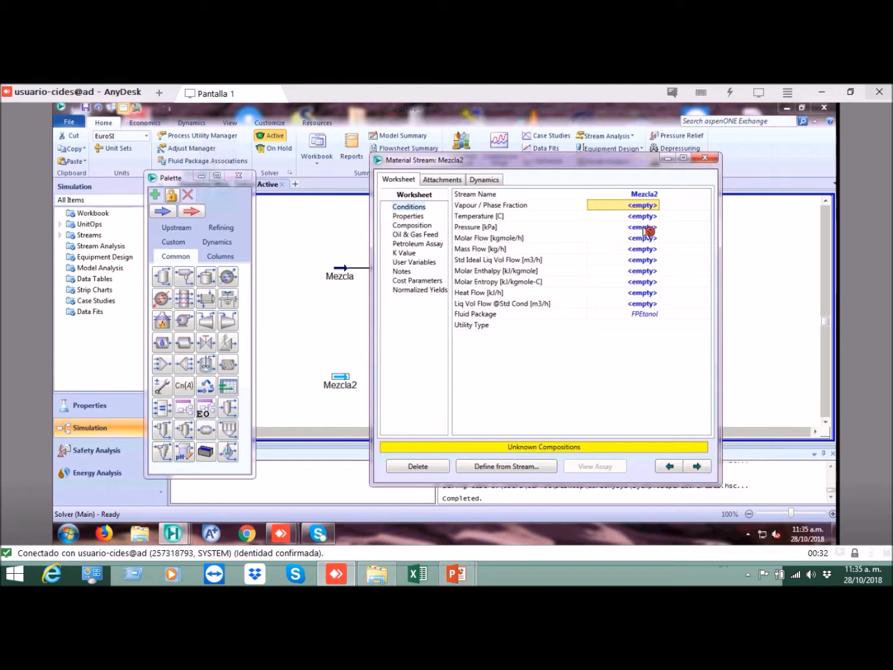
pyautogui.click(241, 179)
pyautogui.moveTo(487, 164); pyautogui.dragTo(451, 174)
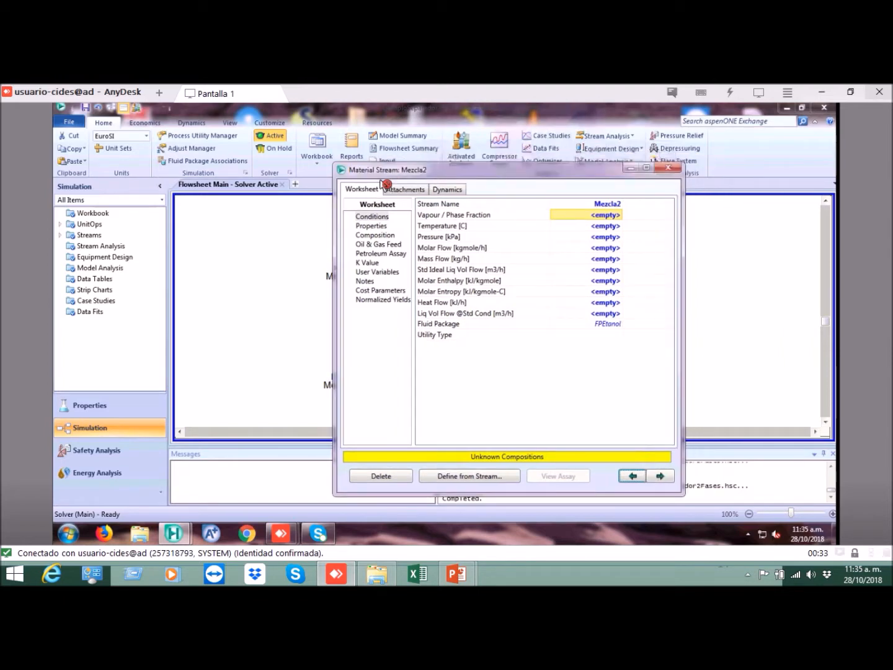
pyautogui.rightClick(437, 173)
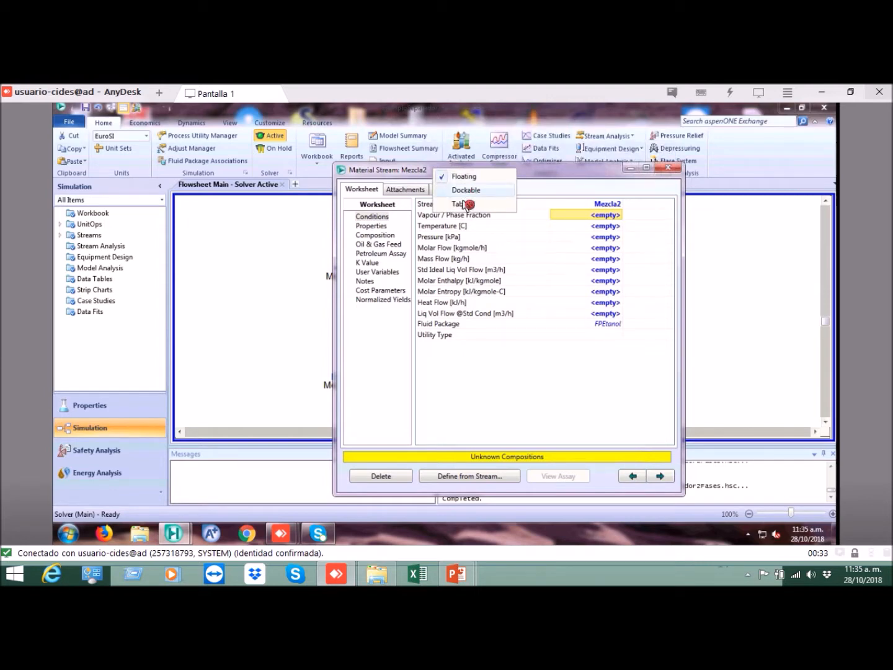
pyautogui.click(464, 205)
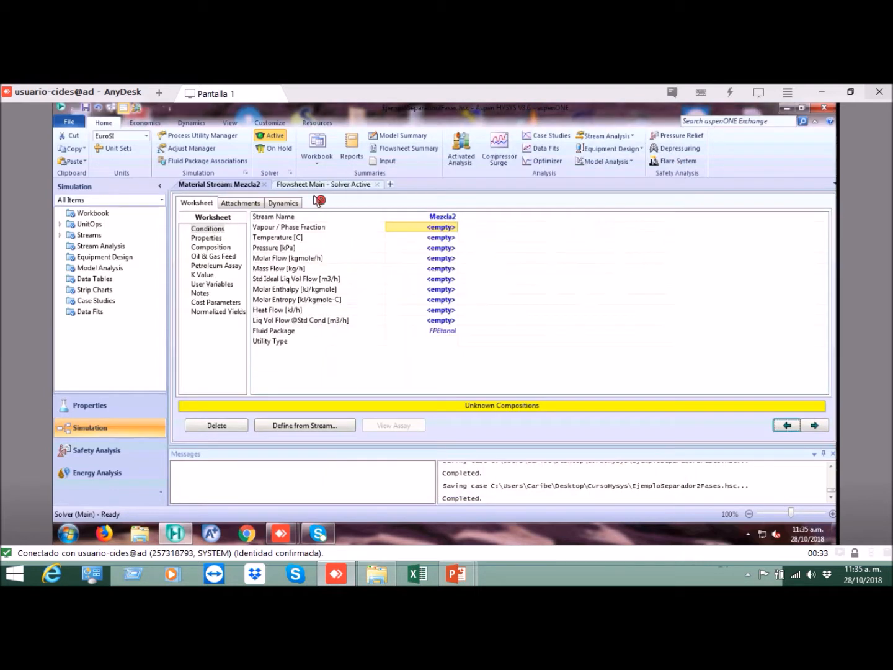
# Step: Switch between the main flowsheet and the Mezcla2 stream worksheet to compare the two views
pyautogui.click(332, 186)
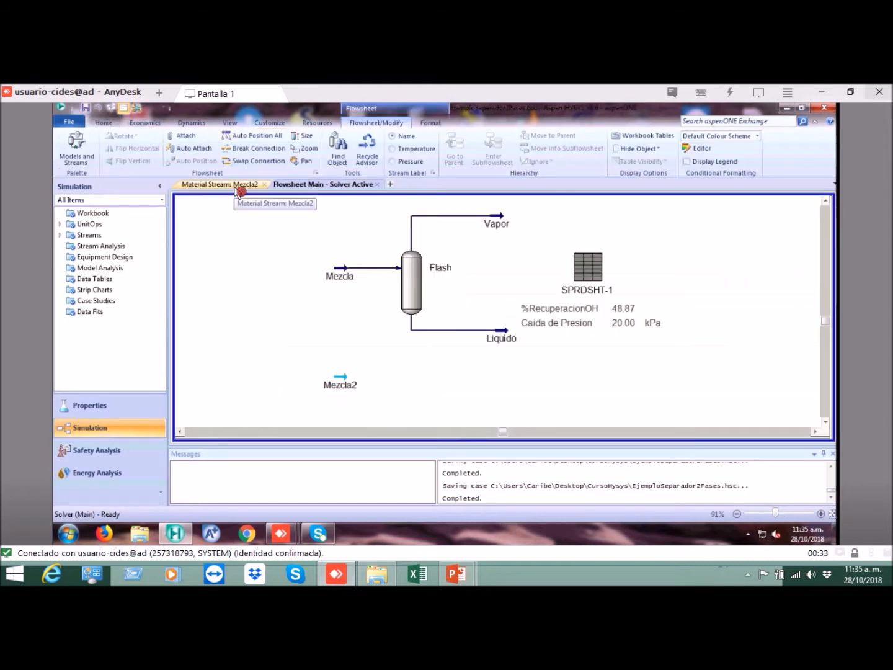
pyautogui.click(240, 184)
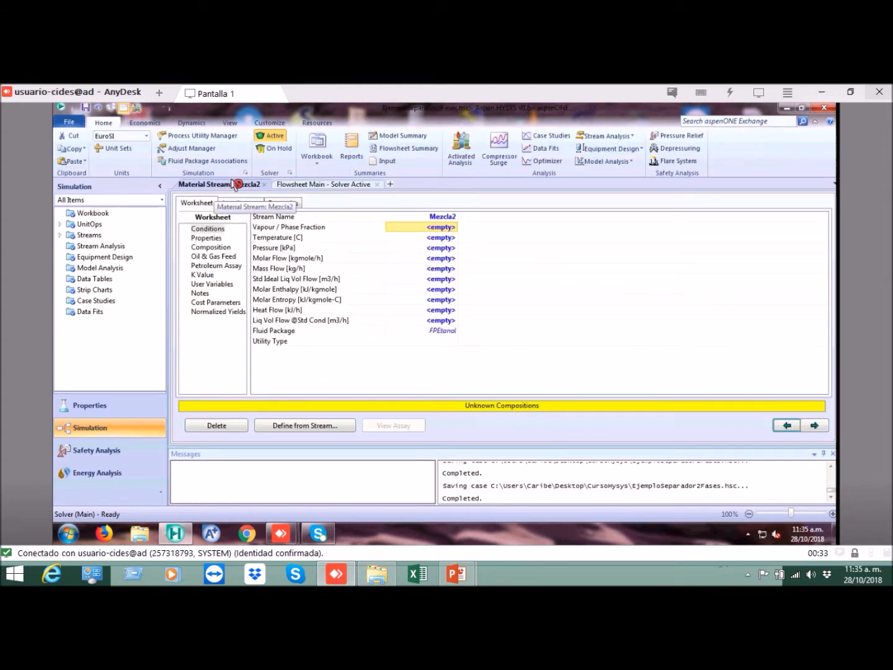
pyautogui.click(310, 188)
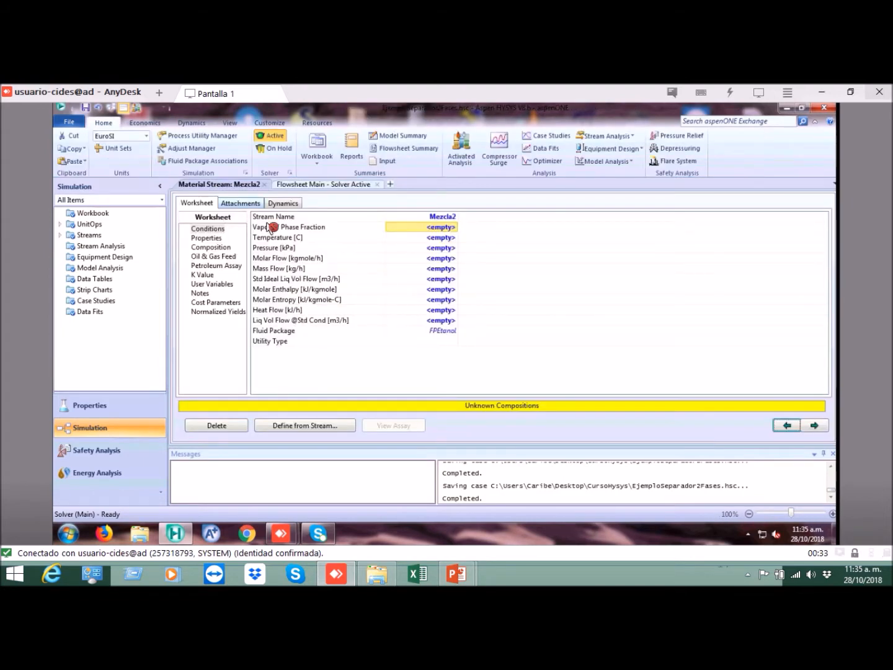
# Step: Set the temperature of the Mezcla2 stream to 85 °C
pyautogui.click(446, 239)
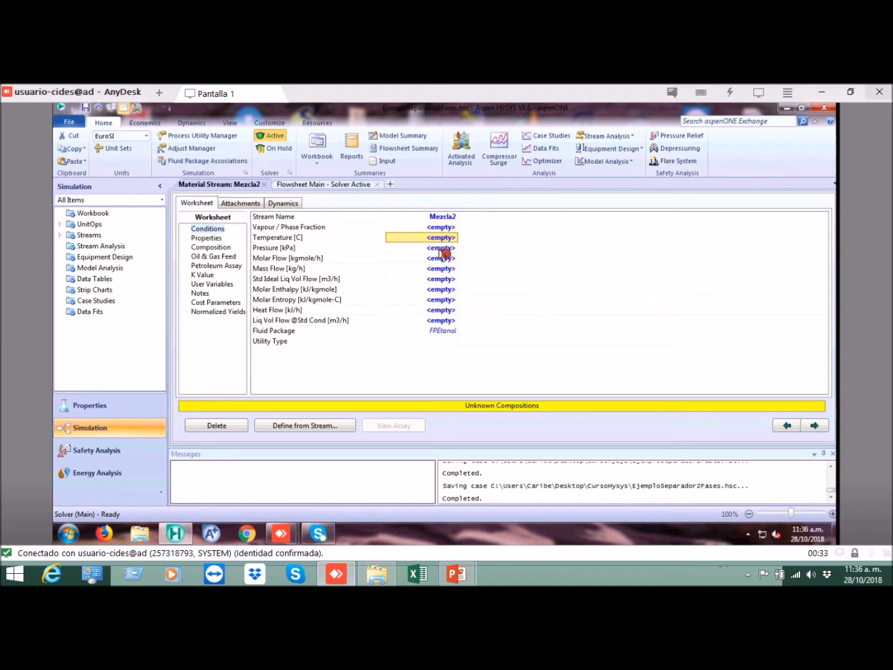
pyautogui.click(443, 245)
pyautogui.click(444, 240)
pyautogui.write('85')
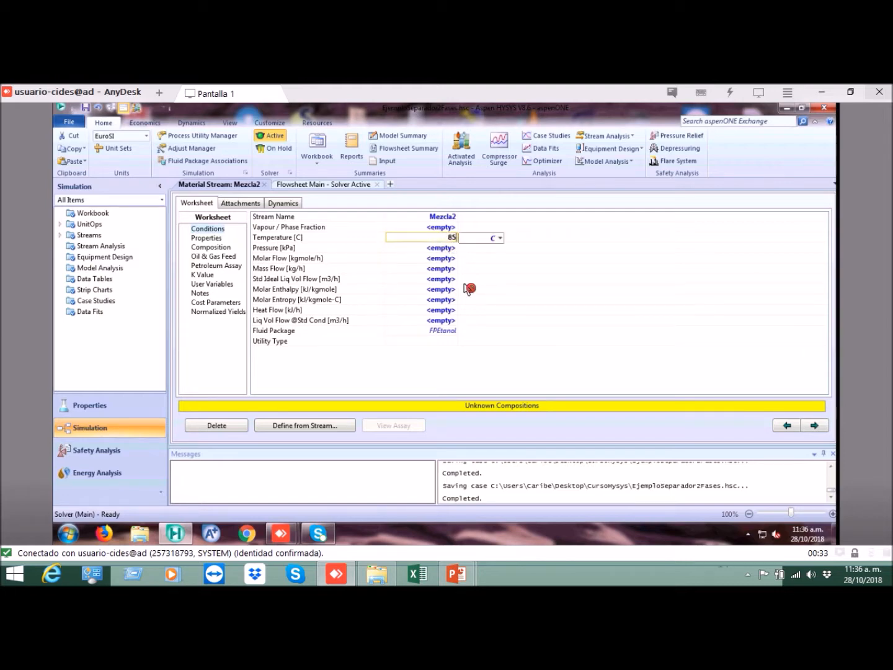
pyautogui.press('Return')
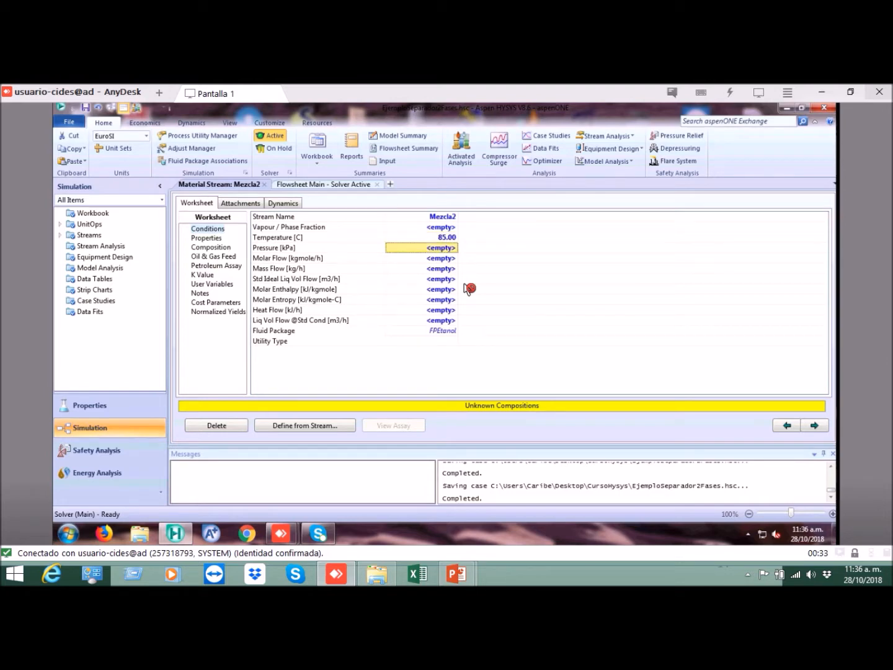
# Step: Set the pressure of the Mezcla2 stream to 1 atm
pyautogui.write('1')
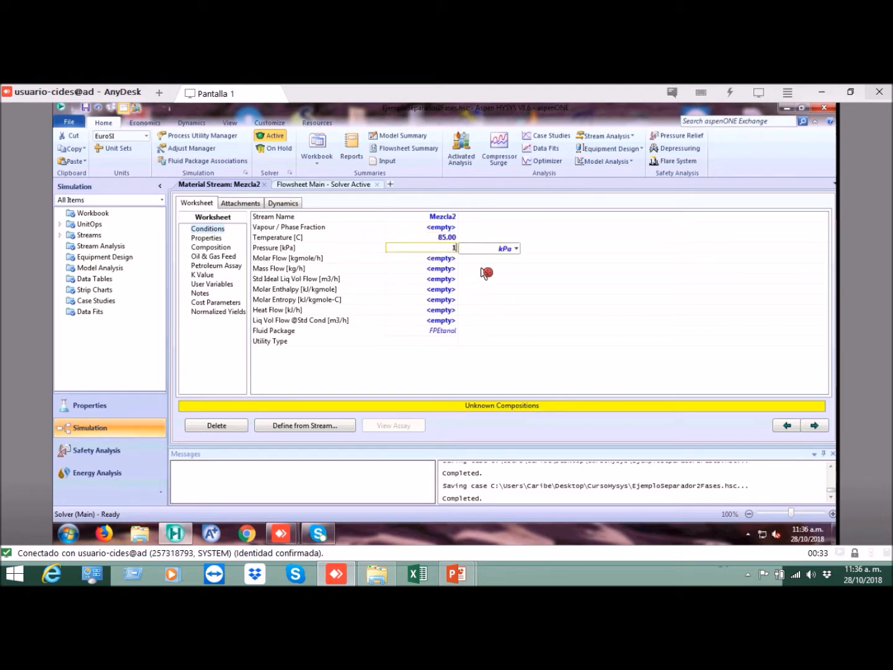
pyautogui.click(516, 248)
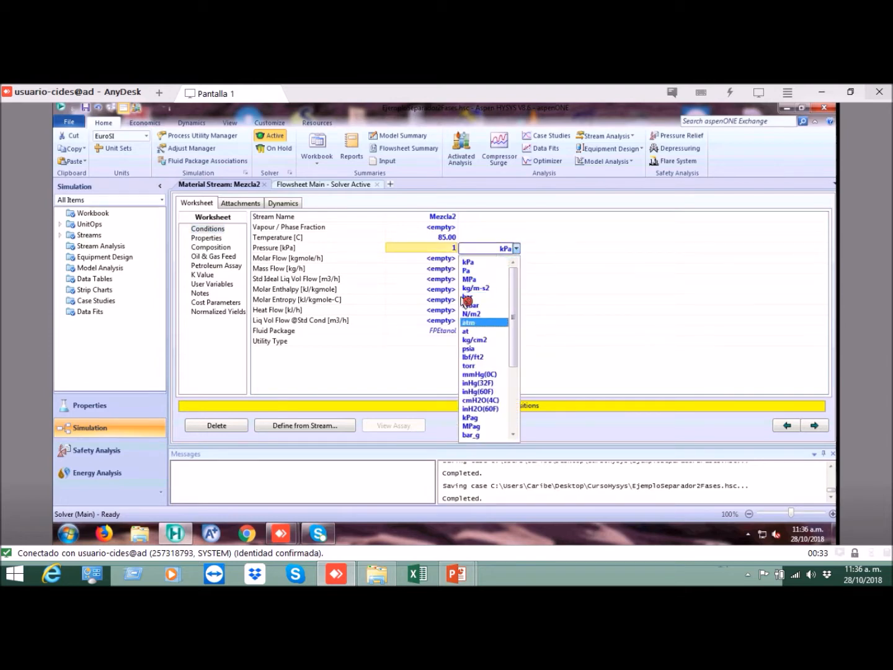
pyautogui.click(472, 323)
pyautogui.press('Down')
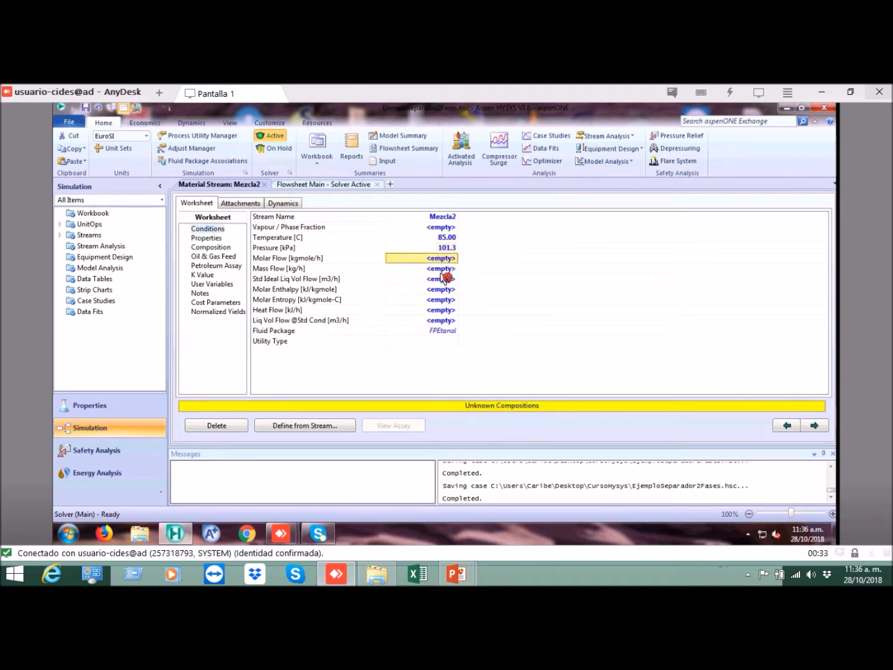
pyautogui.press('Down')
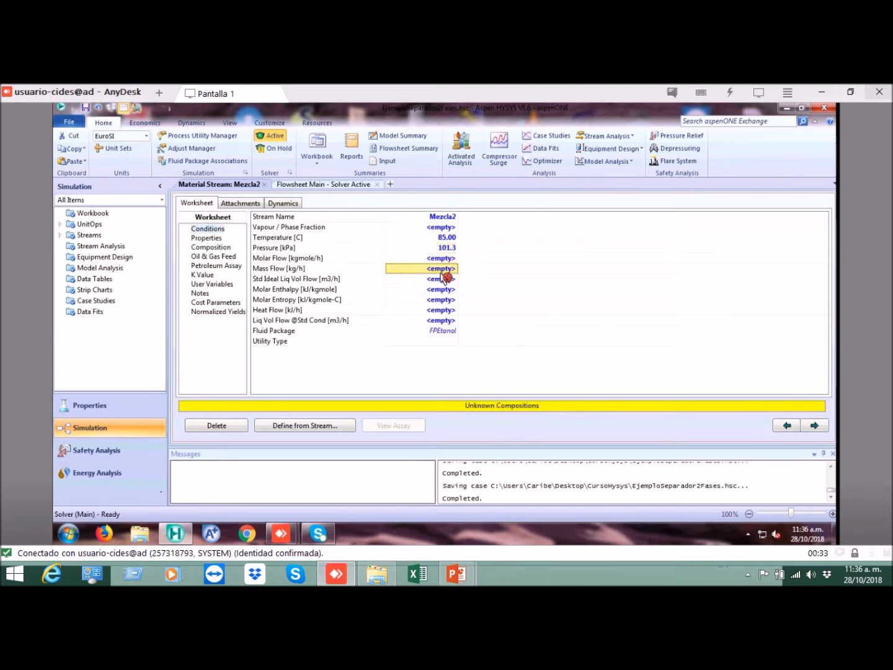
pyautogui.click(451, 239)
pyautogui.click(451, 249)
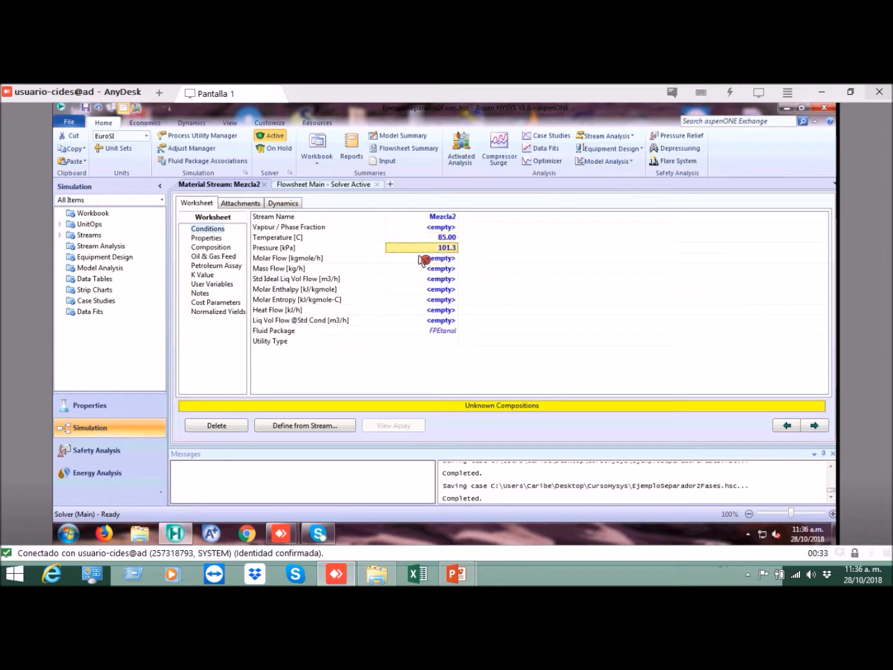
# Step: Define the Mezcla2 composition with mole fractions of 0.8 for H2O and 0.2 for Ethanol
pyautogui.click(225, 248)
pyautogui.click(416, 235)
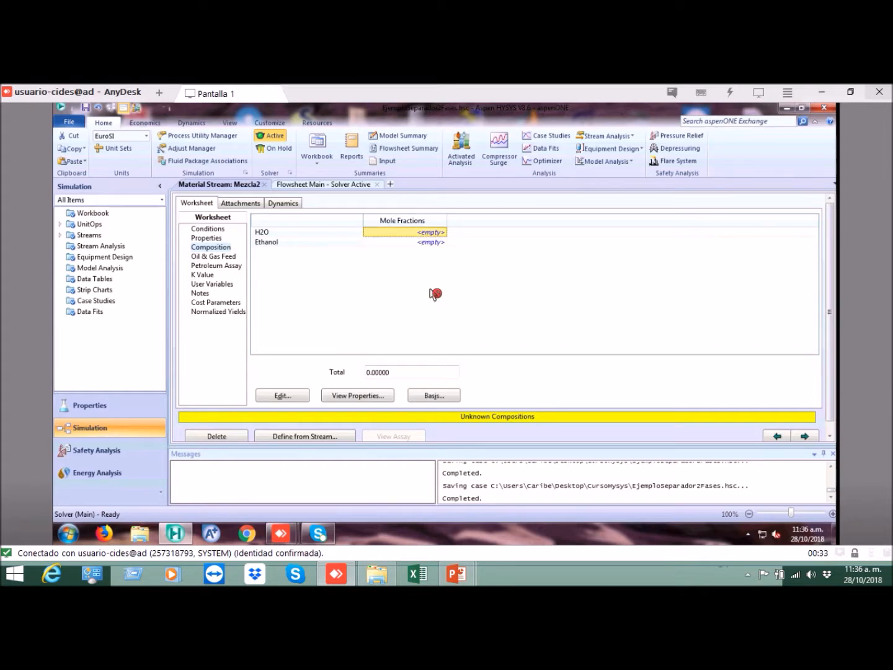
pyautogui.write('0')
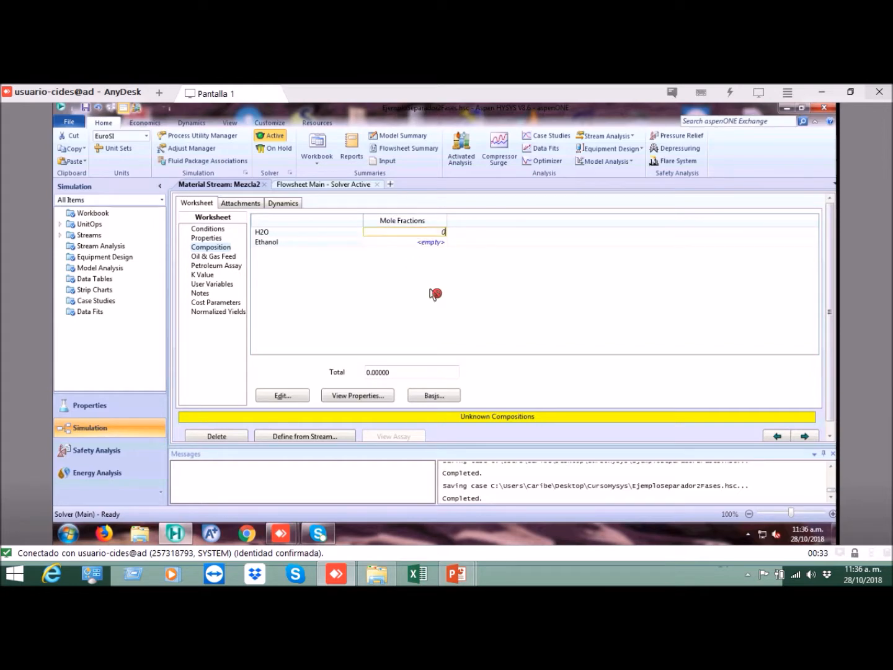
pyautogui.write('.8')
pyautogui.press('Return')
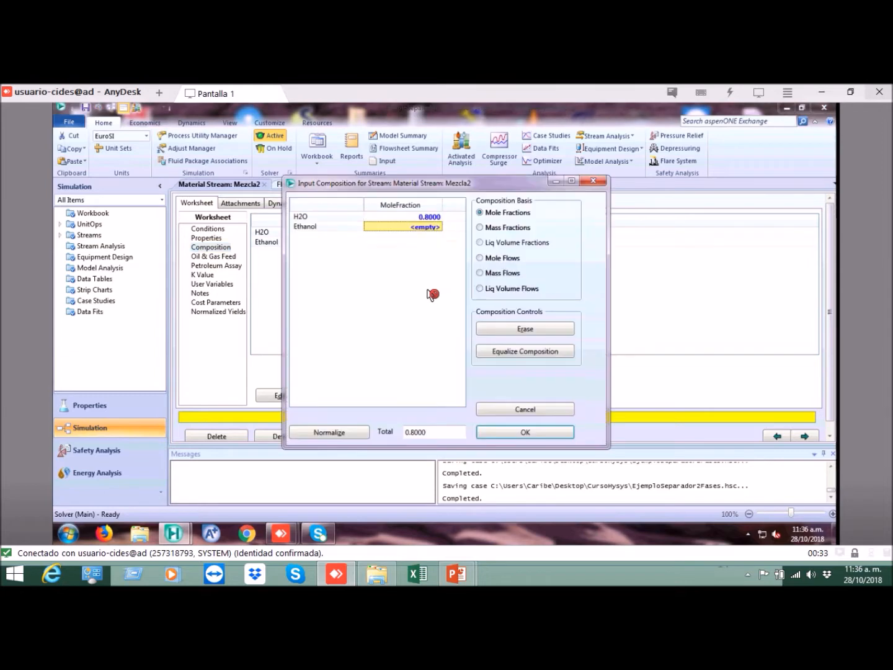
pyautogui.click(433, 227)
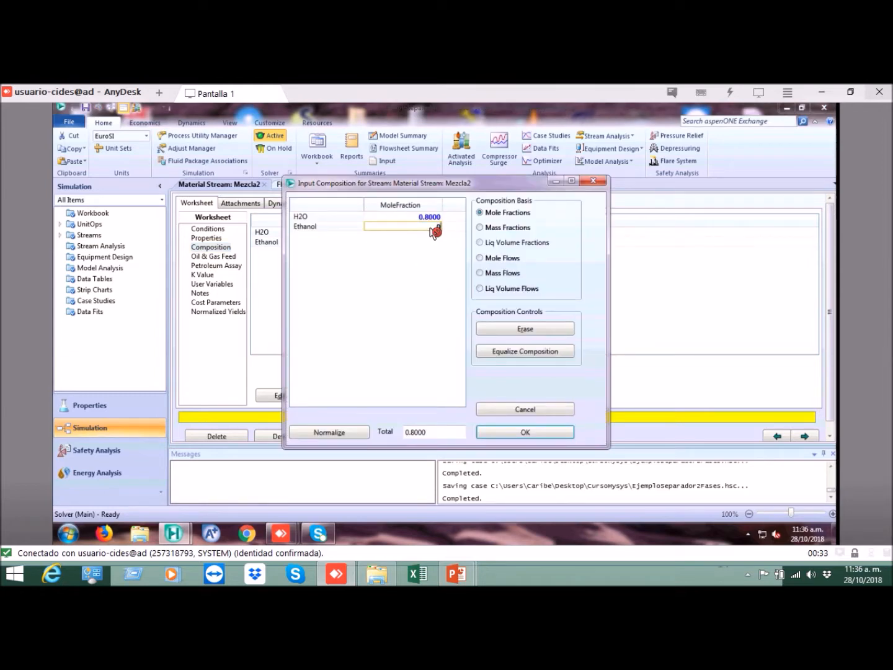
pyautogui.write('0.2')
pyautogui.press('Return')
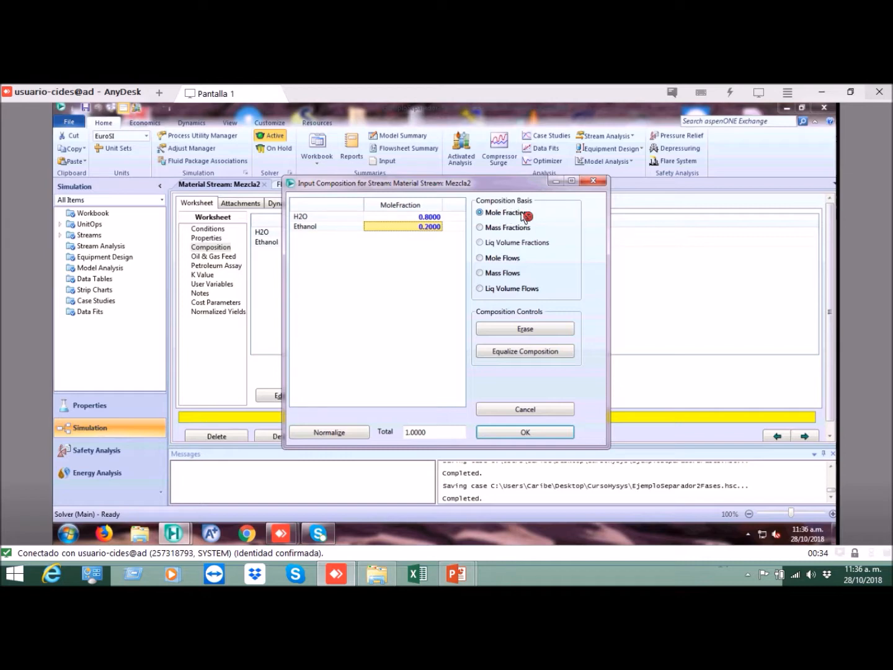
pyautogui.click(517, 434)
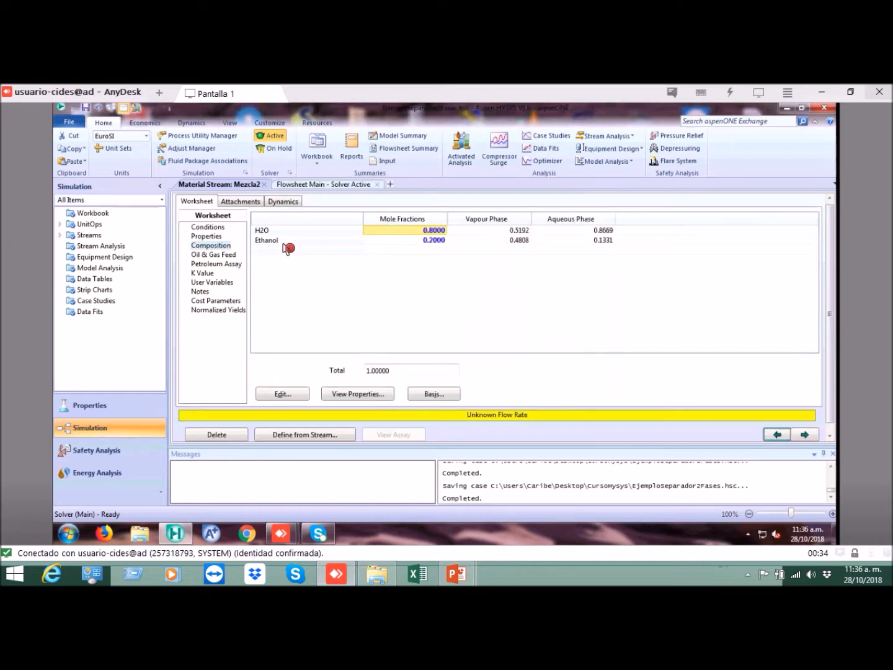
# Step: Review the conditions of Mezcla2, checking its vapour fraction, temperature, pressure, molar enthalpy and molar entropy
pyautogui.click(208, 228)
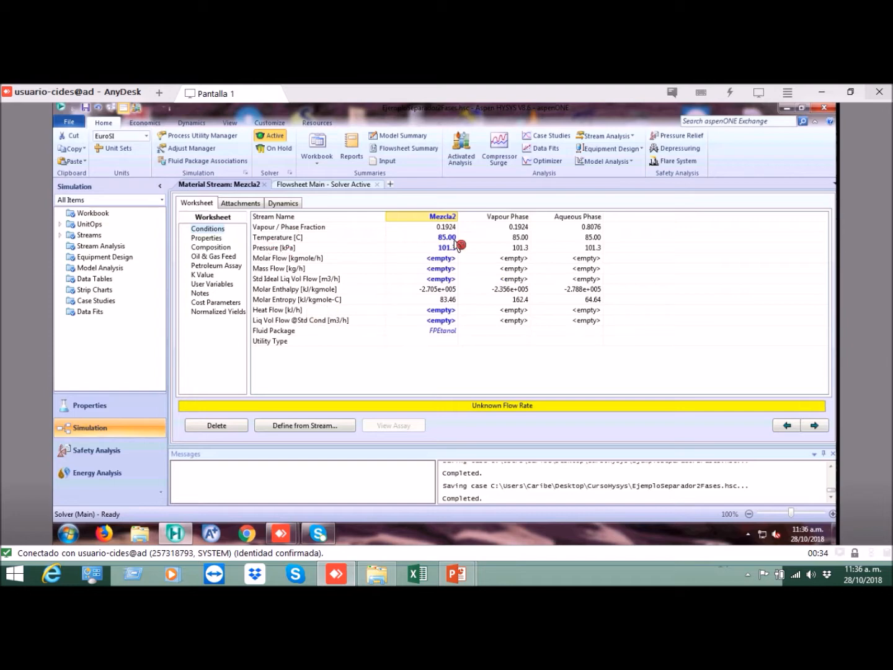
pyautogui.click(519, 217)
pyautogui.click(564, 218)
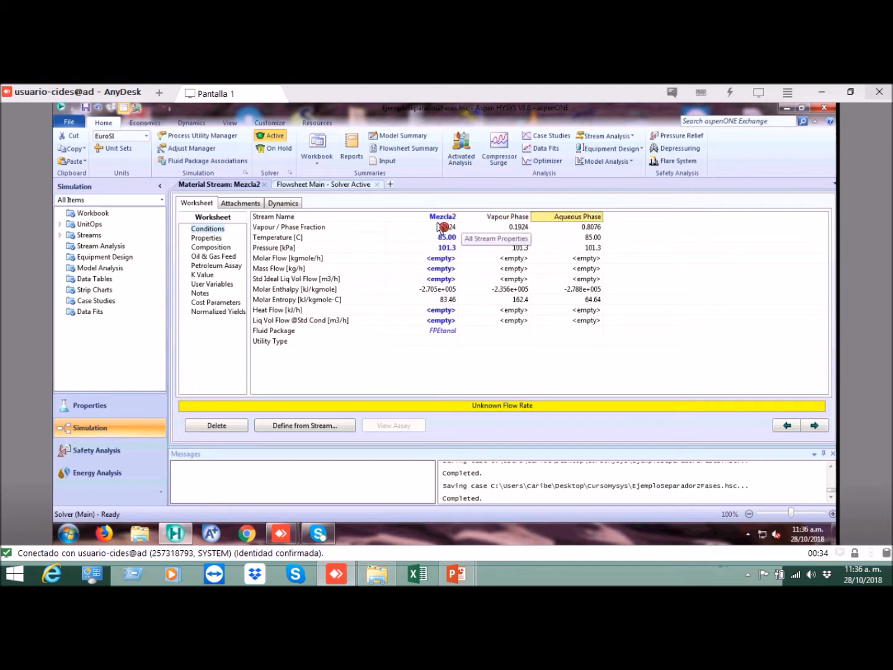
pyautogui.click(441, 227)
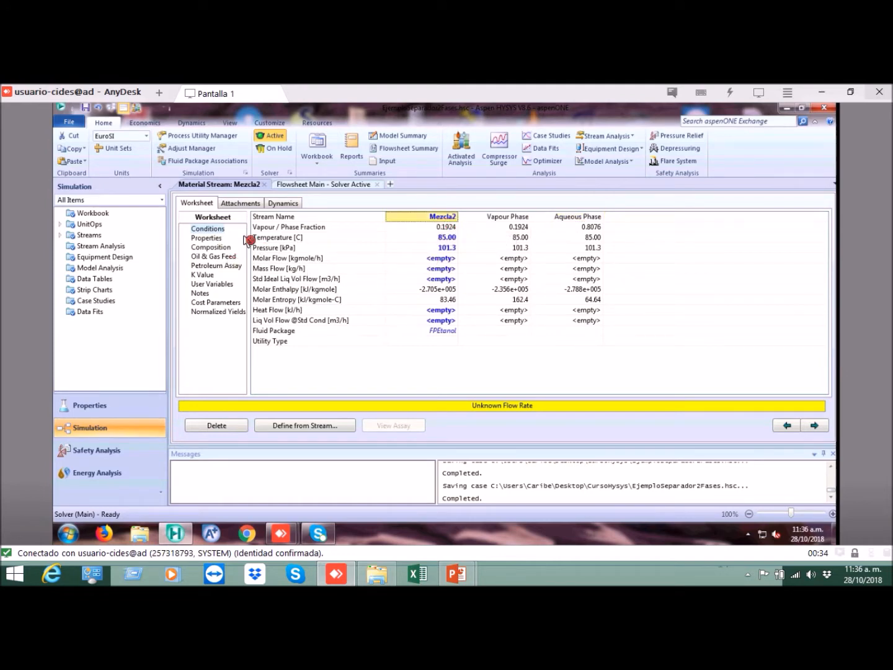
pyautogui.click(454, 239)
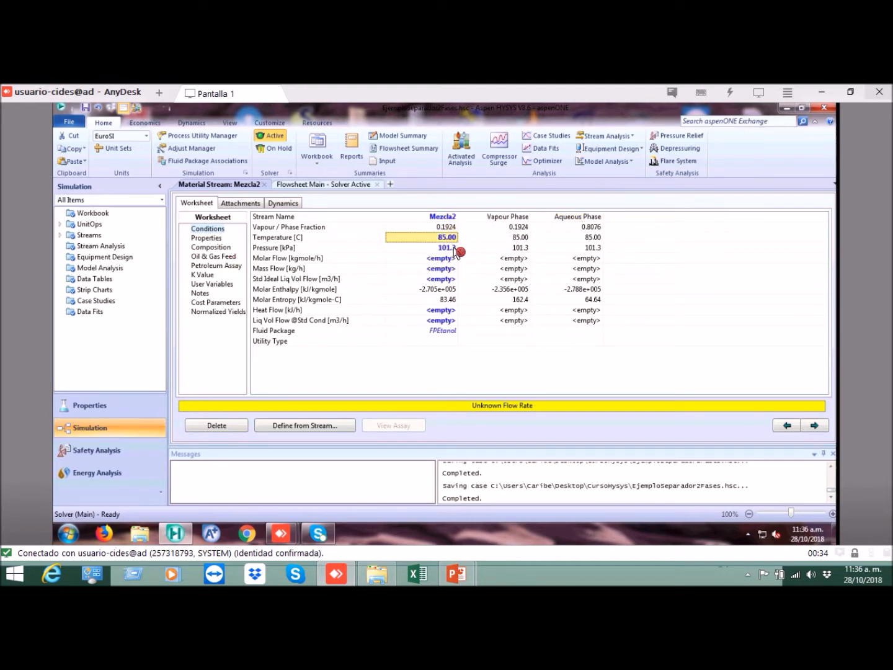
pyautogui.click(454, 248)
pyautogui.moveTo(467, 305)
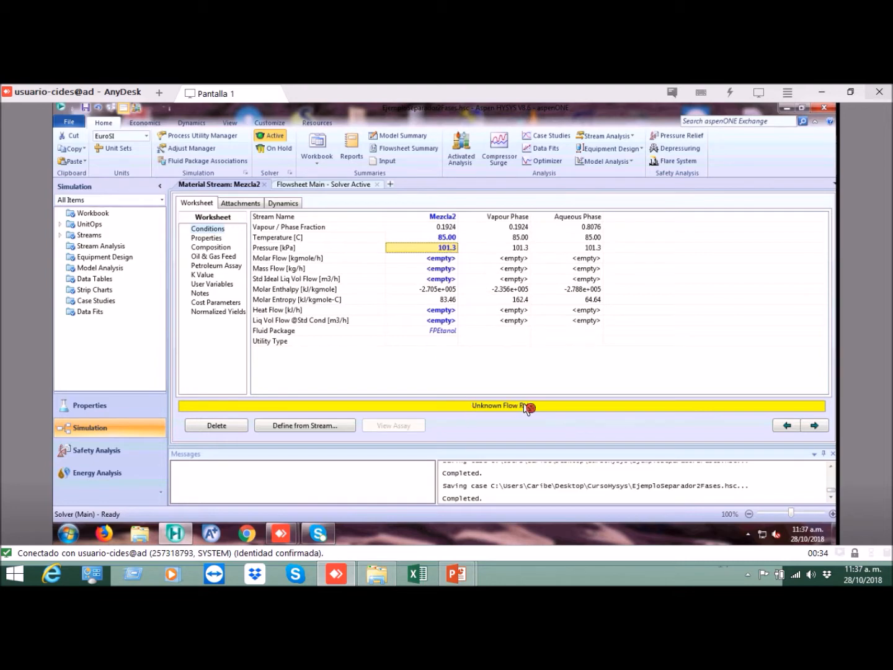
pyautogui.click(450, 238)
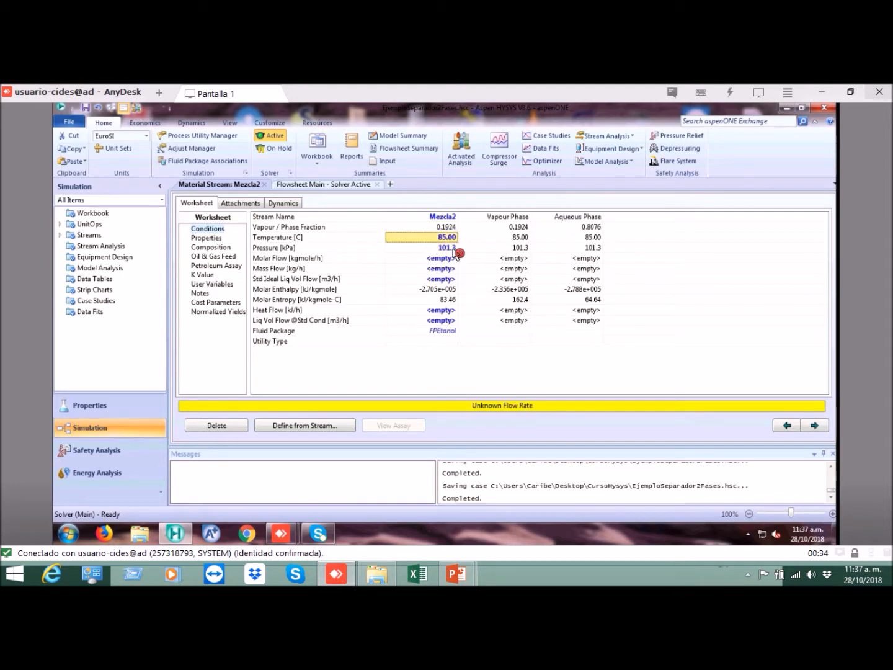
pyautogui.click(449, 229)
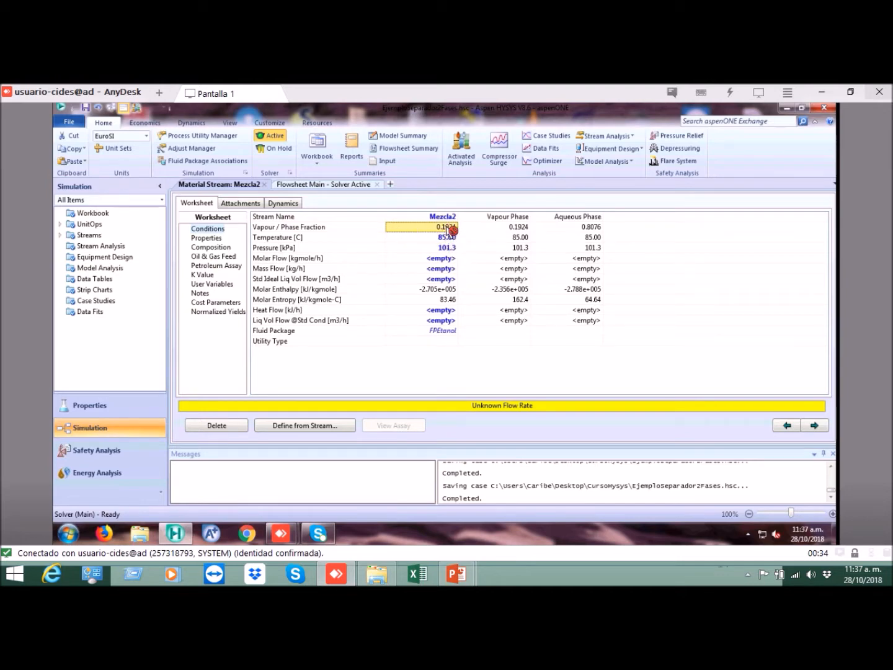
pyautogui.click(447, 290)
pyautogui.click(454, 300)
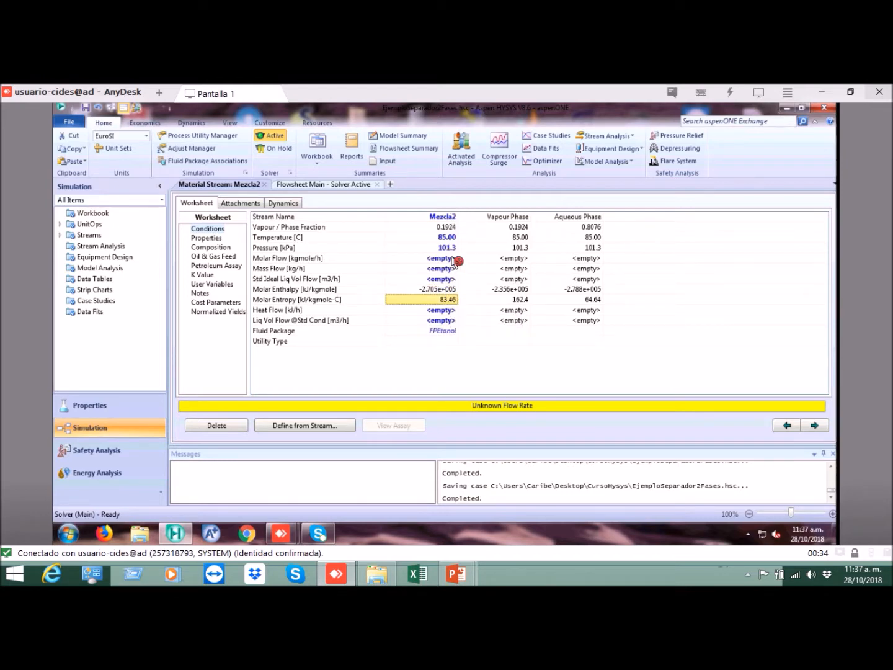
# Step: Compare the vapour and aqueous phases of Mezcla2, examining the phase fraction of each against the overall stream
pyautogui.click(518, 218)
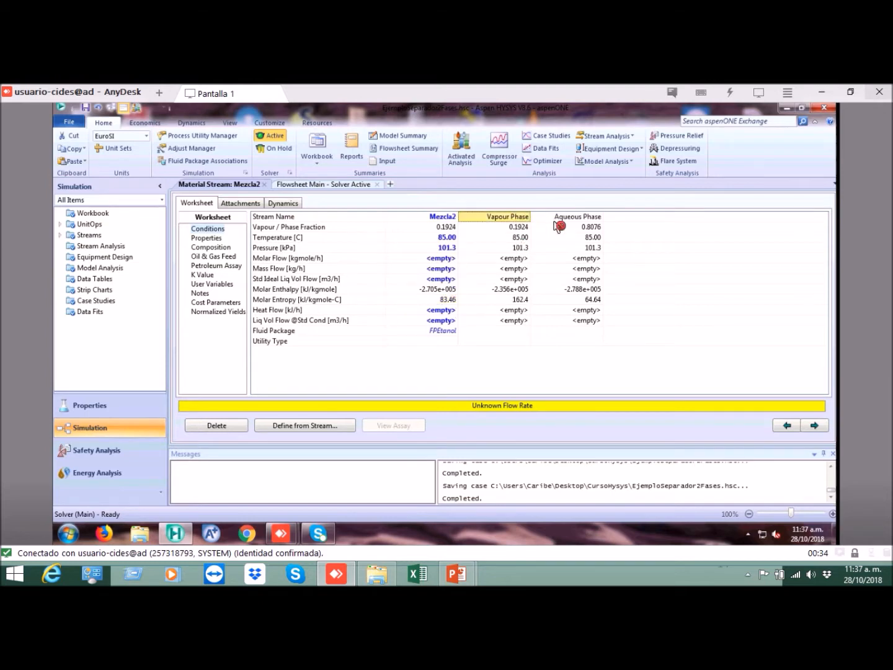
pyautogui.click(558, 224)
pyautogui.click(515, 225)
pyautogui.click(556, 225)
pyautogui.click(512, 225)
pyautogui.click(560, 224)
pyautogui.click(522, 226)
pyautogui.moveTo(583, 242)
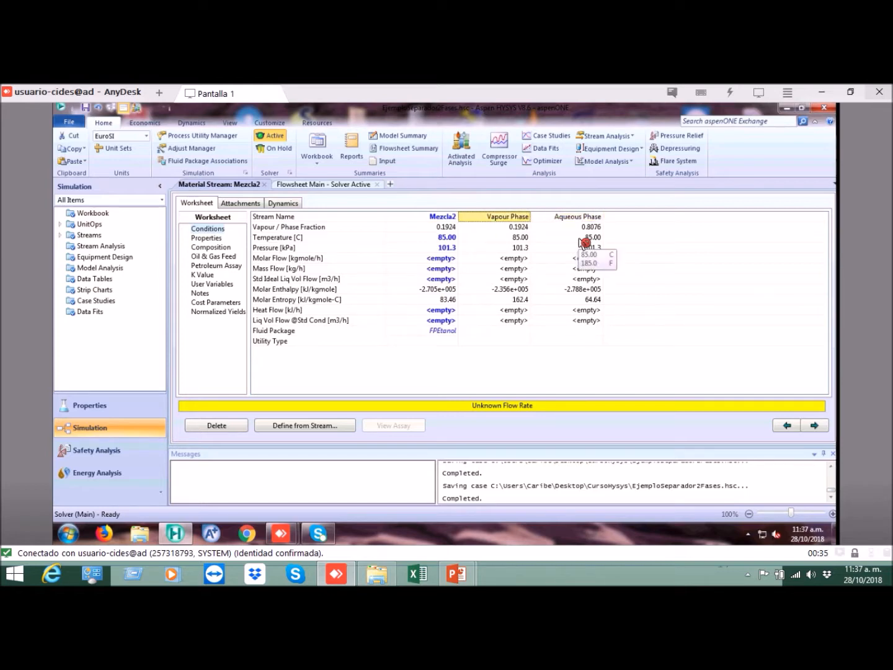
pyautogui.press('Left')
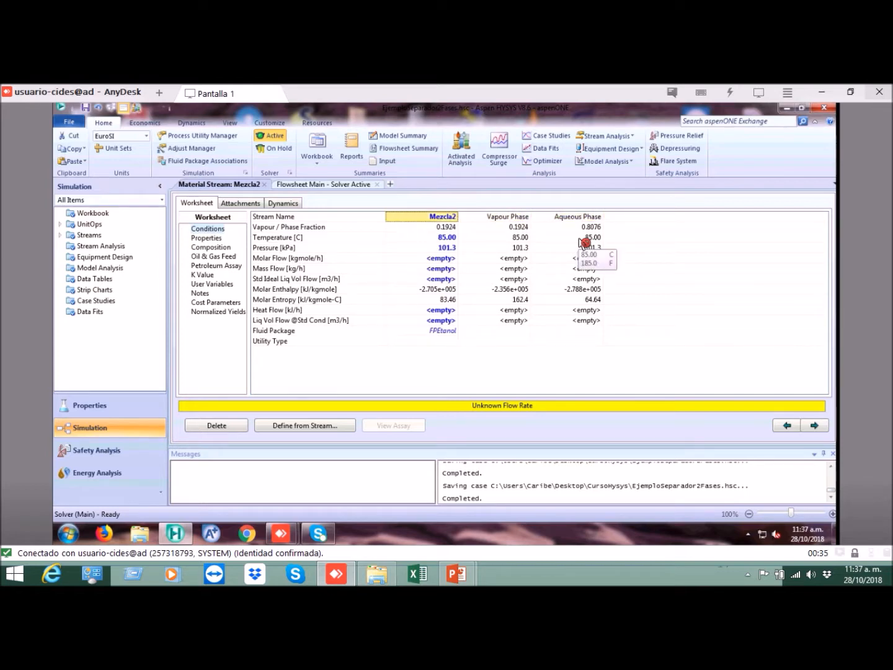
pyautogui.press('Down')
pyautogui.press('Down')
pyautogui.press('Up')
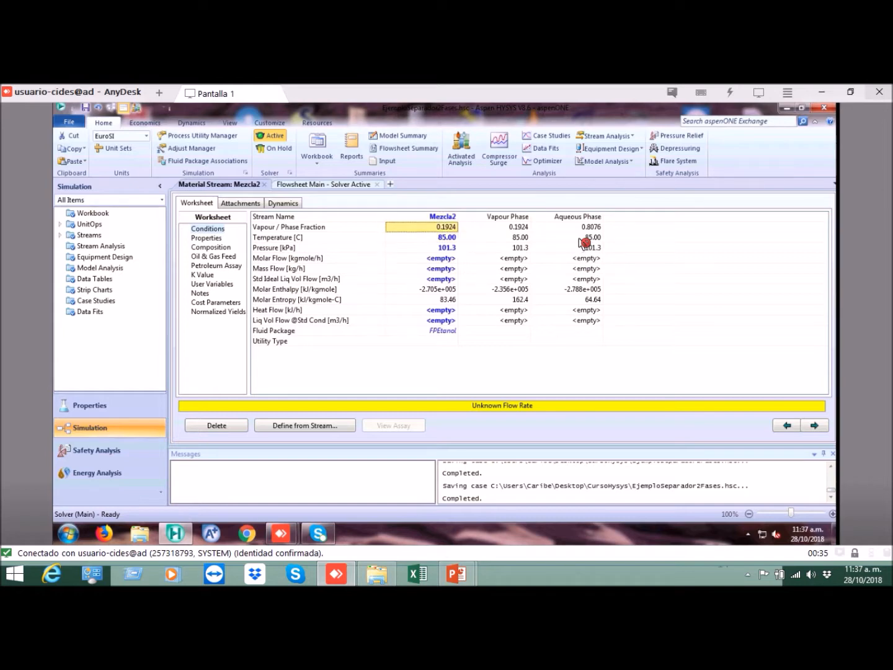
pyautogui.press('Down')
pyautogui.press('Up')
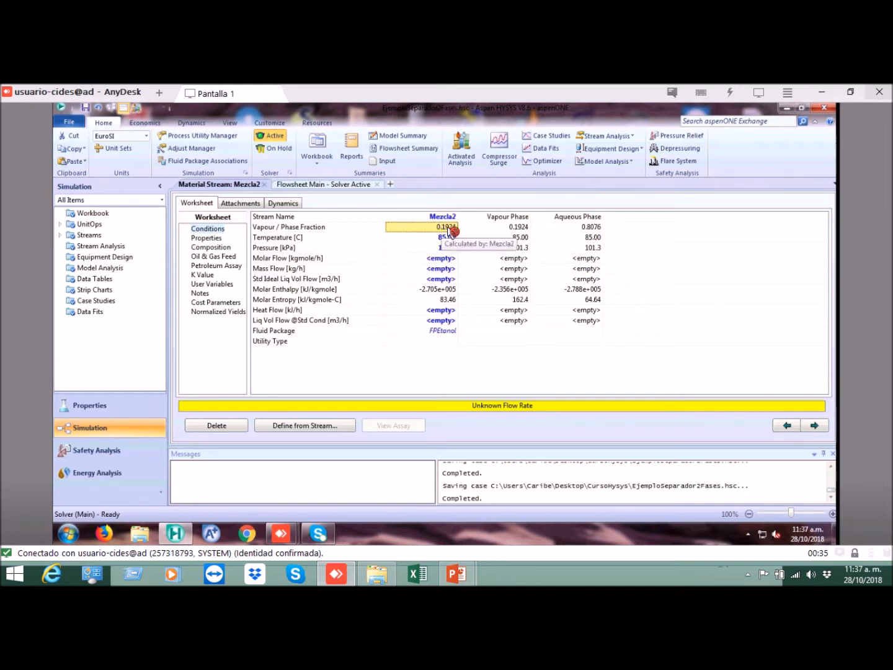
pyautogui.click(518, 224)
pyautogui.click(519, 218)
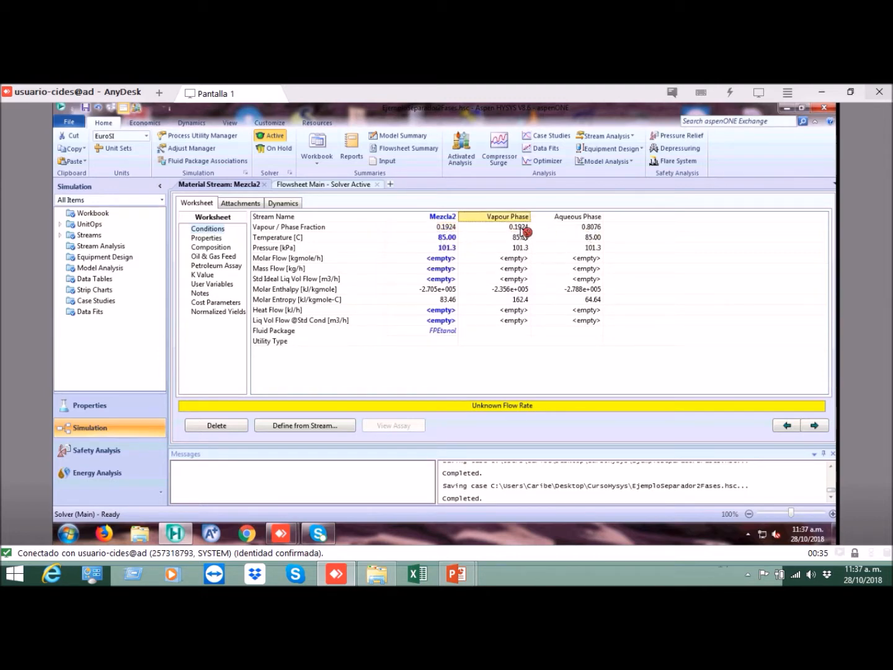
pyautogui.click(522, 228)
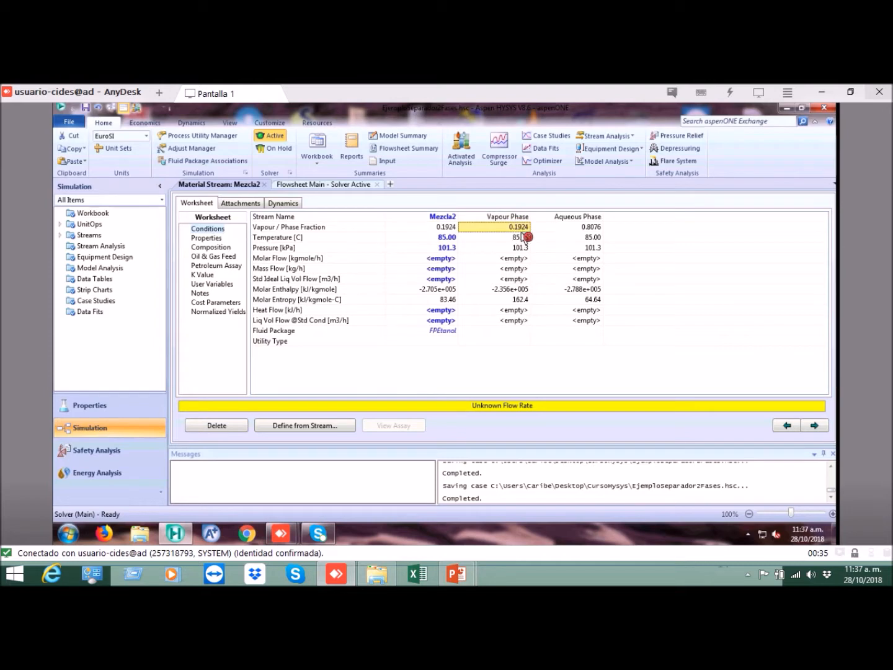
pyautogui.click(593, 228)
pyautogui.click(597, 217)
pyautogui.click(599, 228)
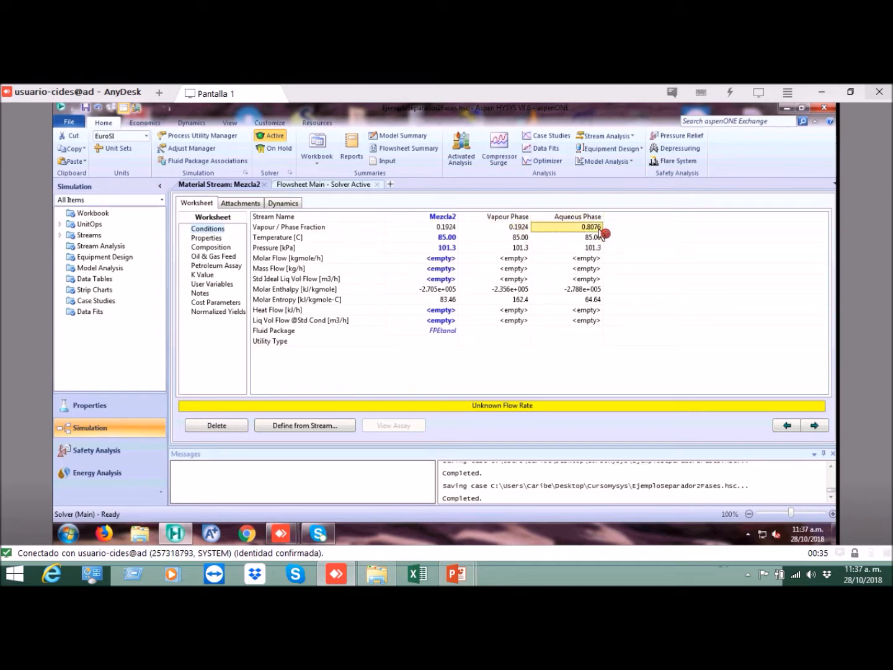
# Step: Compare the temperature and pressure of the overall Mezcla2 stream with those of its vapour and aqueous phases
pyautogui.click(521, 238)
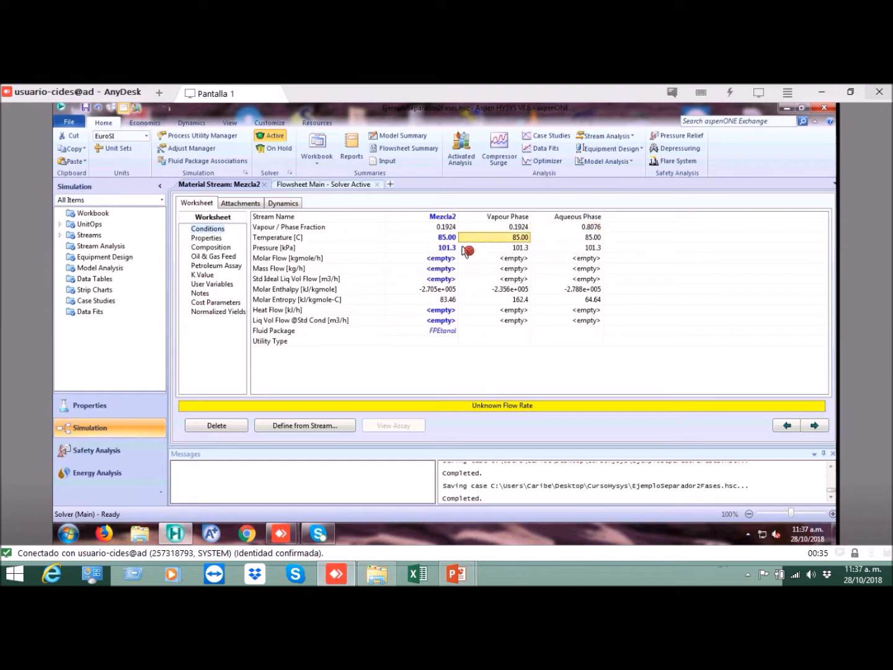
pyautogui.click(447, 240)
pyautogui.click(449, 248)
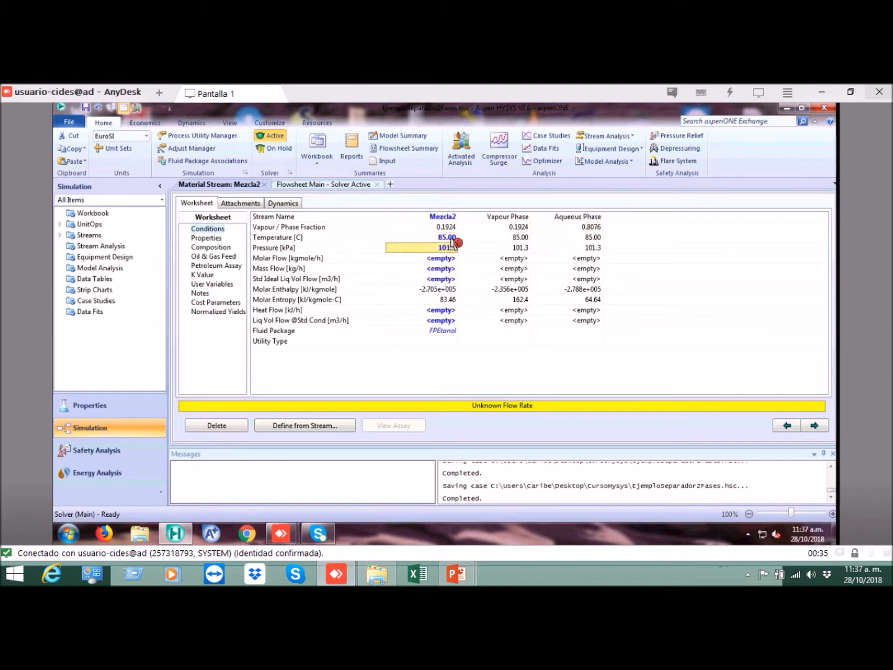
pyautogui.press('Up')
pyautogui.moveTo(451, 252)
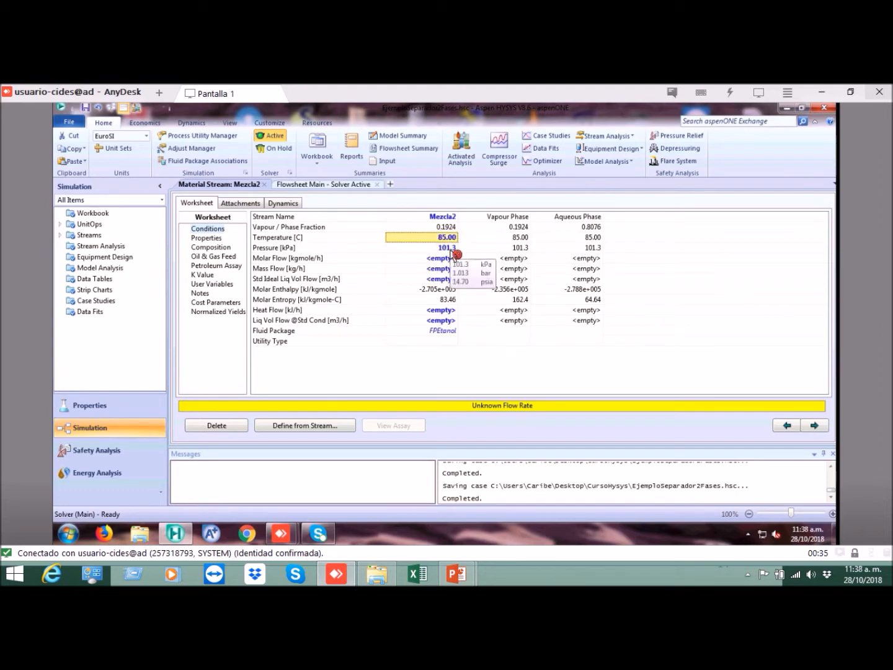
pyautogui.click(451, 249)
pyautogui.click(494, 250)
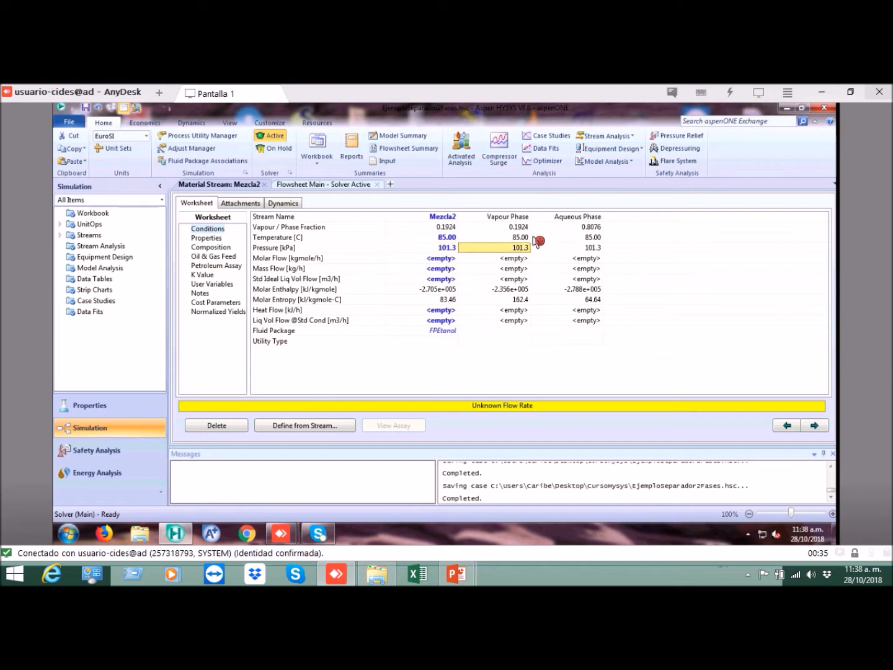
pyautogui.click(556, 239)
pyautogui.click(517, 249)
pyautogui.click(553, 250)
pyautogui.click(518, 240)
pyautogui.click(550, 242)
pyautogui.click(523, 249)
pyautogui.click(550, 250)
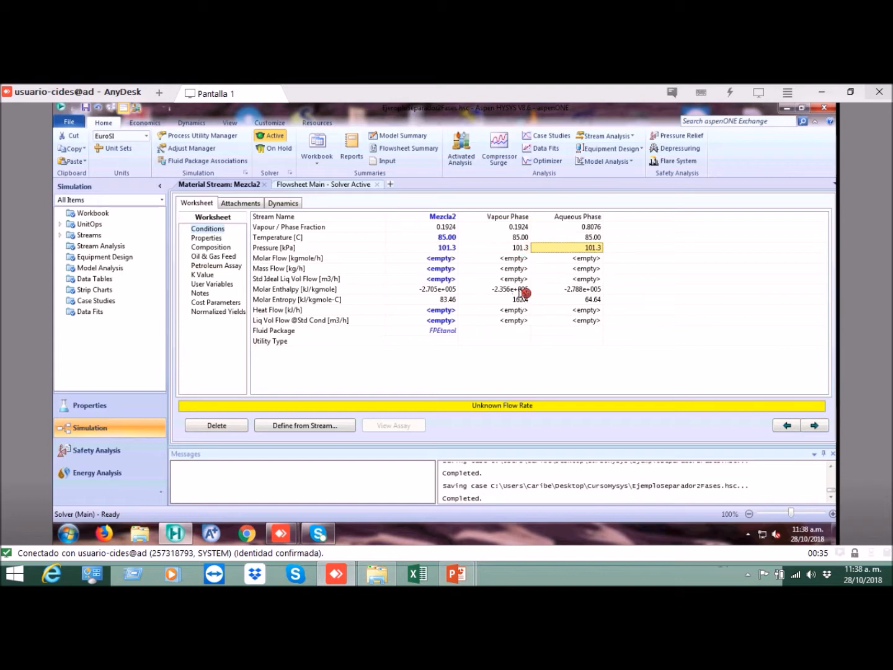
# Step: Compare the molar enthalpy and molar entropy of the vapour and aqueous phases of Mezcla2
pyautogui.click(519, 290)
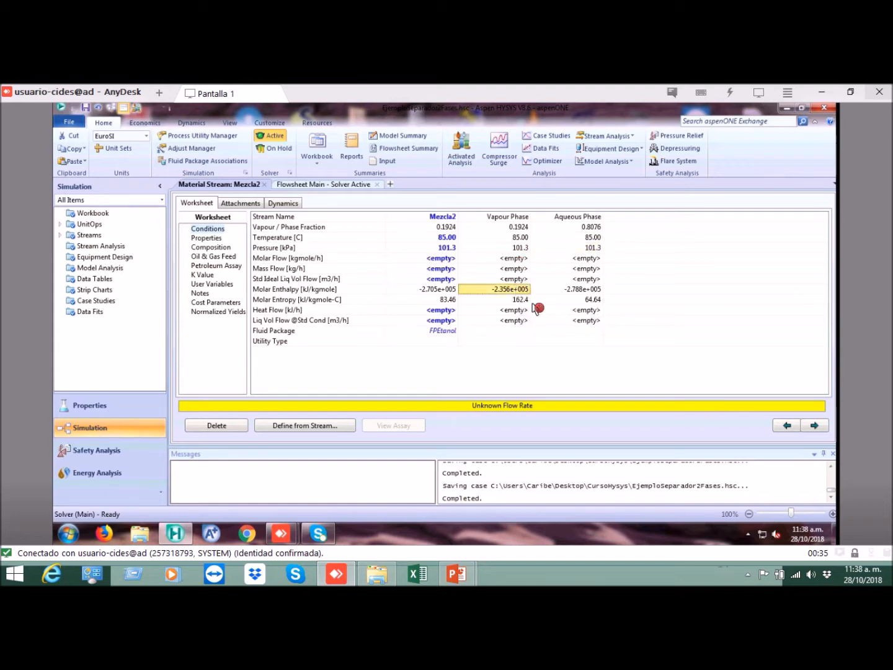
pyautogui.click(546, 291)
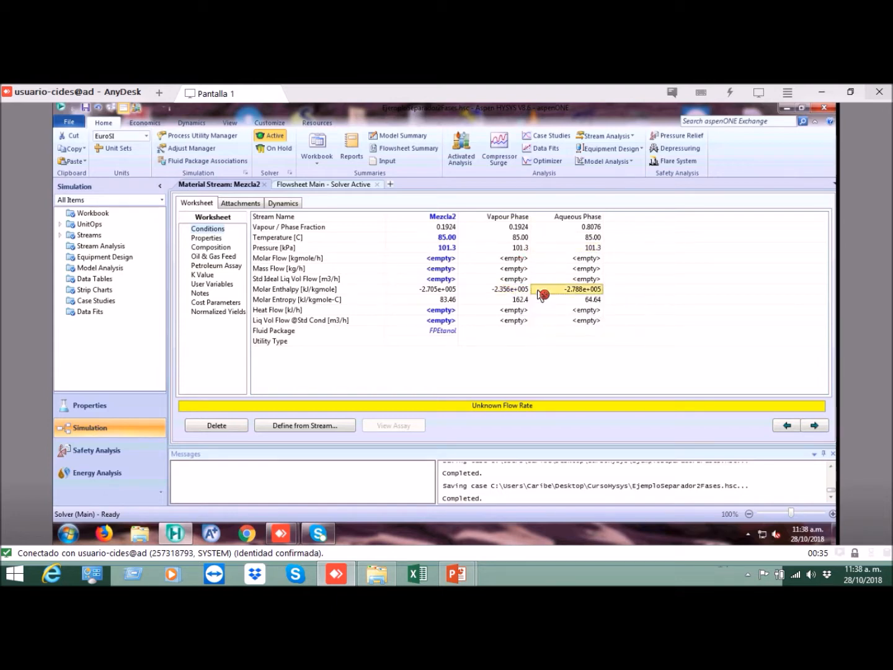
pyautogui.click(524, 300)
pyautogui.click(544, 301)
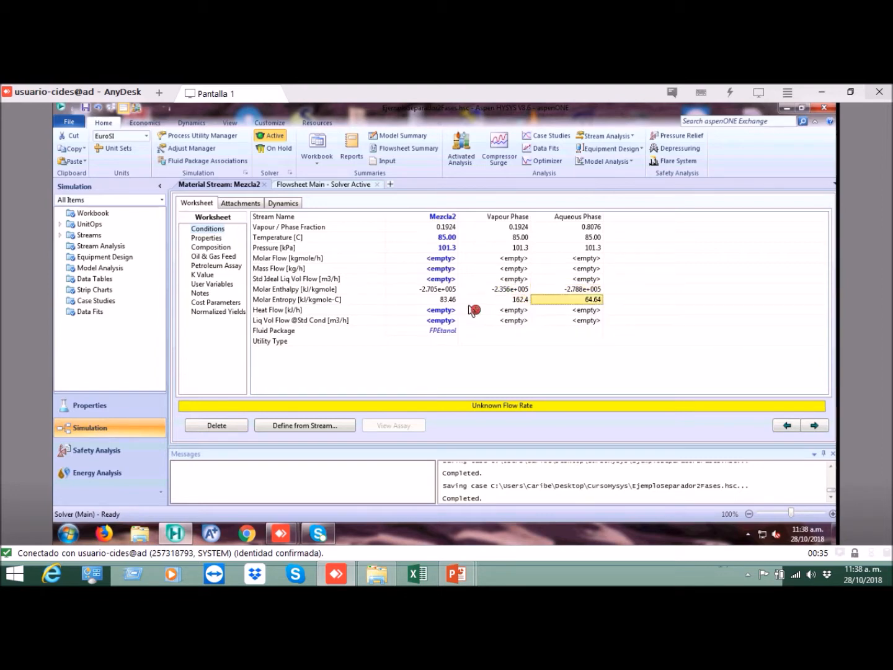
# Step: Examine the Mezcla2 composition, comparing the H2O and Ethanol mole fractions in the vapour phase with those in the aqueous phase
pyautogui.click(211, 247)
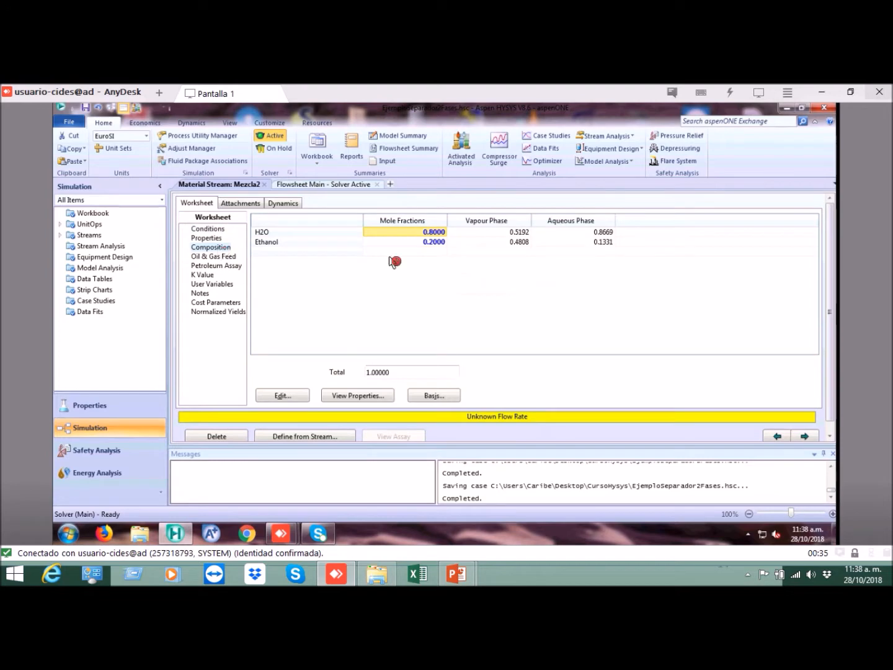
pyautogui.click(506, 233)
pyautogui.click(521, 242)
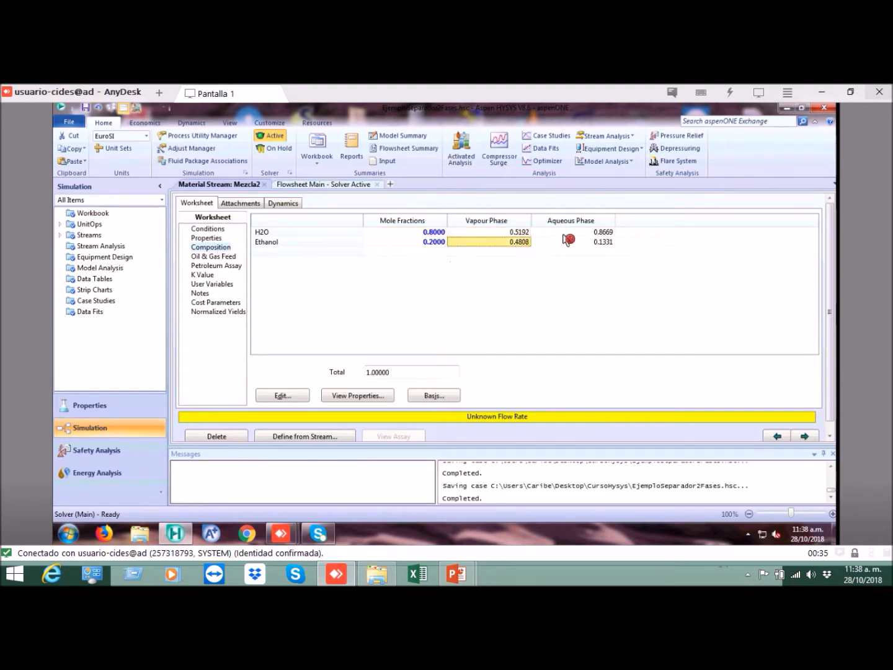
pyautogui.click(566, 236)
pyautogui.click(521, 233)
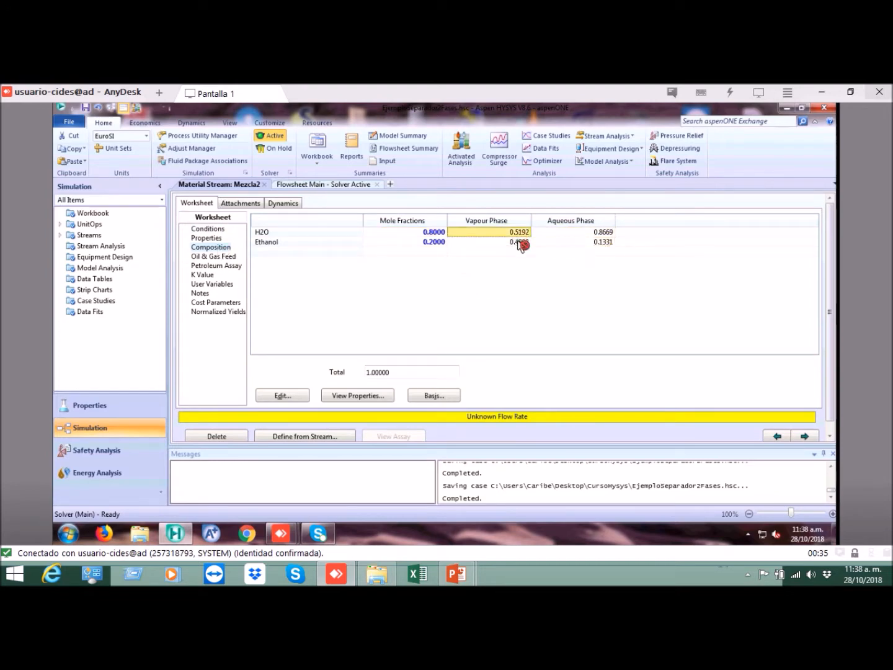
pyautogui.click(522, 242)
pyautogui.click(555, 234)
pyautogui.click(552, 241)
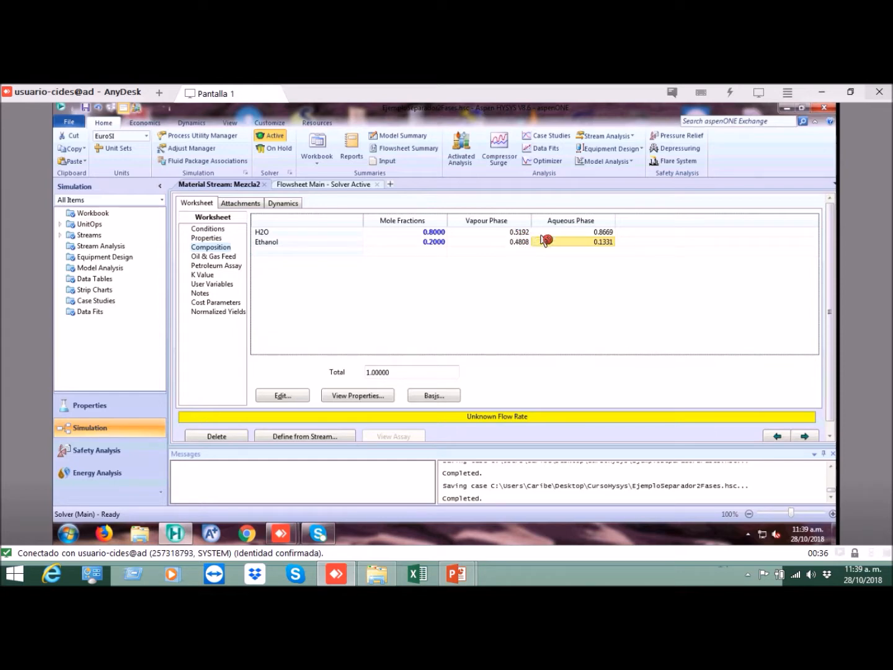
pyautogui.press('Up')
pyautogui.press('Left')
pyautogui.press('Right')
pyautogui.press('Down')
pyautogui.press('Left')
pyautogui.press('Up')
pyautogui.press('Right')
pyautogui.press('Down')
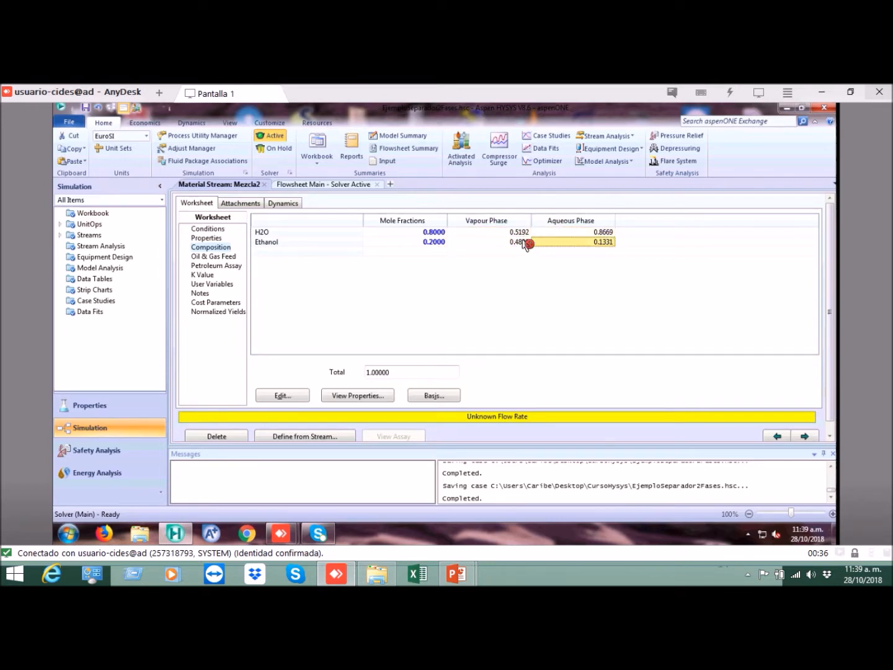
pyautogui.press('Left')
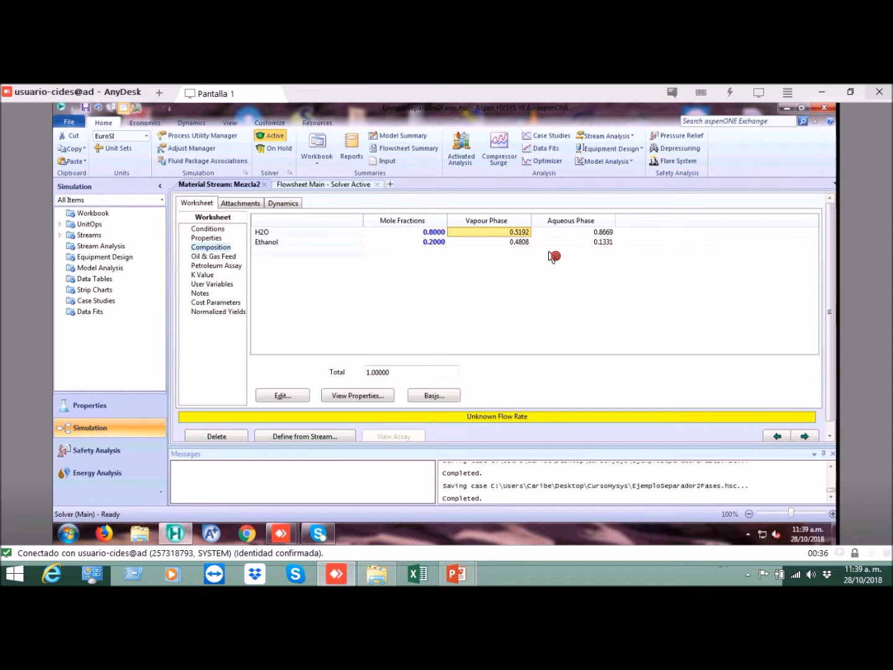
pyautogui.click(532, 233)
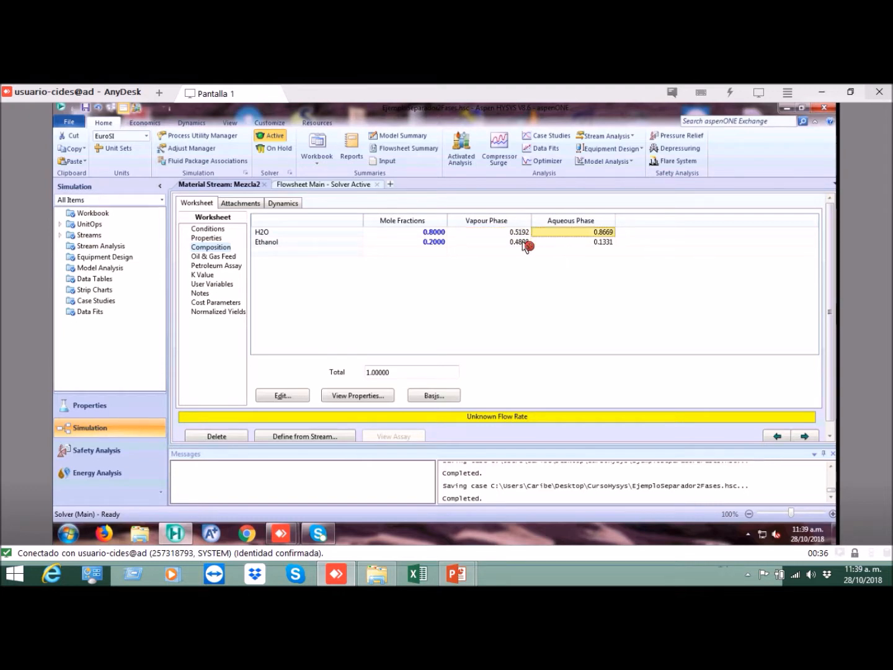
pyautogui.click(526, 234)
pyautogui.click(521, 242)
pyautogui.click(532, 234)
pyautogui.click(519, 233)
pyautogui.click(521, 243)
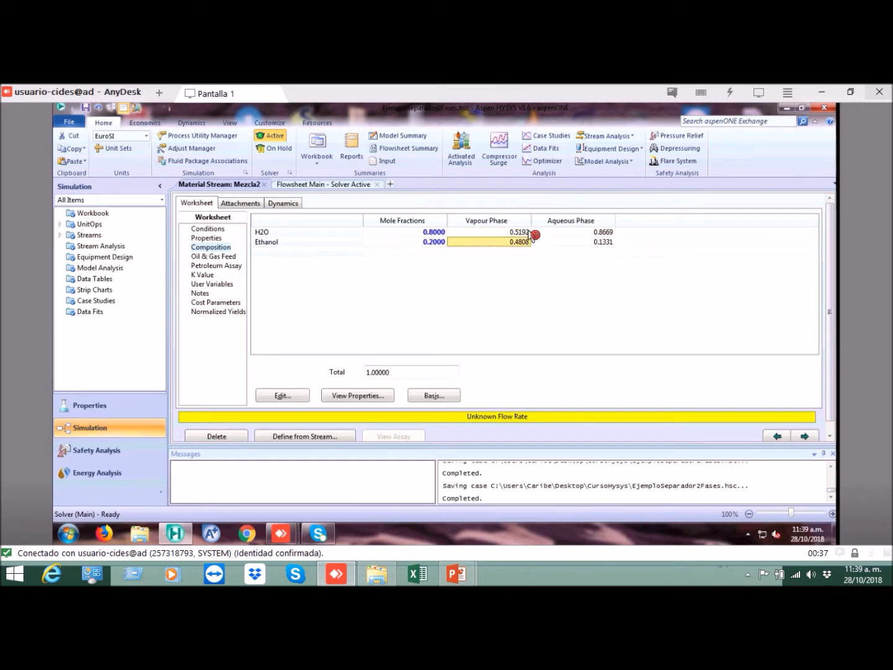
pyautogui.click(531, 232)
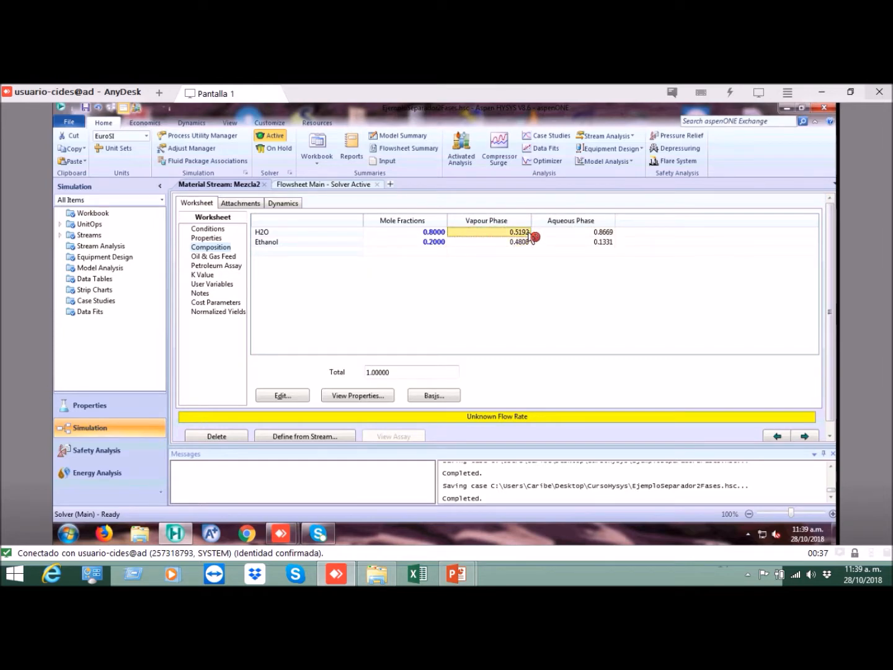
# Step: Examine the K values of Mezcla2, comparing the mixed values of H2O and Ethanol
pyautogui.click(201, 276)
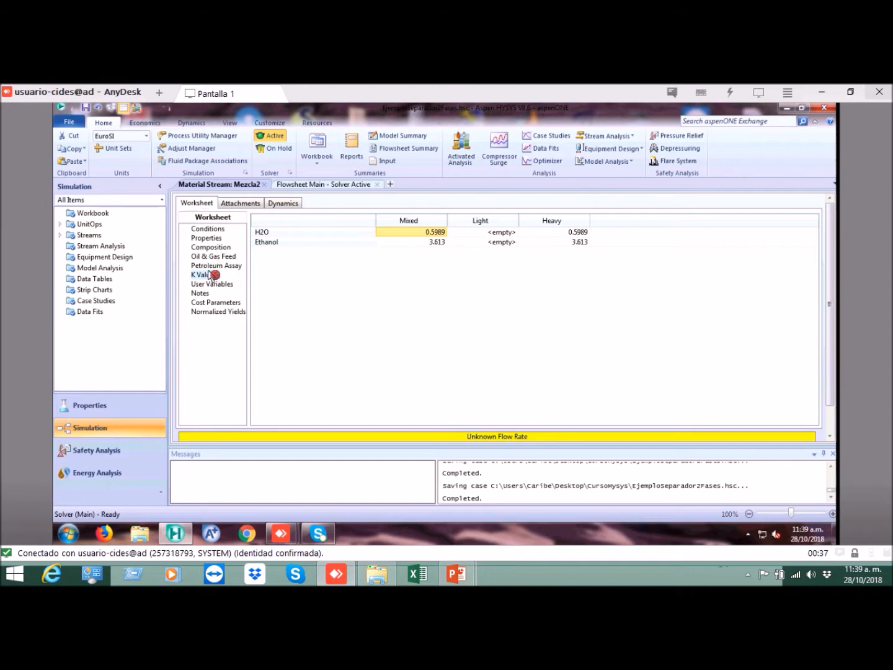
pyautogui.click(436, 234)
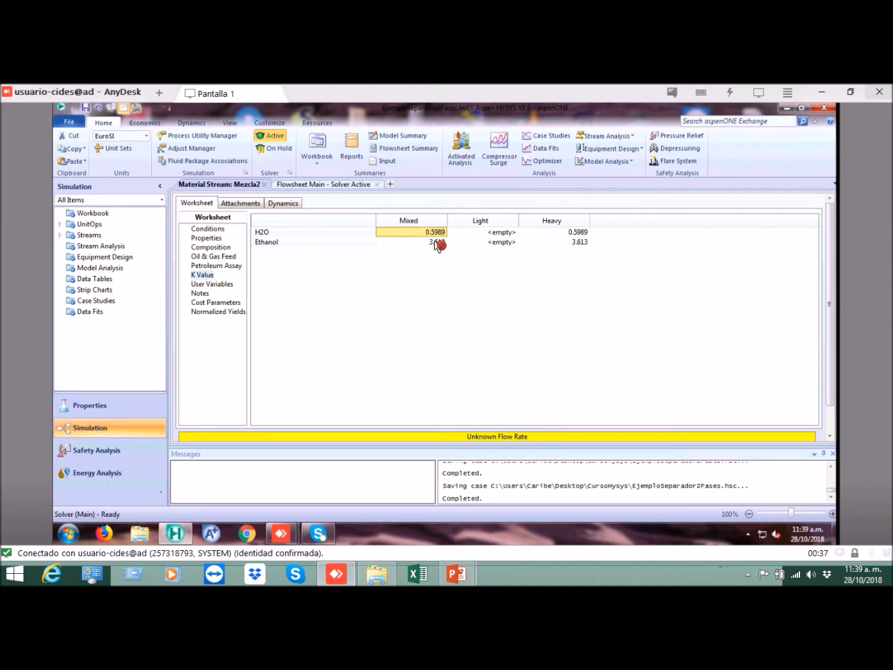
pyautogui.click(436, 242)
pyautogui.click(436, 232)
pyautogui.click(437, 242)
pyautogui.click(442, 232)
pyautogui.click(442, 241)
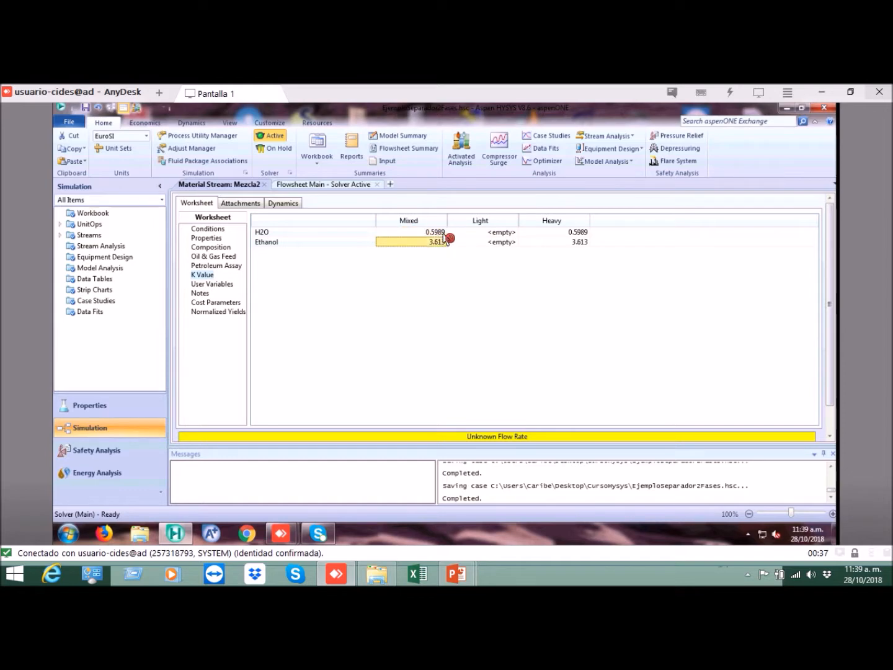
pyautogui.click(442, 232)
pyautogui.click(441, 241)
pyautogui.click(441, 233)
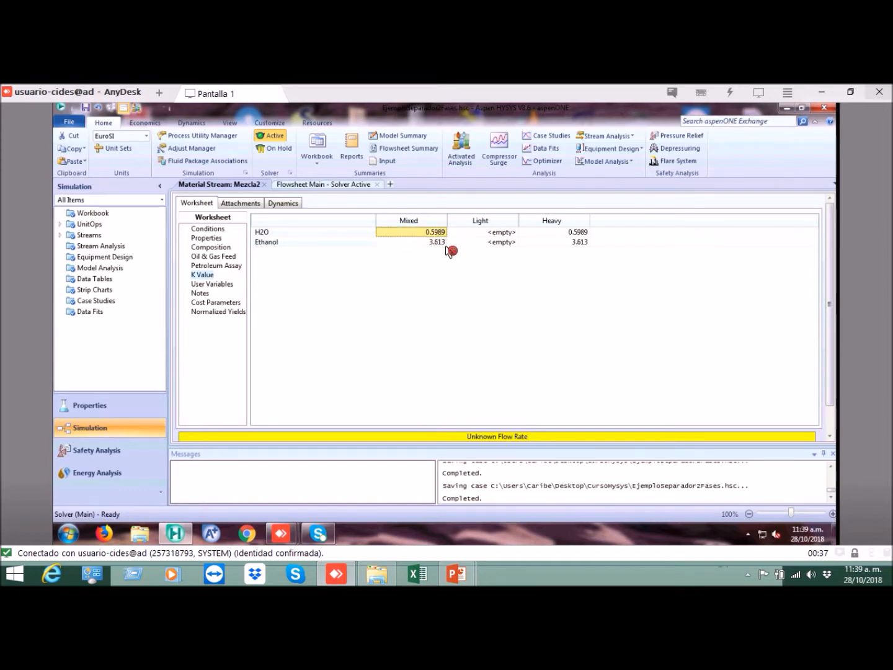
pyautogui.click(438, 244)
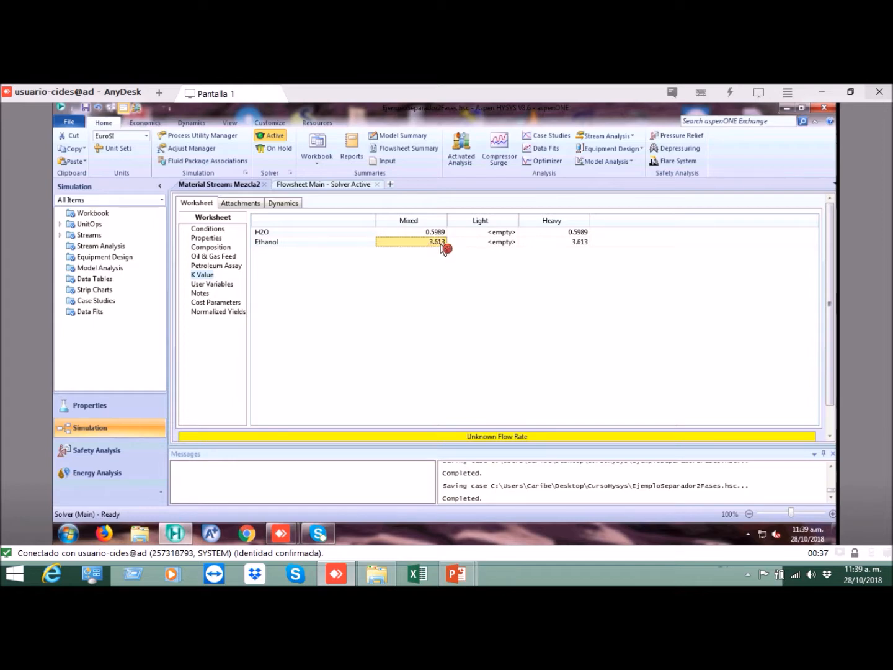
pyautogui.click(442, 234)
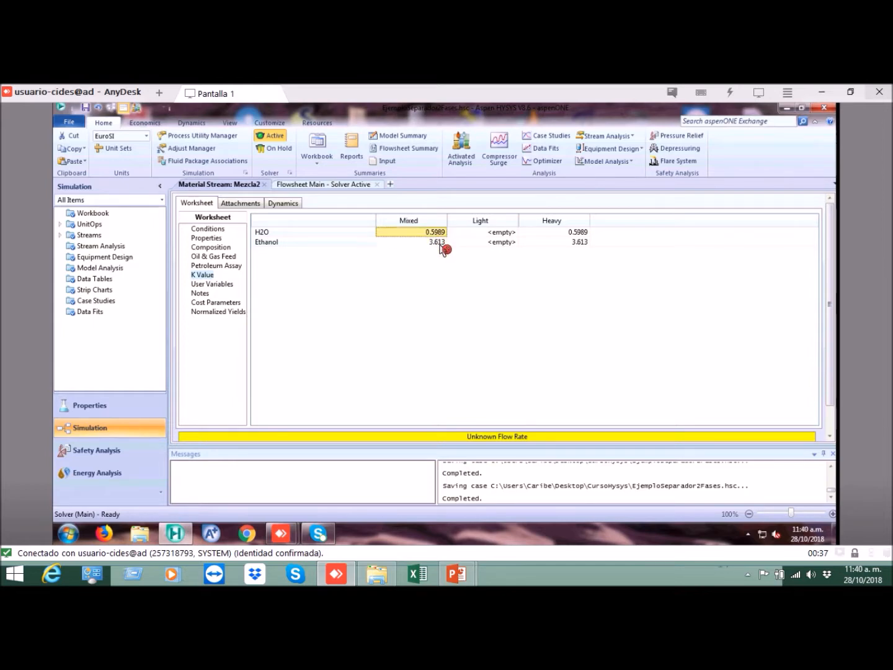
pyautogui.click(440, 243)
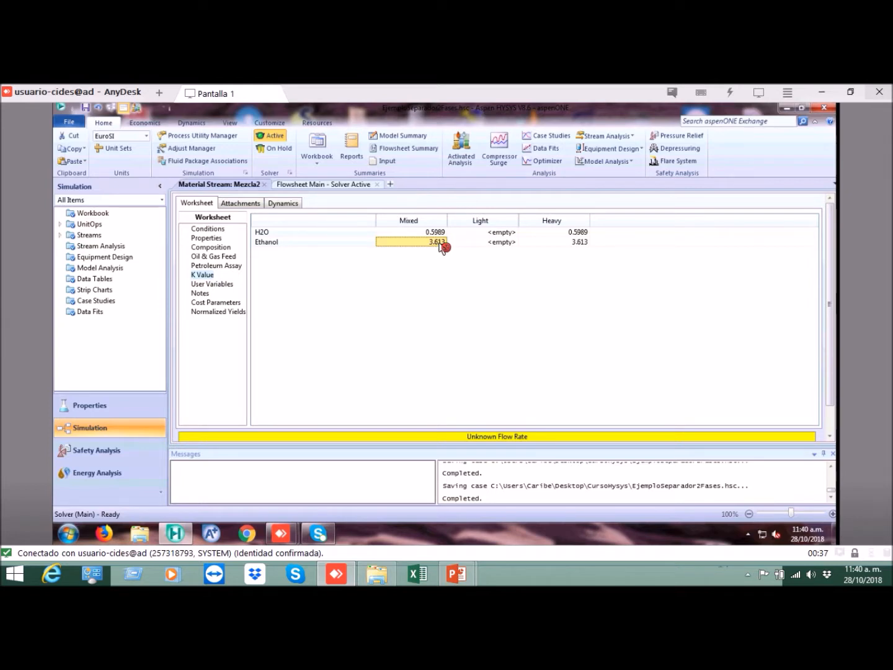
pyautogui.click(400, 246)
pyautogui.click(431, 233)
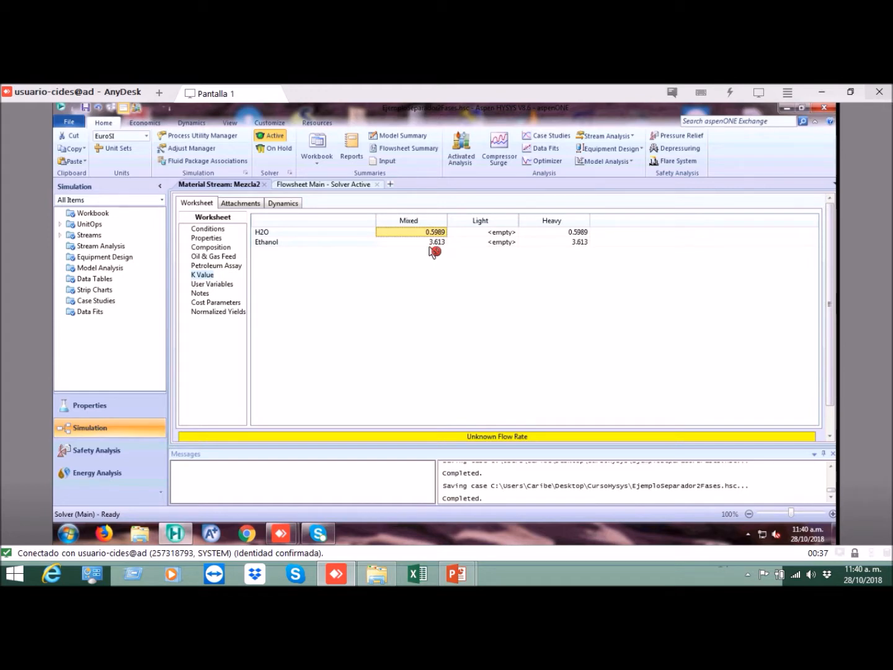
pyautogui.click(436, 243)
pyautogui.click(438, 232)
pyautogui.click(437, 242)
pyautogui.click(438, 233)
pyautogui.click(438, 243)
pyautogui.click(437, 233)
pyautogui.click(438, 242)
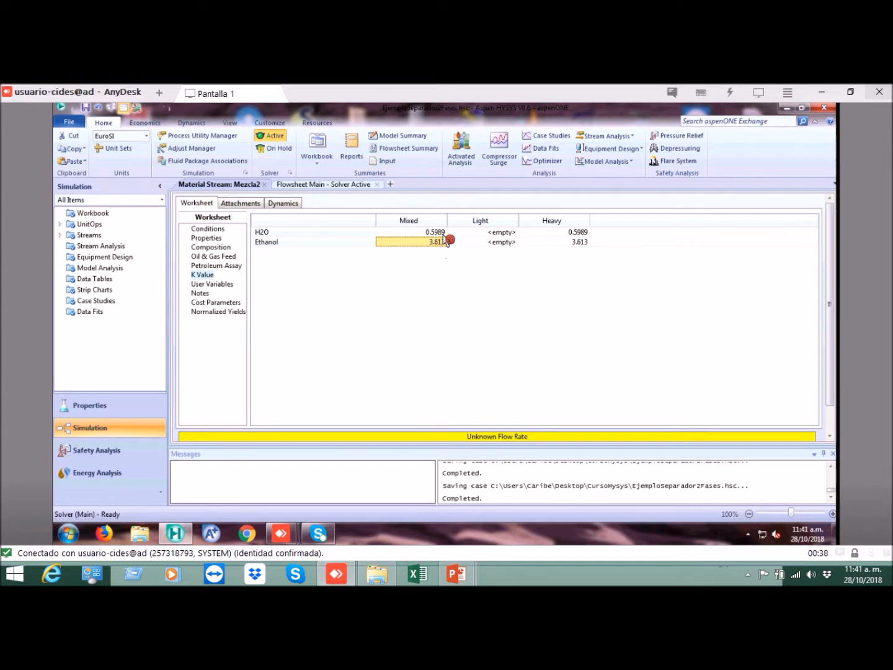
pyautogui.click(439, 233)
pyautogui.click(440, 242)
pyautogui.press('Up')
pyautogui.press('Down')
pyautogui.press('Up')
pyautogui.click(439, 242)
pyautogui.click(439, 235)
pyautogui.click(440, 241)
pyautogui.click(439, 235)
pyautogui.click(440, 242)
pyautogui.click(440, 233)
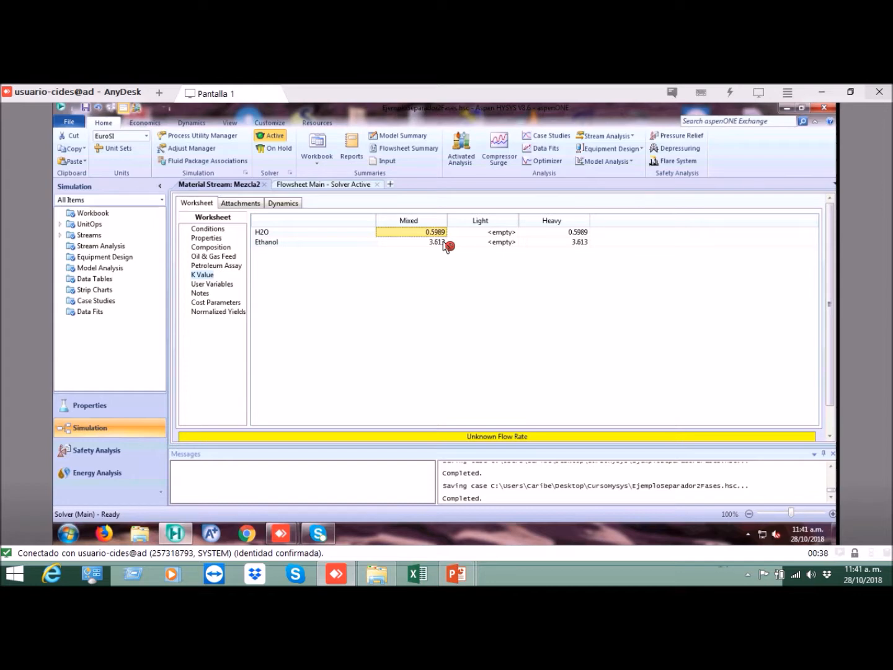
# Step: Return to the Mezcla2 conditions and clear the stream's temperature specification
pyautogui.click(208, 228)
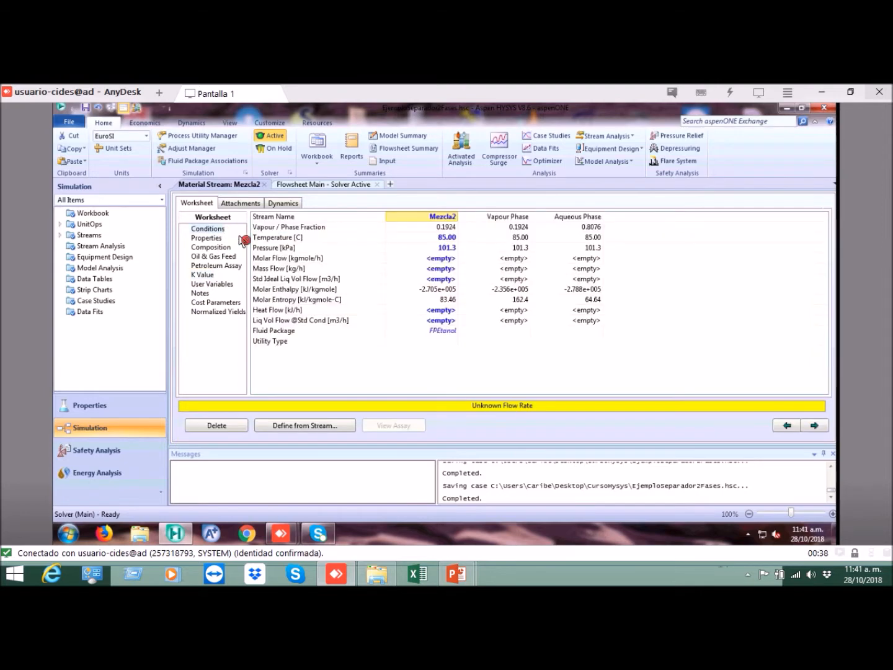
pyautogui.click(451, 238)
pyautogui.moveTo(509, 253)
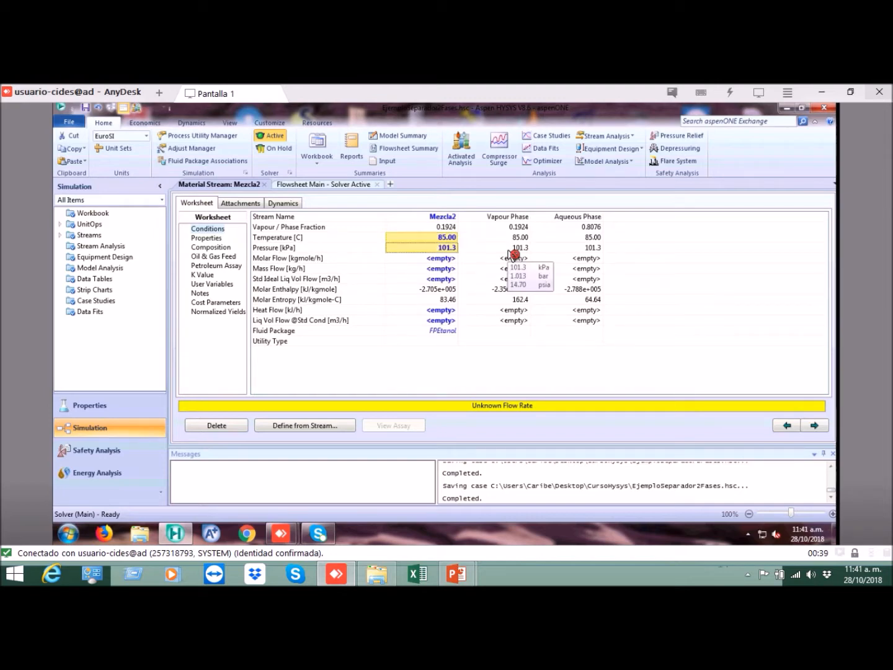
pyautogui.press('Down')
pyautogui.press('Up')
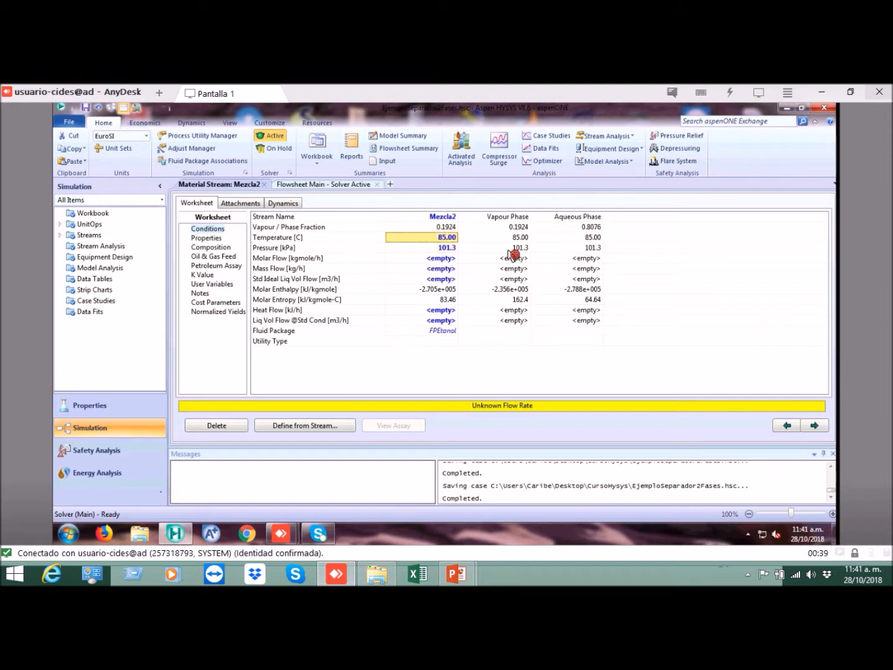
pyautogui.press('Down')
pyautogui.press('Up')
pyautogui.press('Delete')
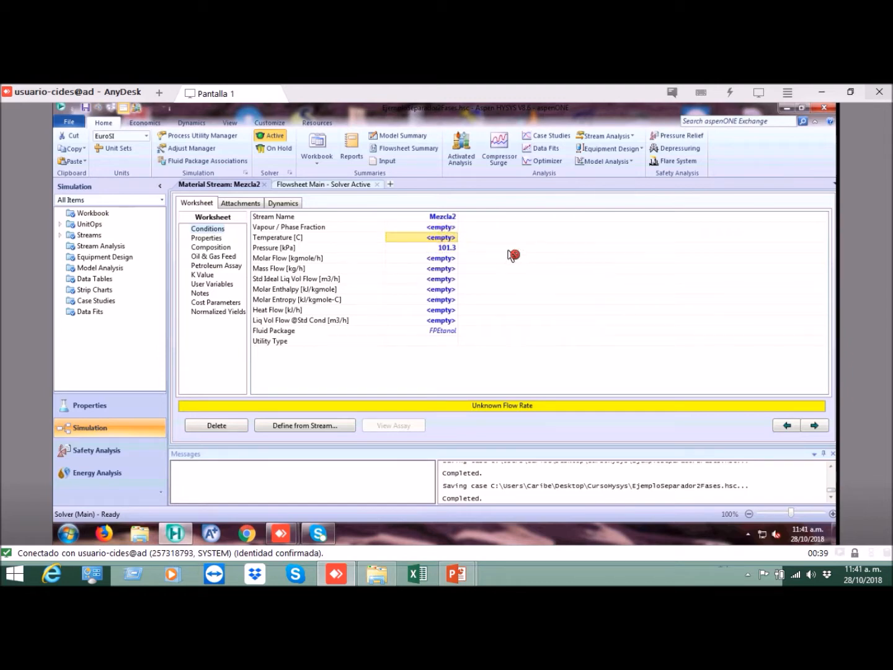
# Step: Set the vapour fraction of Mezcla2 to 0 to calculate its bubble point at the specified pressure
pyautogui.click(449, 227)
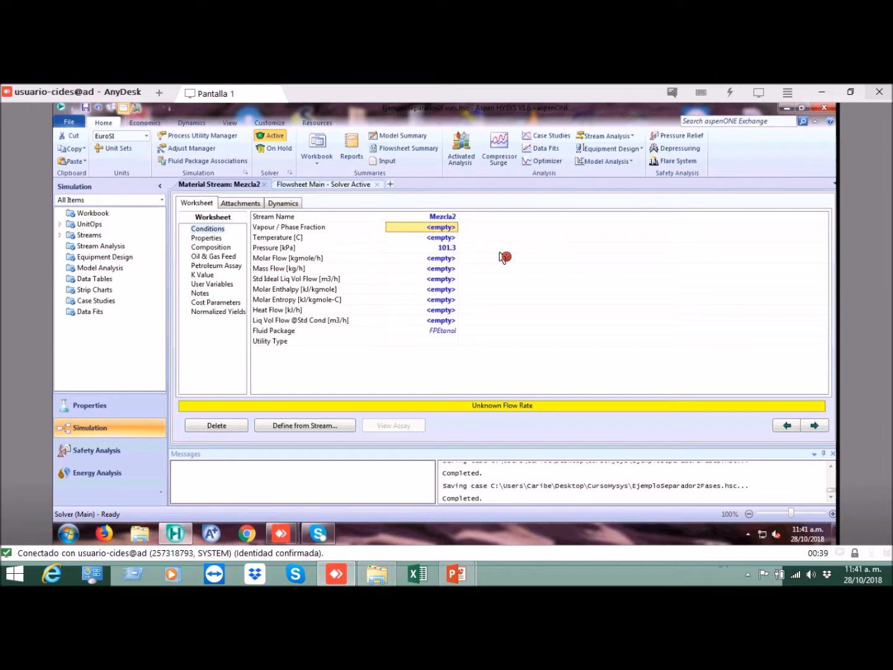
pyautogui.write('0')
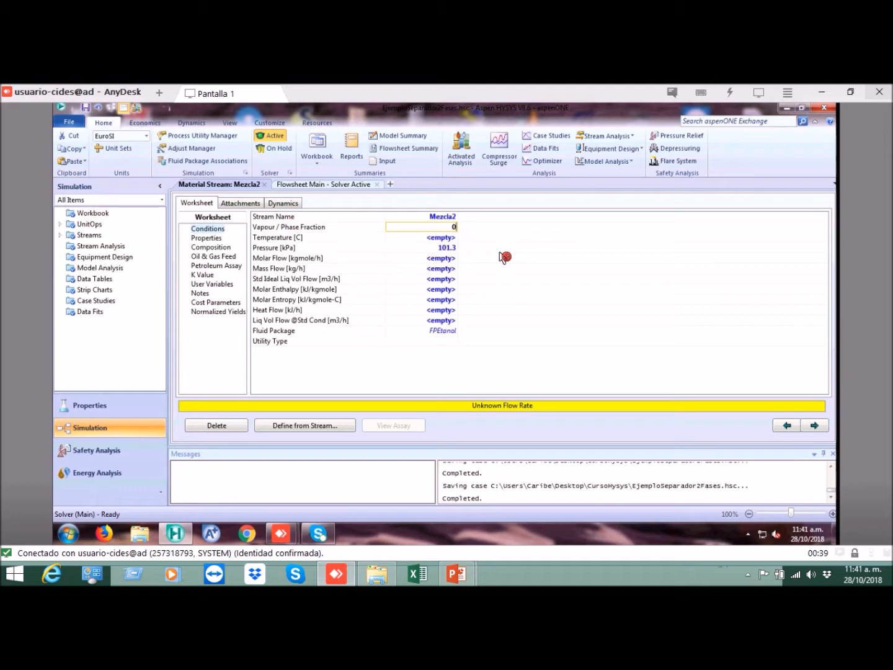
pyautogui.press('Return')
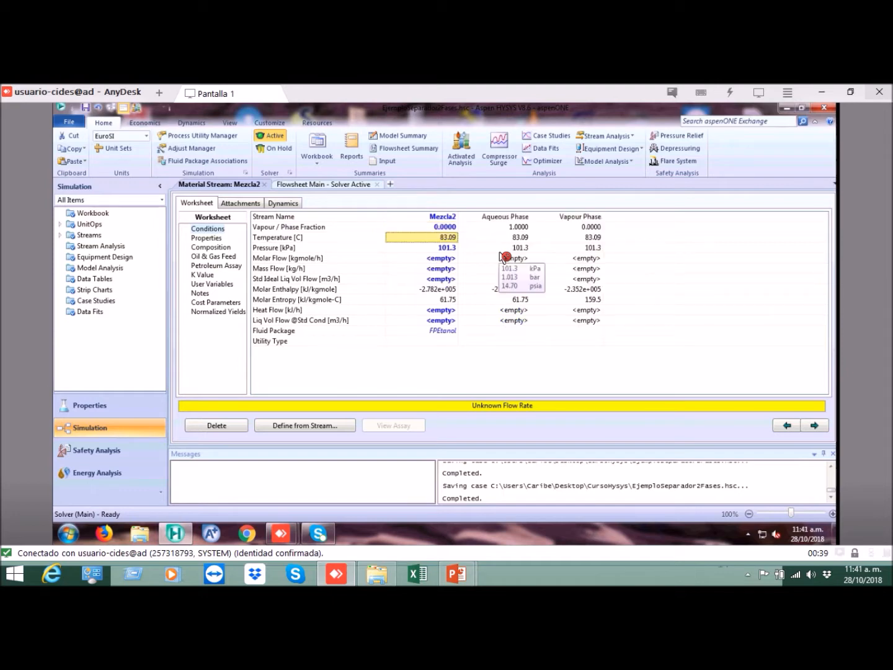
# Step: Examine the calculated bubble-point temperature of Mezcla2 alongside its specified vapour fraction
pyautogui.press('Down')
pyautogui.press('Up')
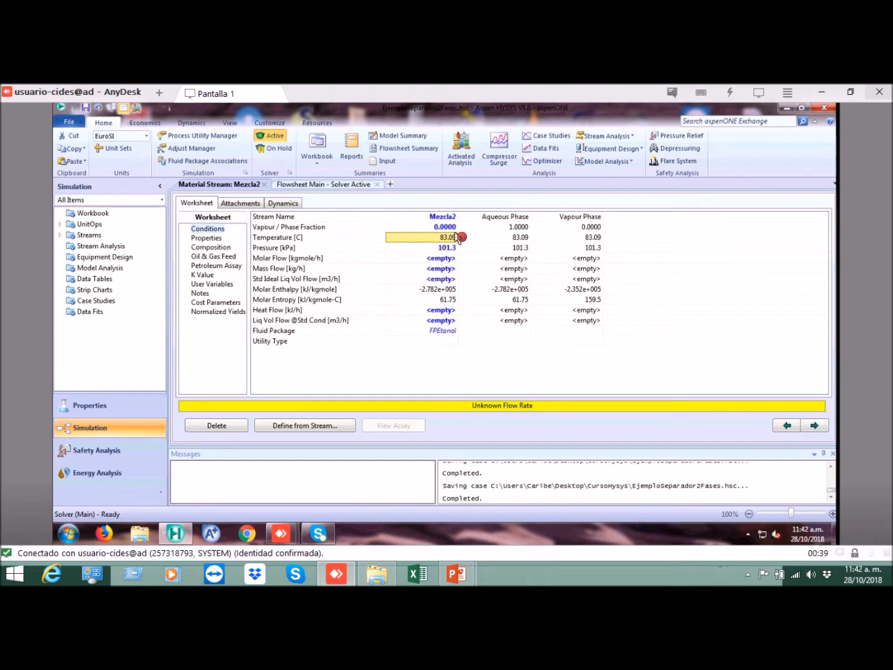
pyautogui.press('Up')
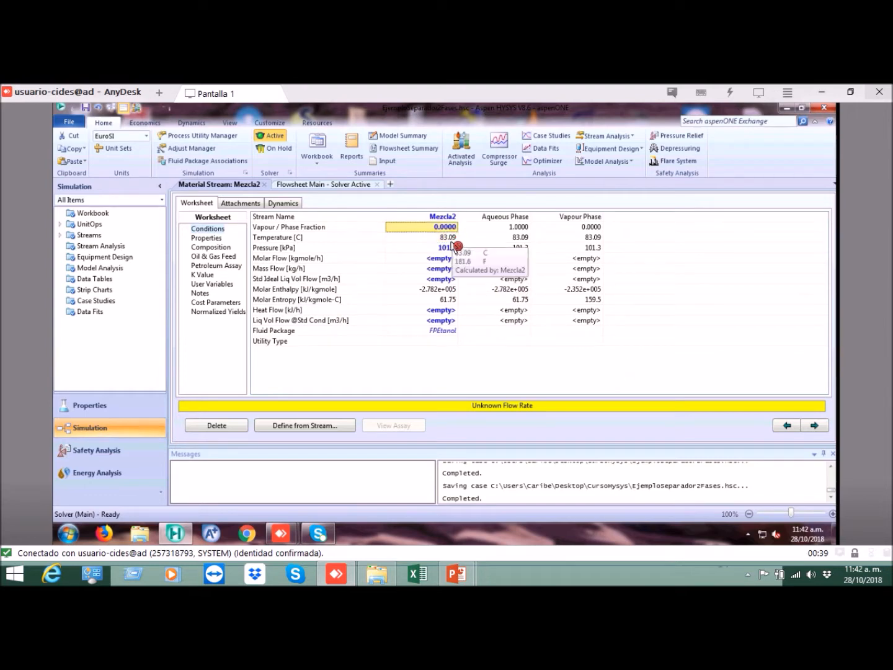
pyautogui.press('Down')
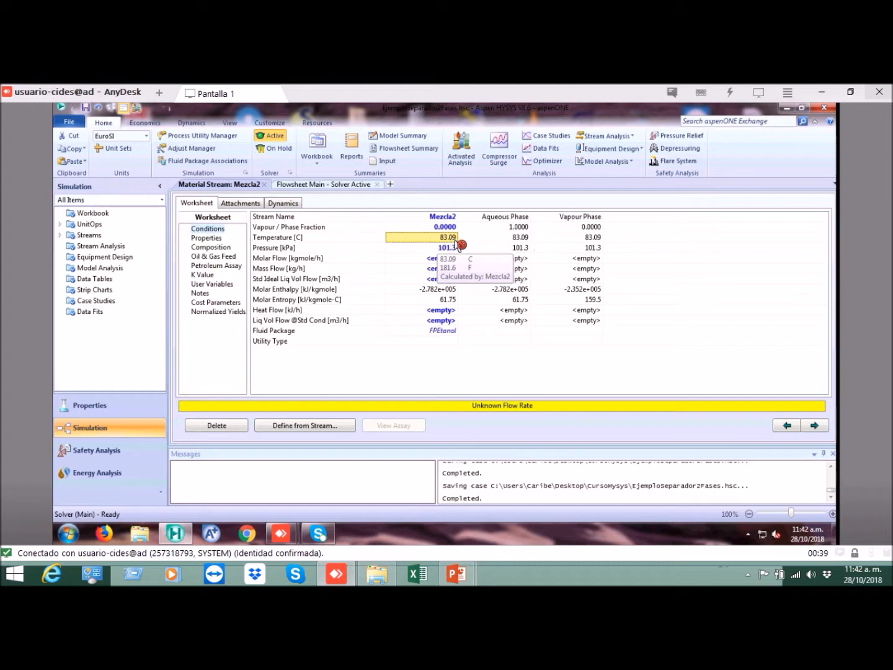
pyautogui.press('Up')
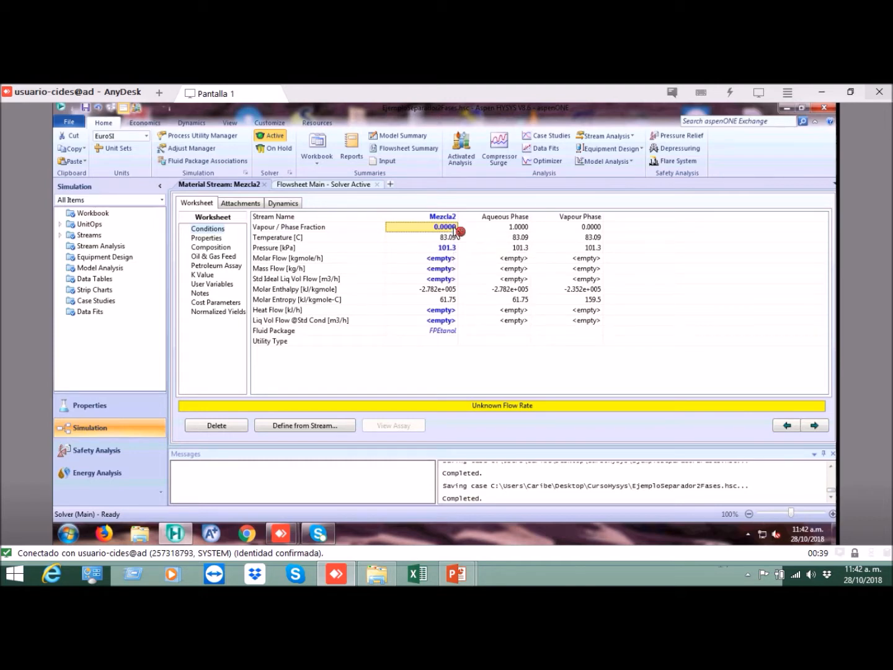
pyautogui.press('Down')
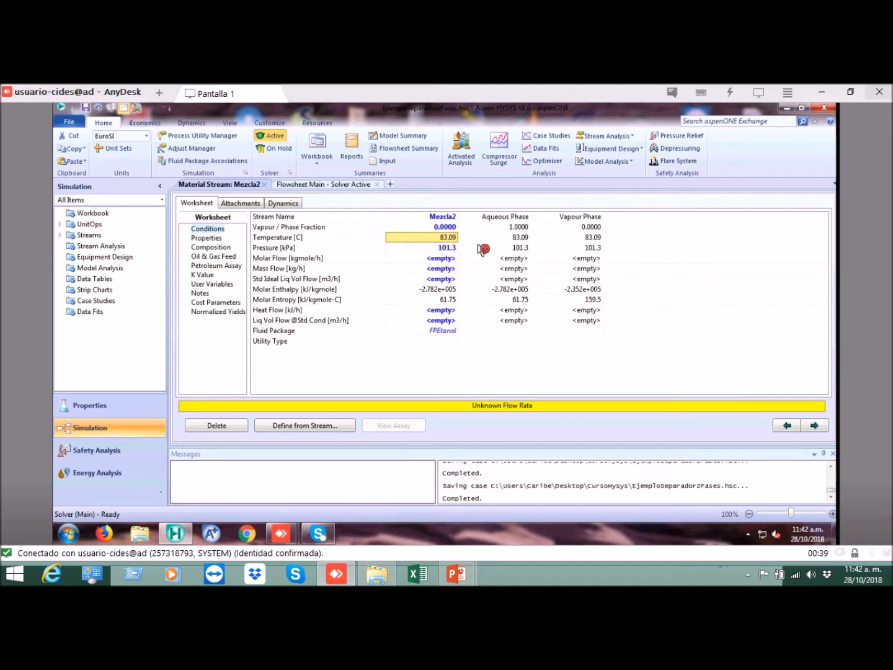
# Step: Compare the phase fractions, temperature and pressure of the aqueous and vapour phases of Mezcla2 at its bubble point
pyautogui.click(521, 228)
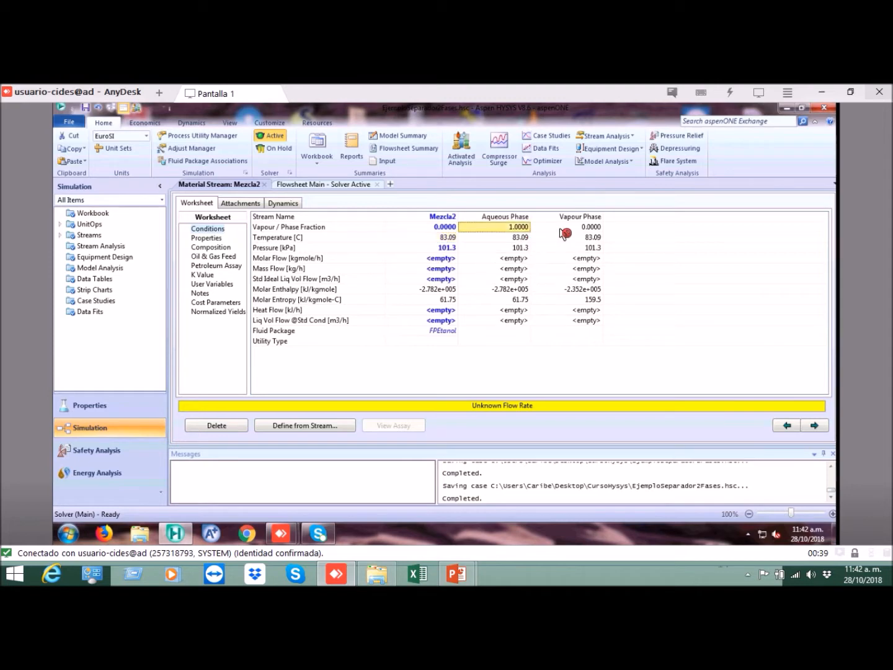
pyautogui.click(561, 230)
pyautogui.click(519, 220)
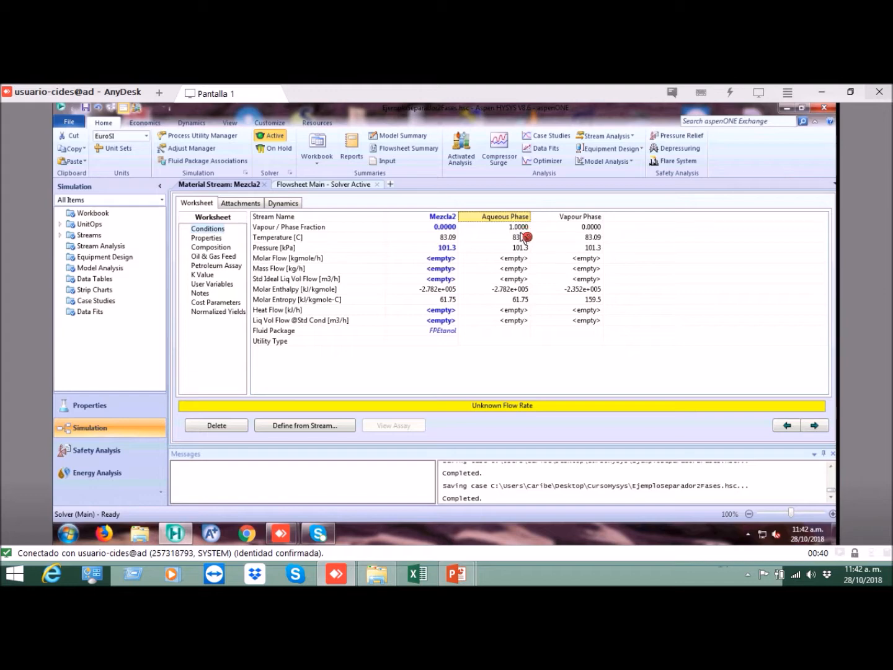
pyautogui.click(568, 227)
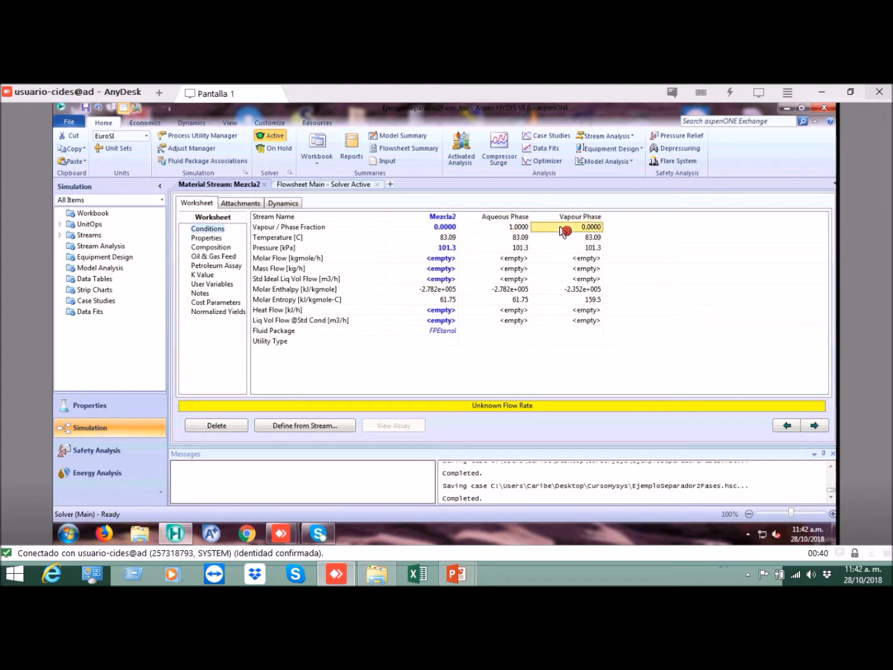
pyautogui.moveTo(522, 238); pyautogui.dragTo(522, 248)
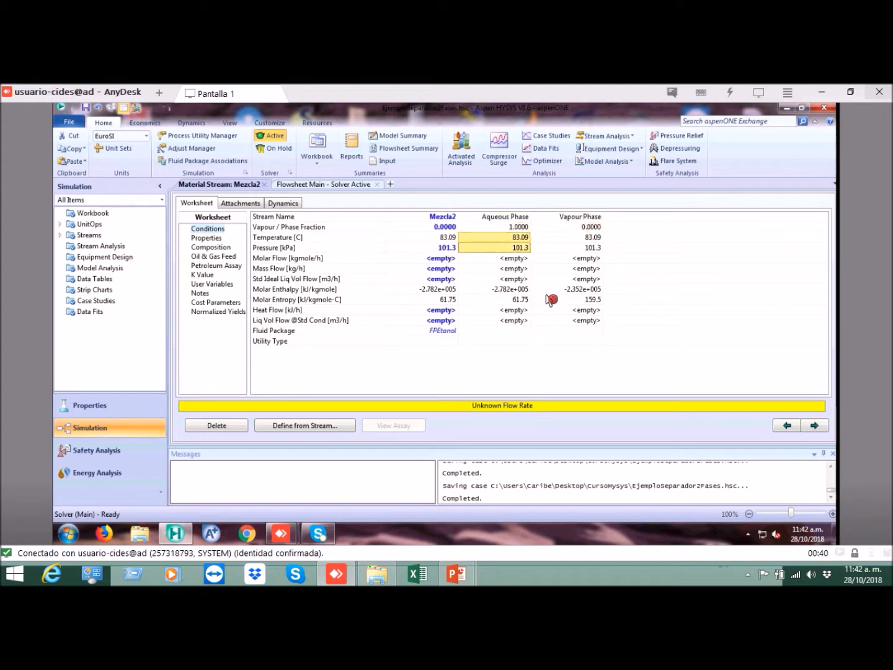
pyautogui.click(519, 230)
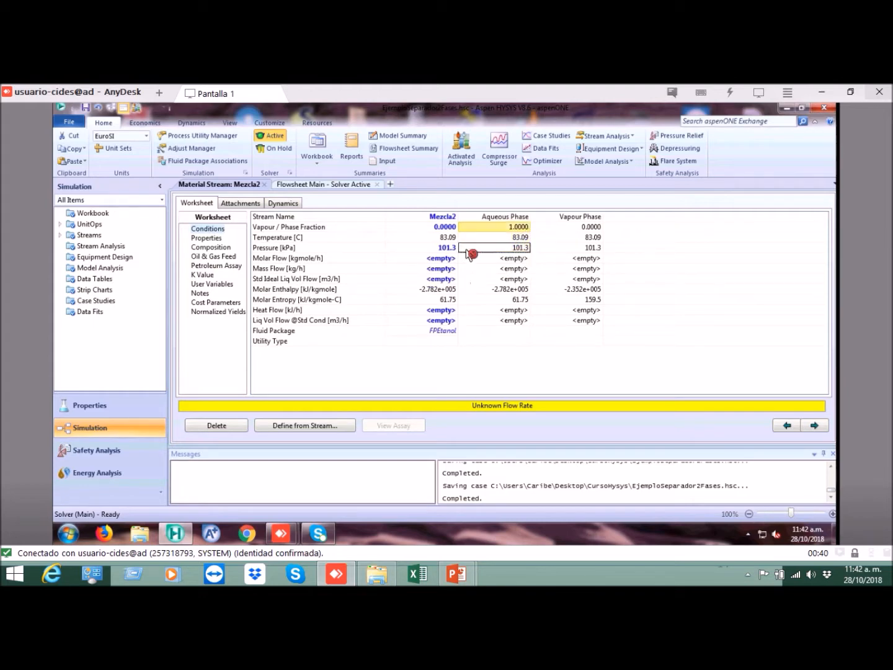
# Step: Examine the bubble-point composition of Mezcla2, comparing the H2O and Ethanol mole fractions of the aqueous and vapour phases
pyautogui.click(227, 249)
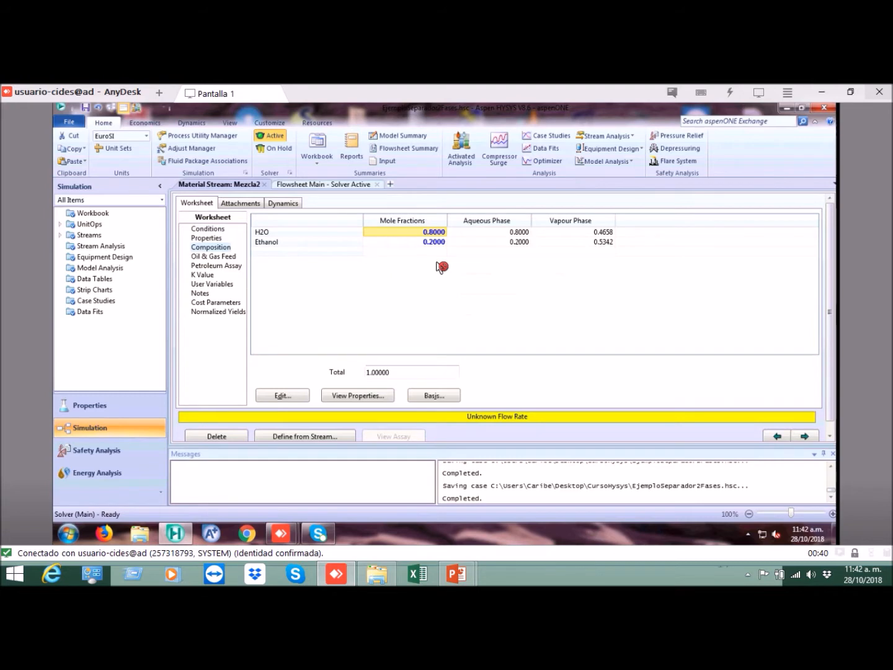
pyautogui.click(519, 232)
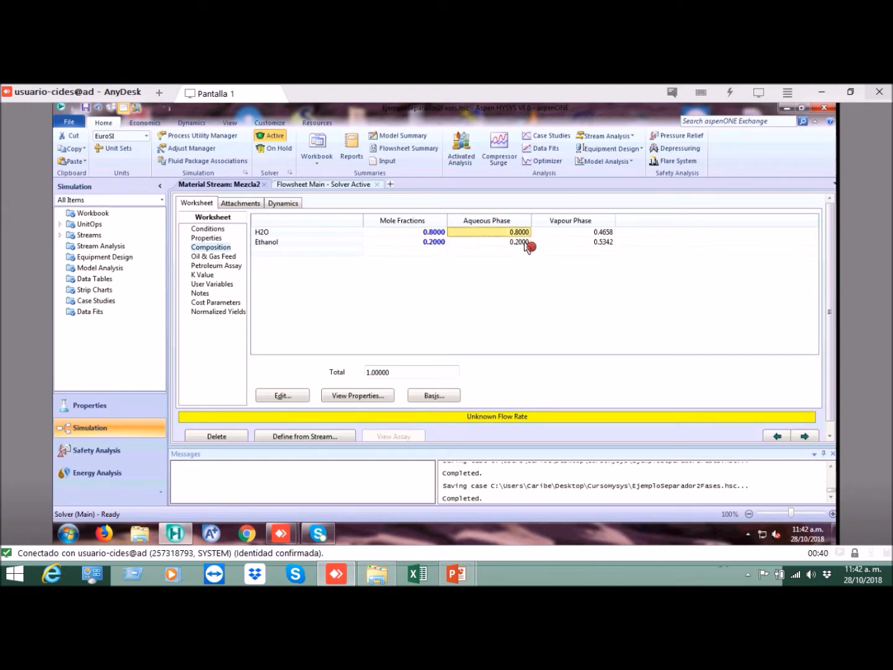
pyautogui.click(525, 242)
pyautogui.click(554, 234)
pyautogui.click(558, 241)
pyautogui.click(524, 233)
pyautogui.click(527, 242)
pyautogui.click(557, 233)
pyautogui.click(557, 242)
pyautogui.click(523, 232)
pyautogui.click(546, 233)
pyautogui.click(528, 241)
pyautogui.click(548, 242)
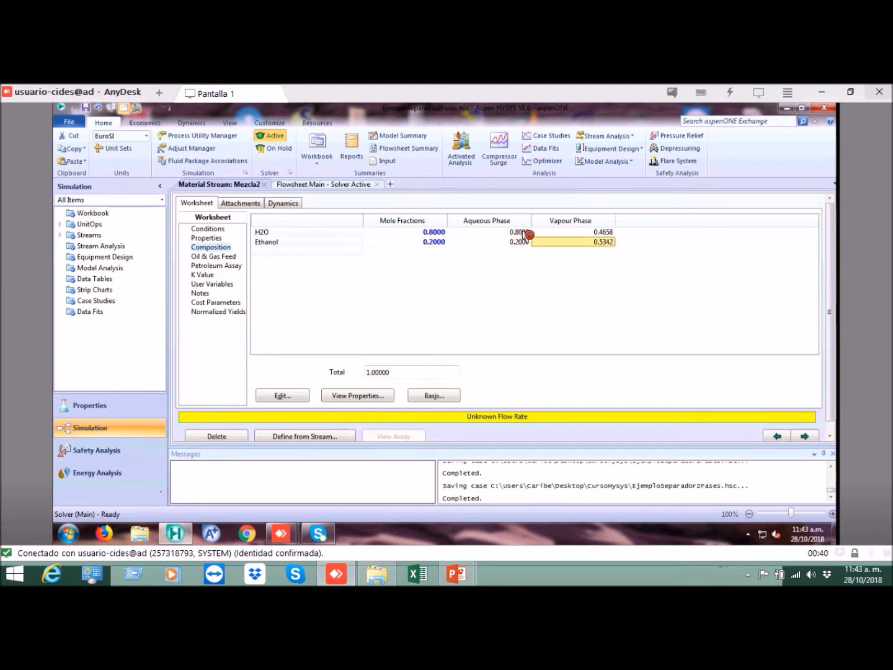
# Step: Examine the light and heavy K values of Mezcla2 at its bubble point
pyautogui.click(221, 230)
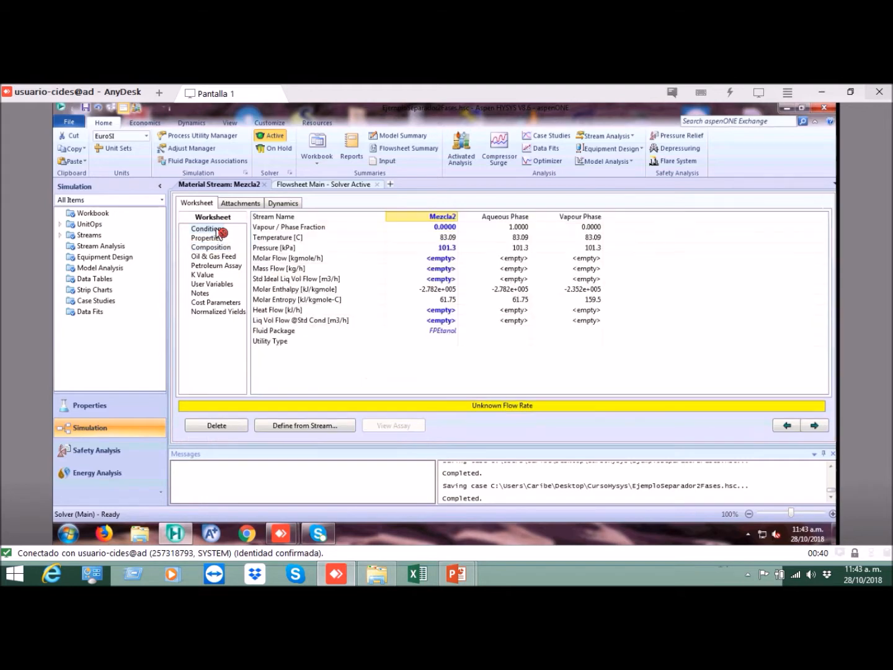
pyautogui.click(208, 276)
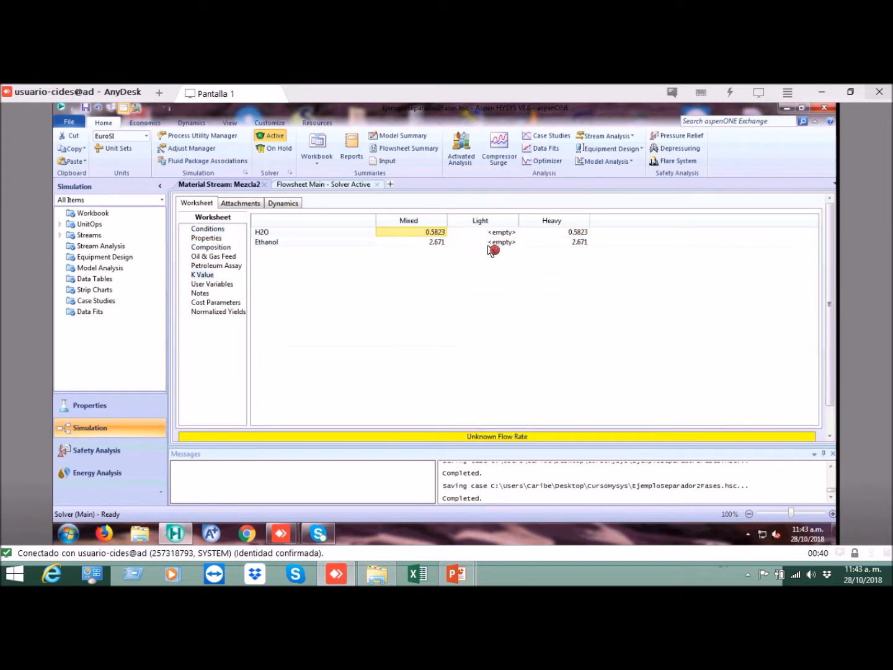
pyautogui.click(510, 236)
pyautogui.click(565, 233)
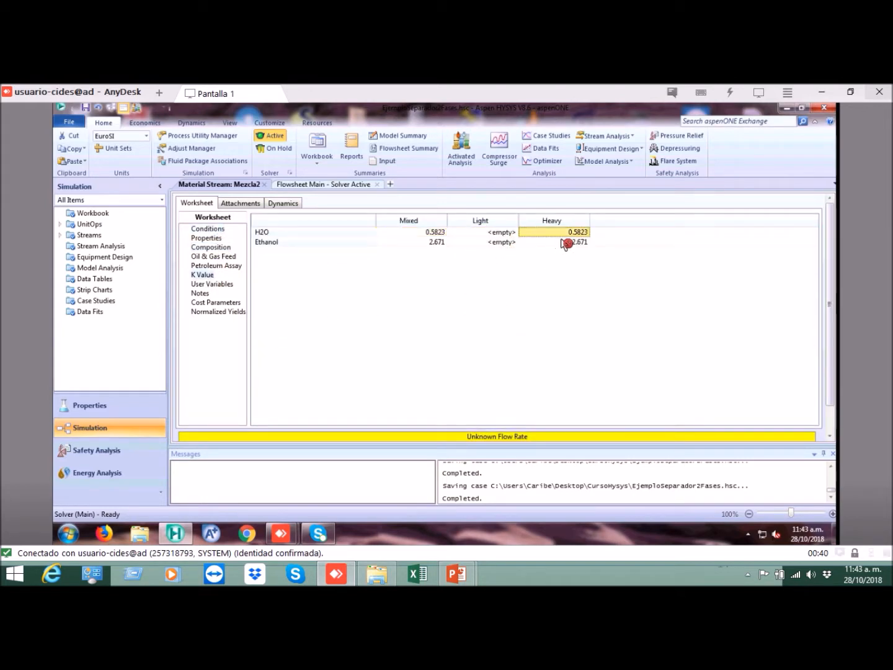
# Step: Set the vapour fraction of Mezcla2 to 1 to calculate its dew-point temperature at the specified pressure
pyautogui.click(220, 229)
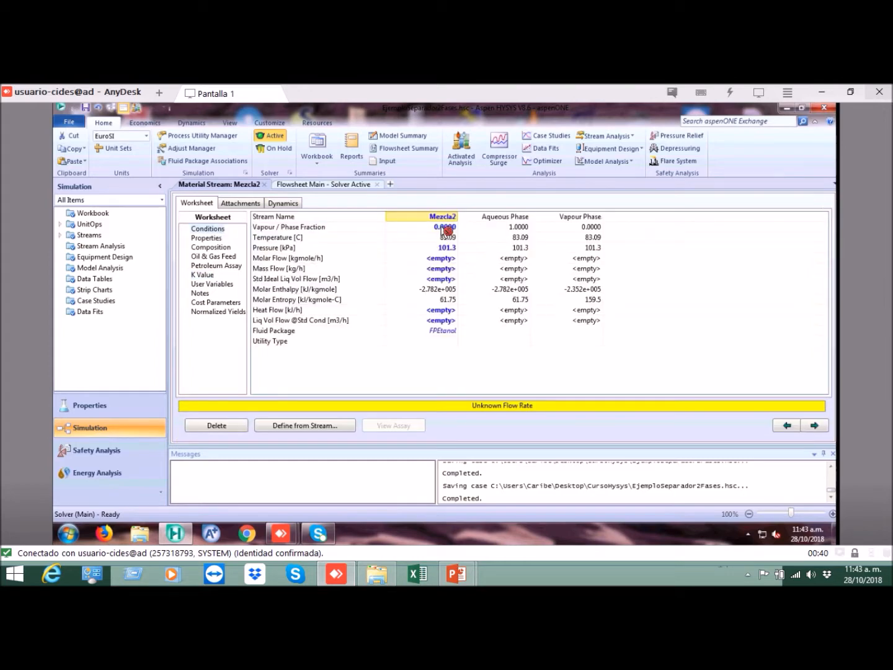
pyautogui.click(446, 227)
pyautogui.moveTo(504, 251)
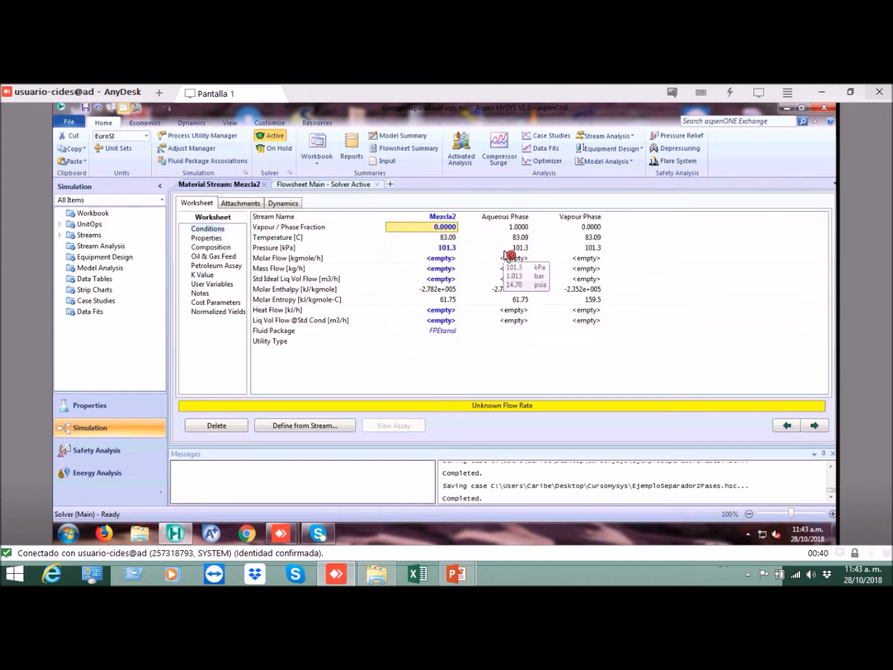
pyautogui.write('1')
pyautogui.press('Return')
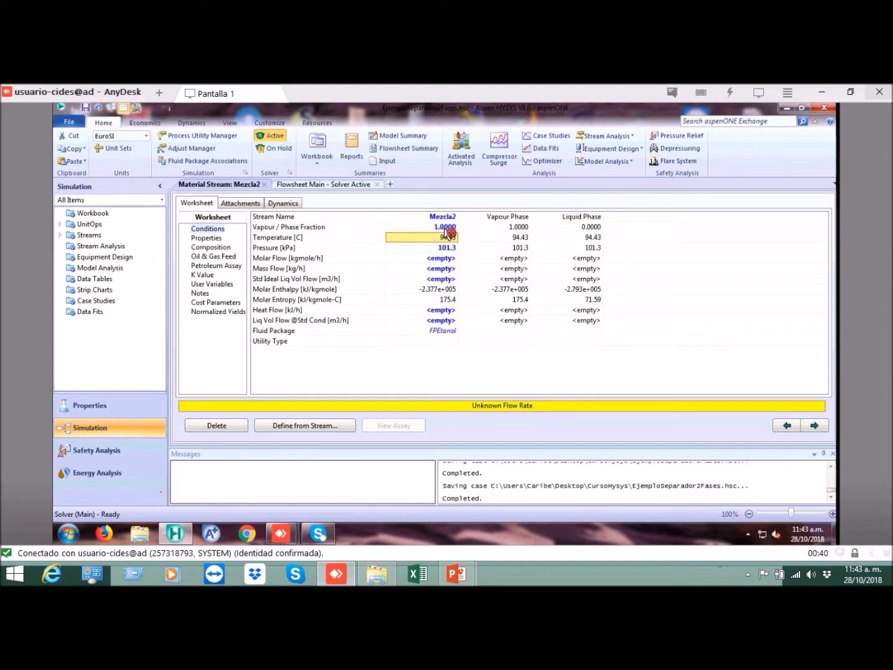
pyautogui.press('Up')
pyautogui.click(451, 239)
# Step: Examine the dew-point composition of Mezcla2, comparing the H2O and Ethanol mole fractions of the vapour and liquid phases
pyautogui.click(227, 248)
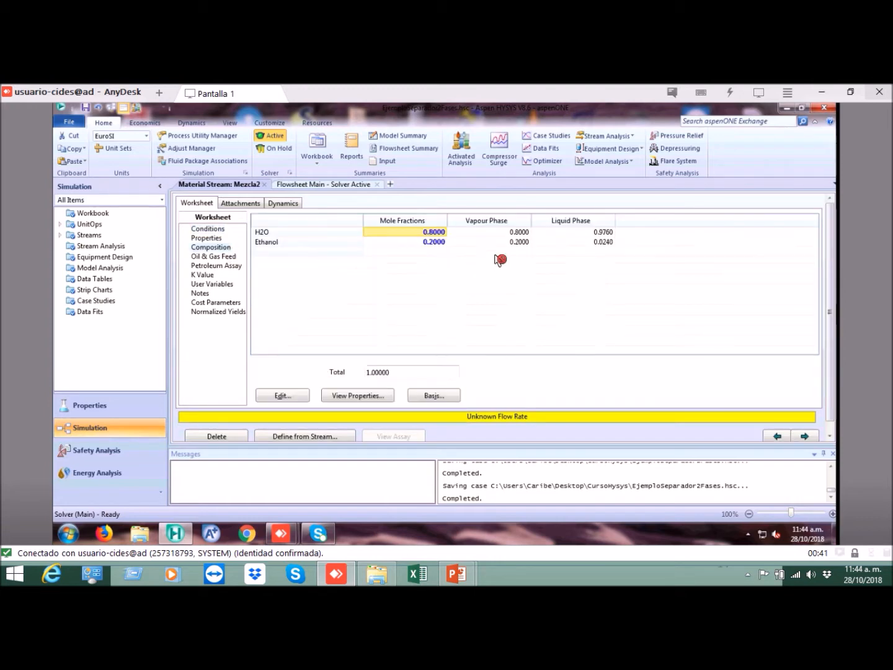
pyautogui.click(527, 236)
pyautogui.click(527, 243)
pyautogui.click(545, 235)
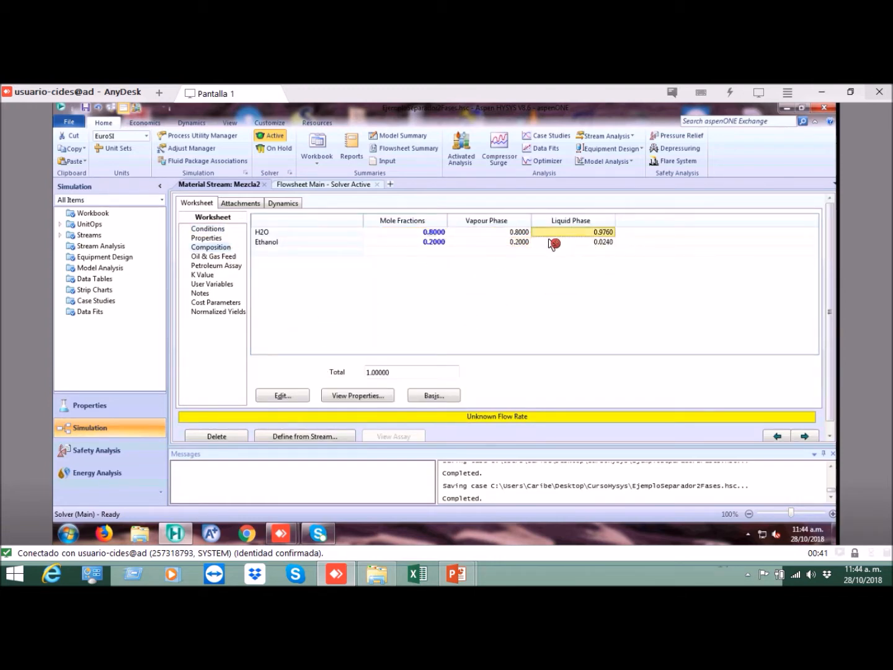
pyautogui.click(552, 242)
pyautogui.click(524, 234)
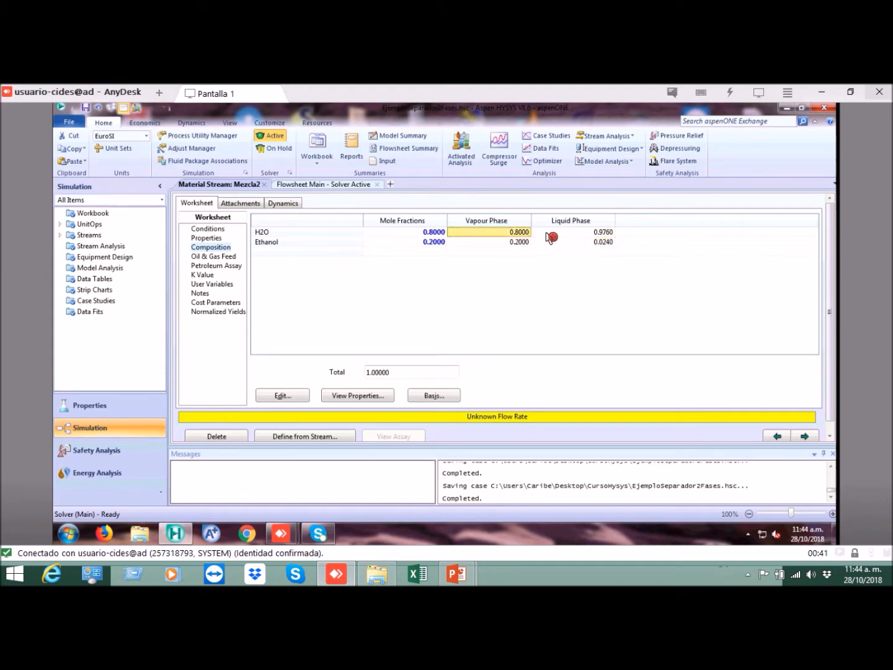
# Step: Examine the light and heavy K values of H2O and Ethanol in Mezcla2 at its dew point
pyautogui.click(216, 276)
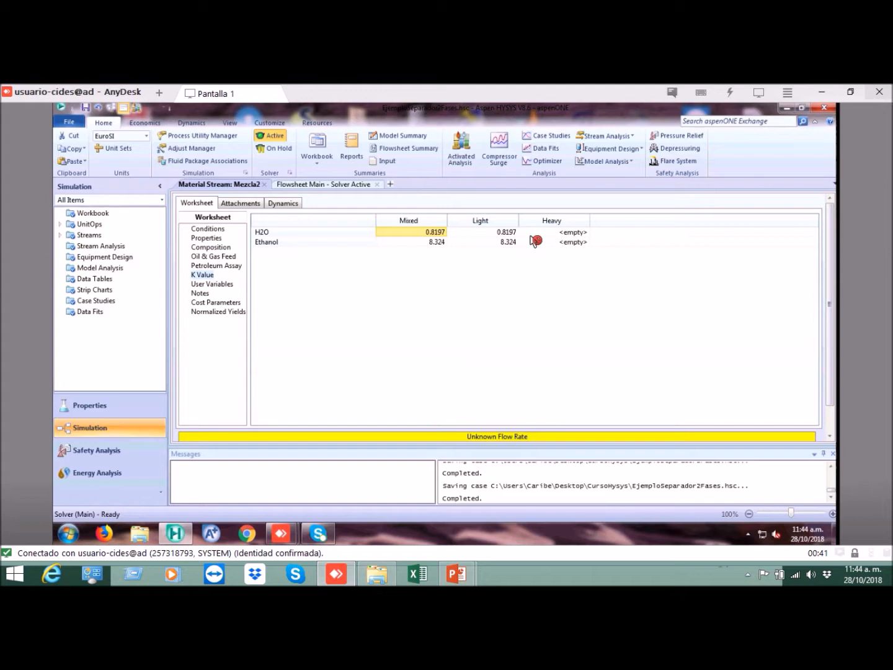
pyautogui.click(531, 235)
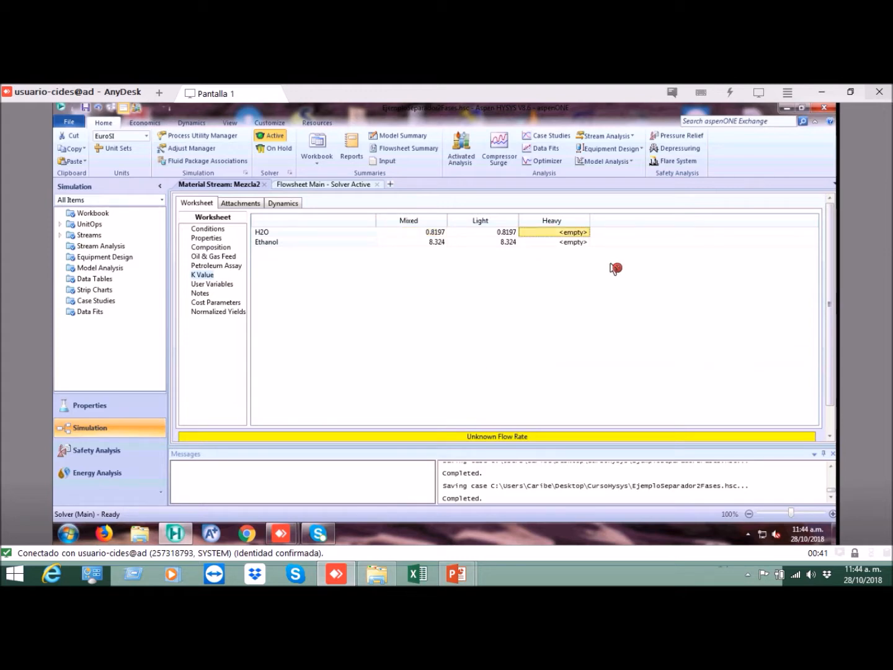
pyautogui.click(499, 241)
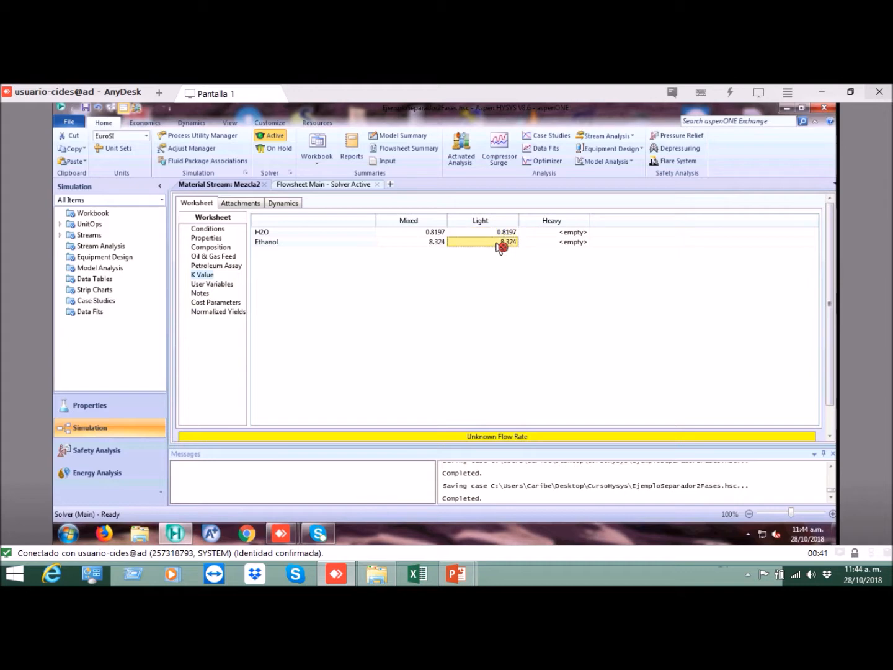
# Step: Return to the Mezcla2 conditions and set the stream's mass flow to 100 kg/h
pyautogui.click(220, 230)
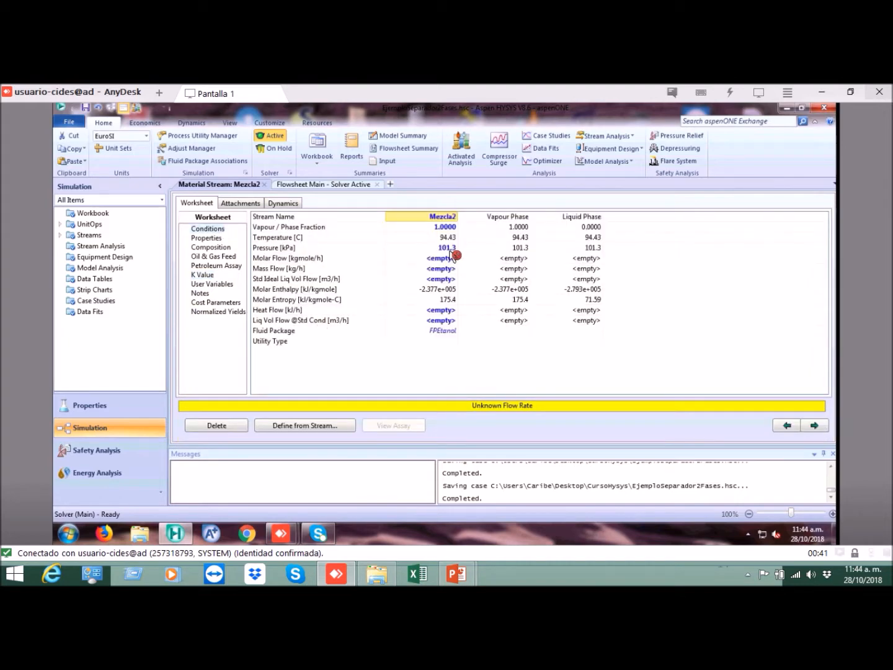
pyautogui.click(455, 250)
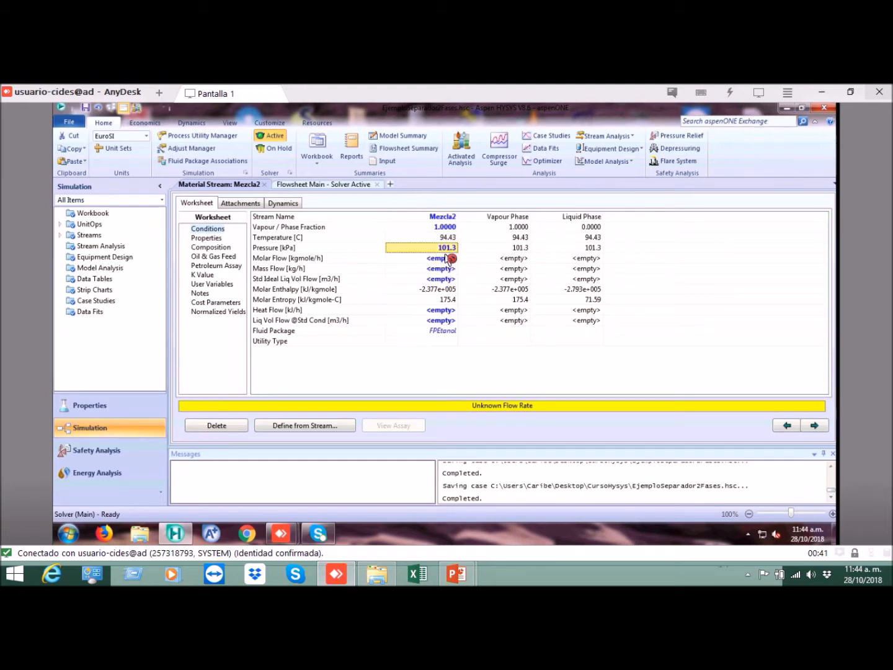
pyautogui.click(451, 259)
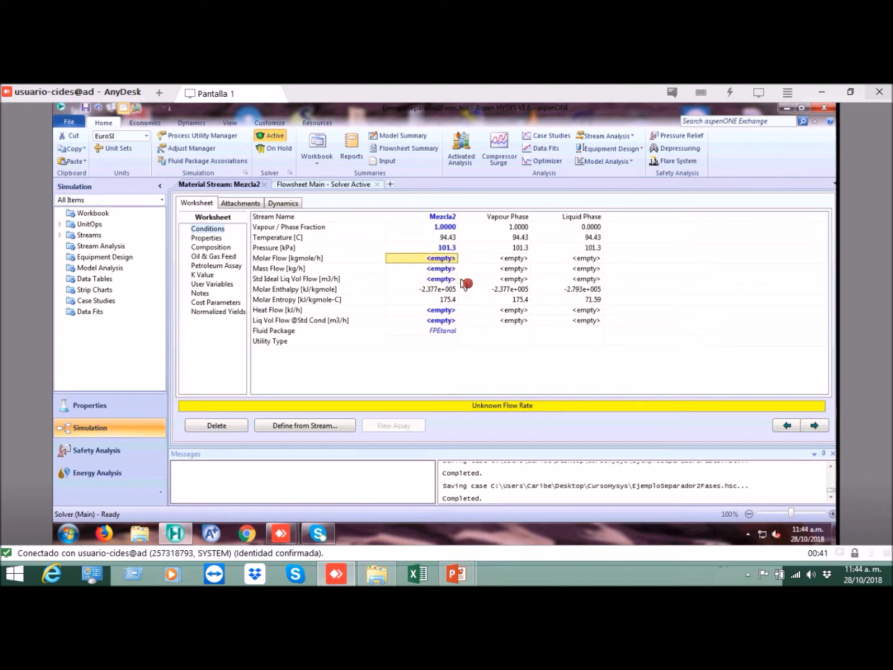
pyautogui.click(445, 270)
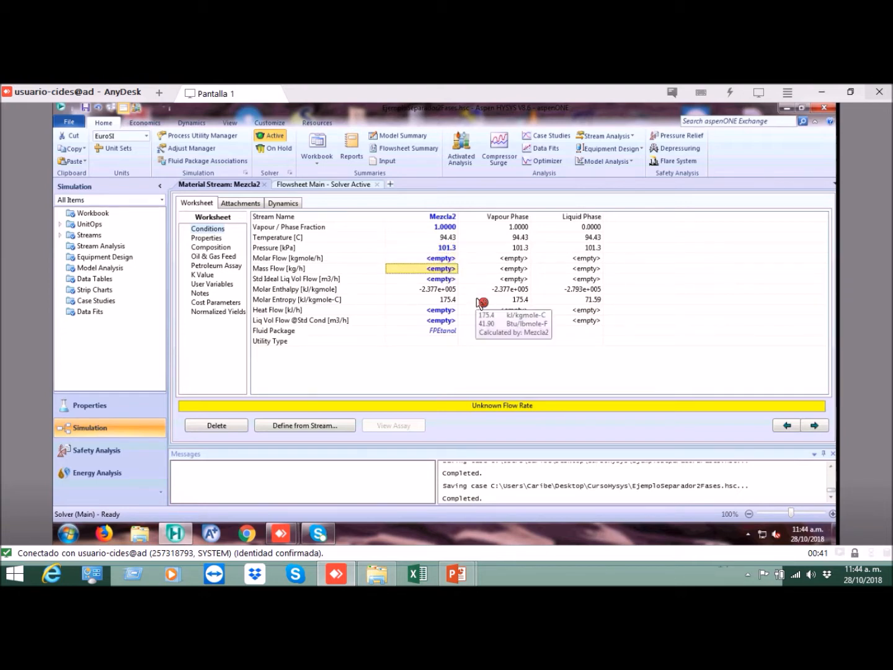
pyautogui.write('100')
pyautogui.press('Return')
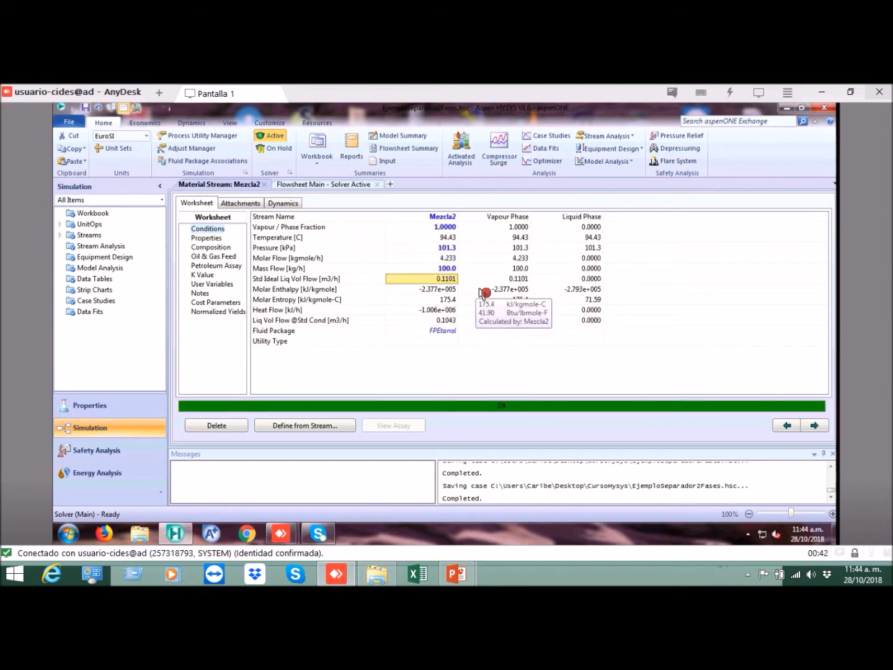
# Step: Compare the mass flows of the vapour and liquid phases of Mezcla2 and bring up its composition again
pyautogui.click(504, 270)
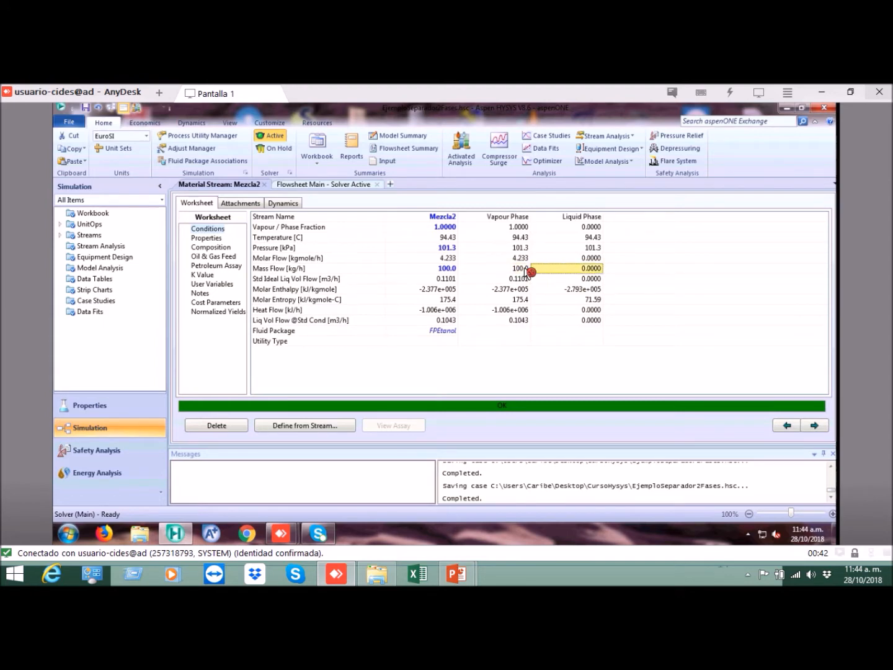
pyautogui.click(451, 232)
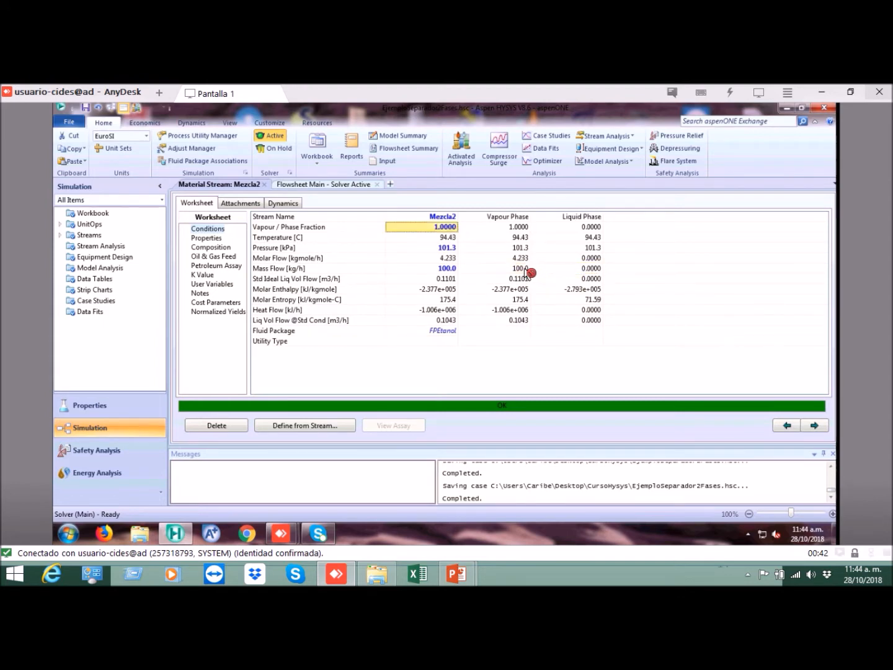
pyautogui.click(527, 272)
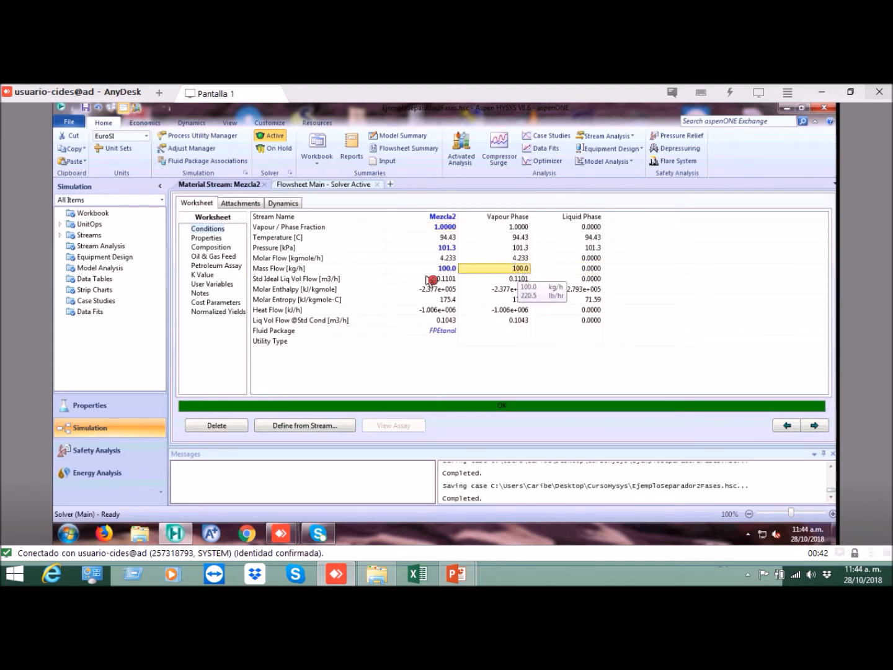
pyautogui.click(586, 271)
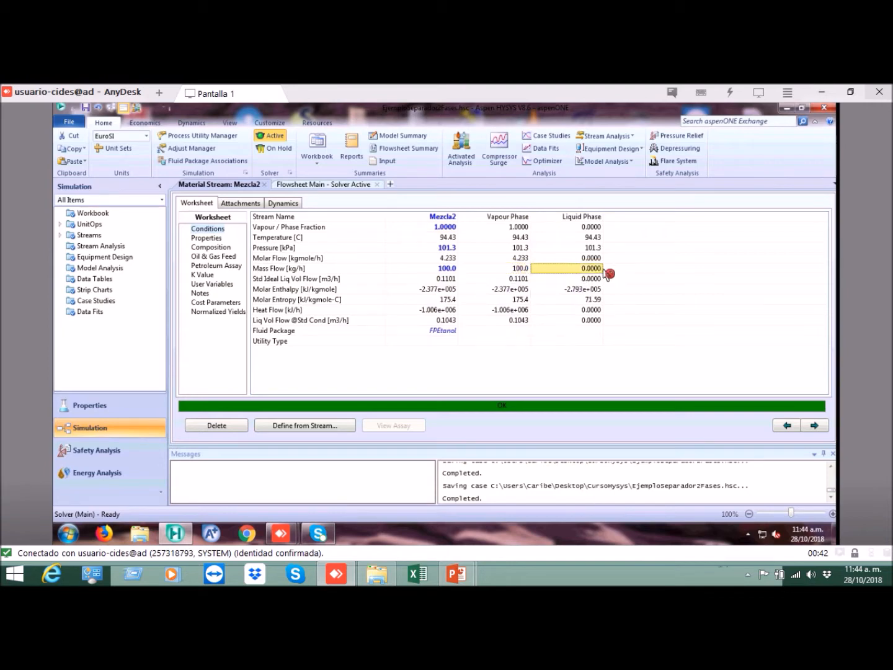
pyautogui.click(222, 248)
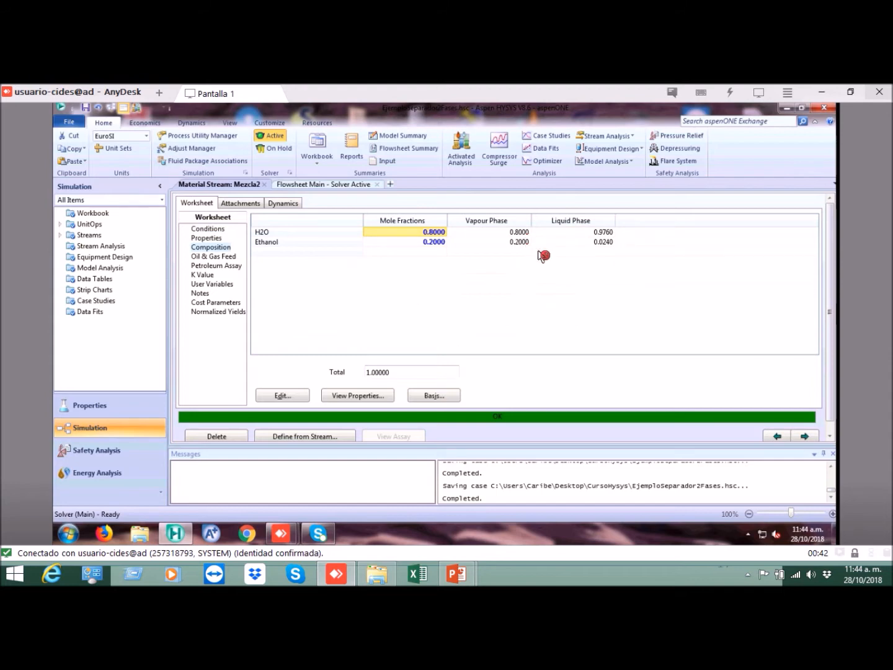
# Step: Review Mezcla2's K values and composition, and compare the mass flows of its vapour and liquid phases
pyautogui.click(205, 275)
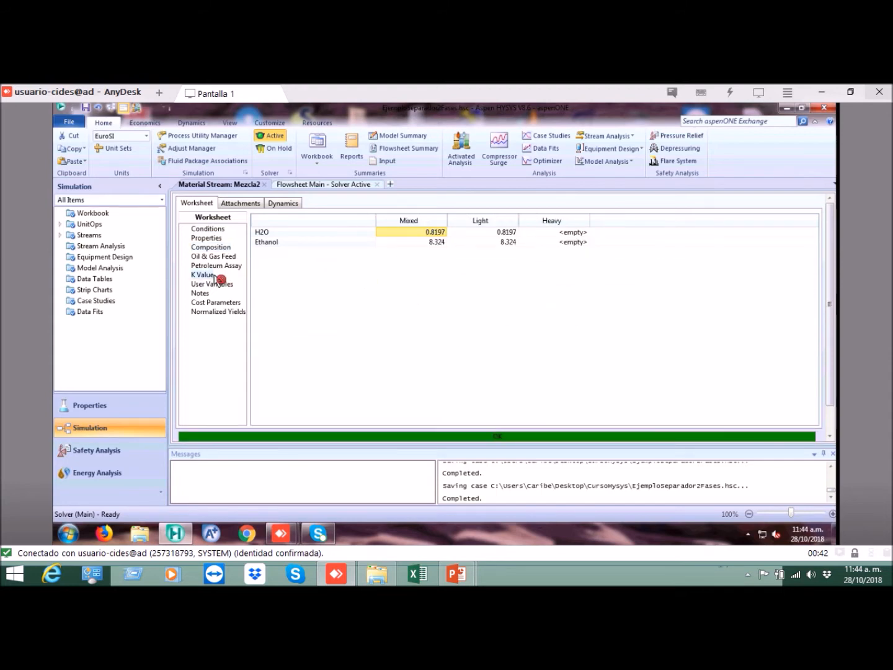
pyautogui.click(220, 248)
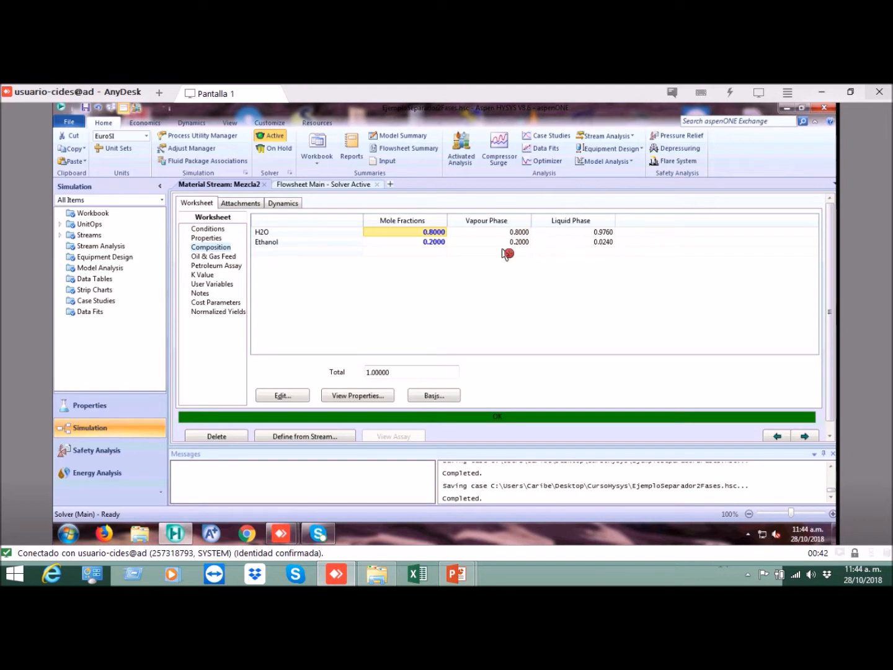
pyautogui.click(214, 229)
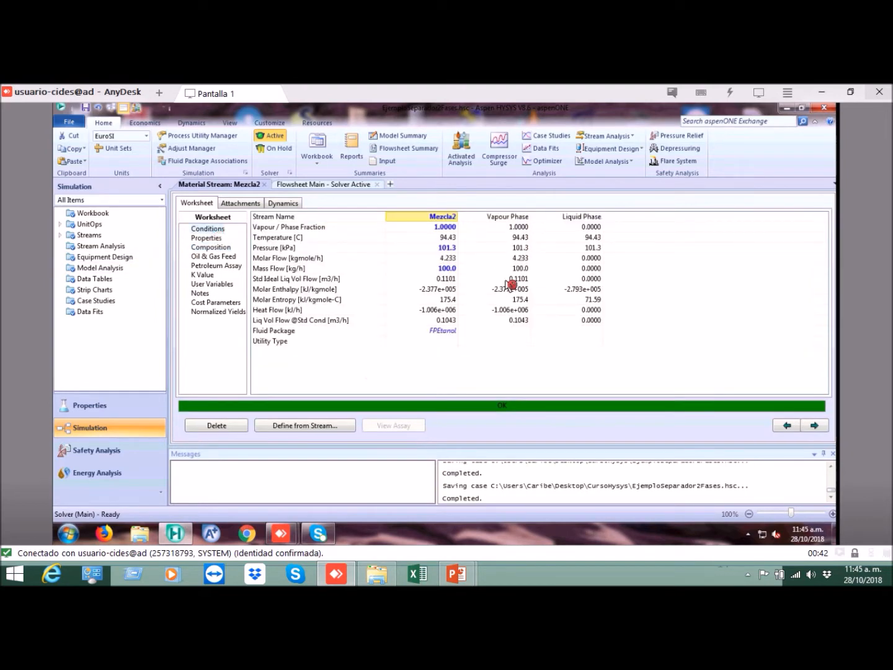
pyautogui.click(543, 273)
pyautogui.click(526, 272)
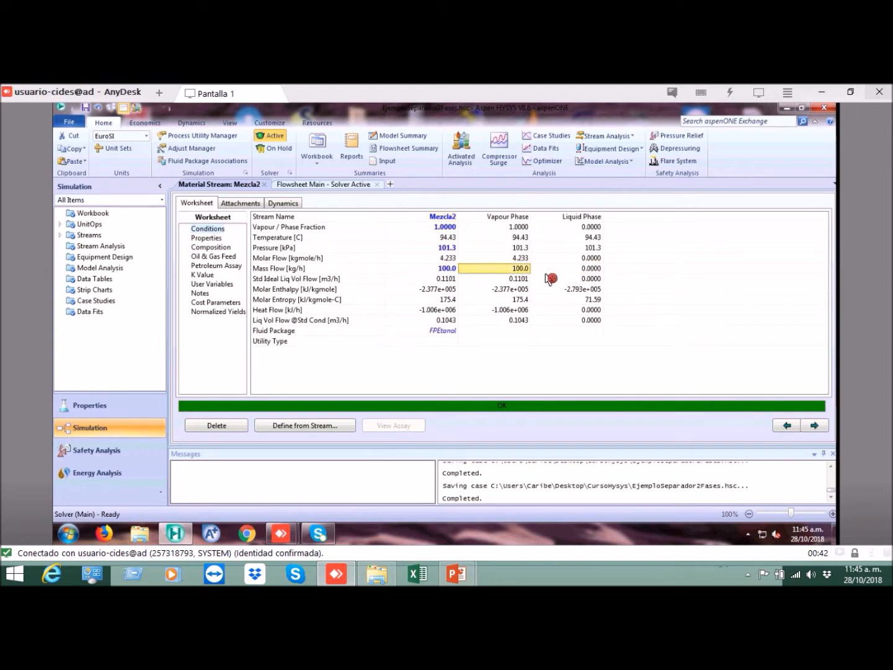
pyautogui.click(546, 274)
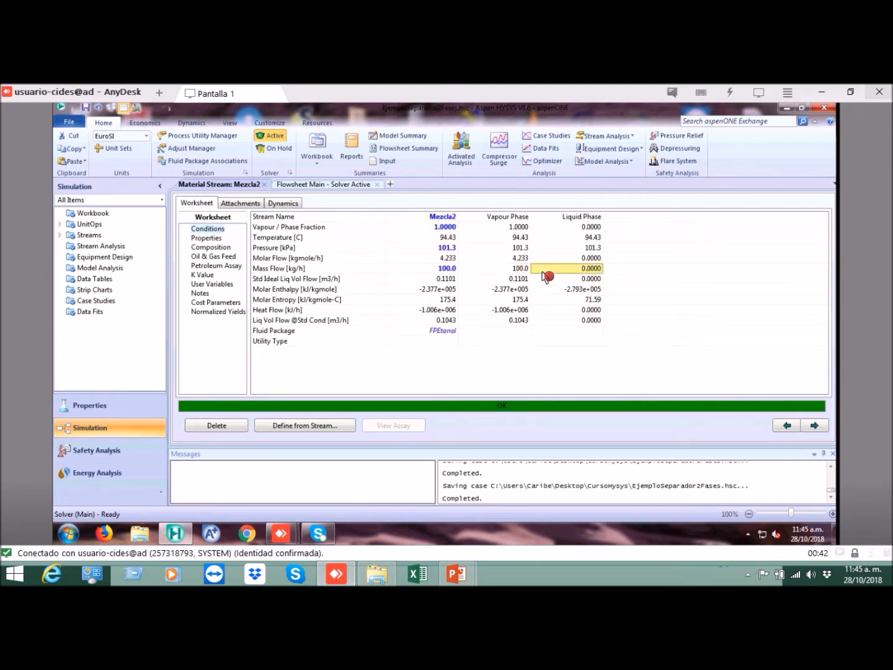
# Step: Return to the main flowsheet and review the Vapor and Liquido outlet streams of the Flash separator
pyautogui.click(308, 188)
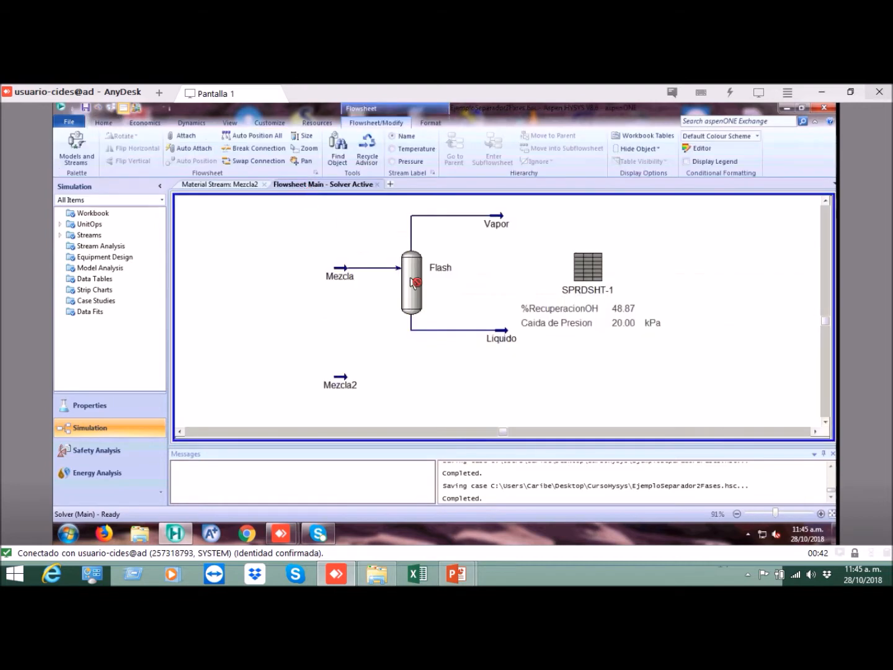
pyautogui.click(498, 220)
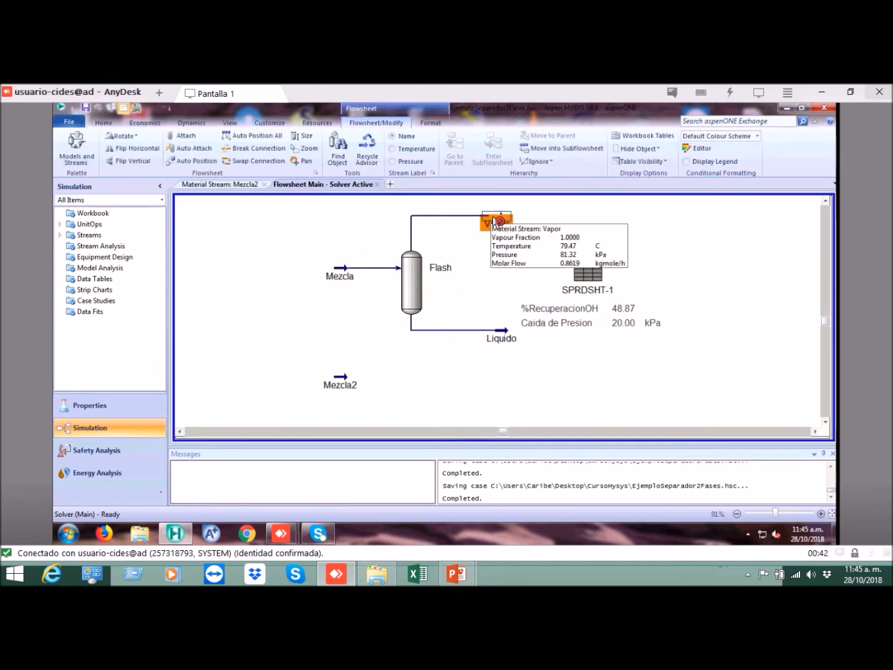
pyautogui.click(513, 338)
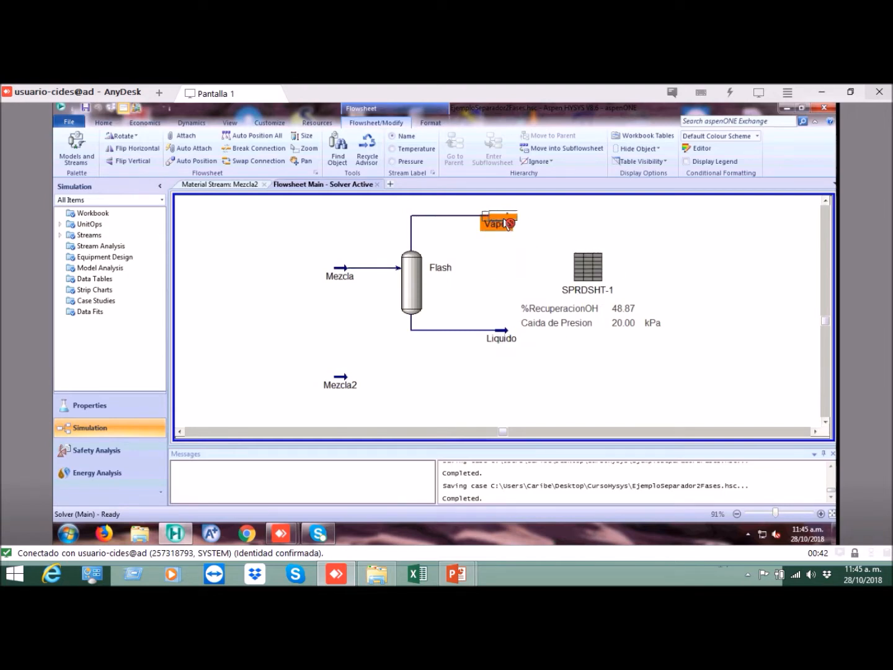
pyautogui.click(486, 351)
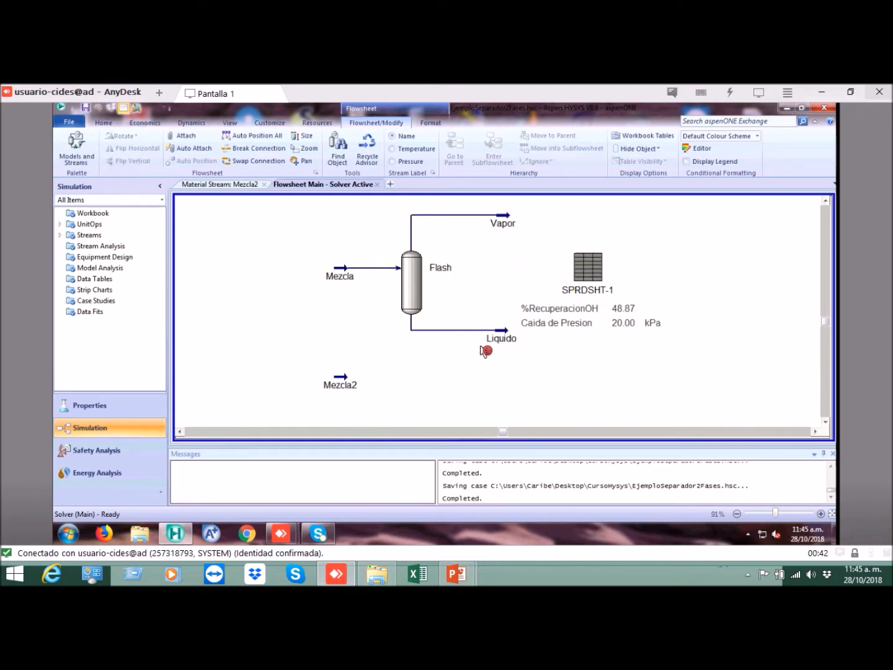
pyautogui.click(503, 338)
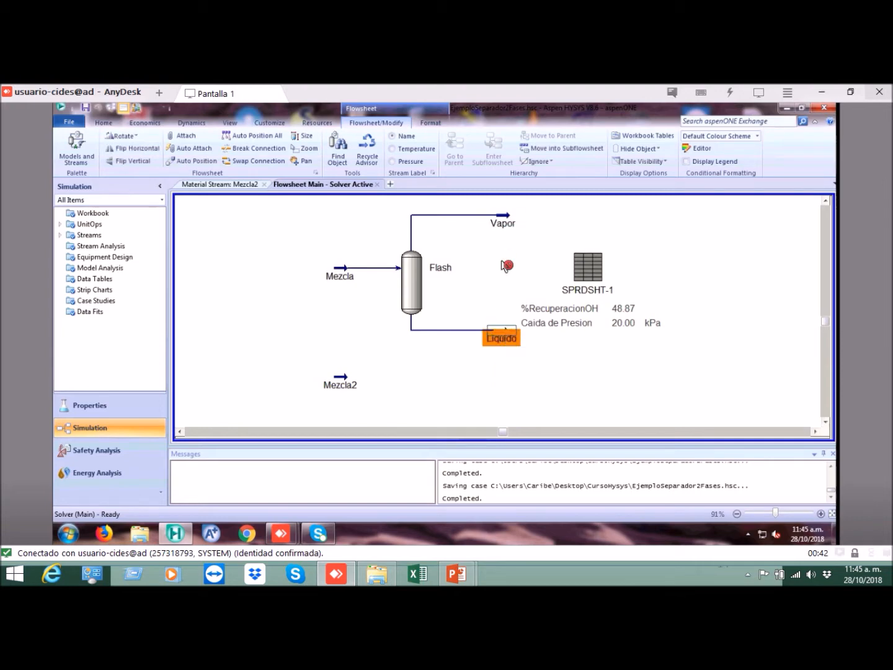
pyautogui.click(504, 227)
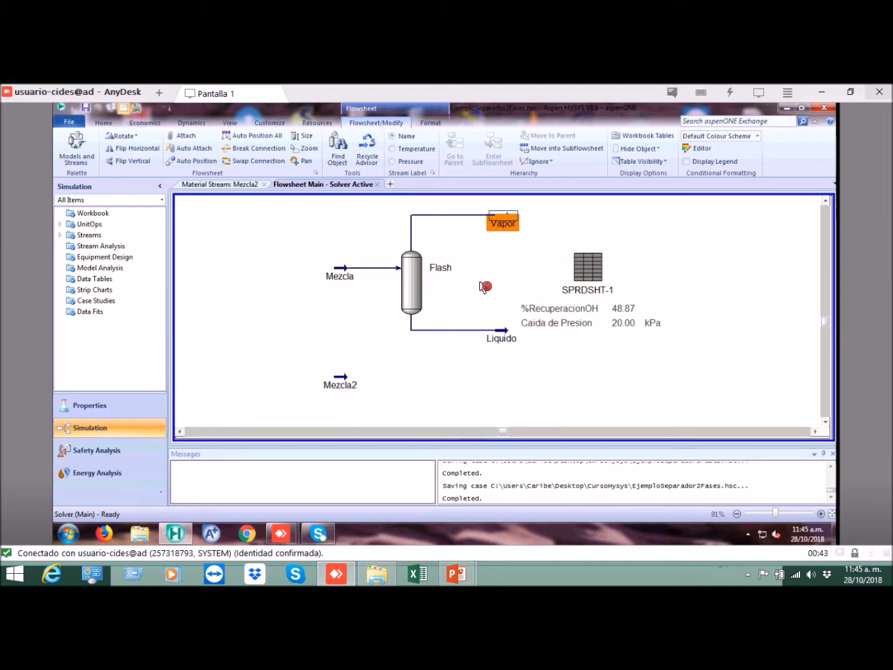
pyautogui.click(541, 262)
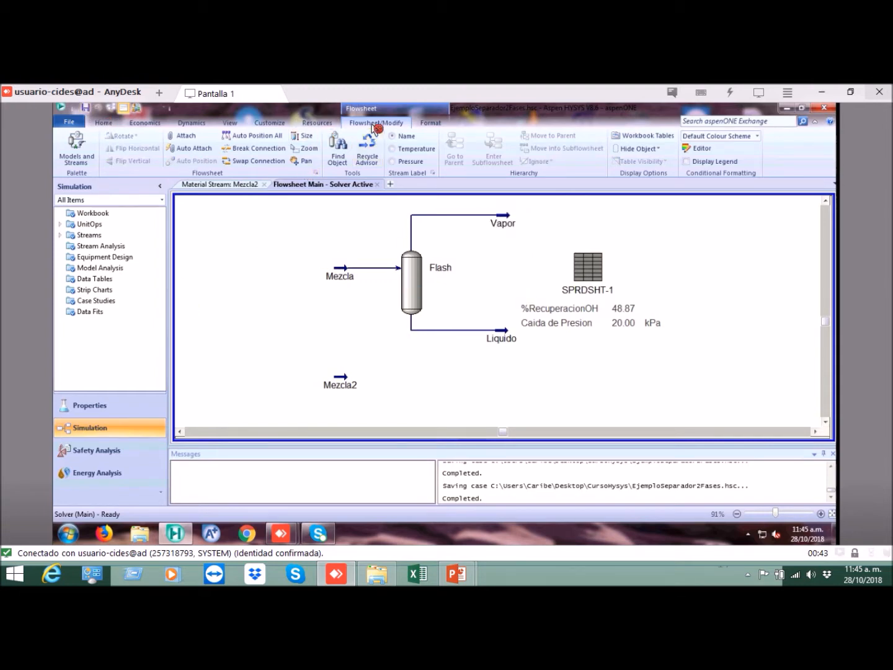
# Step: Attach a new energy stream to the Flash separator, placing it between the Mezcla and Mezcla2 streams
pyautogui.click(87, 159)
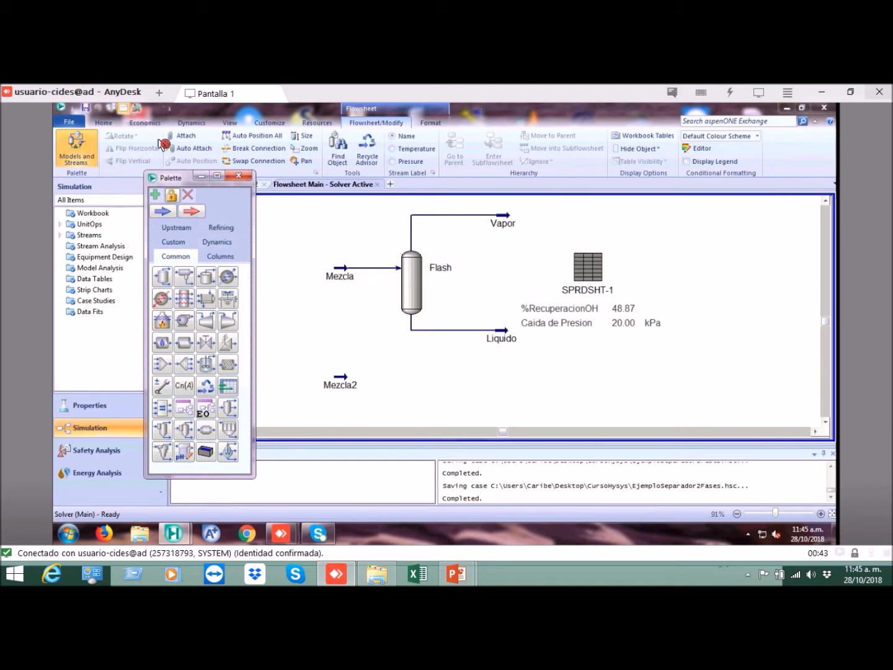
pyautogui.click(181, 135)
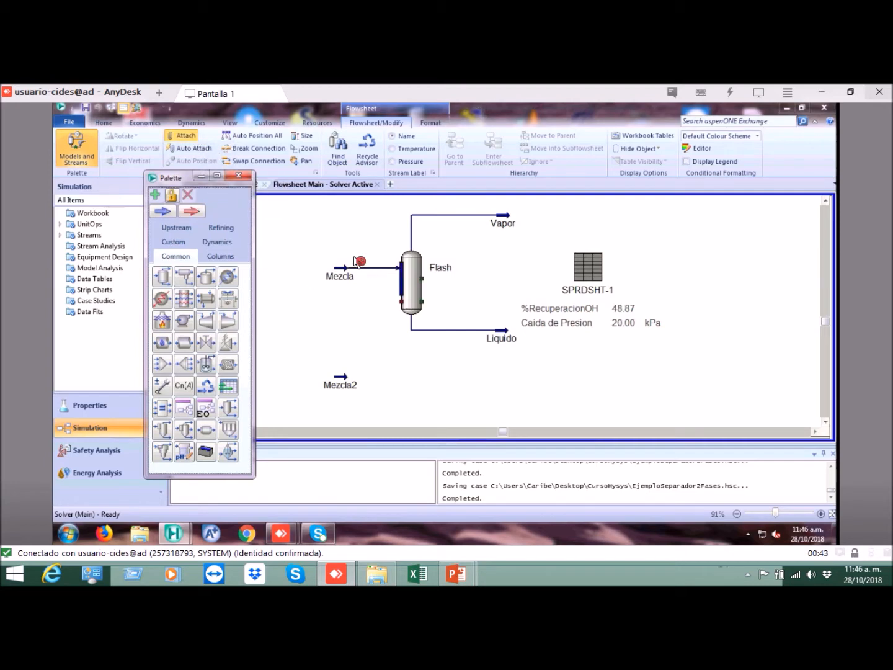
pyautogui.moveTo(408, 305); pyautogui.dragTo(338, 331)
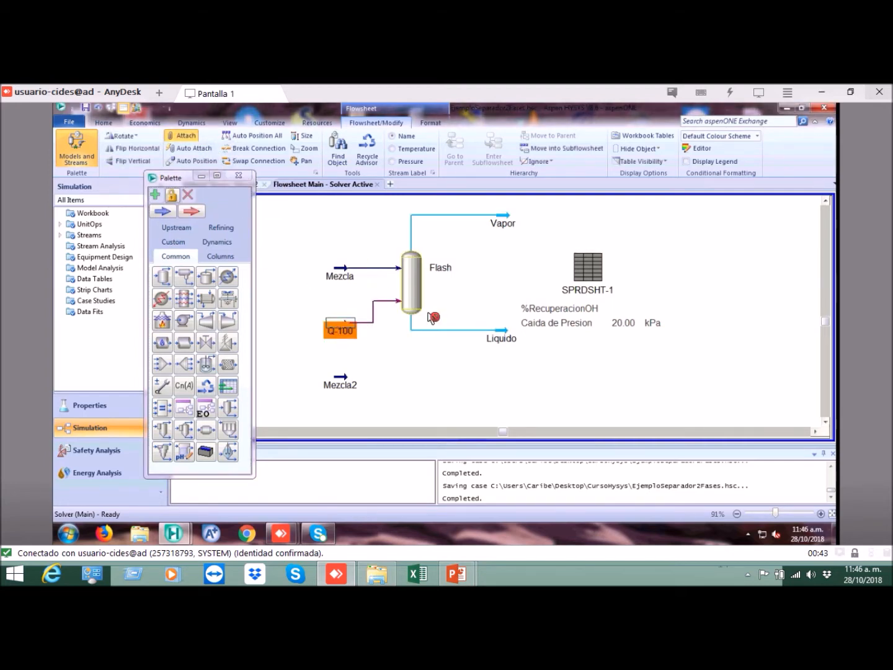
pyautogui.click(239, 180)
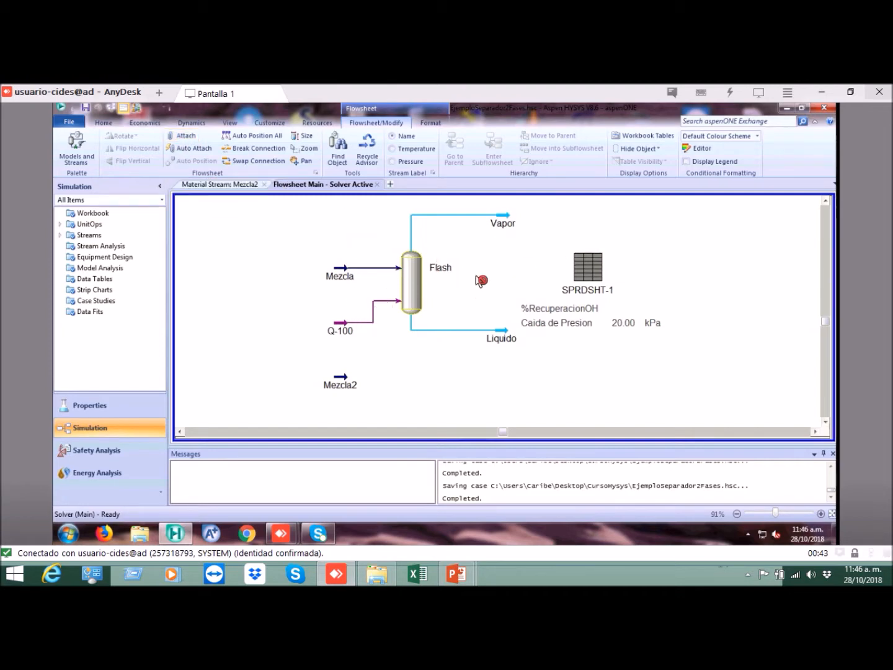
pyautogui.moveTo(406, 299); pyautogui.dragTo(347, 334)
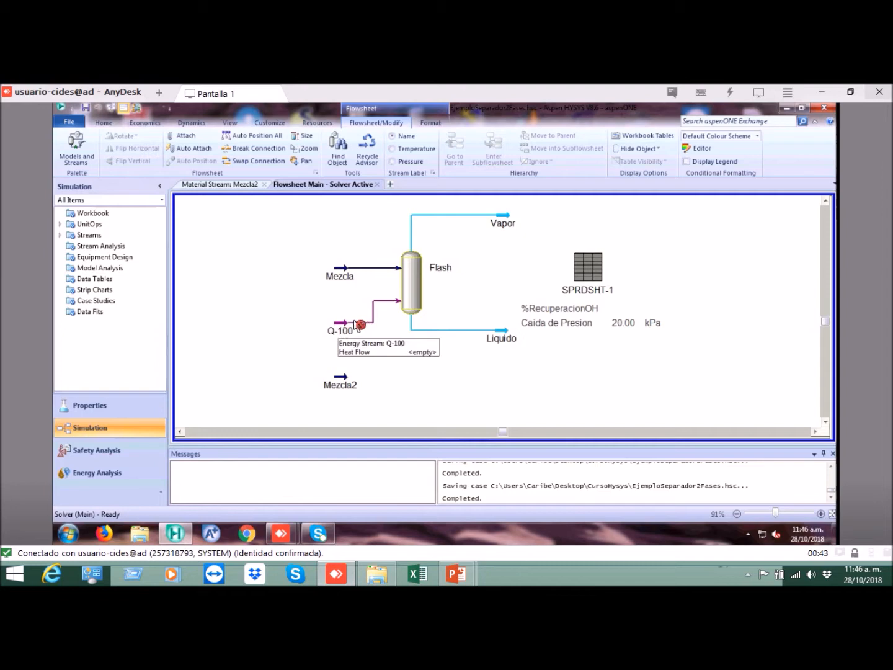
# Step: Set the heat flow of energy stream Q-100 to 0 kJ/h
pyautogui.click(502, 224)
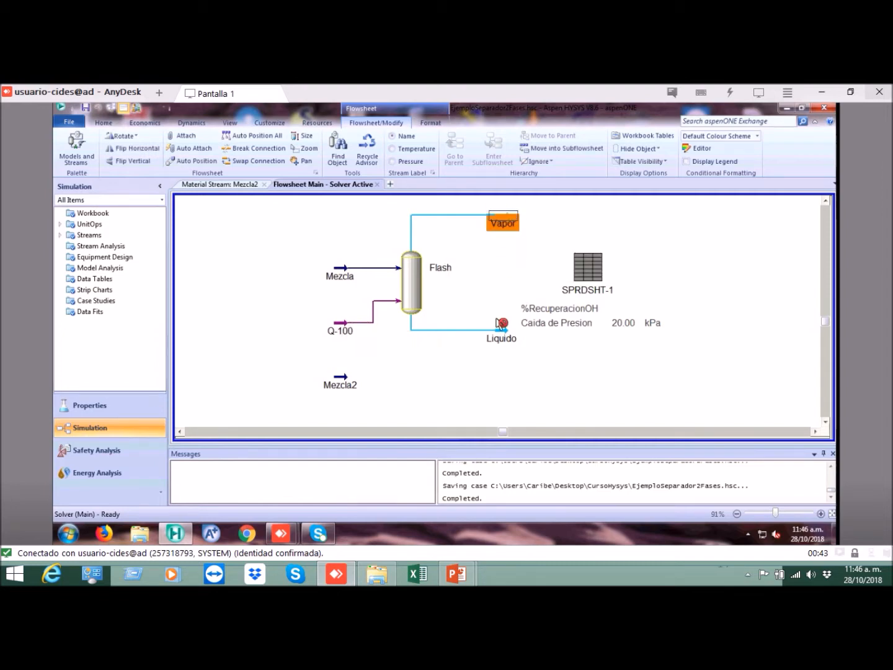
pyautogui.click(542, 235)
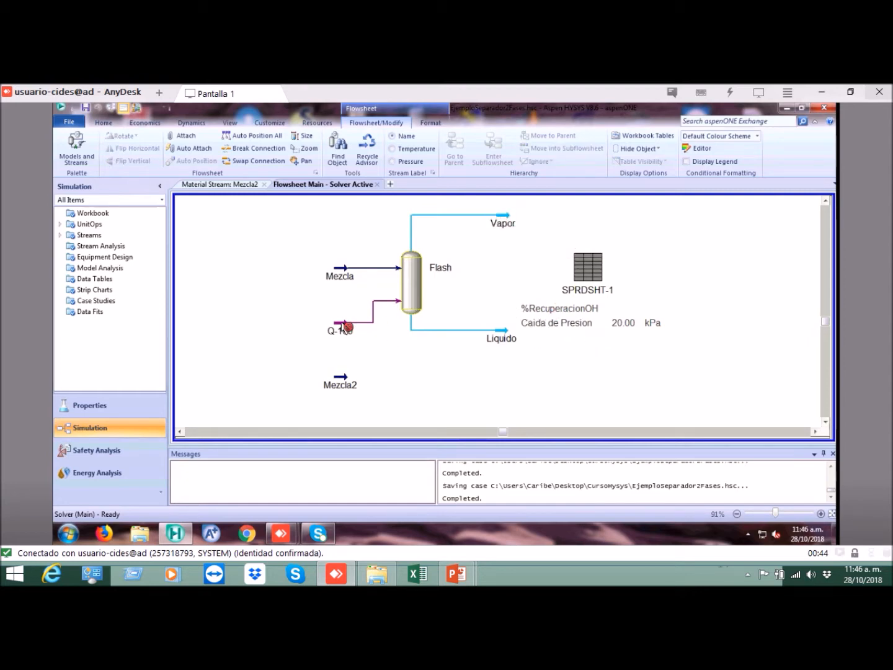
pyautogui.moveTo(346, 327)
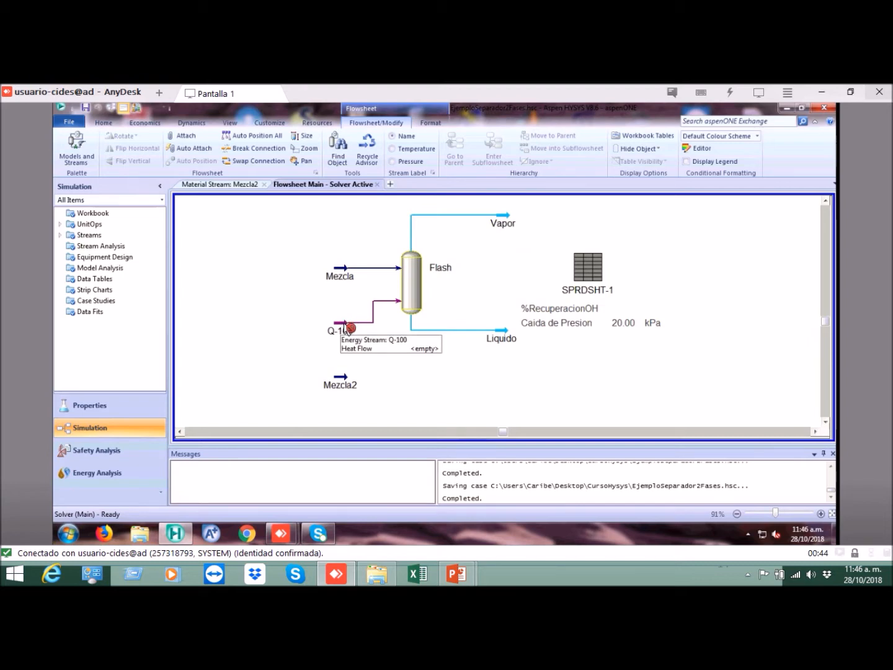
pyautogui.doubleClick(346, 328)
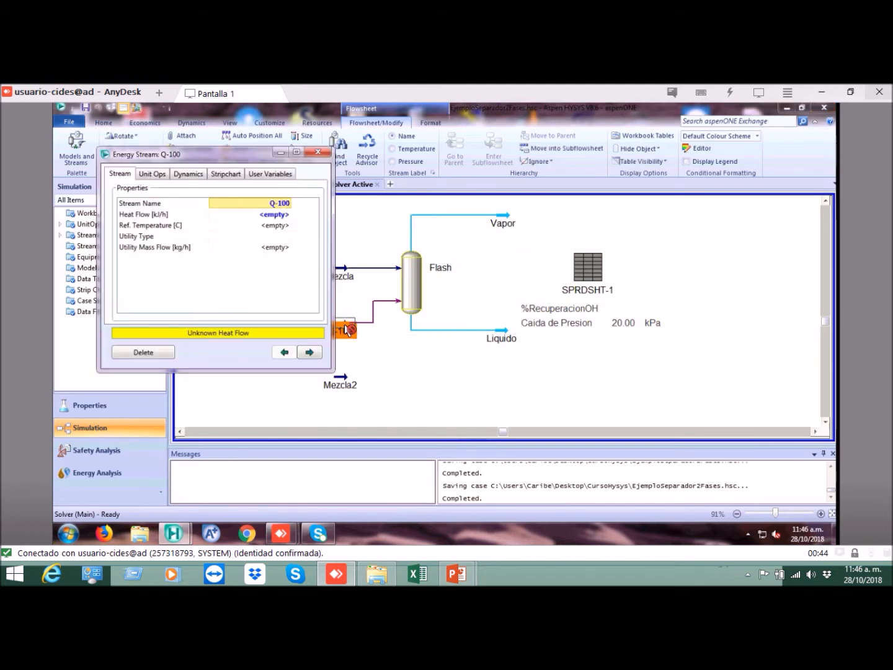
pyautogui.click(279, 215)
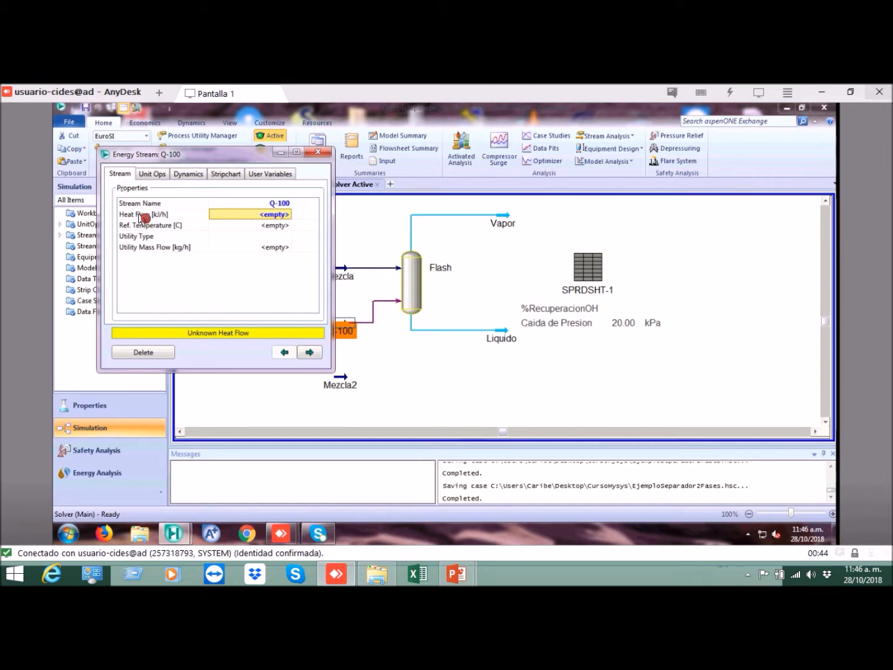
pyautogui.click(276, 217)
pyautogui.write('0')
pyautogui.press('Return')
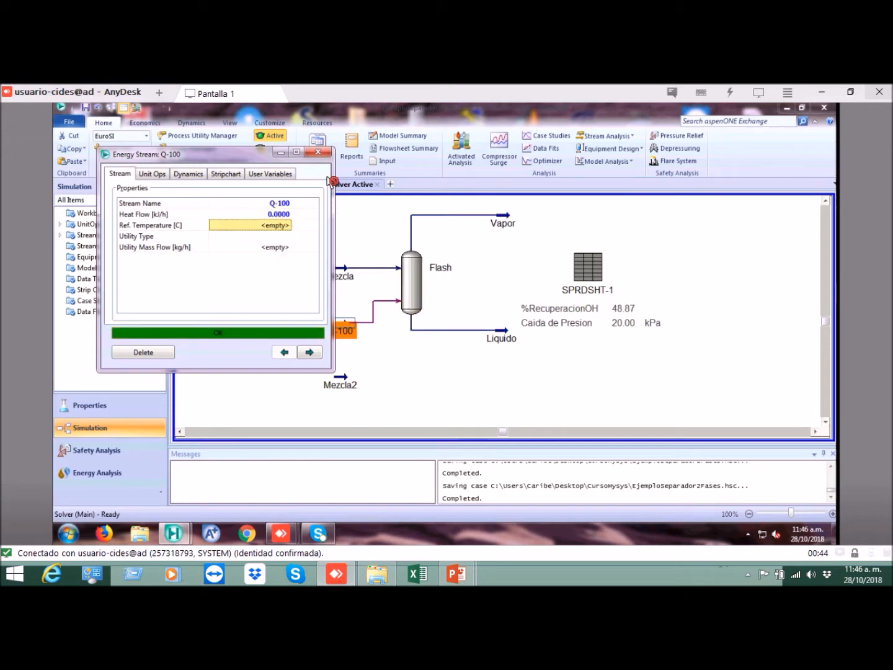
pyautogui.click(317, 152)
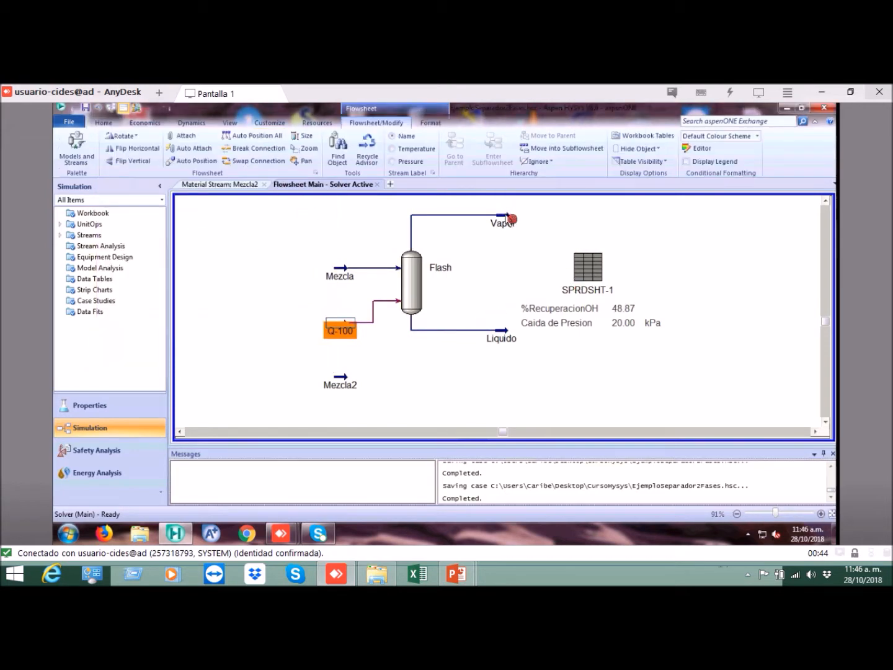
# Step: Check the ethanol recovery on the flowsheet and clear the heat flow value of energy stream Q-100
pyautogui.click(624, 310)
pyautogui.click(314, 325)
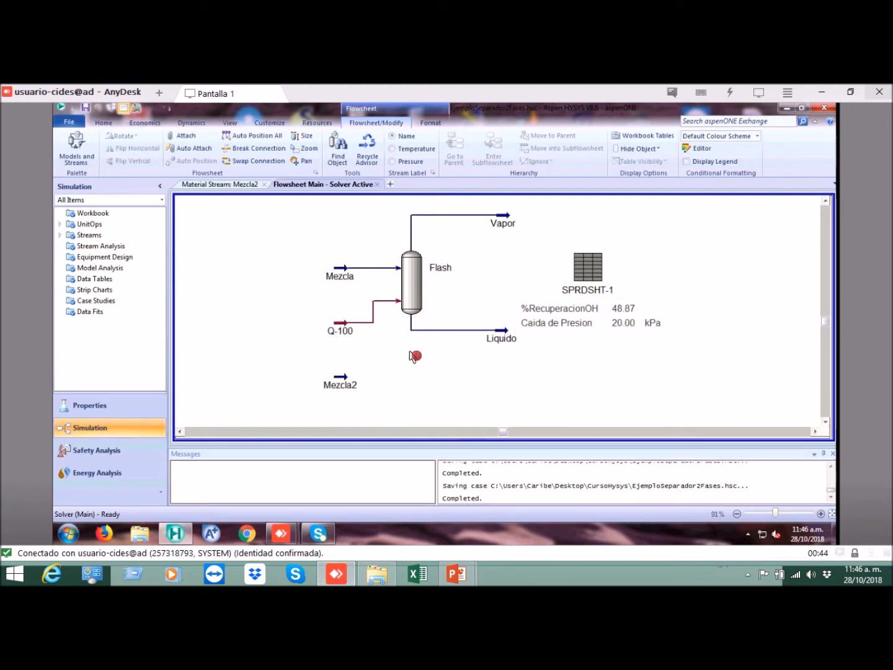
pyautogui.doubleClick(342, 327)
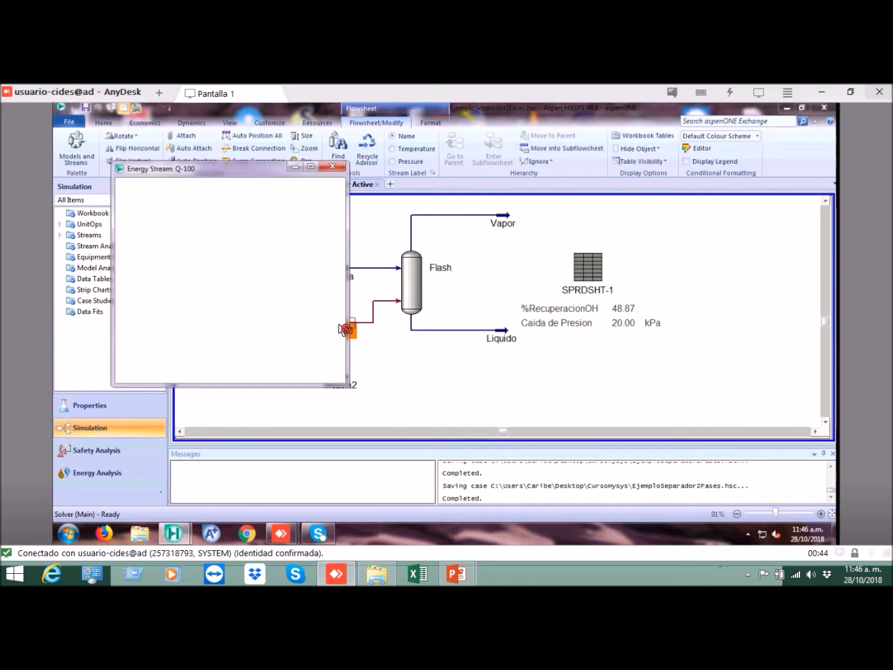
pyautogui.press('Delete')
pyautogui.click(336, 172)
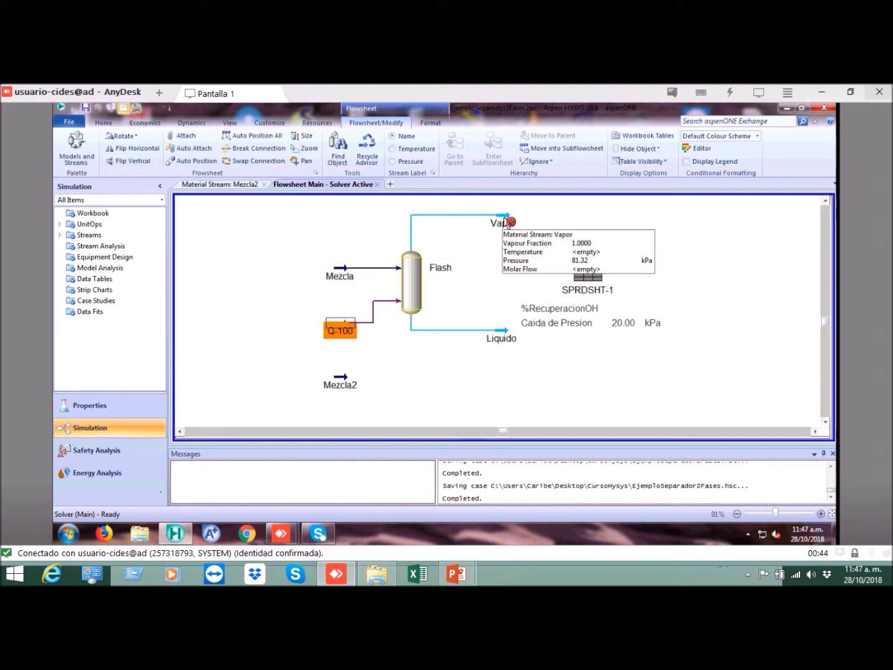
# Step: Set the temperature of the Vapor outlet stream to 90 °C
pyautogui.doubleClick(505, 222)
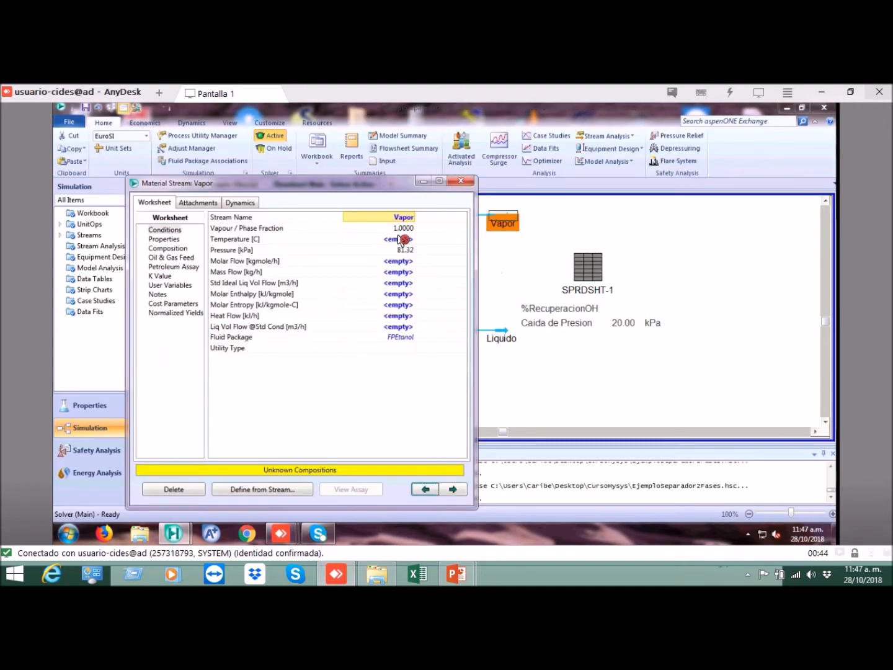
pyautogui.click(400, 239)
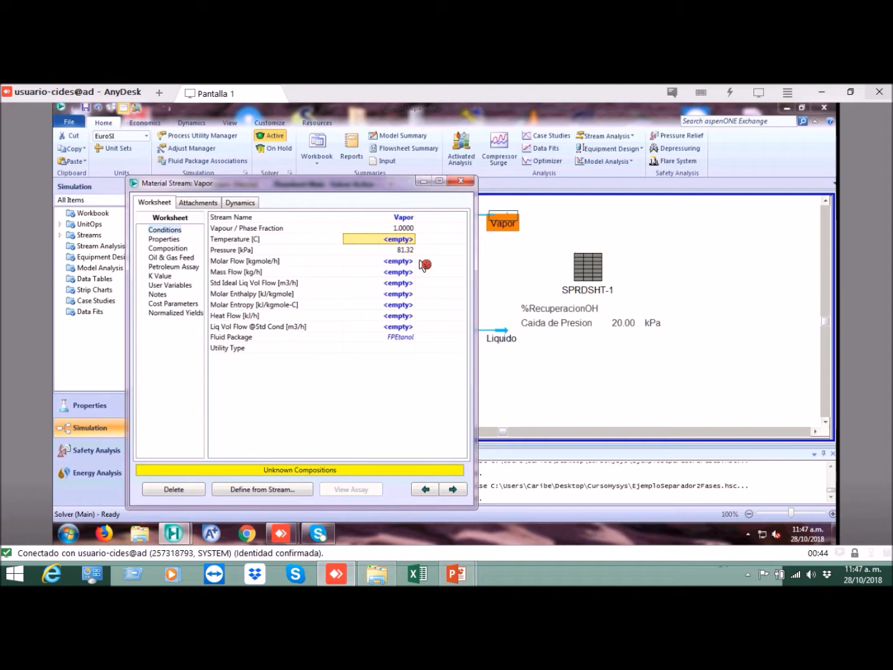
pyautogui.write('90')
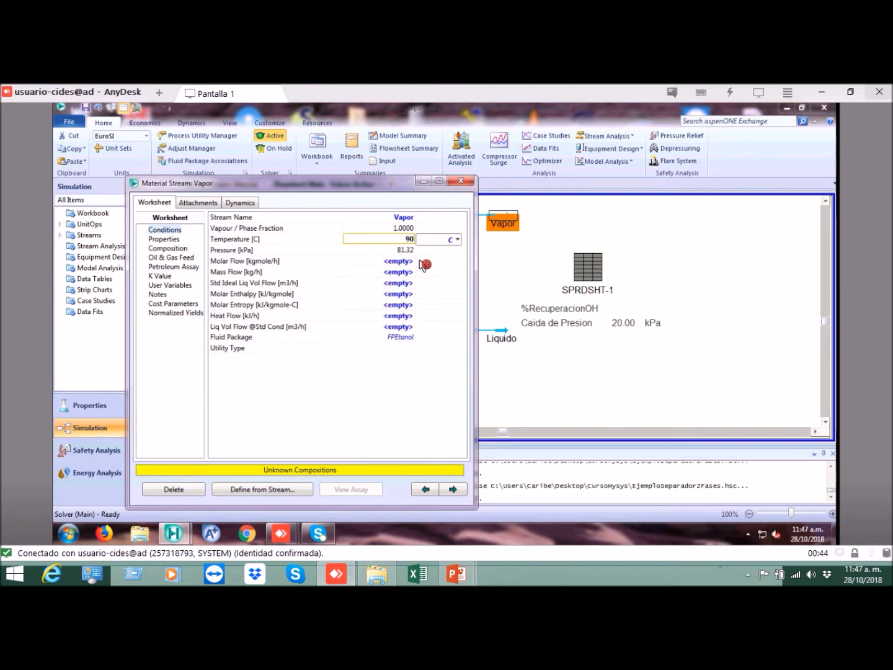
pyautogui.press('Return')
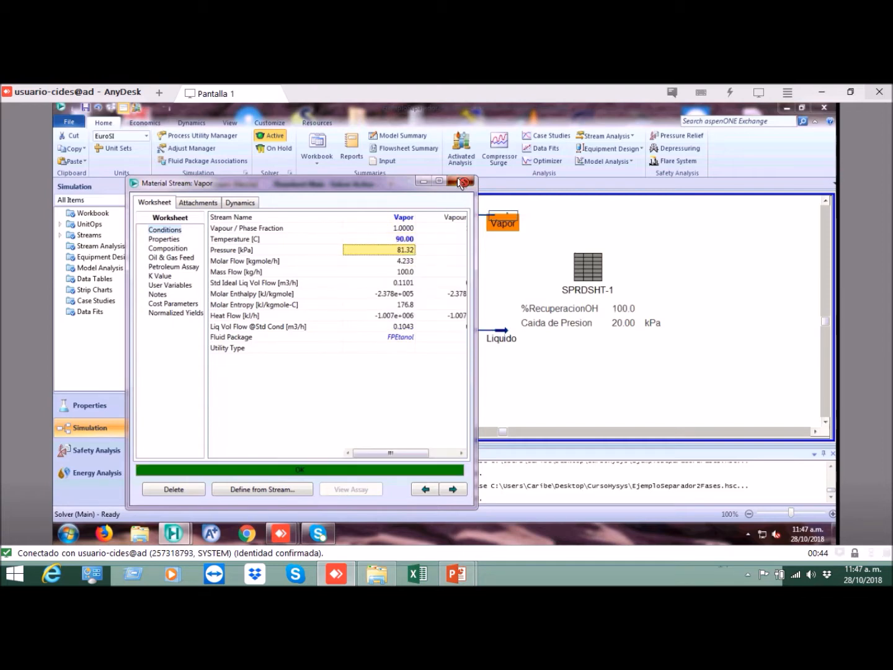
pyautogui.click(462, 182)
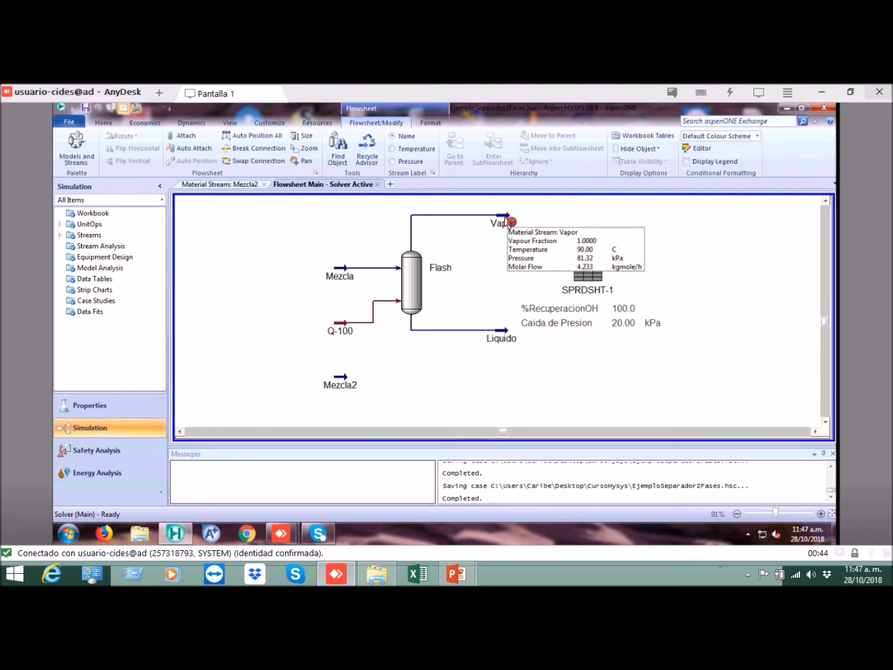
# Step: Compare the conditions of the Vapor and Mezcla streams and the heat flow of Q-100 on the flowsheet
pyautogui.click(506, 221)
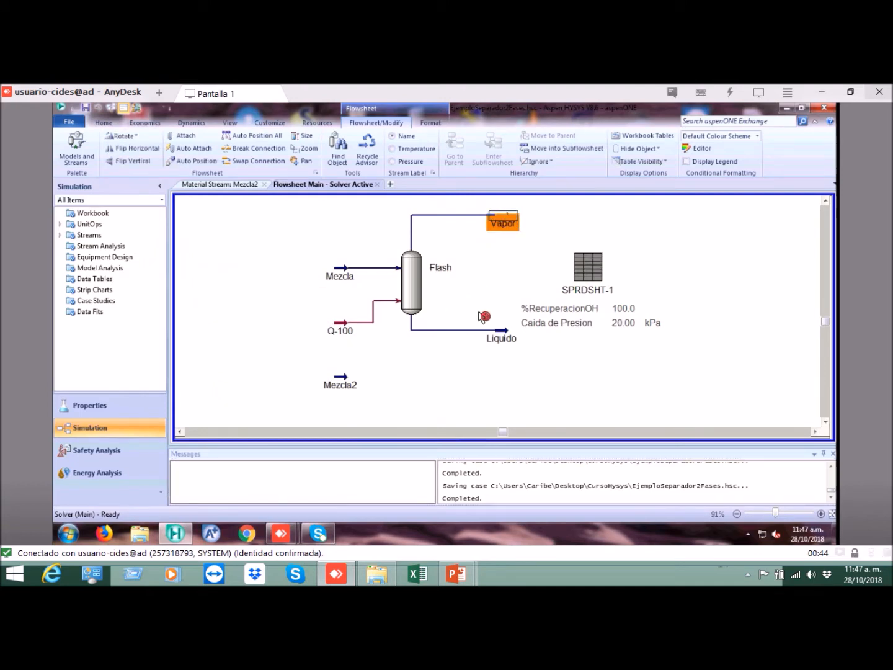
pyautogui.moveTo(502, 221)
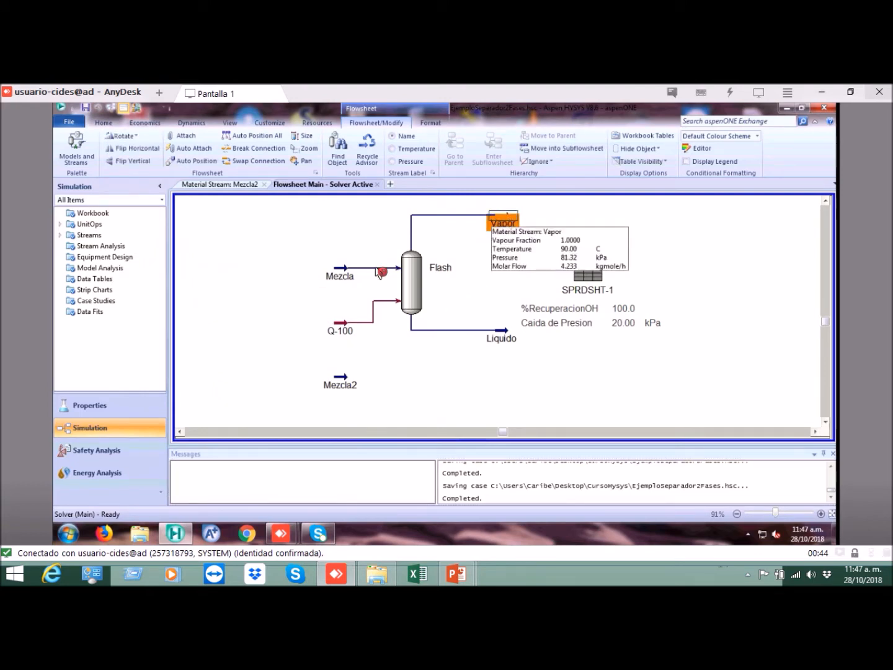
pyautogui.moveTo(348, 273)
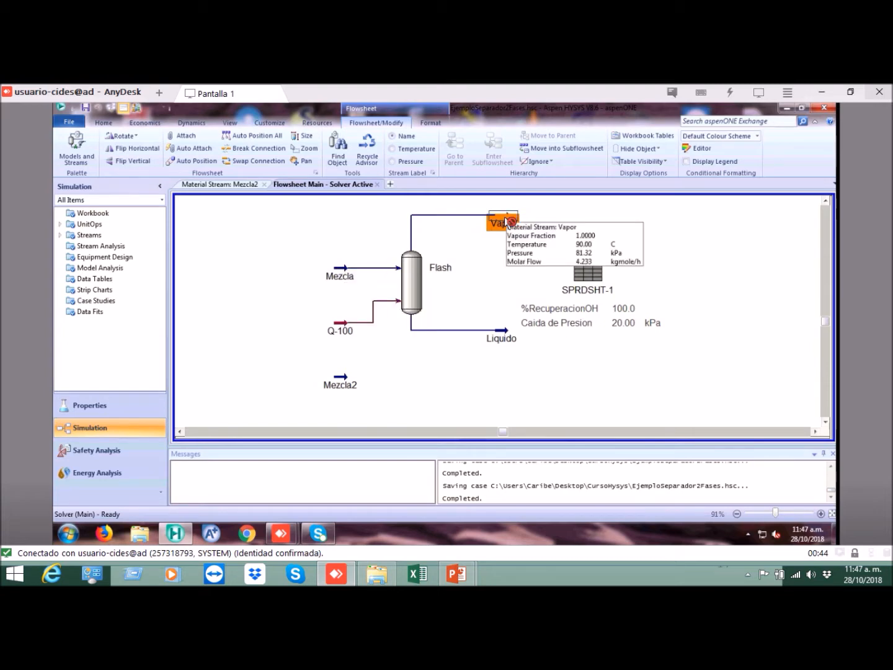
pyautogui.moveTo(346, 327)
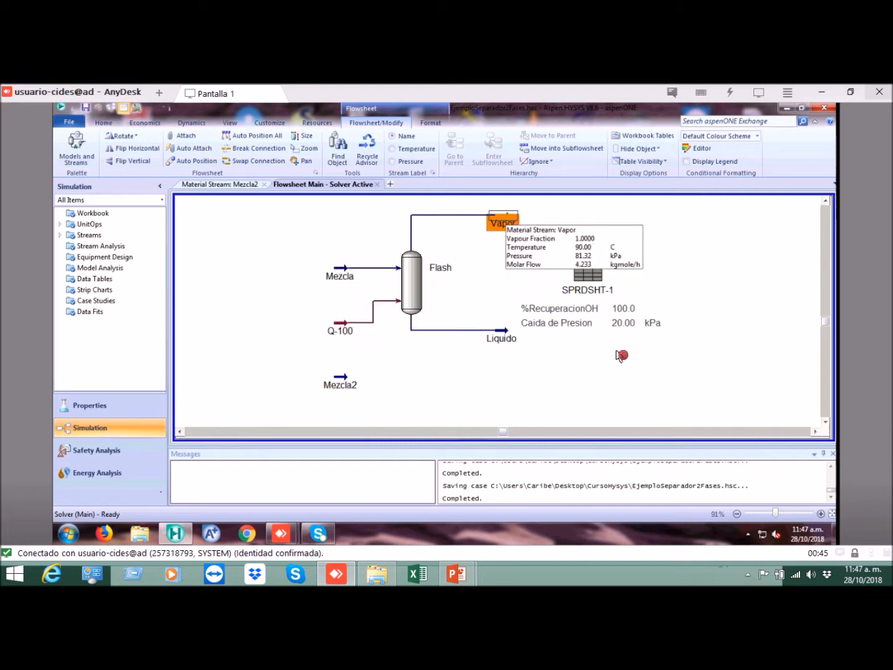
# Step: Shift the results table slightly beneath SPRDSHT-1 and review the conditions of the Vapor and Liquido outlet streams
pyautogui.moveTo(610, 321); pyautogui.dragTo(616, 321)
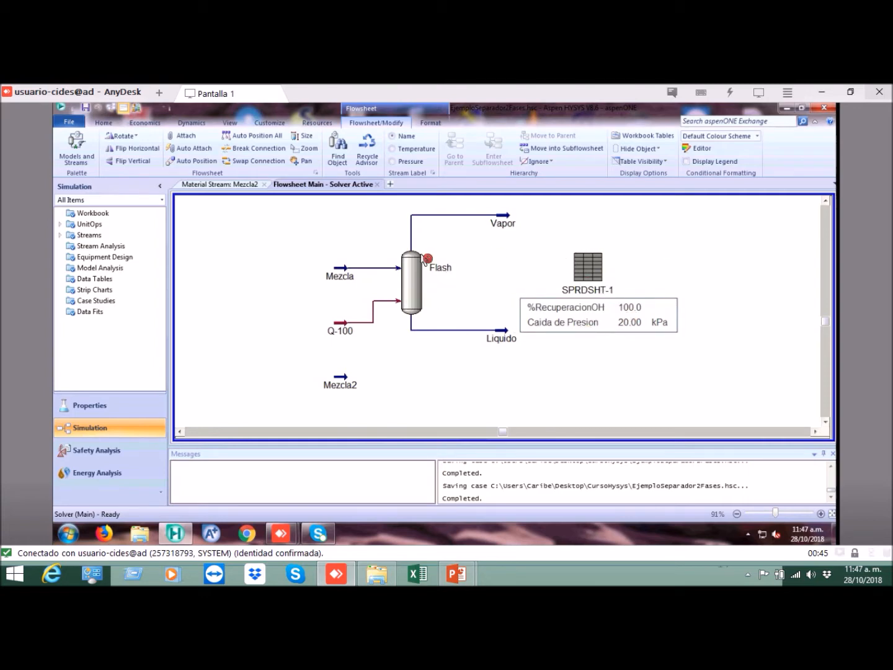
pyautogui.click(502, 220)
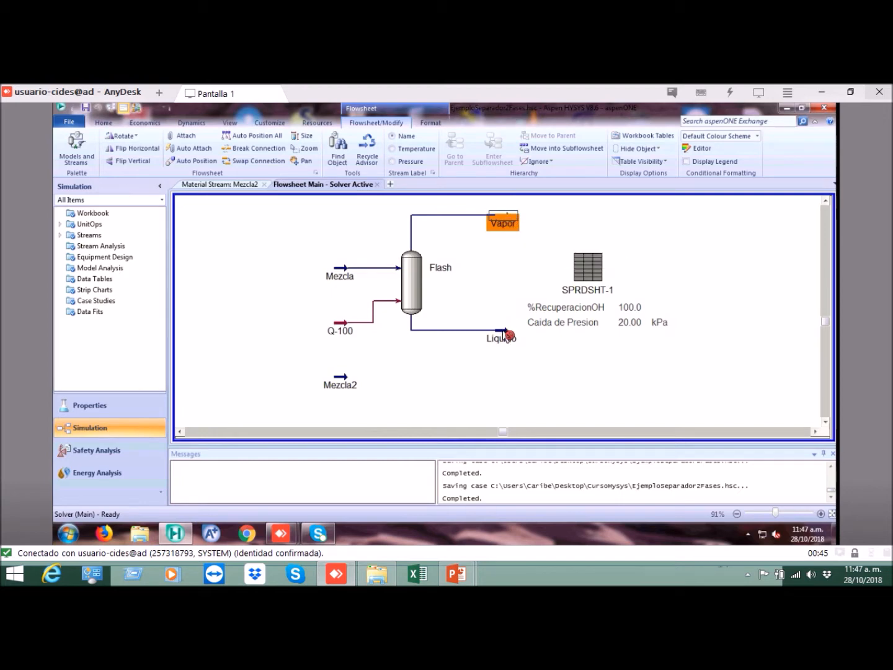
pyautogui.moveTo(507, 335)
pyautogui.click(479, 293)
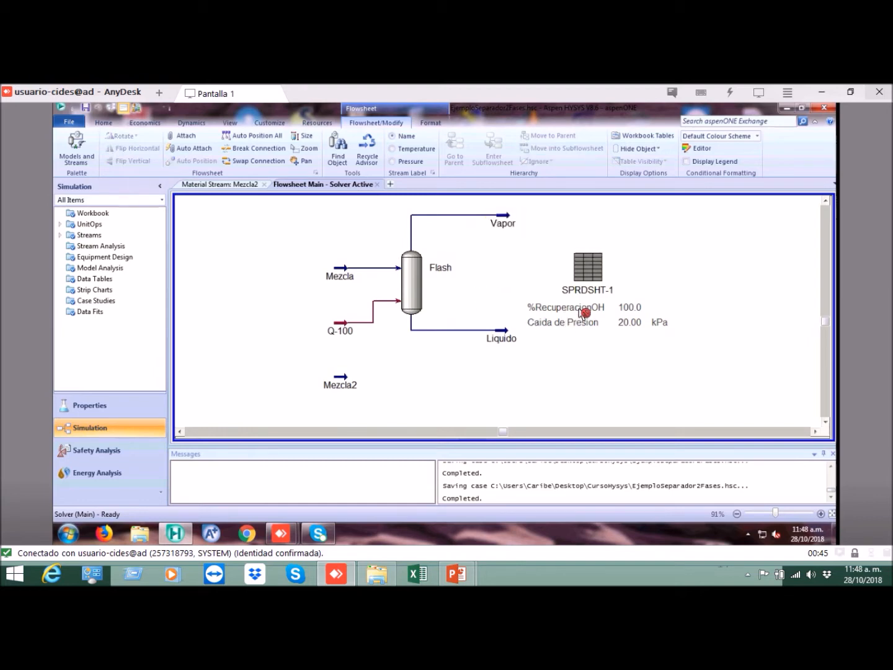
pyautogui.click(503, 336)
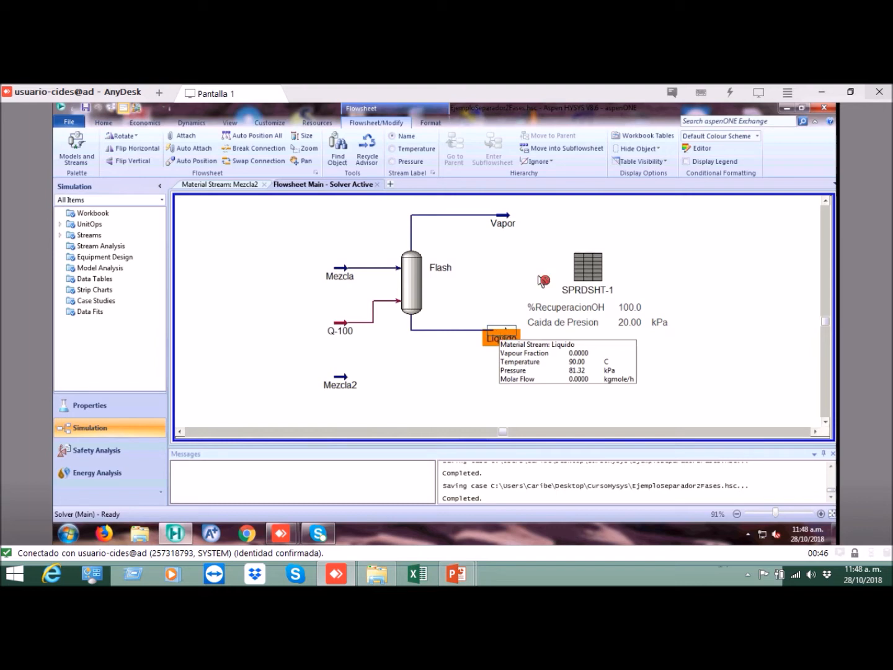
pyautogui.click(594, 231)
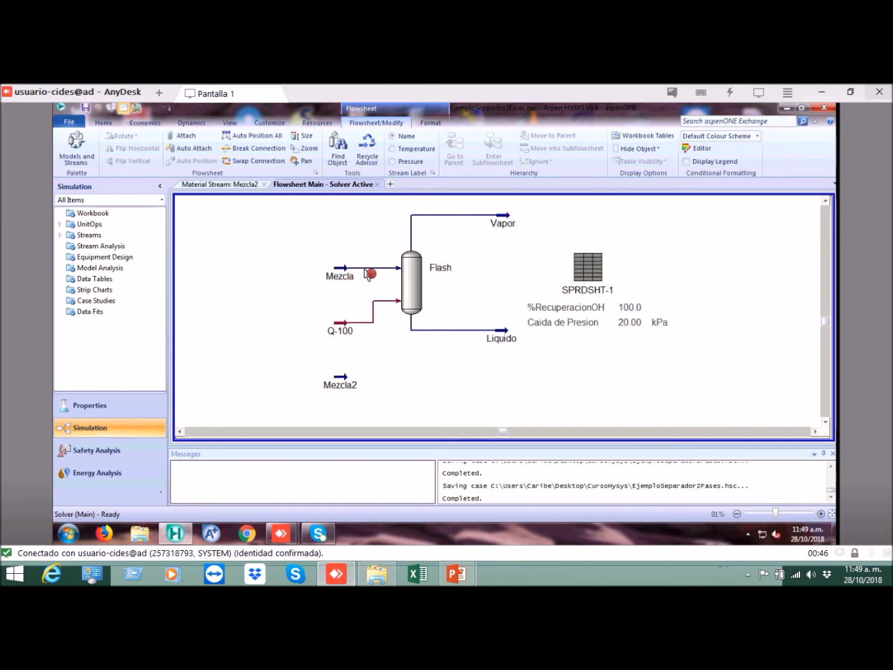
# Step: Compare the Mezcla feed with the Vapor outlet across the Flash separator
pyautogui.click(345, 271)
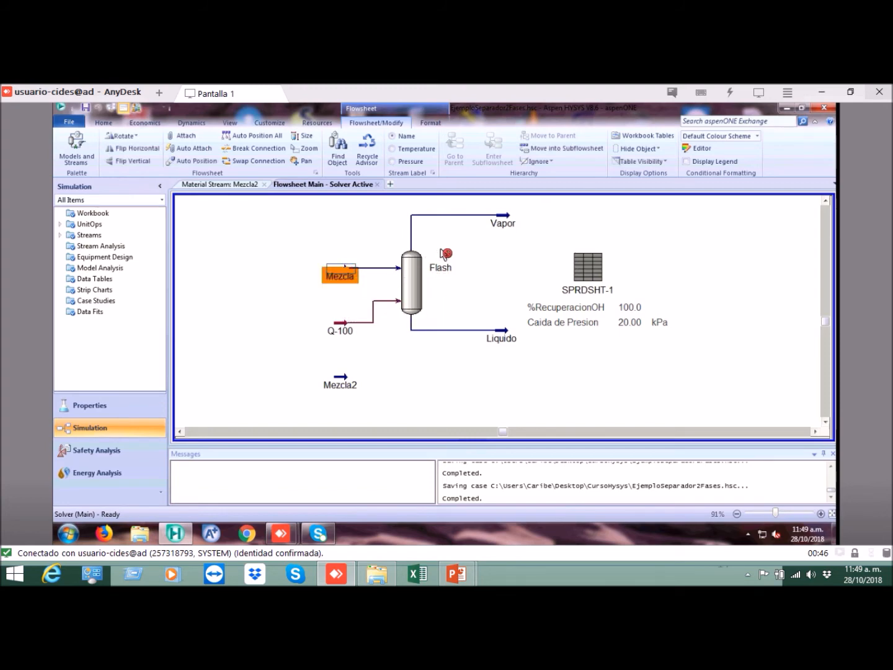
pyautogui.click(414, 276)
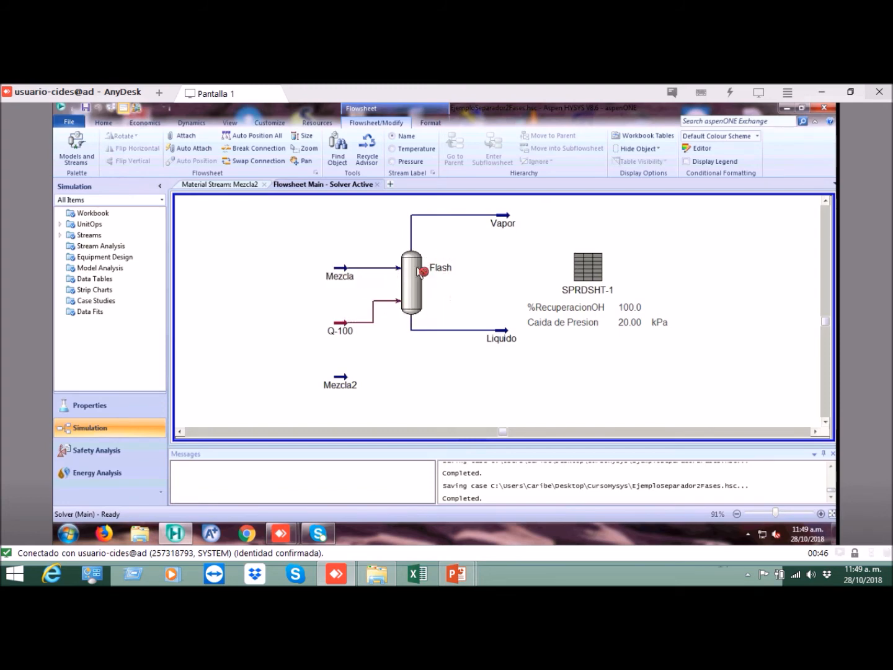
pyautogui.click(340, 275)
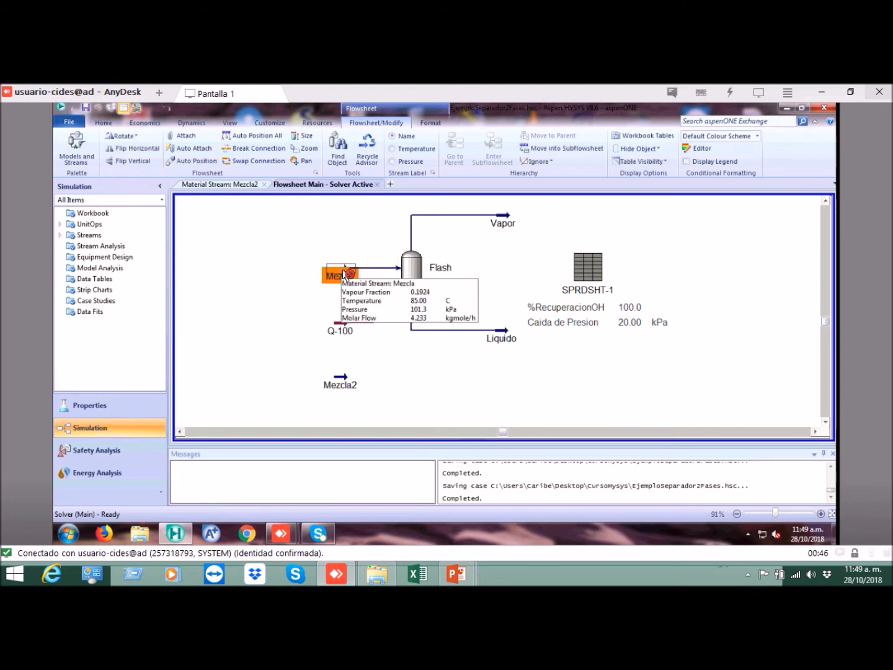
pyautogui.click(512, 222)
pyautogui.click(364, 243)
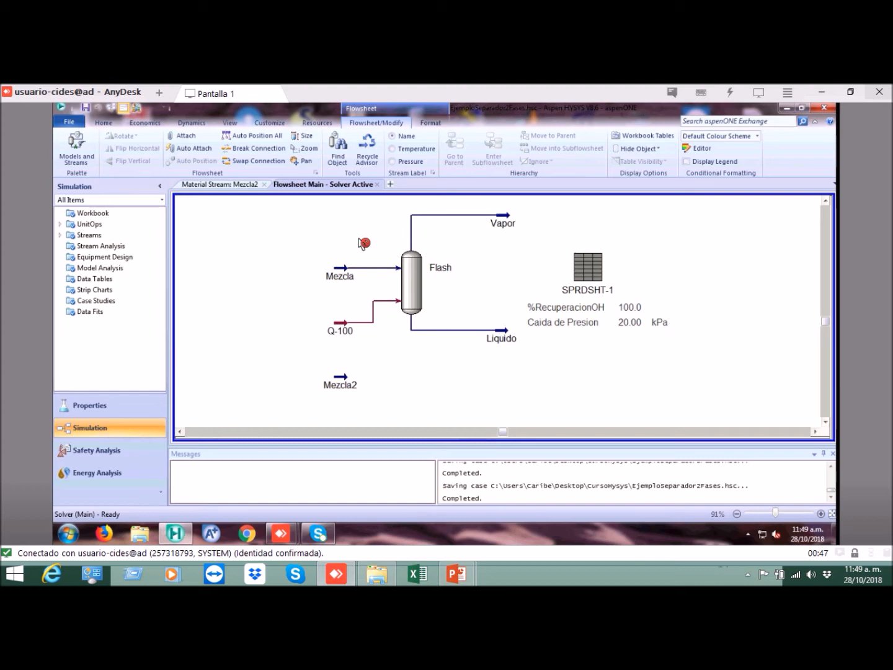
# Step: Move the SPRDSHT-1 spreadsheet with its results table slightly upward and farther away from the Flash outlets
pyautogui.click(832, 513)
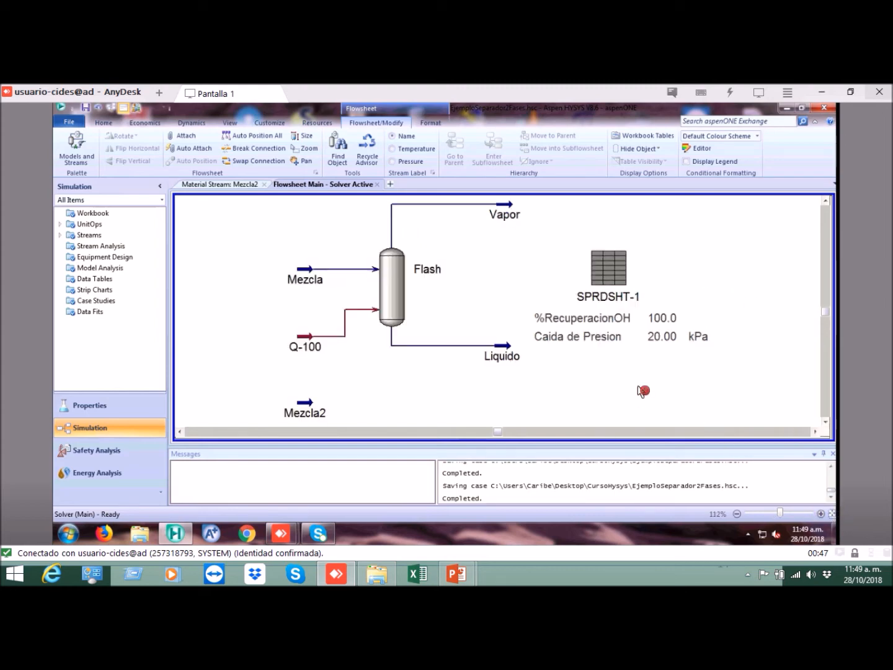
pyautogui.moveTo(614, 266); pyautogui.dragTo(639, 256)
pyautogui.click(554, 295)
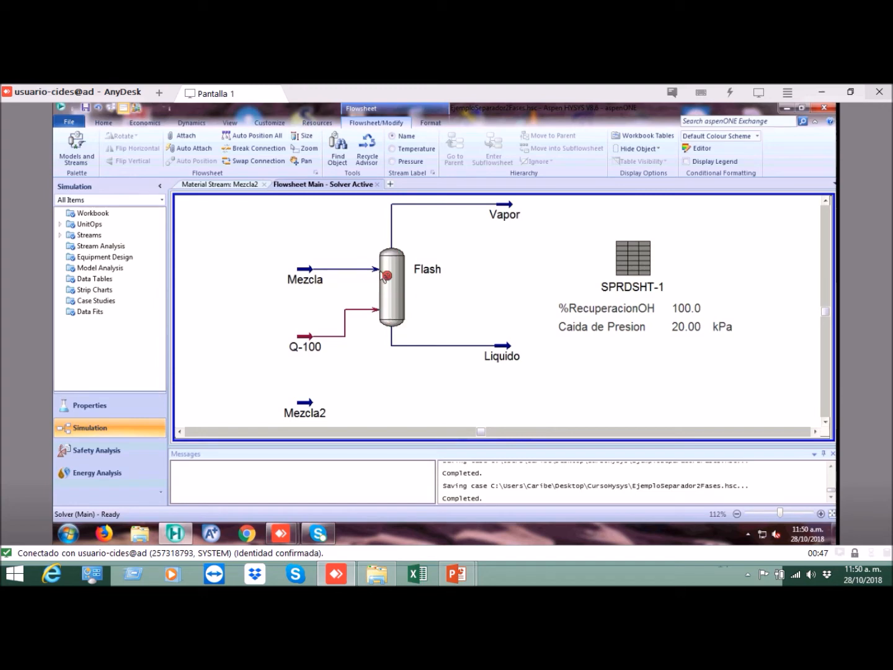
# Step: Set the Caida de Presion value in the SPRDSHT-1 flowsheet table to 0 kPa
pyautogui.click(651, 333)
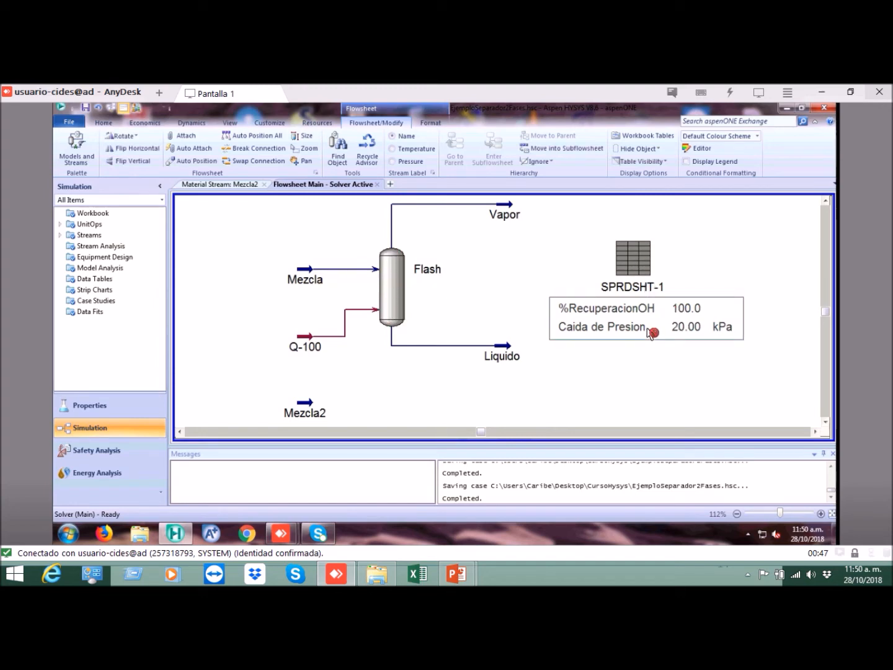
pyautogui.click(617, 319)
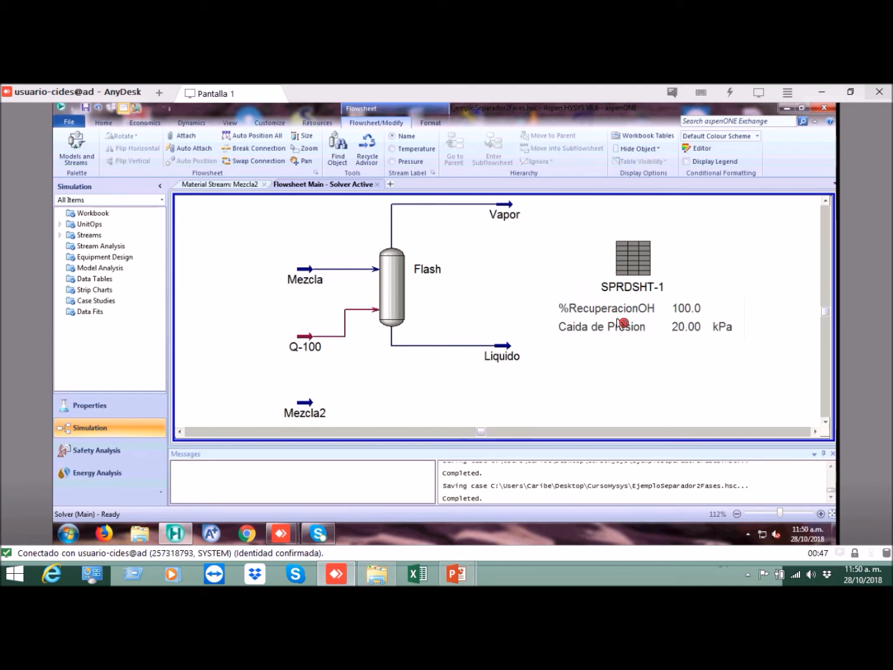
pyautogui.click(629, 278)
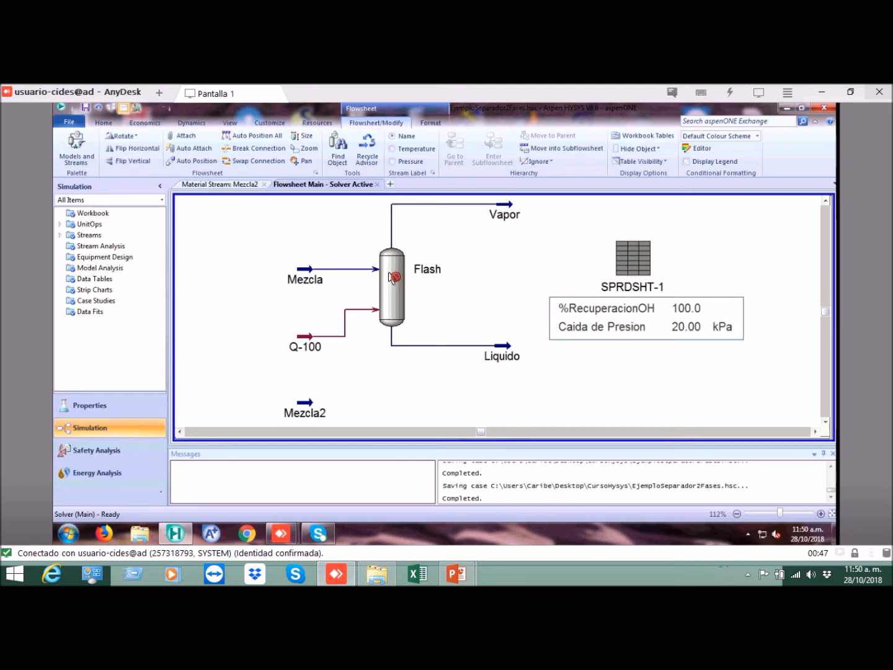
pyautogui.click(640, 257)
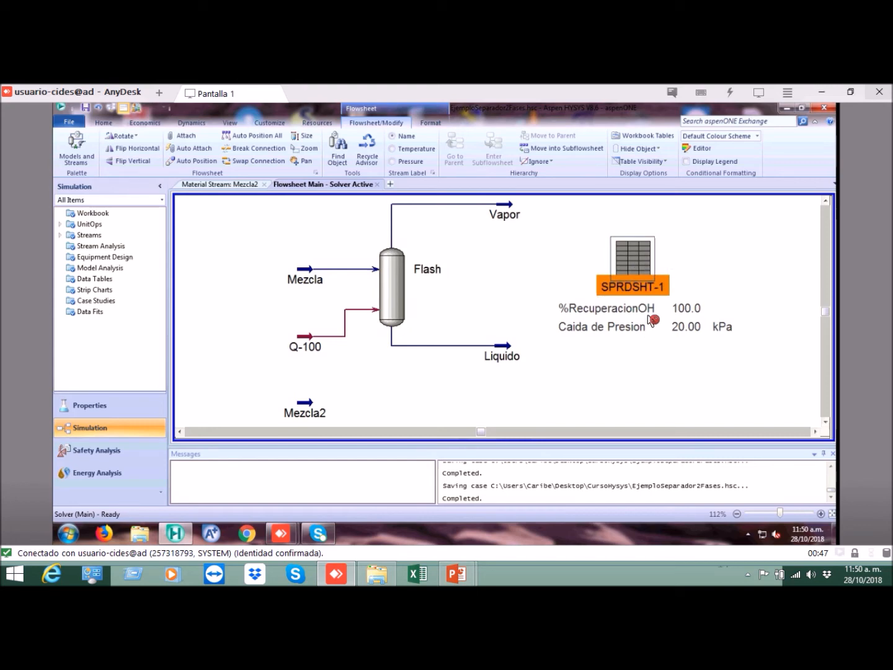
pyautogui.doubleClick(657, 324)
pyautogui.moveTo(519, 244); pyautogui.dragTo(681, 236)
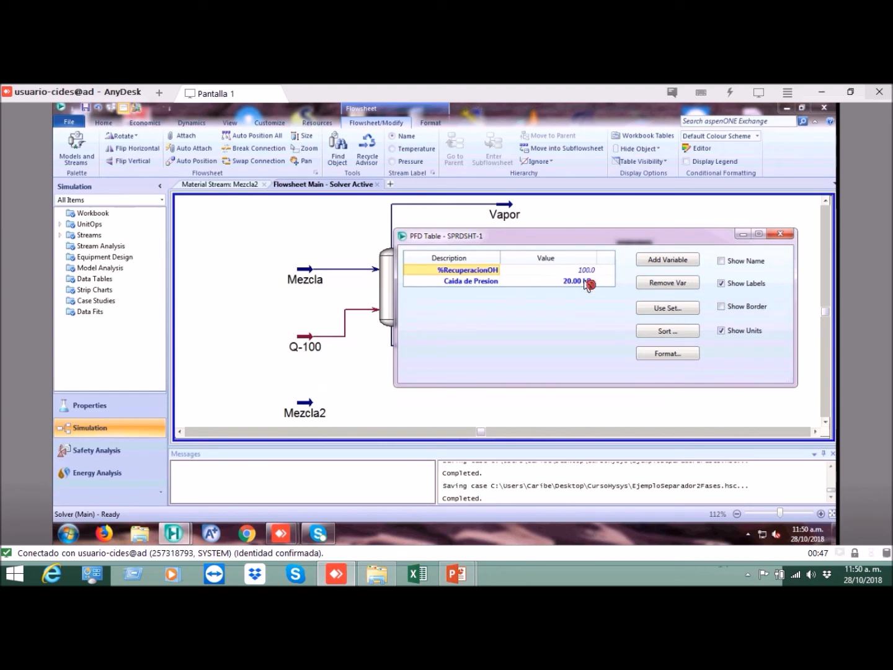
pyautogui.press('Right')
pyautogui.press('Down')
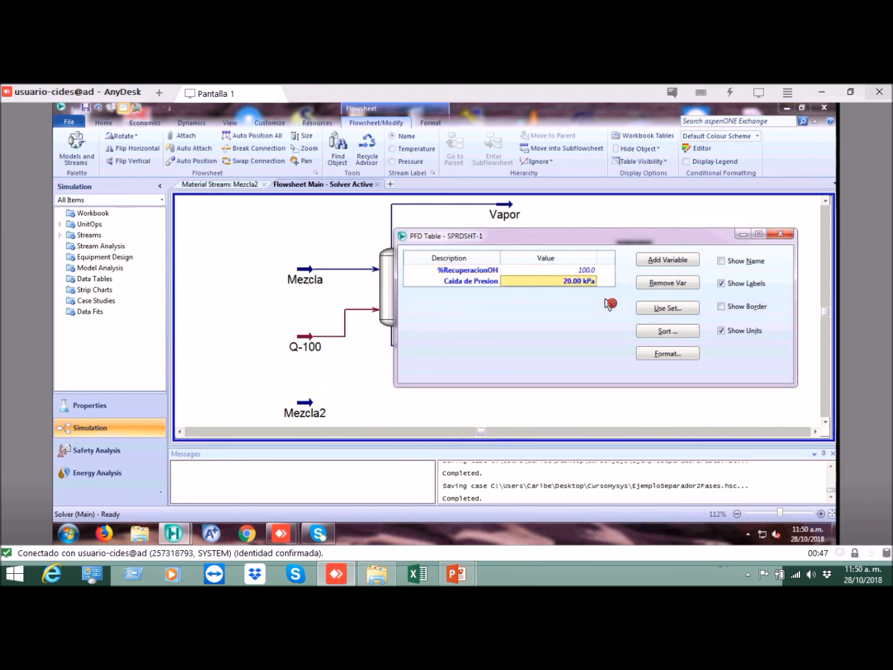
pyautogui.write('0')
pyautogui.press('Return')
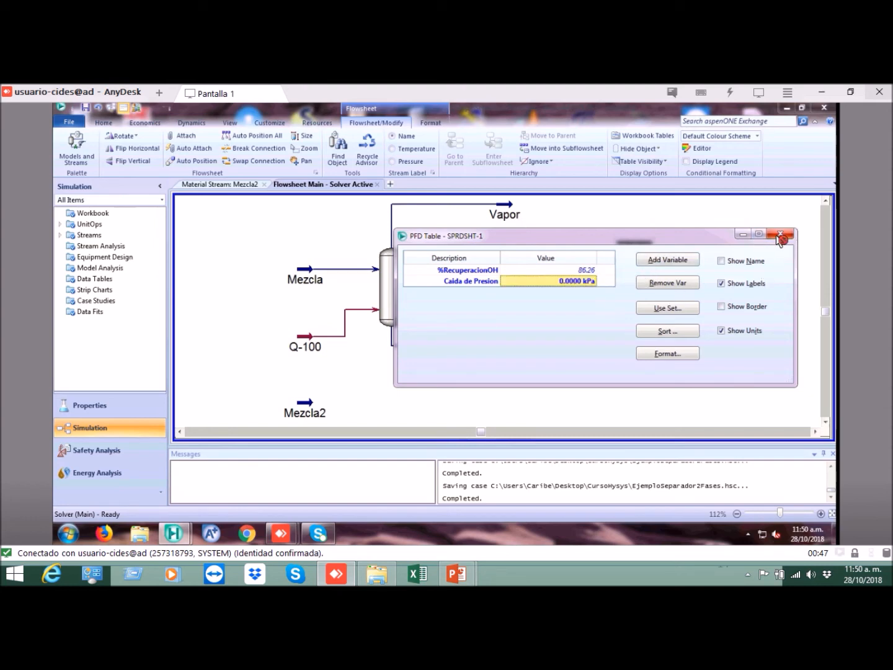
pyautogui.click(779, 236)
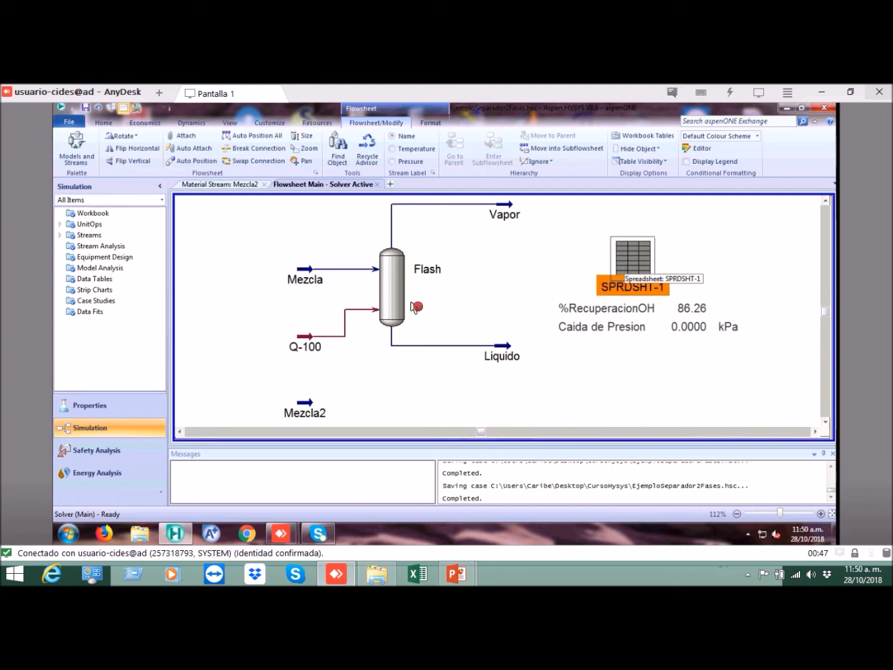
# Step: Check the Flash and its results table on the flowsheet, and minimize the Kaspersky Security Scan window covering them
pyautogui.click(390, 288)
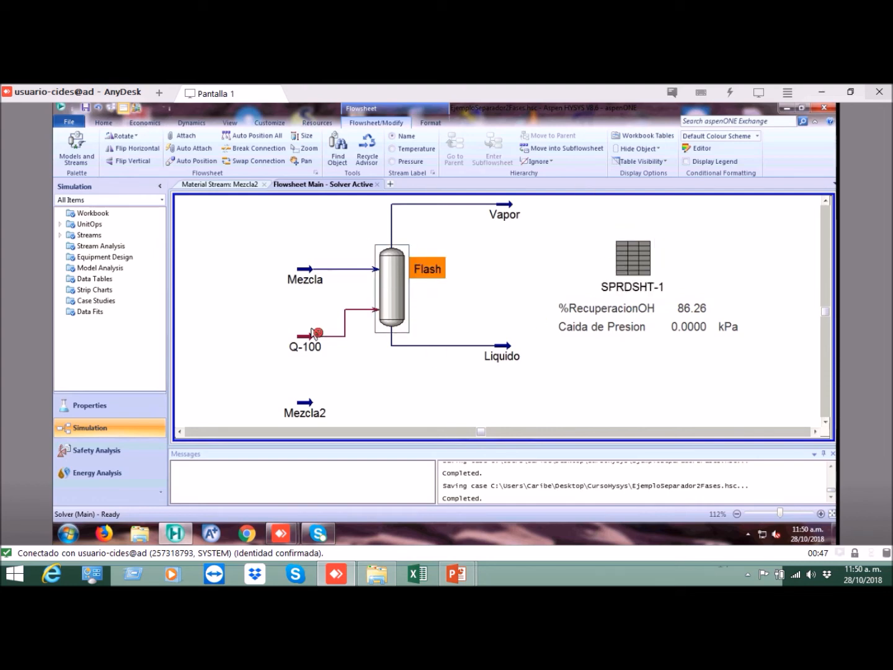
pyautogui.click(680, 328)
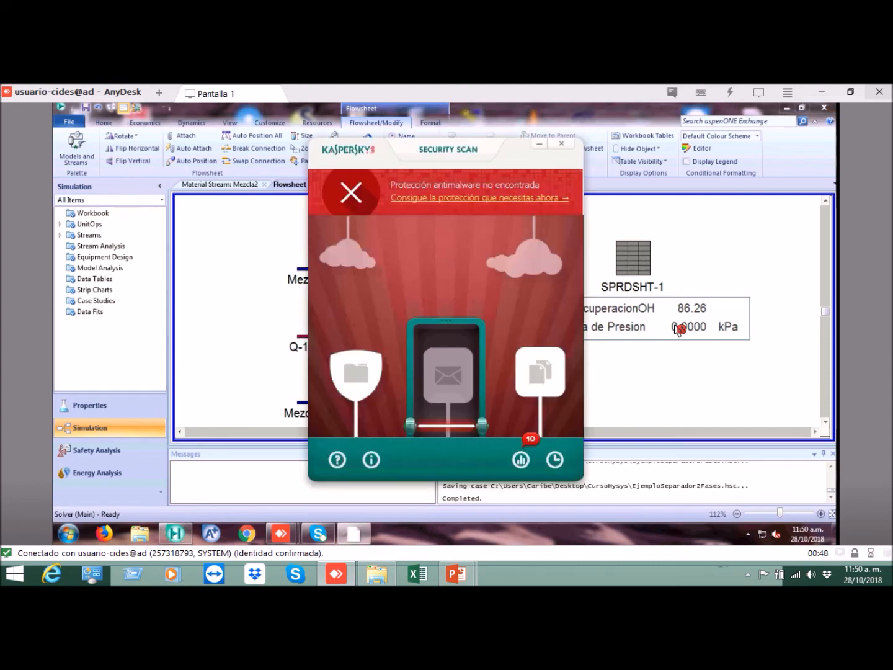
pyautogui.click(539, 144)
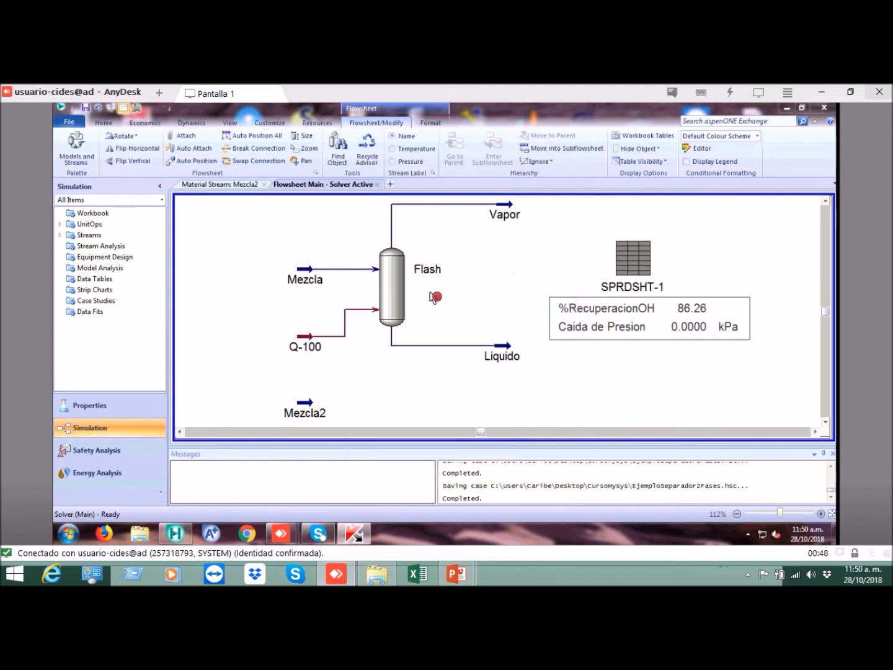
pyautogui.click(699, 257)
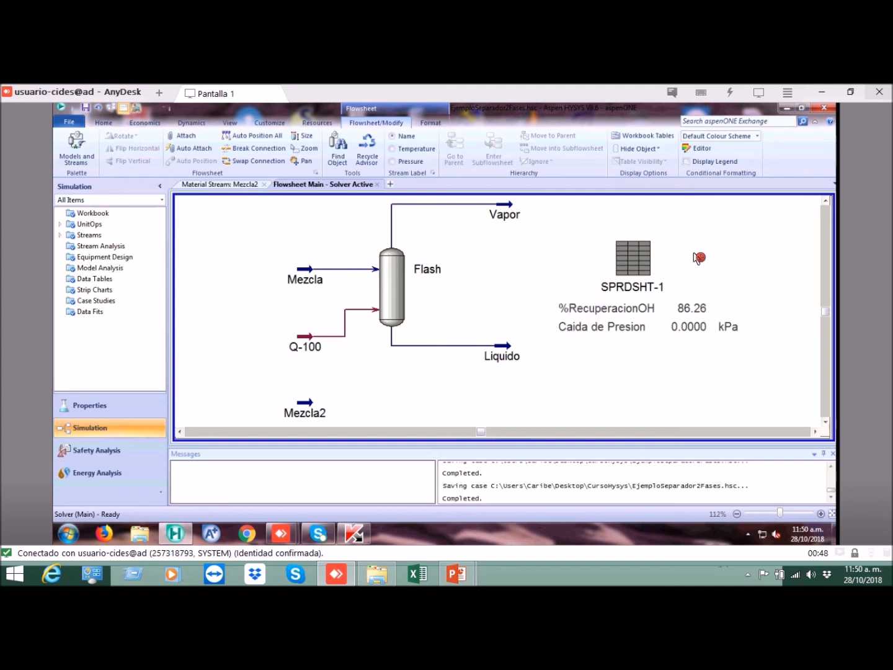